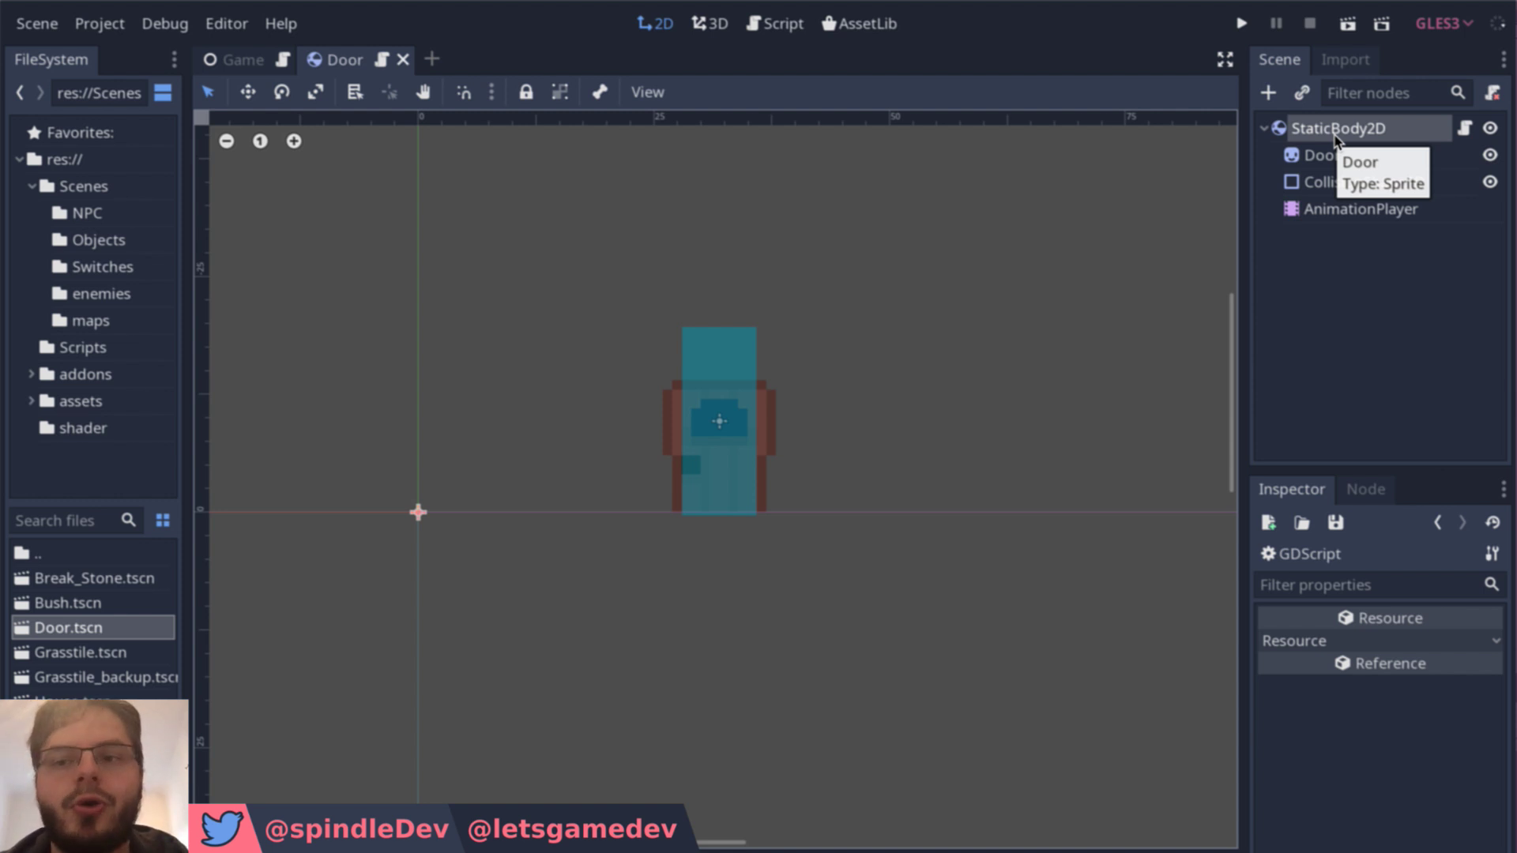
Step: Inspect the door sprite, hide its collision overlay, and step it through its opening frames and back
{"action": "left_click", "coordinate": [1334, 132]}
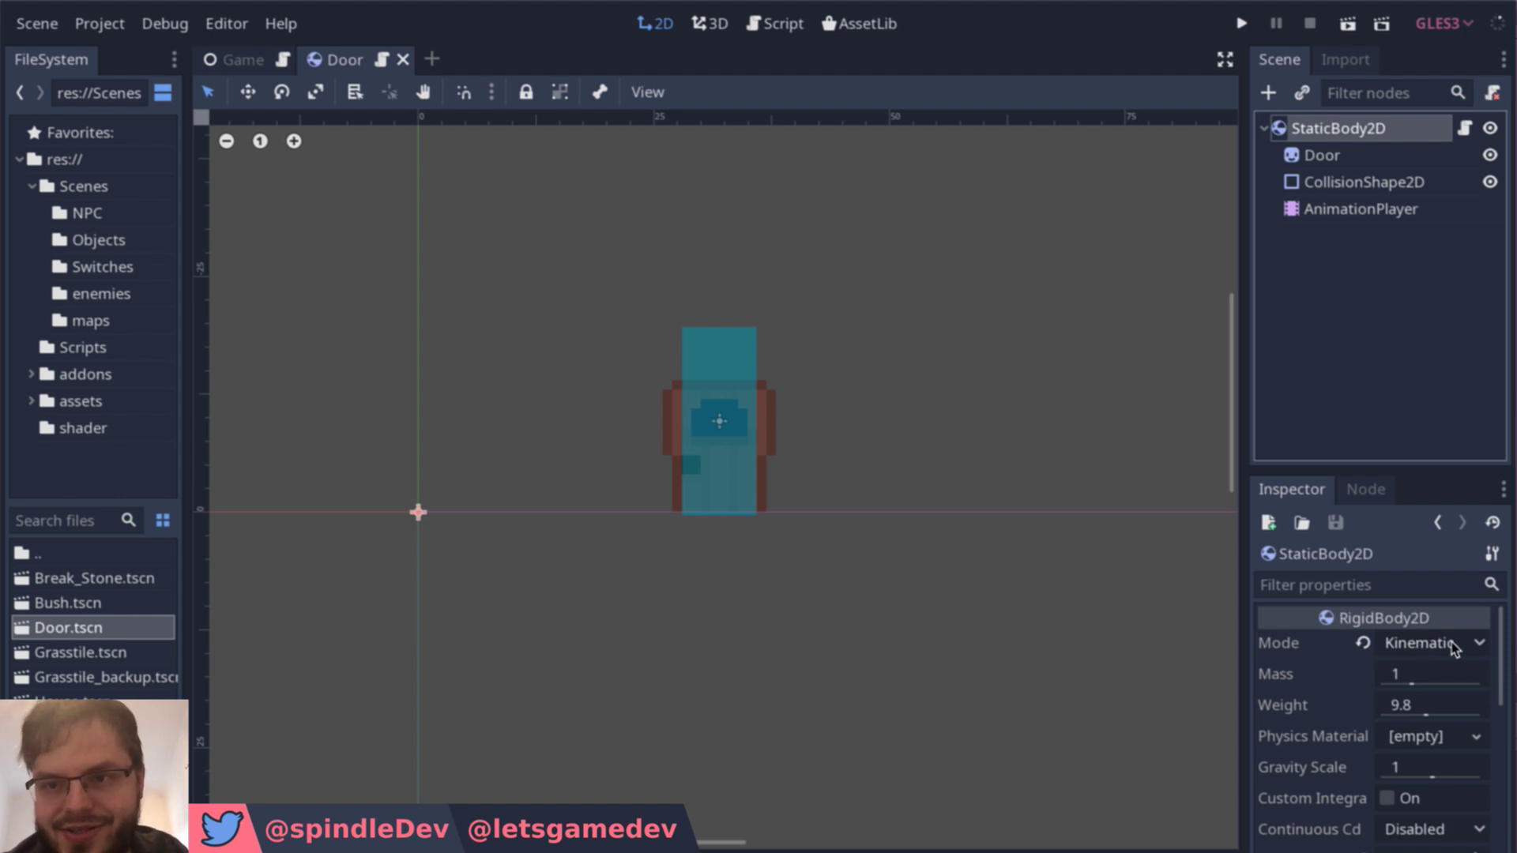
{"action": "left_click", "coordinate": [1317, 163]}
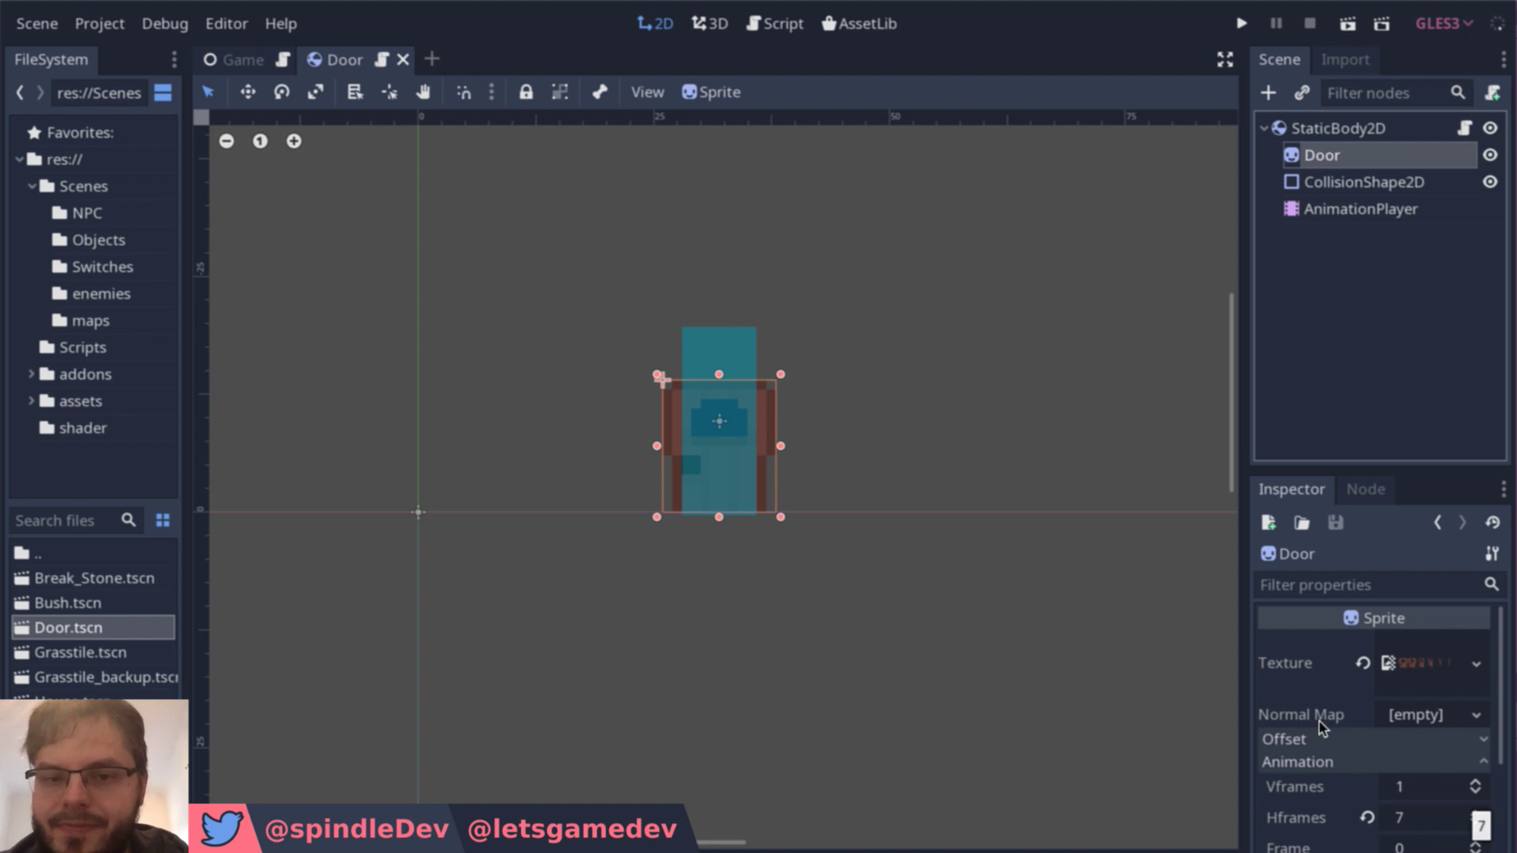
{"action": "left_click", "coordinate": [1491, 181]}
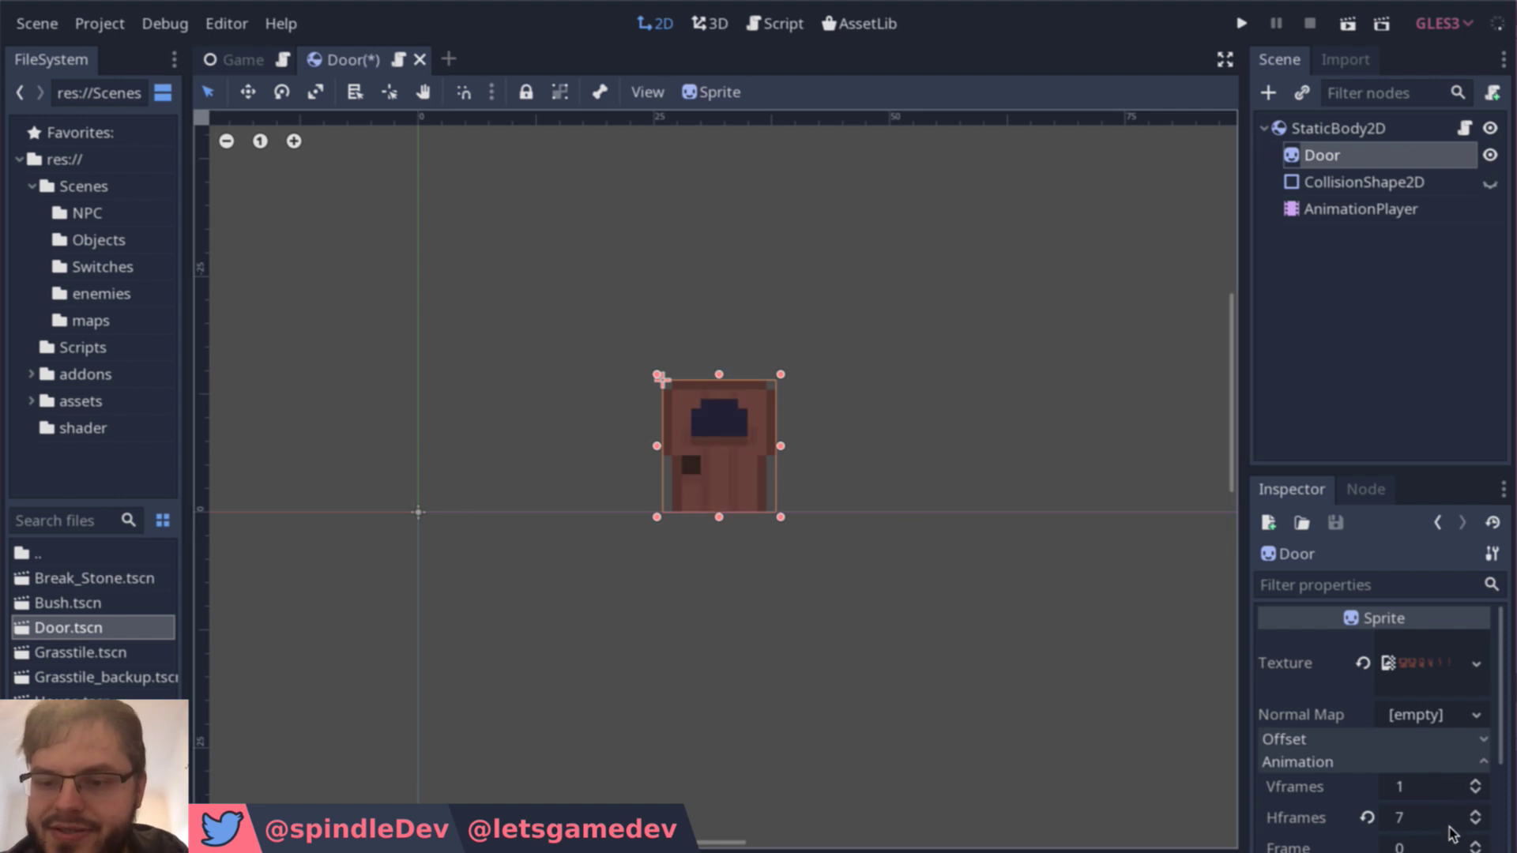
{"action": "left_click", "coordinate": [1476, 843]}
{"action": "left_click", "coordinate": [1476, 844]}
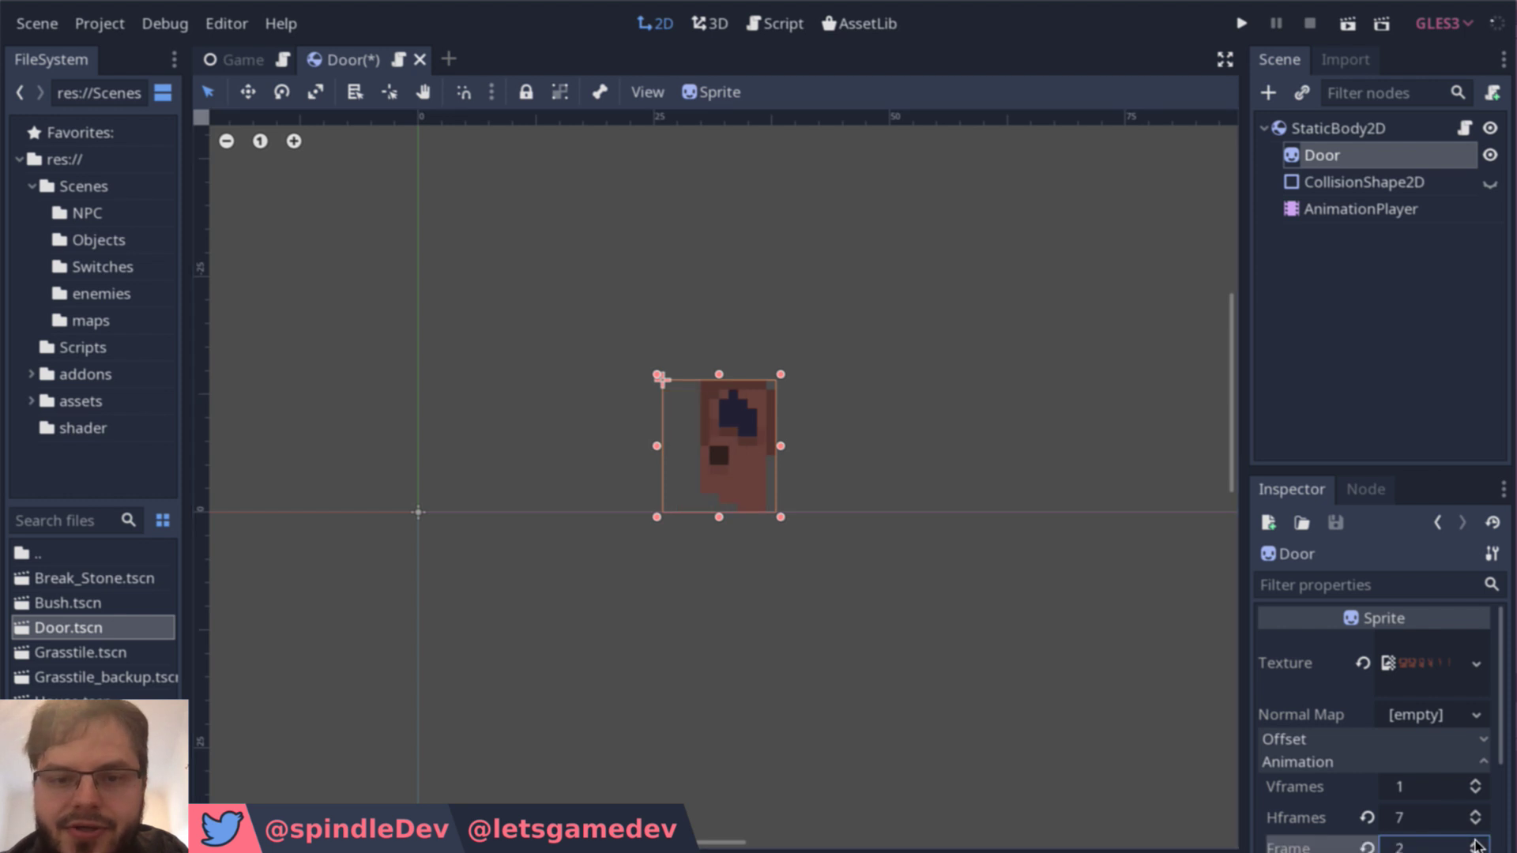
{"action": "left_click", "coordinate": [1476, 844]}
{"action": "left_click", "coordinate": [1477, 844]}
{"action": "left_click", "coordinate": [1476, 844]}
{"action": "left_click", "coordinate": [1476, 850]}
{"action": "left_click", "coordinate": [1476, 849]}
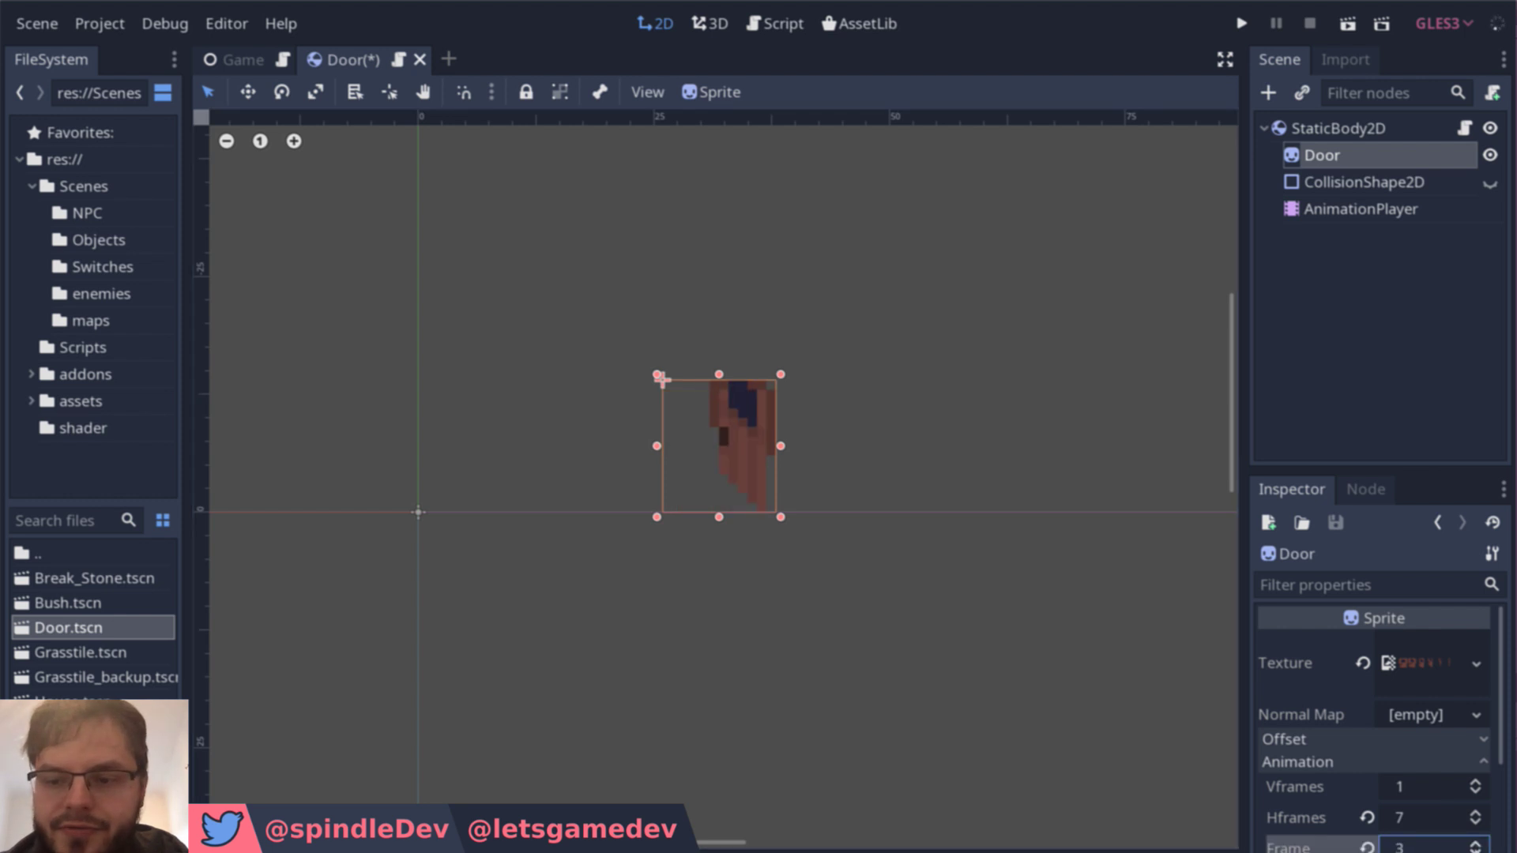
{"action": "left_click", "coordinate": [1476, 849]}
{"action": "left_click", "coordinate": [1476, 850]}
{"action": "left_click", "coordinate": [1476, 849]}
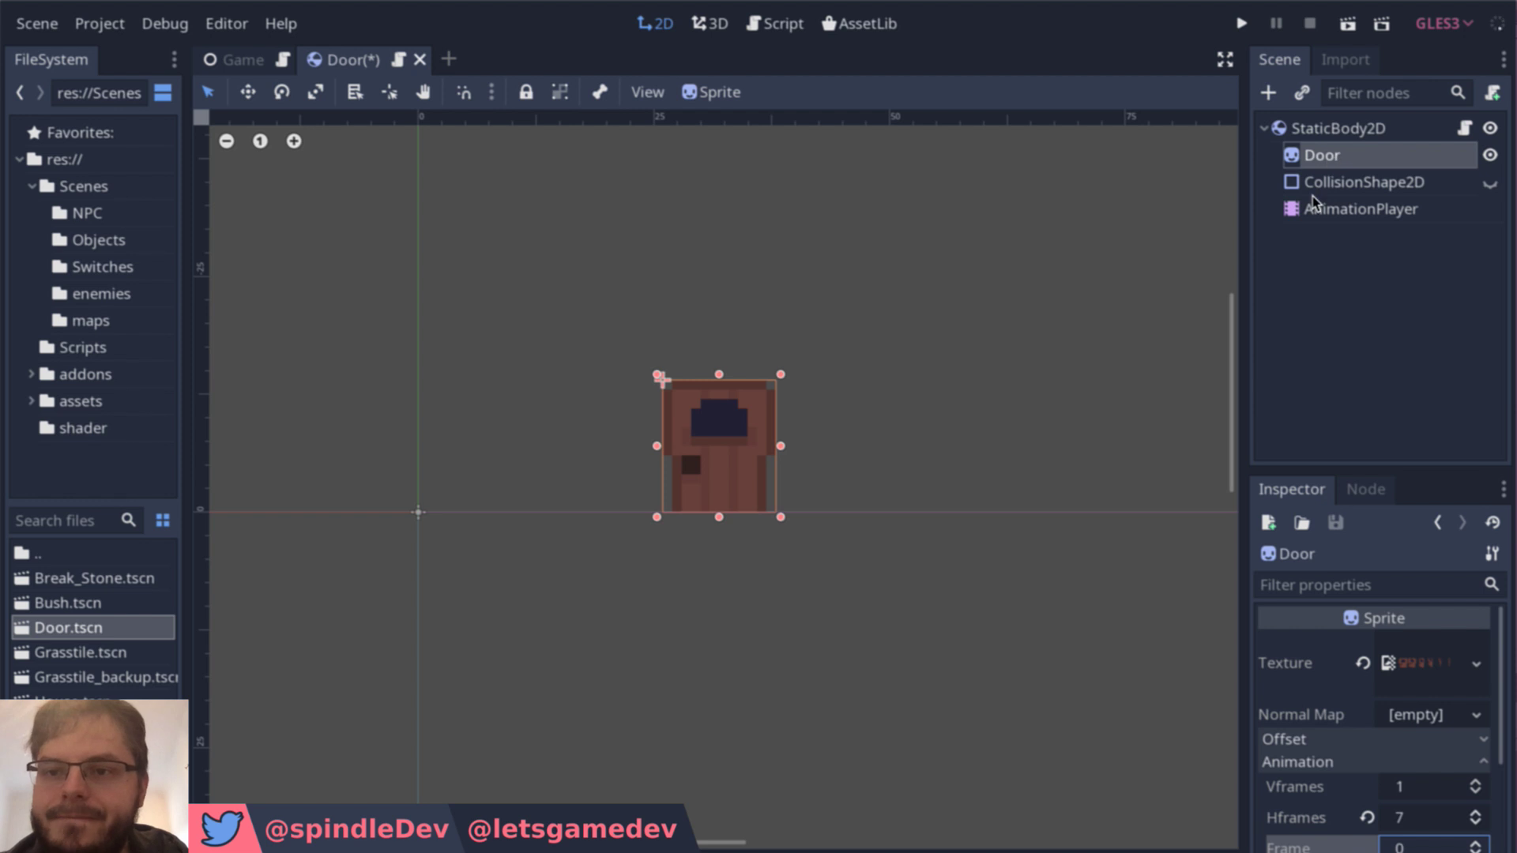
Step: Show the collision shape again and inspect the StaticBody2D and CollisionShape2D properties
{"action": "left_click", "coordinate": [1351, 184]}
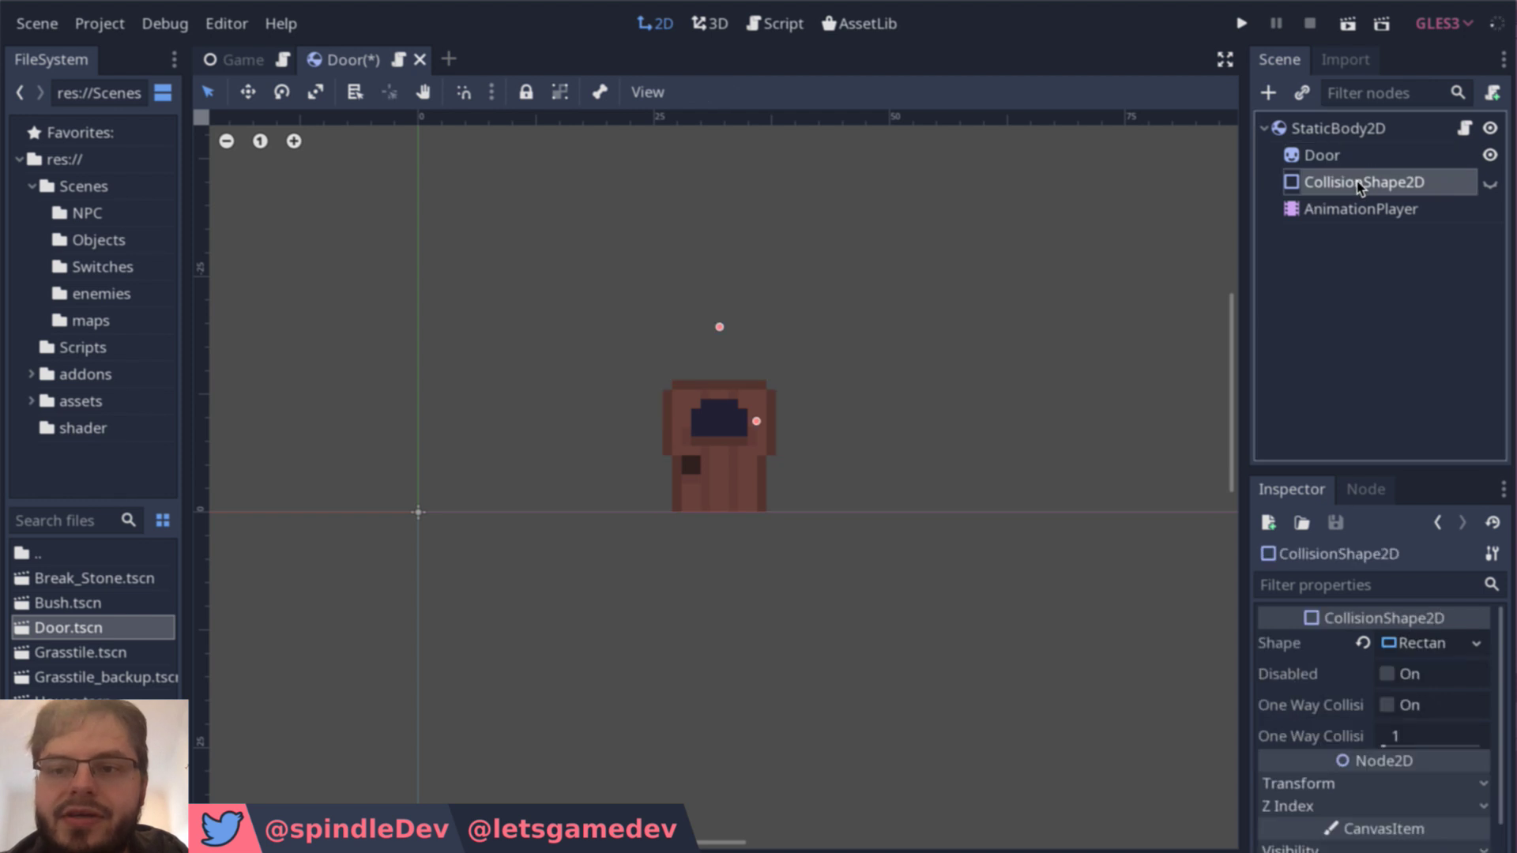
{"action": "left_click", "coordinate": [1490, 184]}
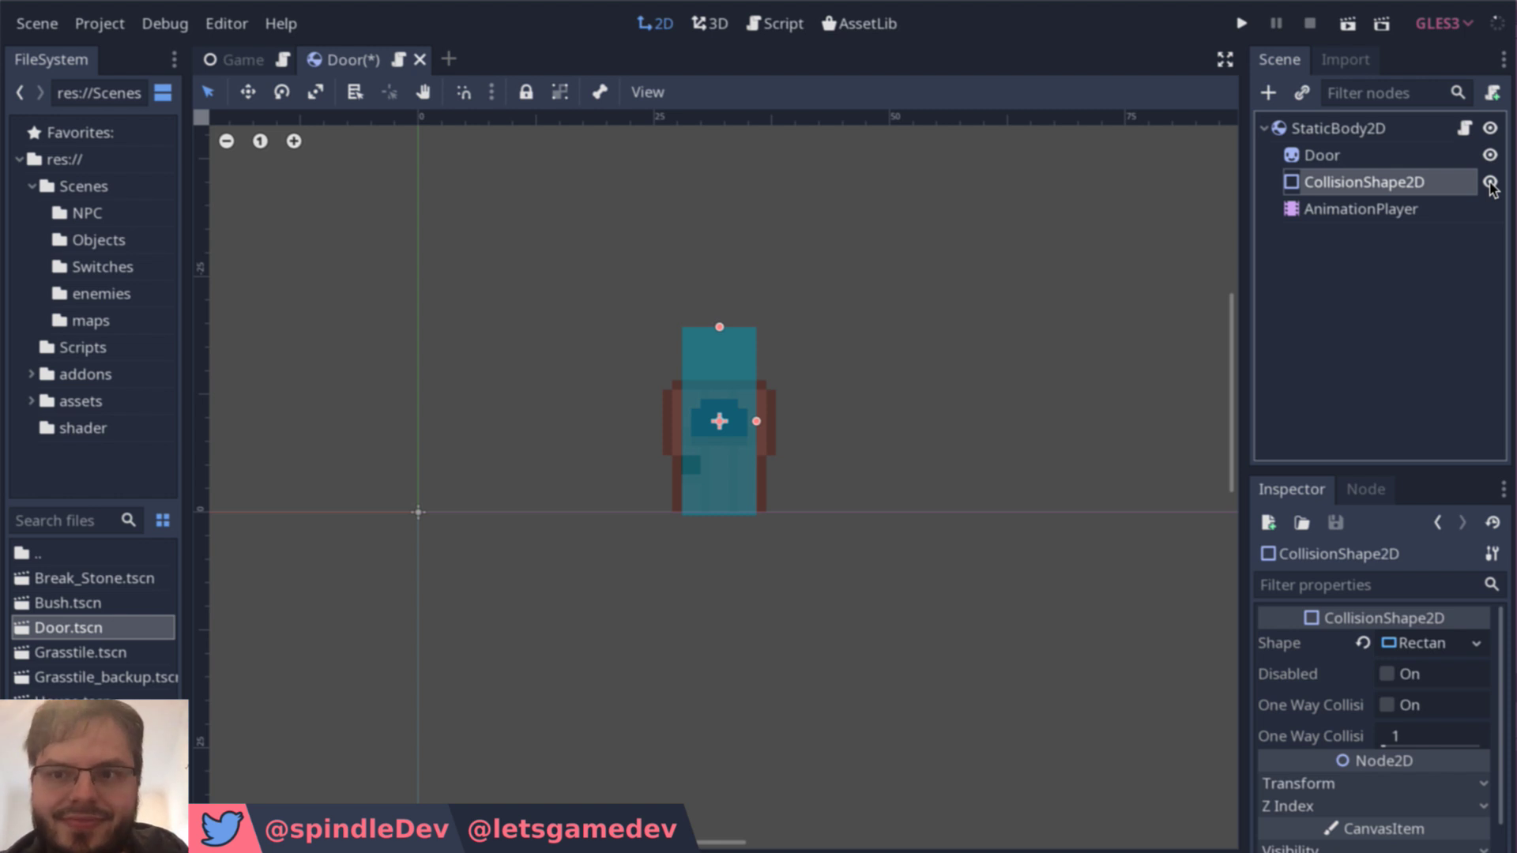
{"action": "left_click", "coordinate": [1321, 131]}
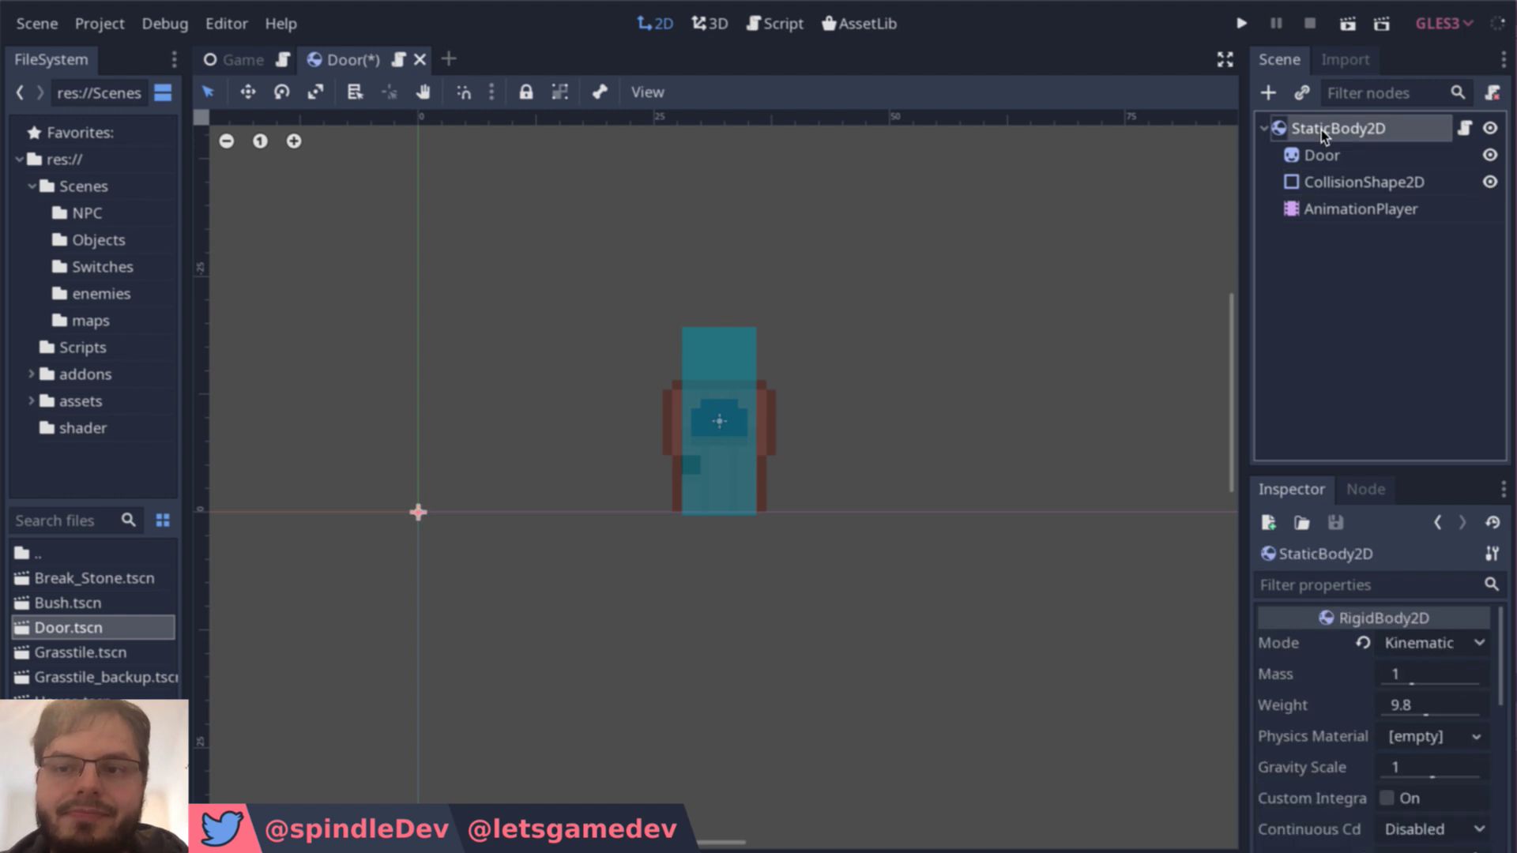
{"action": "left_click", "coordinate": [1341, 185]}
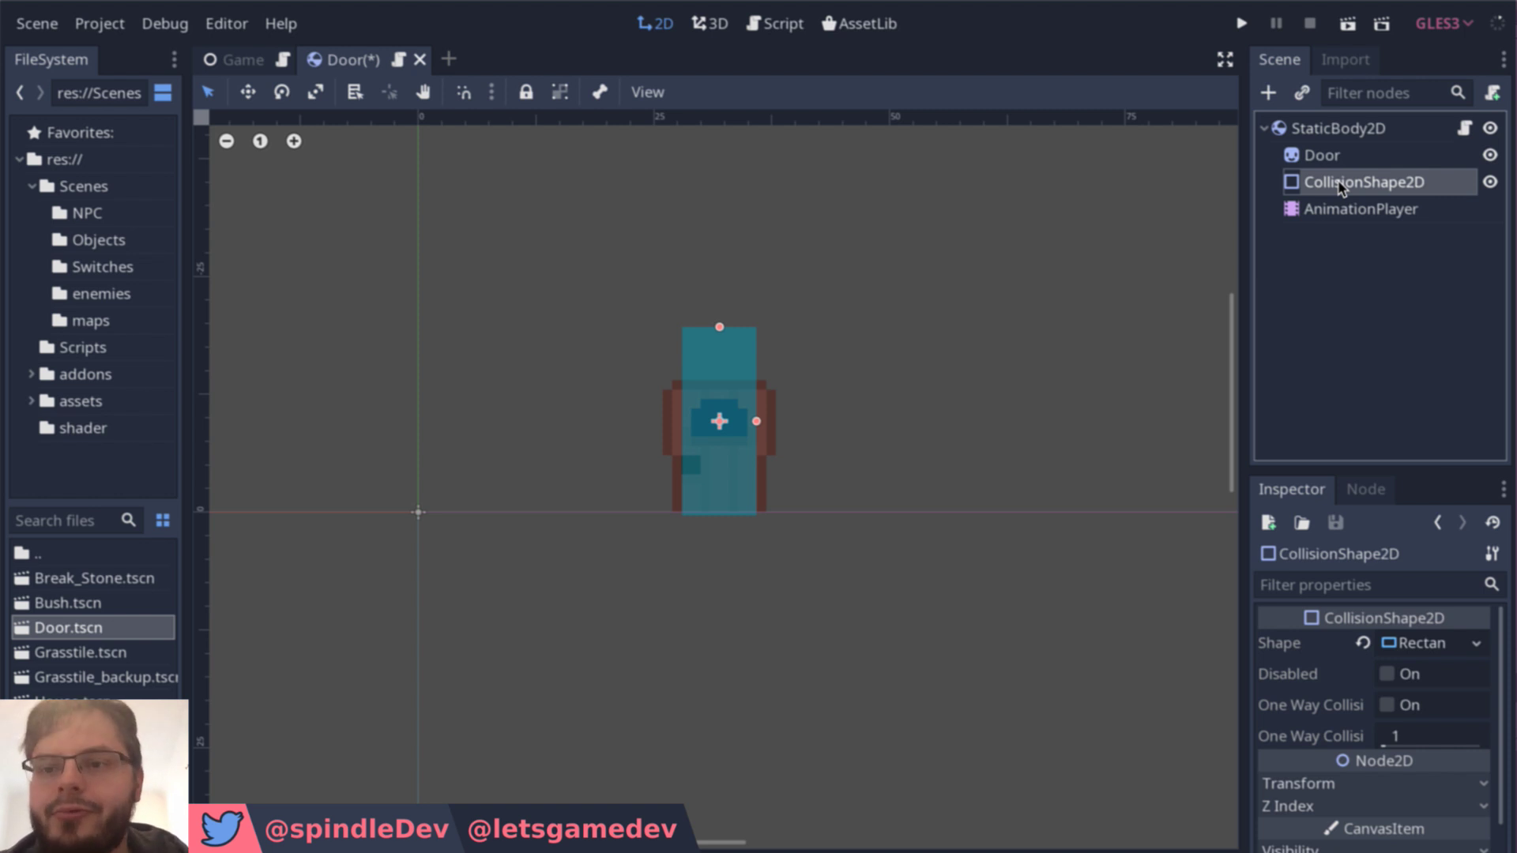
Step: Bring up the AnimationPlayer timeline zoomed to the 0.3 s open animation and scrub its frames
{"action": "left_click", "coordinate": [1346, 208]}
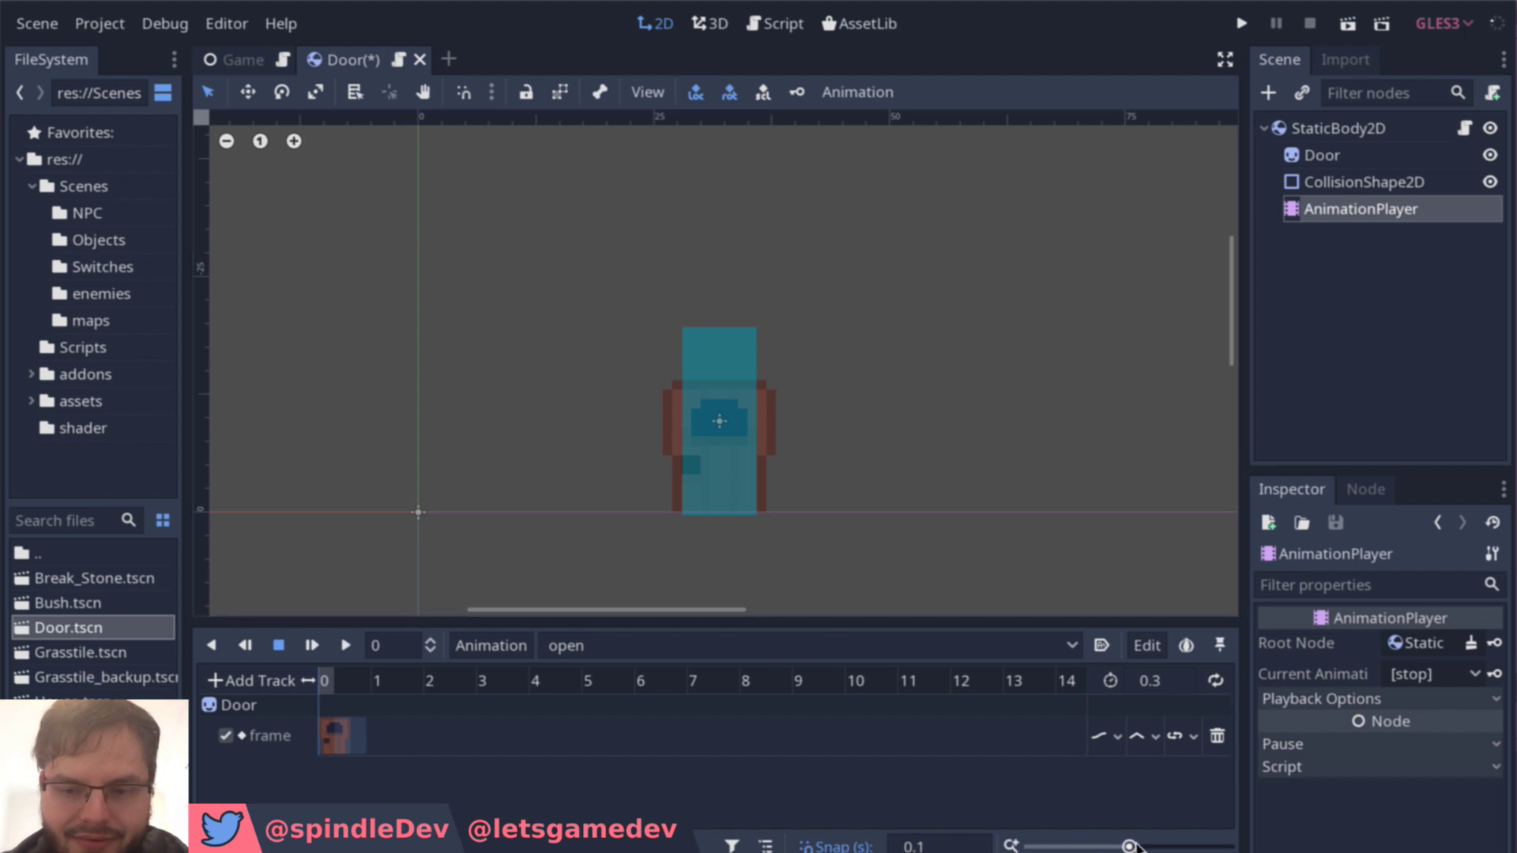
{"action": "left_click_drag", "start_coordinate": [1130, 847], "coordinate": [1080, 847]}
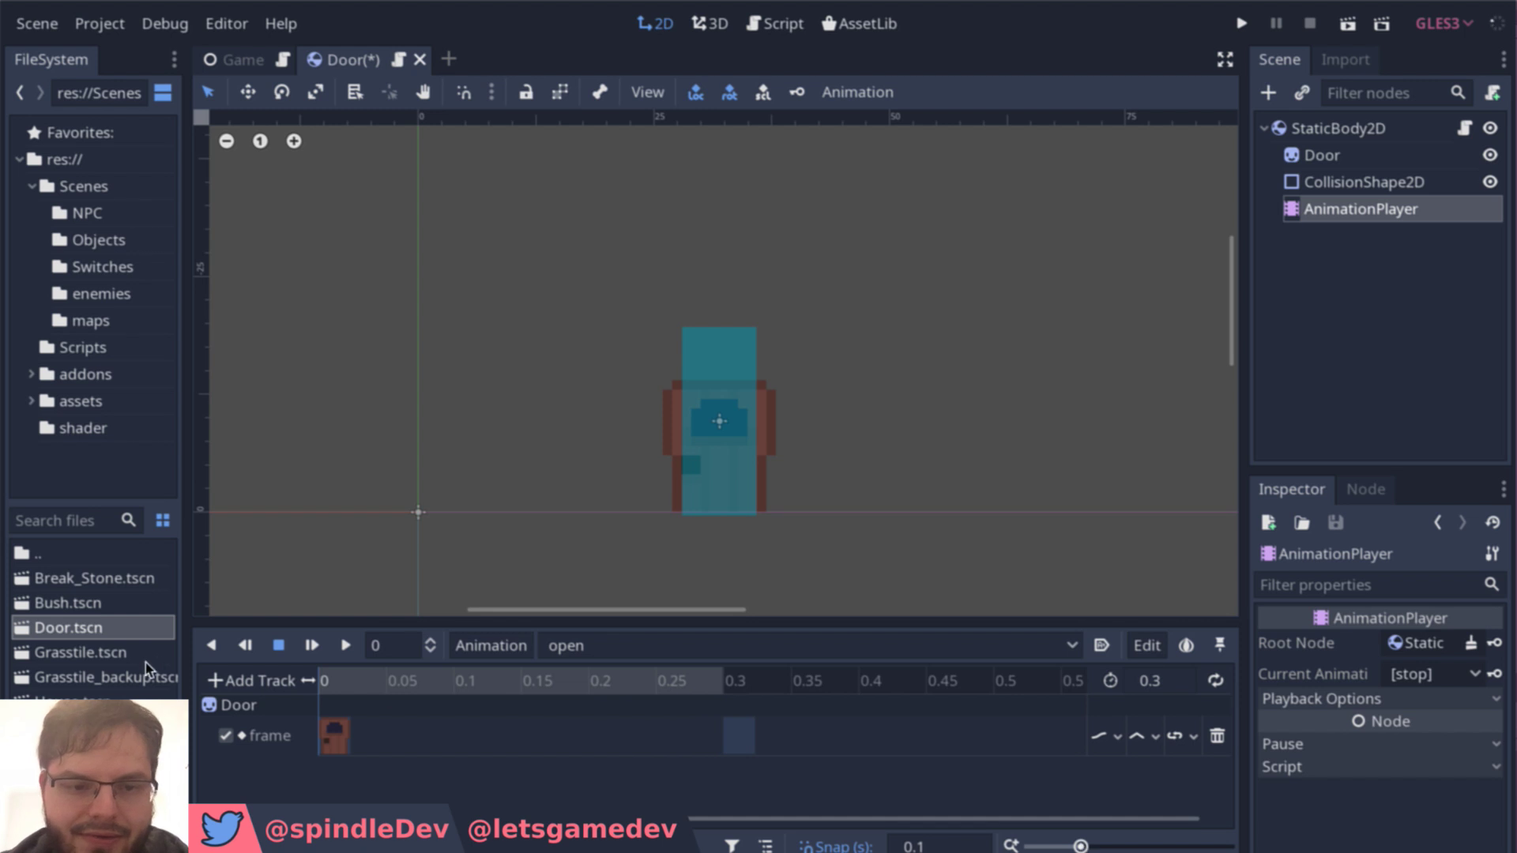
{"action": "mouse_move", "coordinate": [326, 680]}
{"action": "left_mouse_down"}
{"action": "mouse_move", "coordinate": [723, 684]}
{"action": "mouse_move", "coordinate": [268, 686]}
{"action": "left_mouse_up"}
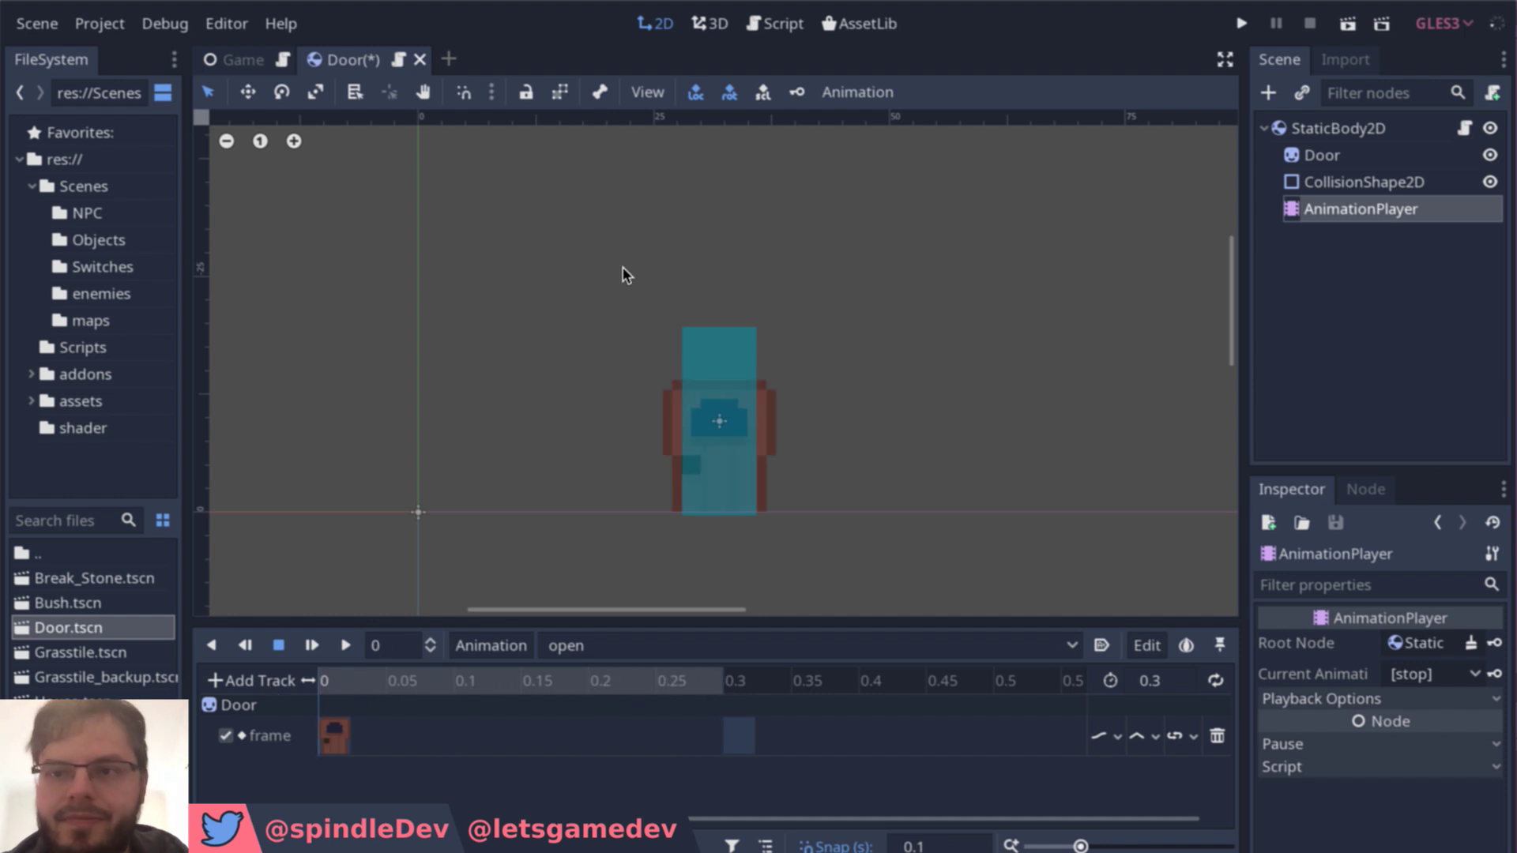
Step: Open the Door script and look over the animation_player, collider and time_left declarations
{"action": "left_click", "coordinate": [1468, 126]}
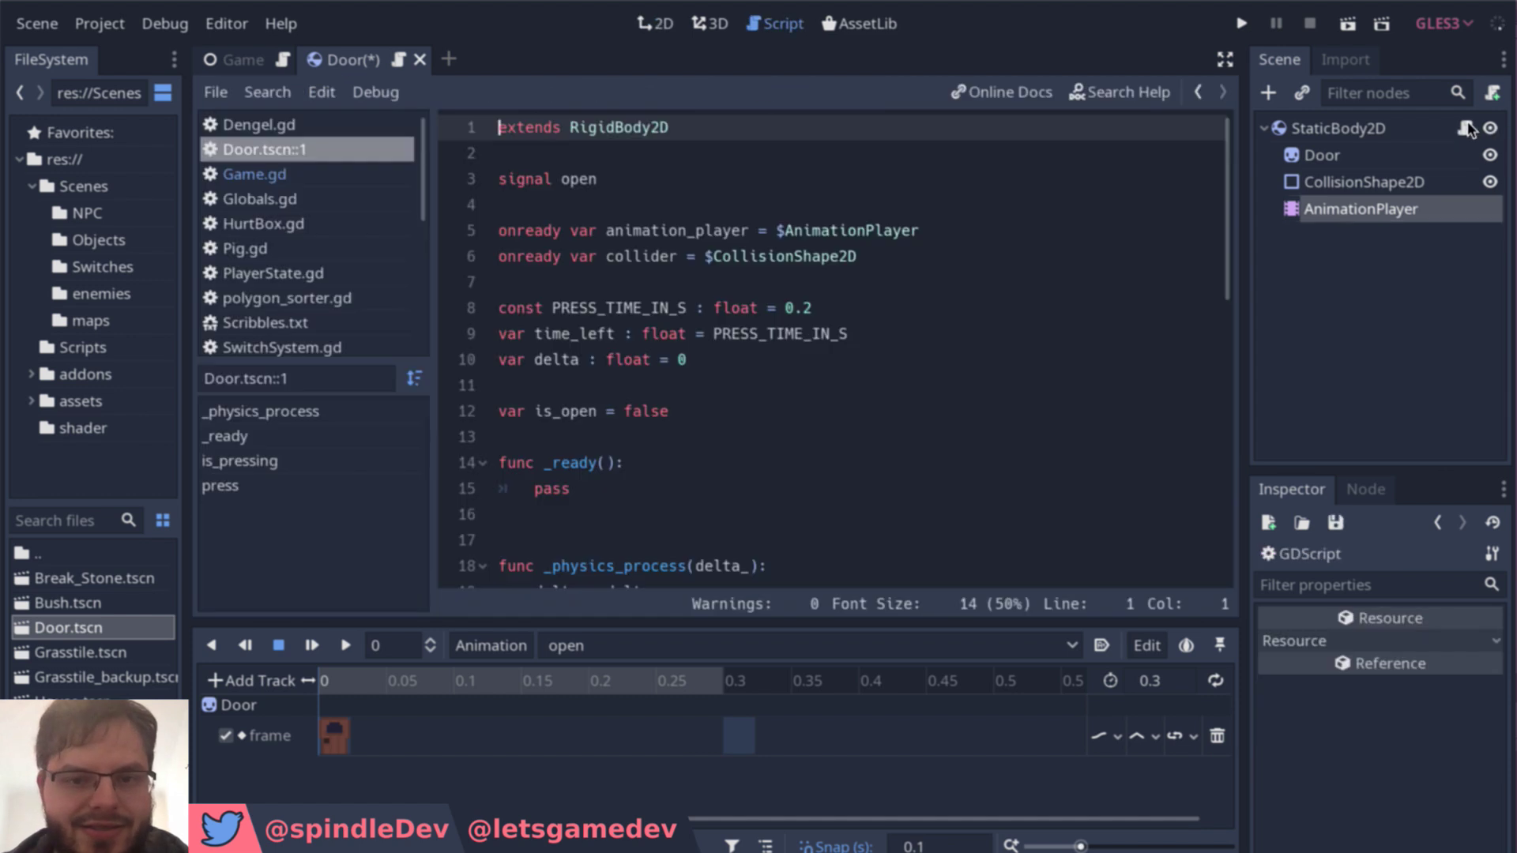
{"action": "scroll", "coordinate": [1120, 357], "scroll_direction": "down", "scroll_amount": 8}
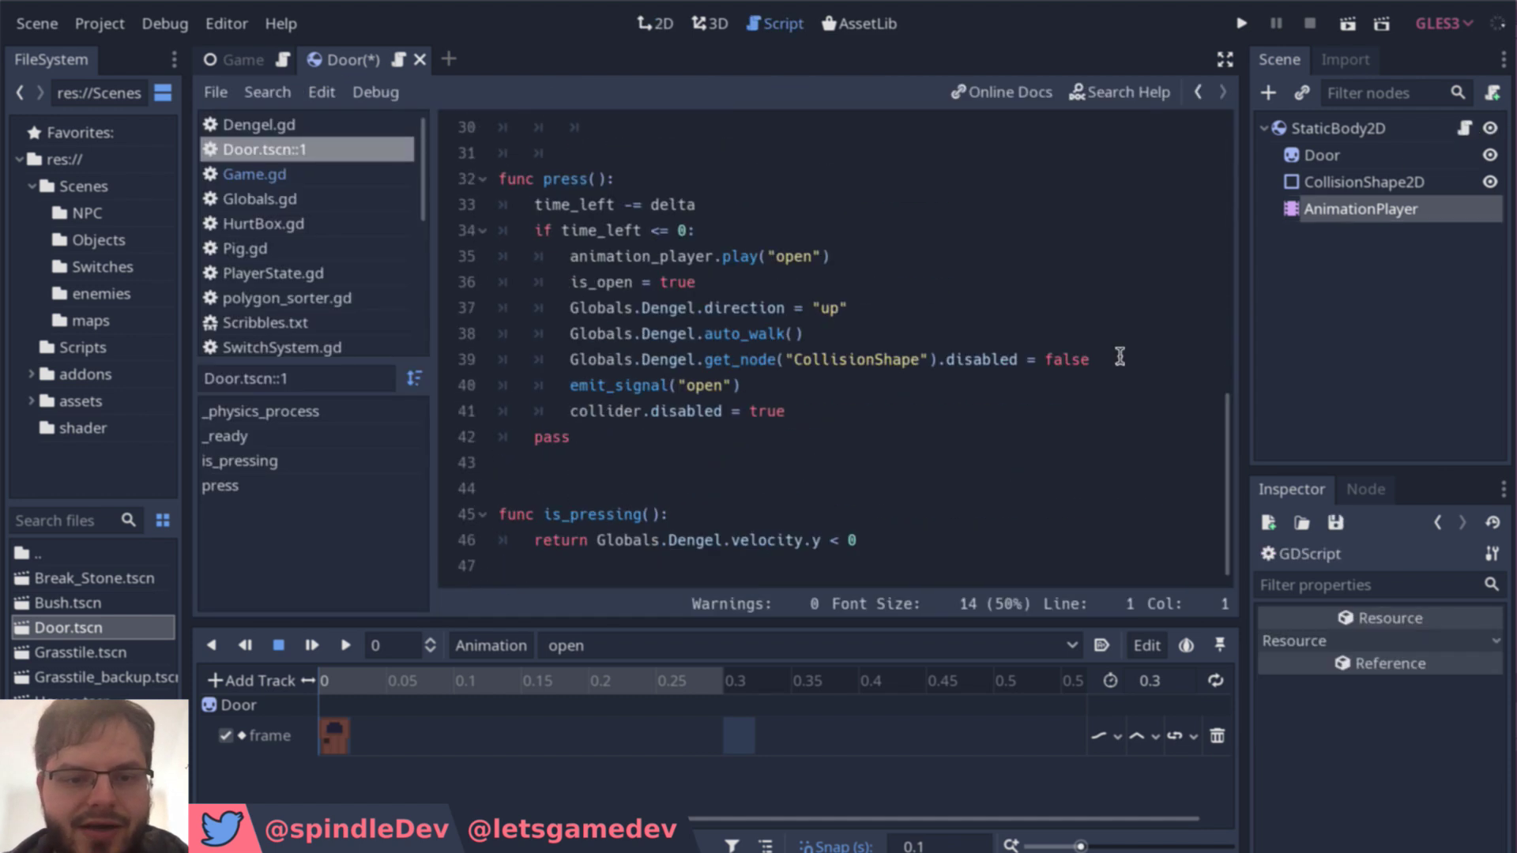
{"action": "scroll", "coordinate": [1120, 356], "scroll_direction": "up", "scroll_amount": 1}
{"action": "scroll", "coordinate": [1119, 357], "scroll_direction": "up", "scroll_amount": 8}
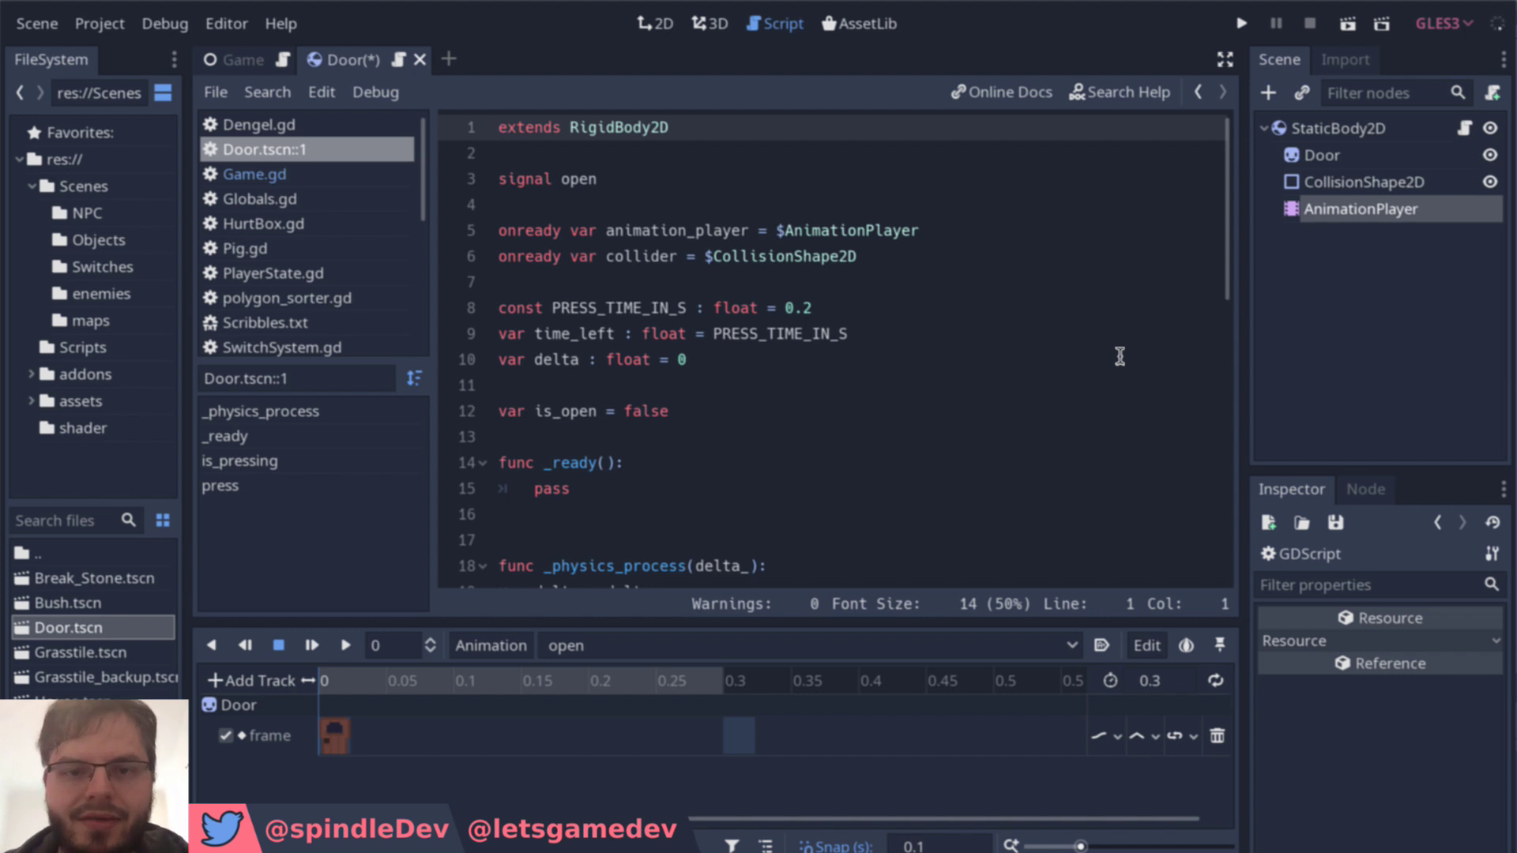
{"action": "left_click", "coordinate": [864, 231]}
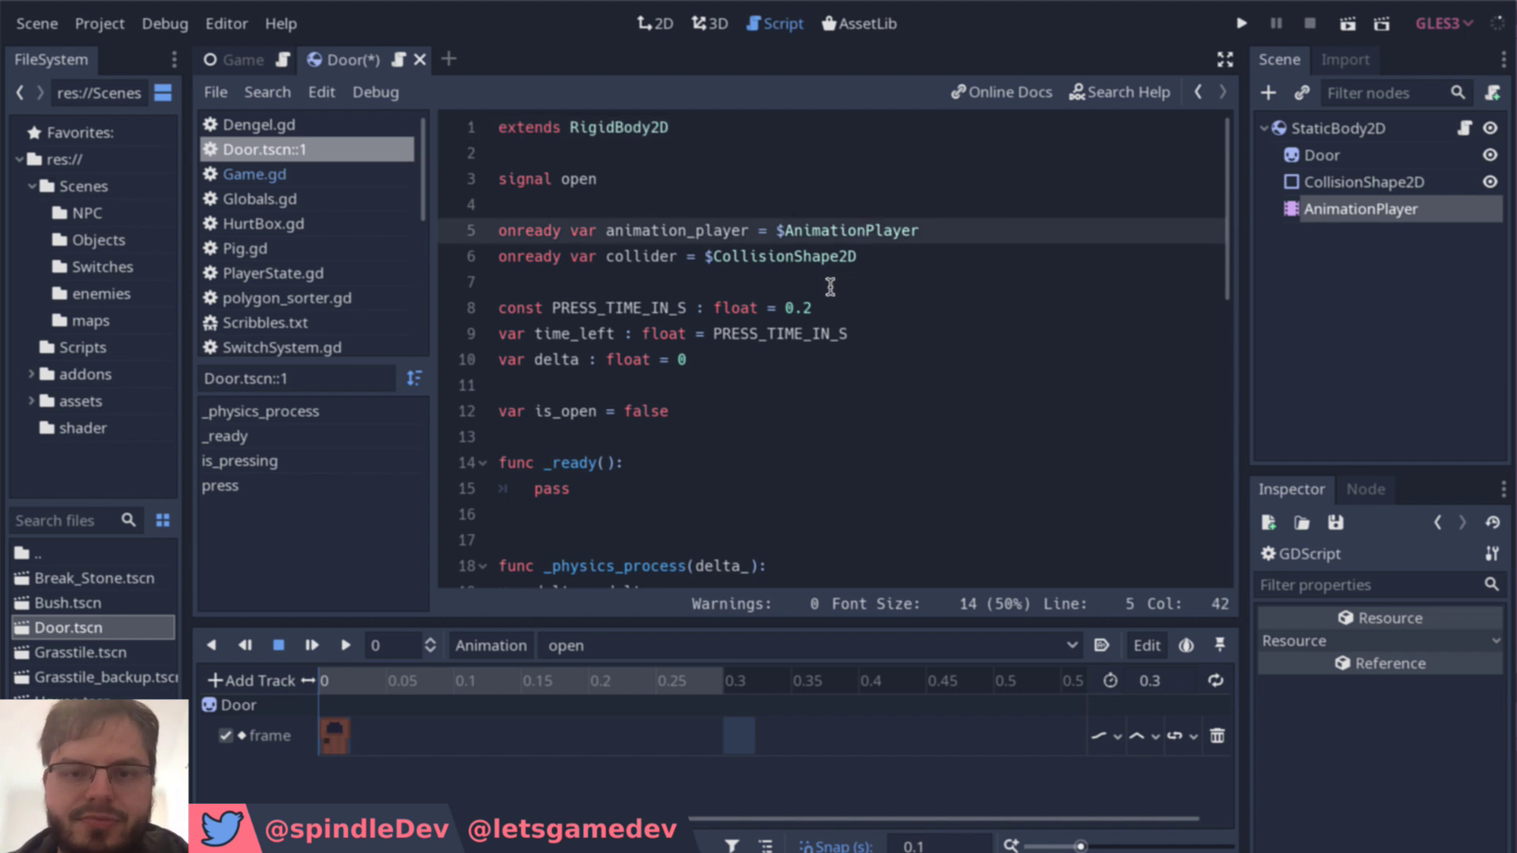
{"action": "left_click", "coordinate": [810, 257]}
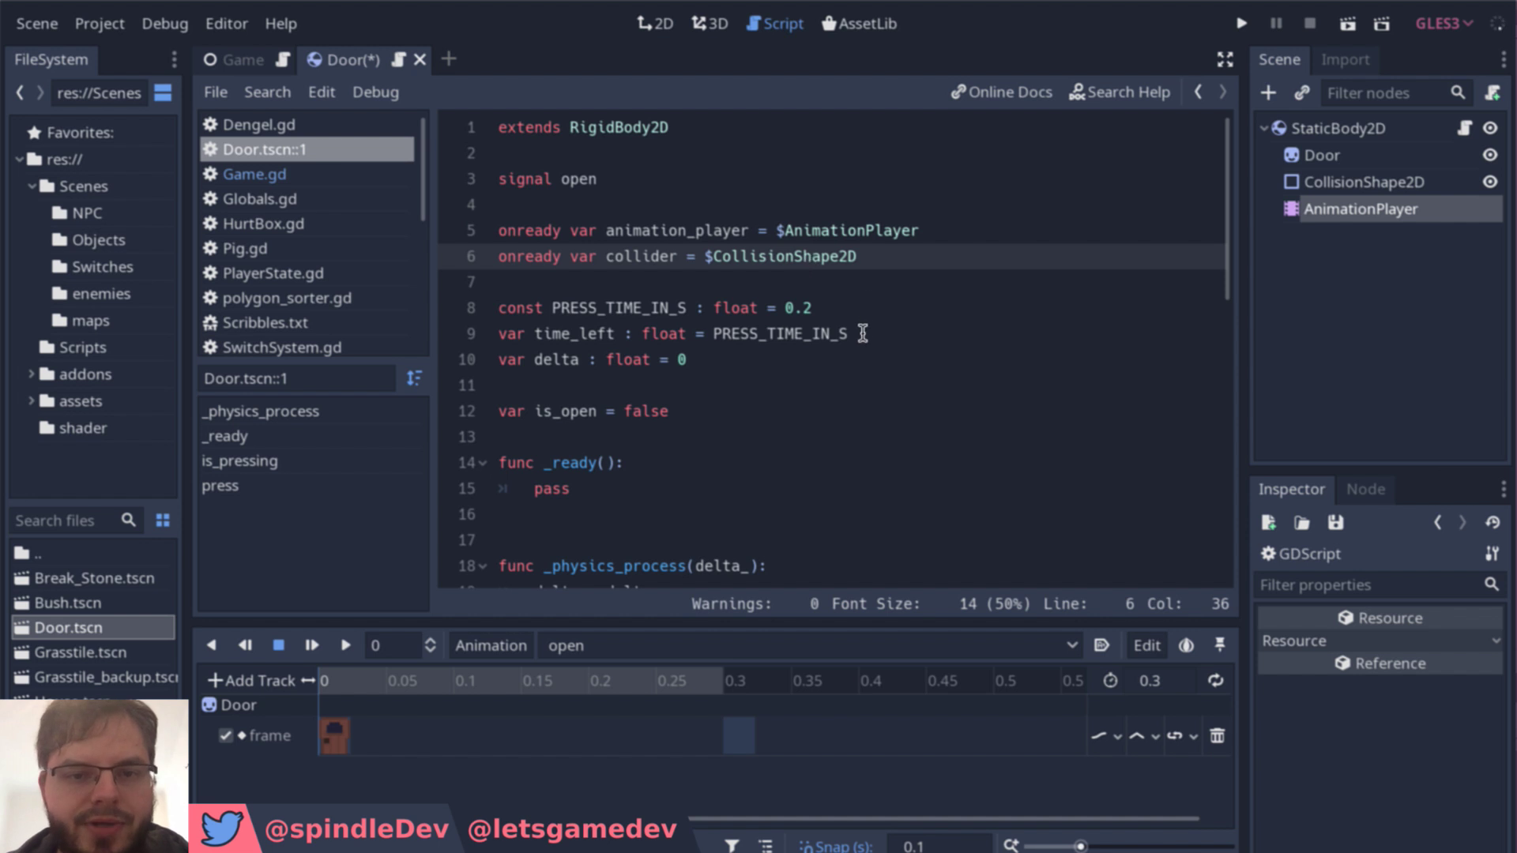
{"action": "left_click", "coordinate": [863, 334]}
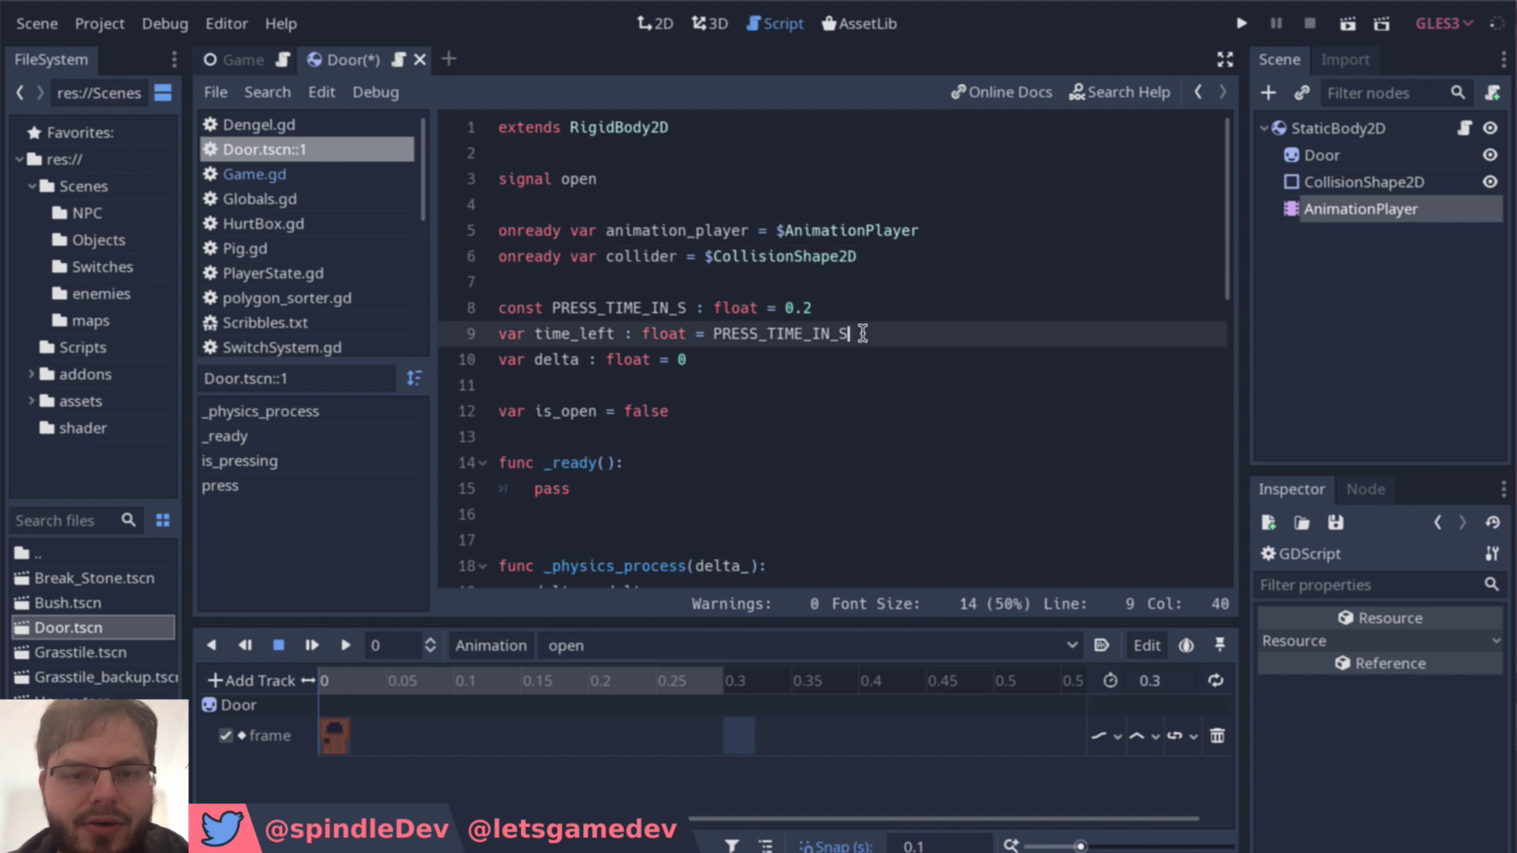
Step: Highlight every use of PRESS_TIME_IN_S and delta in the Door script
{"action": "double_click", "coordinate": [633, 309]}
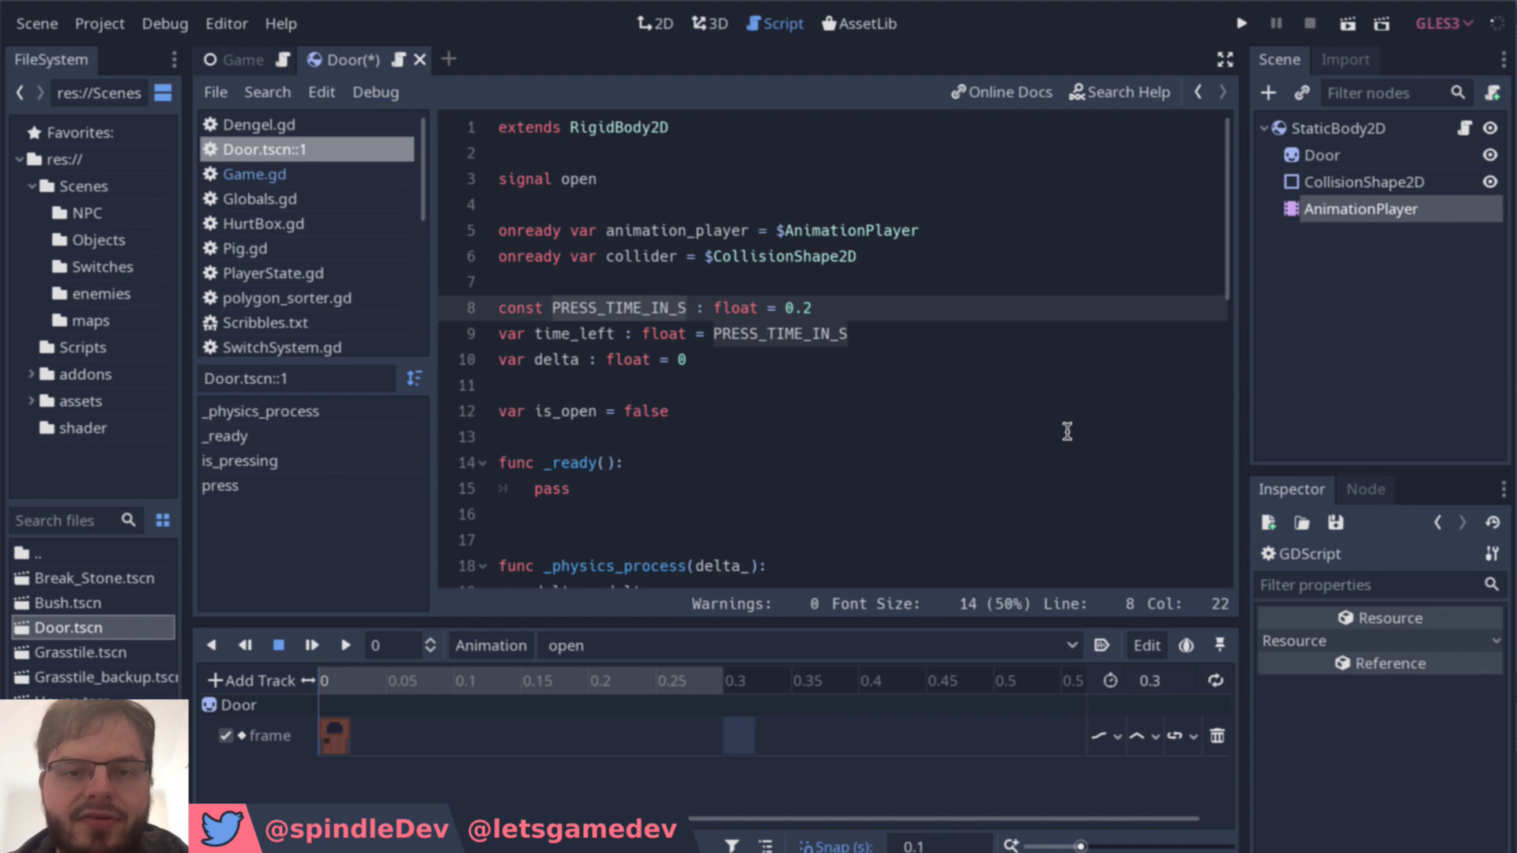
{"action": "left_click", "coordinate": [590, 335]}
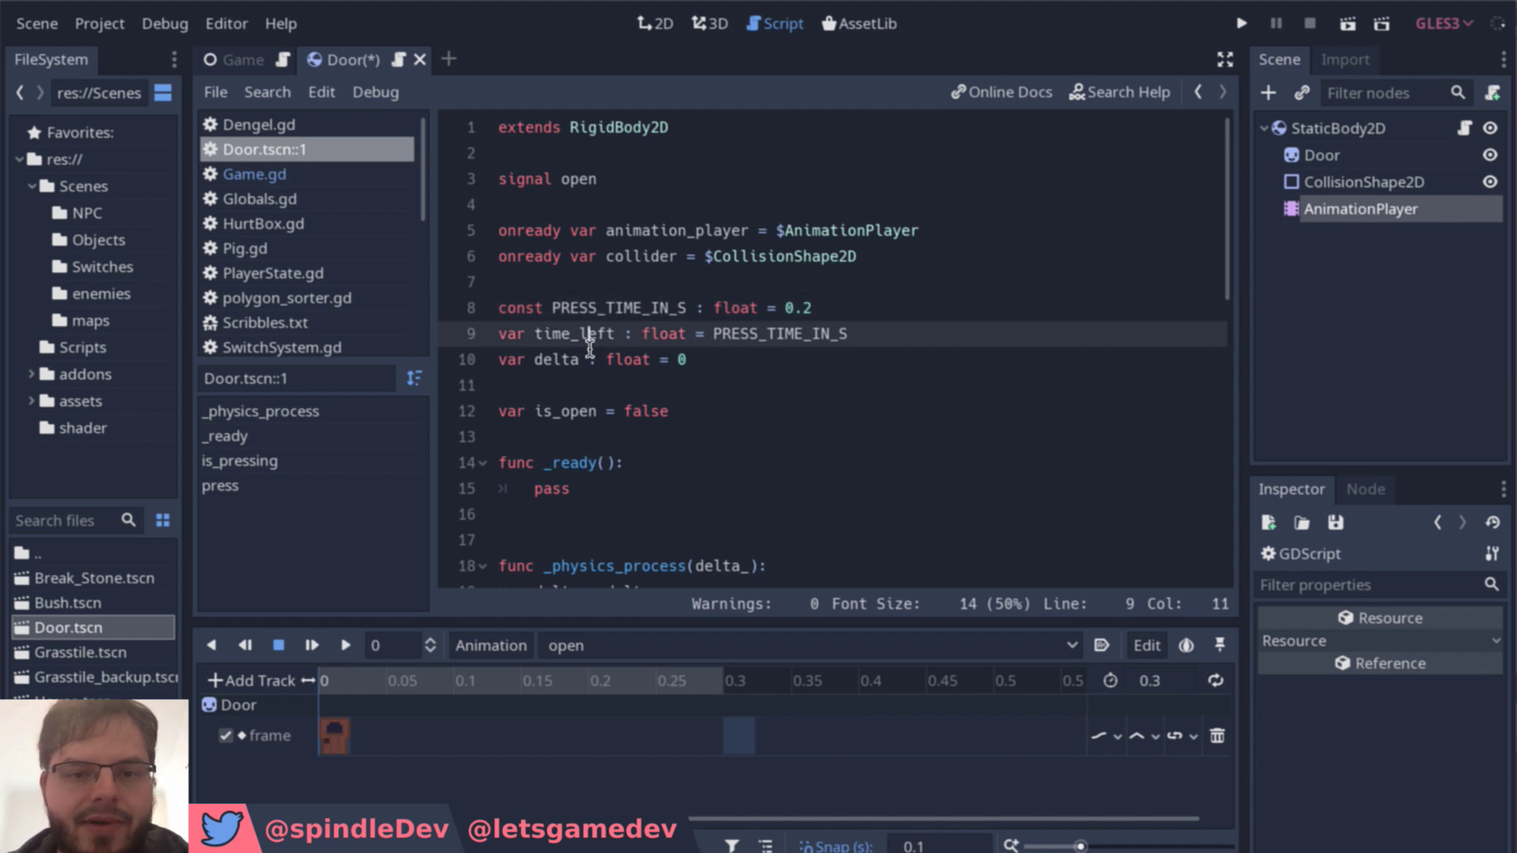
{"action": "key", "text": "End"}
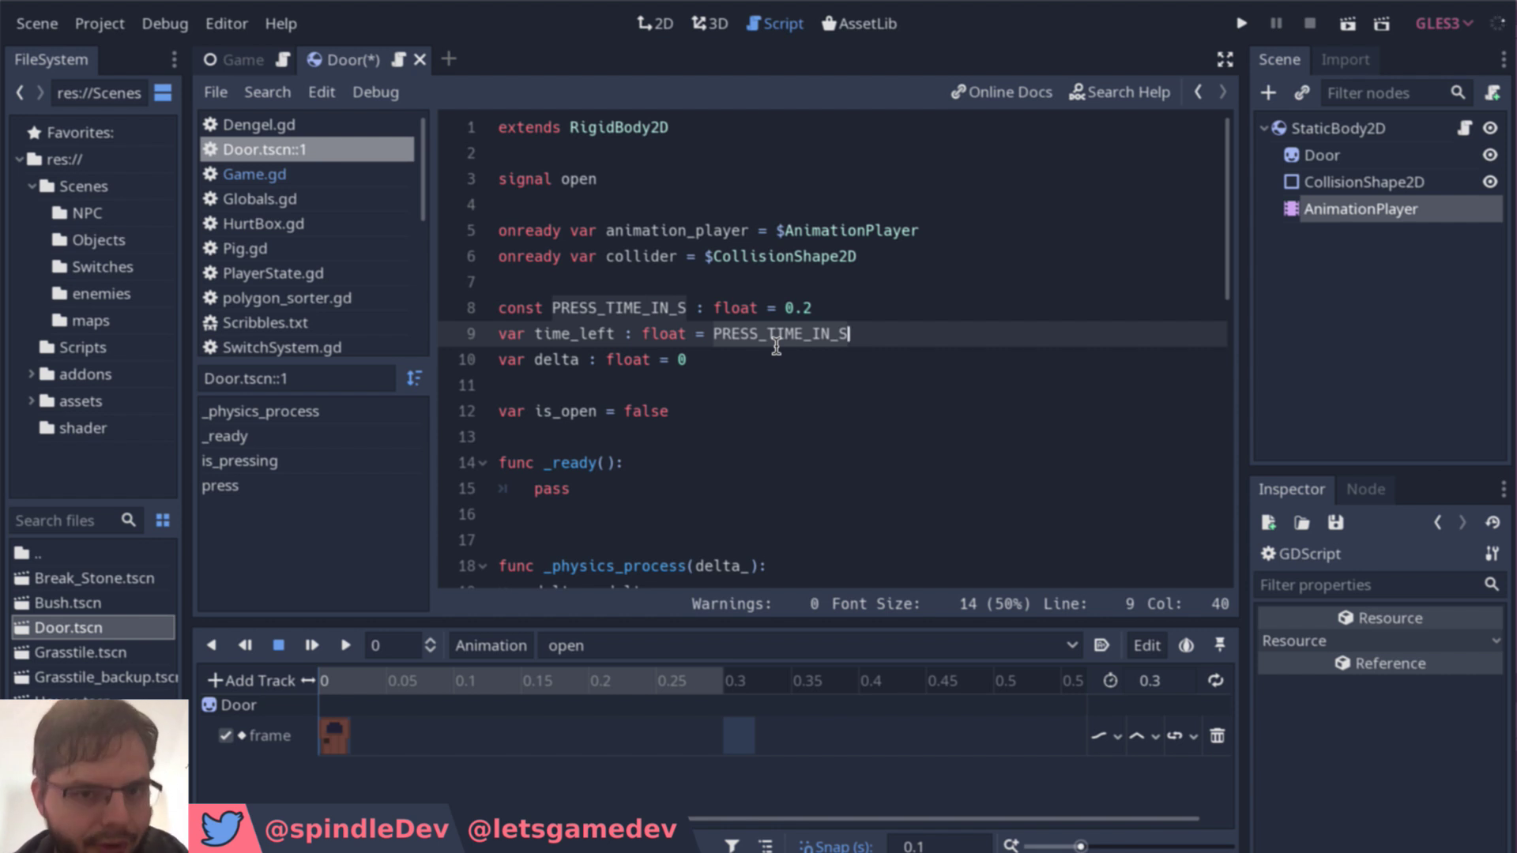
{"action": "double_click", "coordinate": [556, 362]}
{"action": "scroll", "coordinate": [774, 456], "scroll_direction": "down", "scroll_amount": 3}
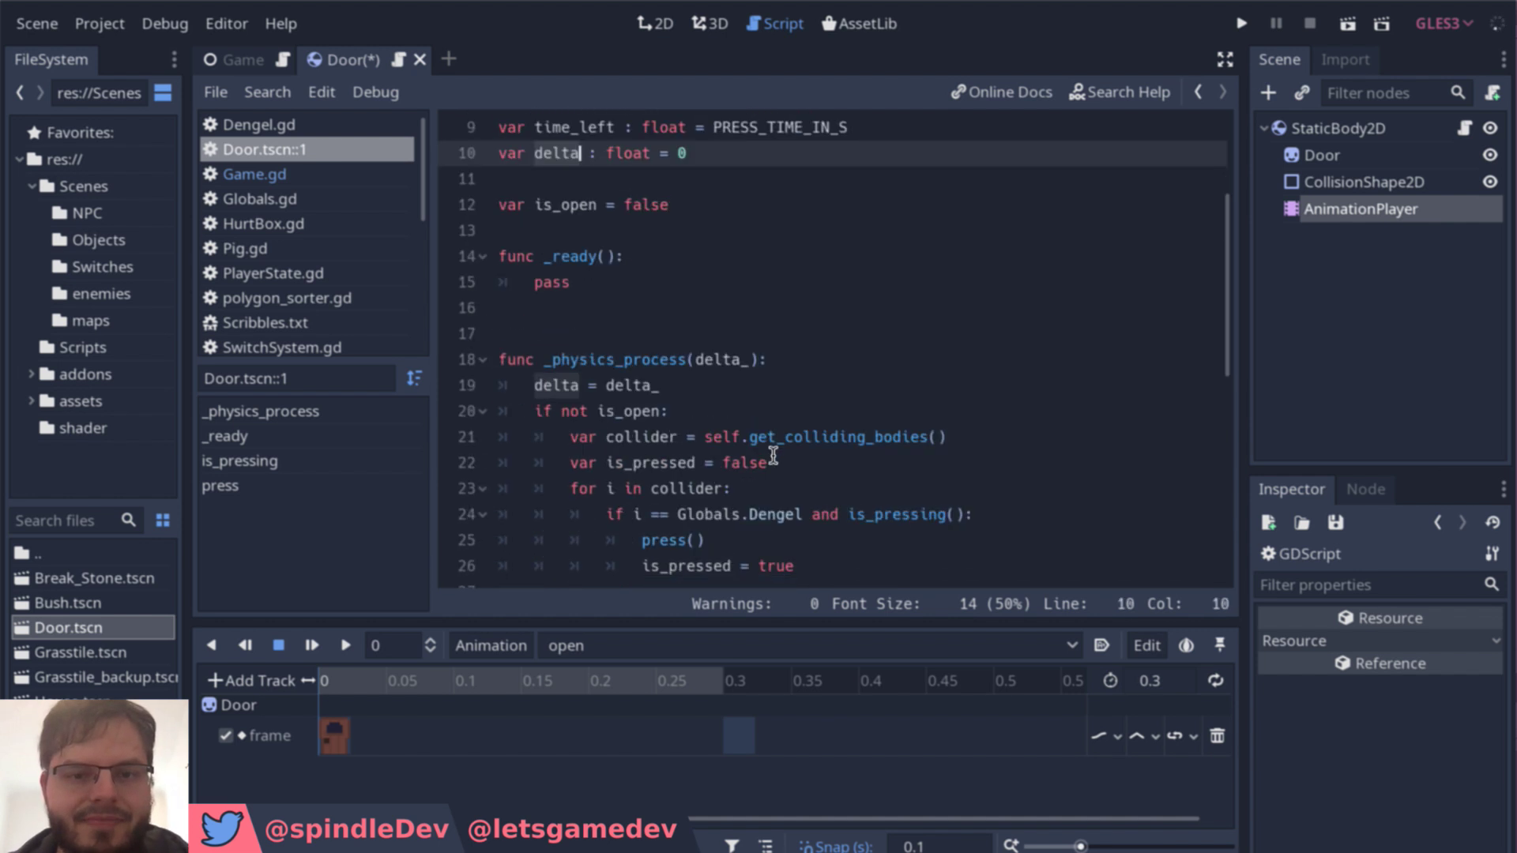
{"action": "scroll", "coordinate": [774, 456], "scroll_direction": "up", "scroll_amount": 2}
{"action": "left_click", "coordinate": [721, 294]}
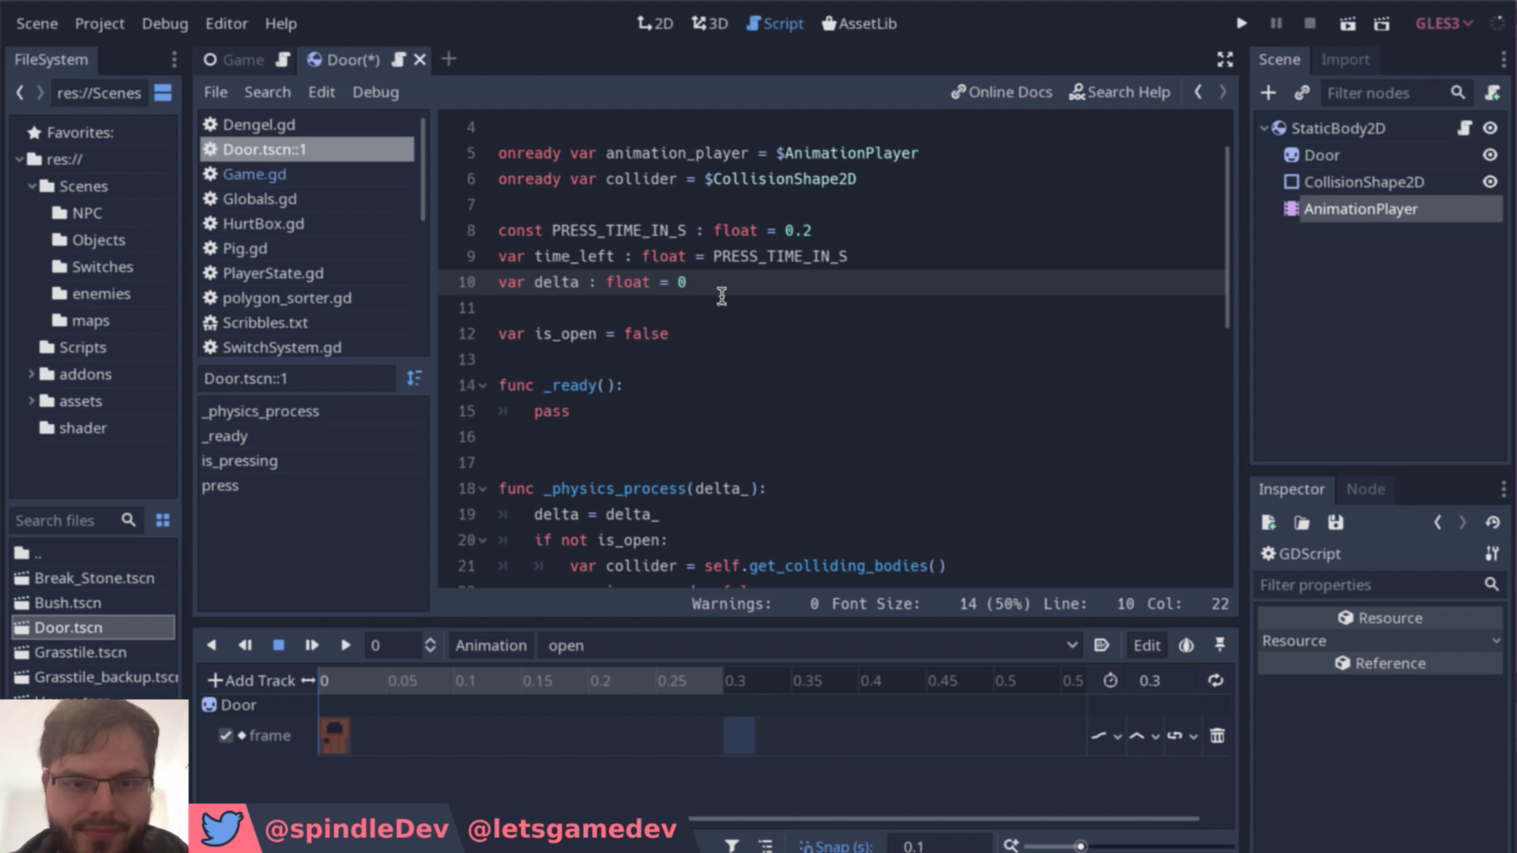
Step: Highlight the is_open uses and select the empty _ready function on lines 13–17
{"action": "double_click", "coordinate": [571, 335]}
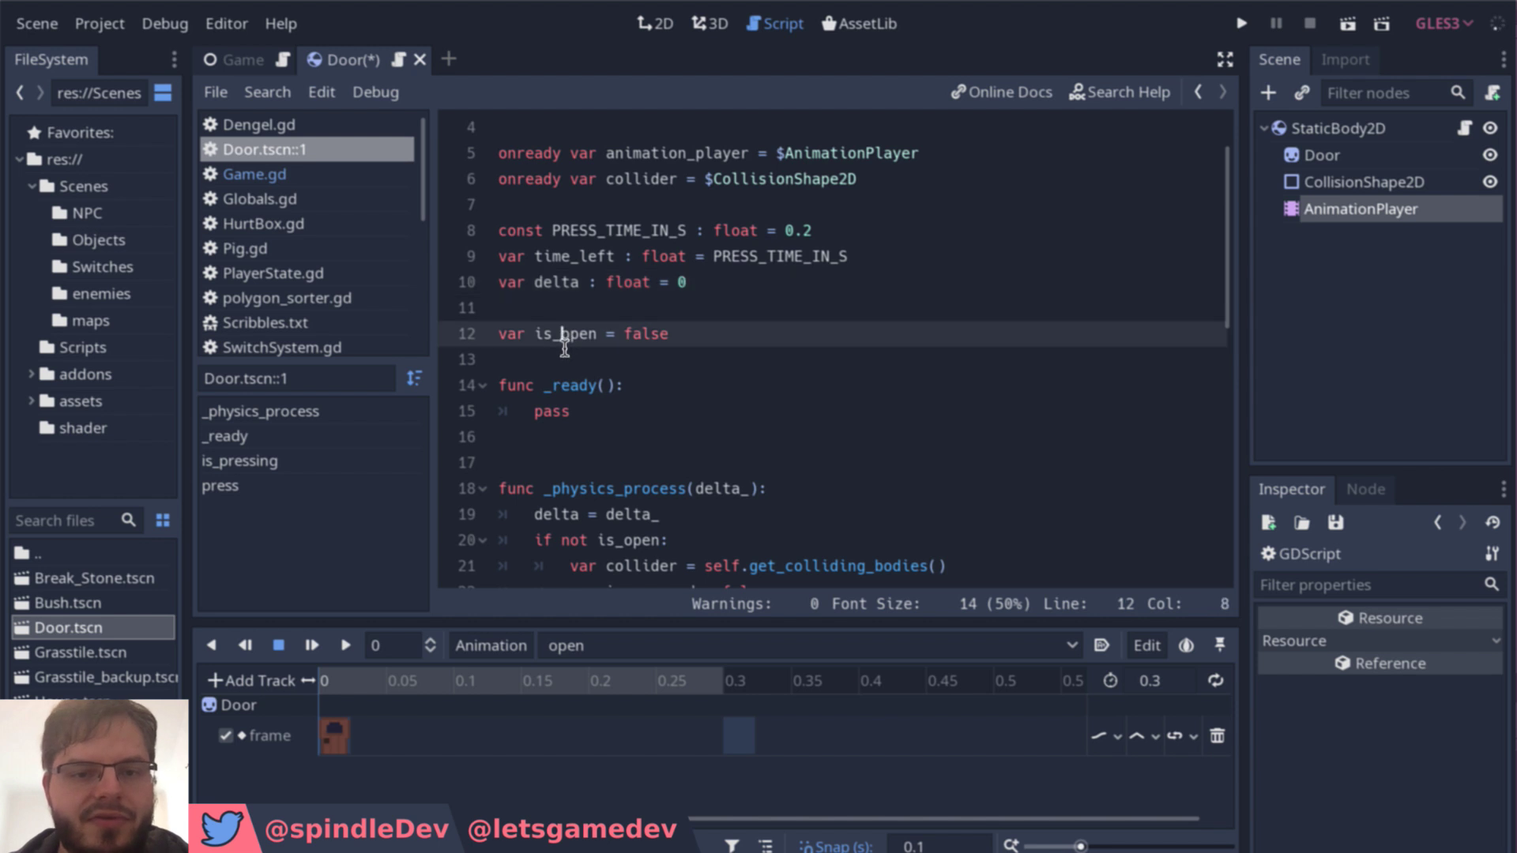
{"action": "left_click", "coordinate": [713, 348]}
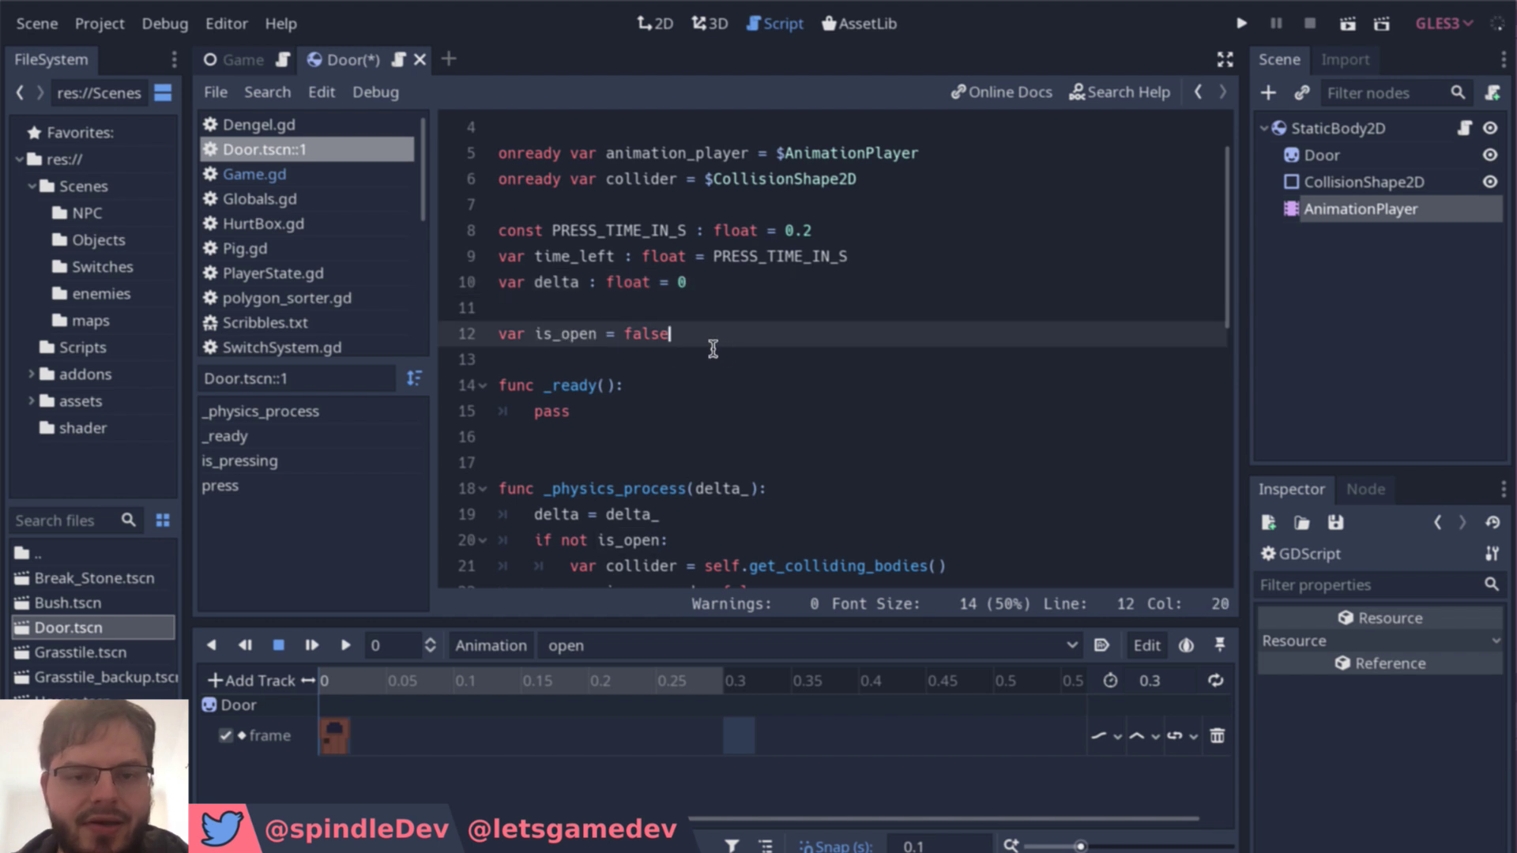
{"action": "left_click", "coordinate": [610, 412]}
{"action": "left_click_drag", "start_coordinate": [606, 462], "coordinate": [511, 378]}
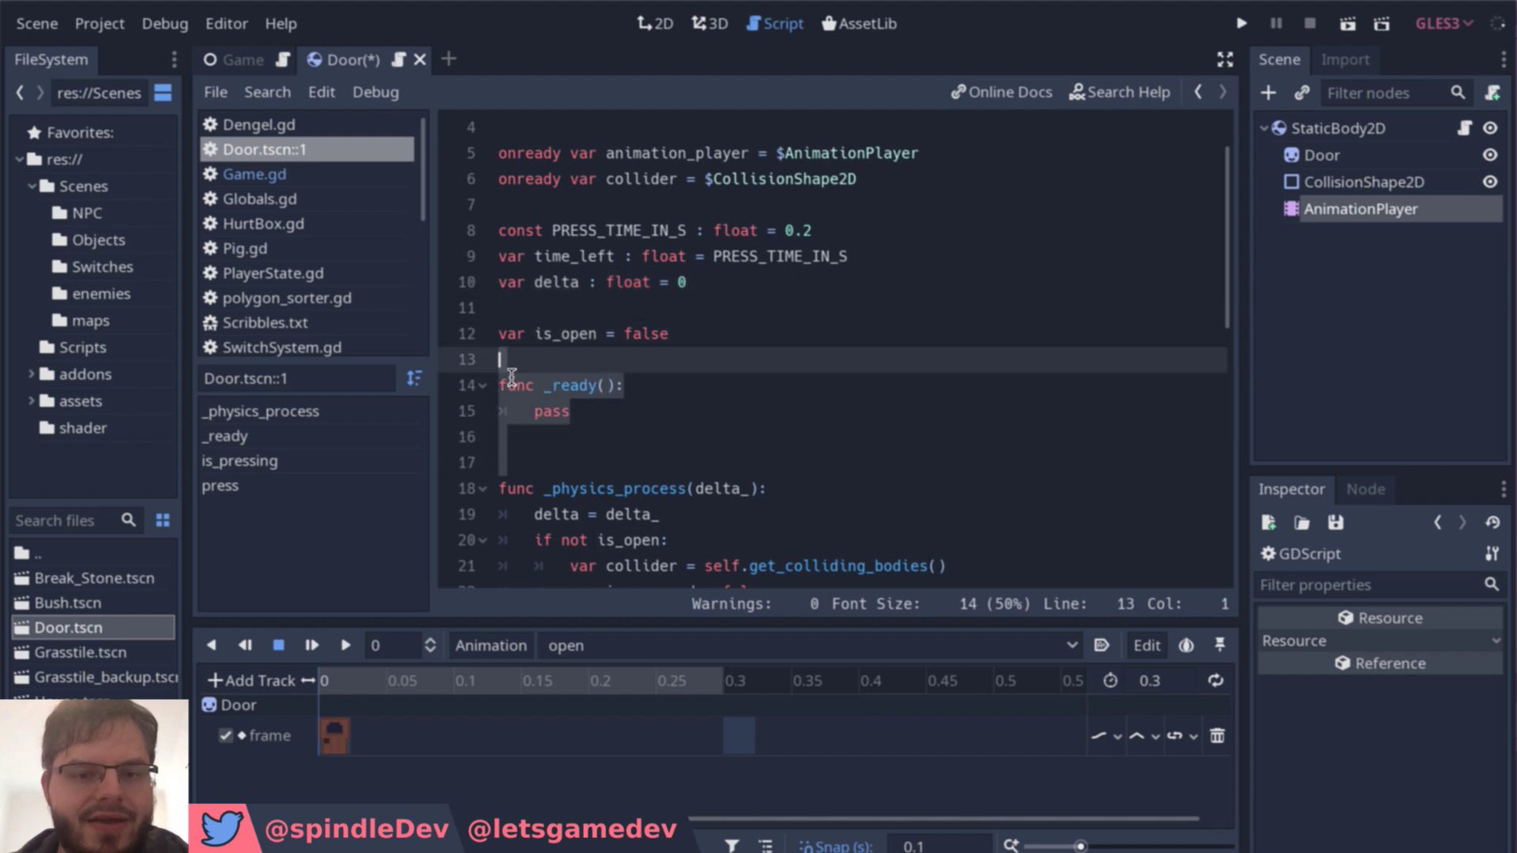
{"action": "key", "text": "BackSpace"}
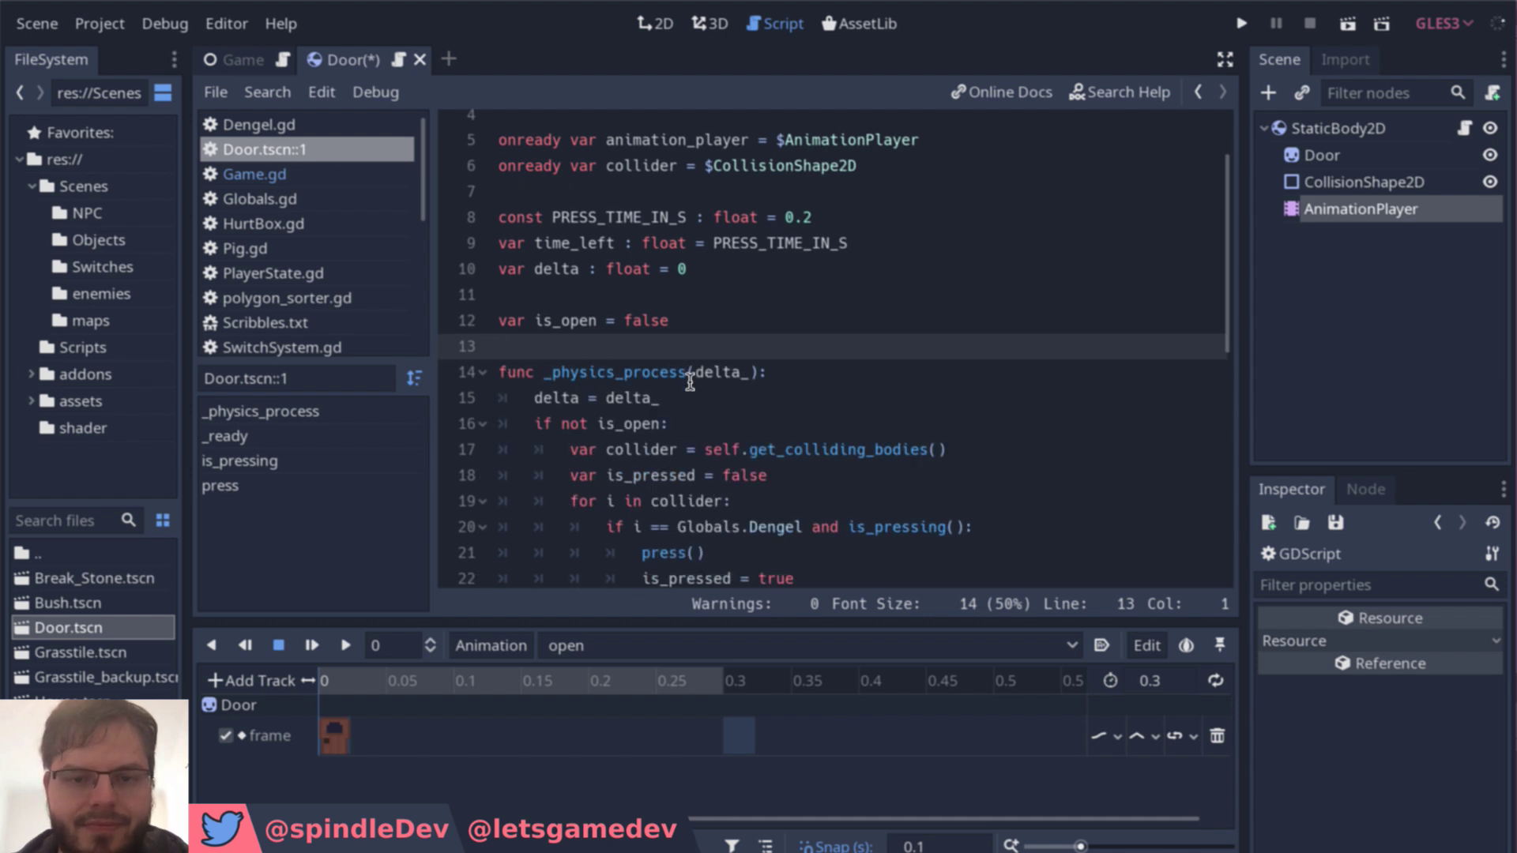
{"action": "scroll", "coordinate": [690, 383], "scroll_direction": "down", "scroll_amount": 4}
{"action": "scroll", "coordinate": [690, 382], "scroll_direction": "up", "scroll_amount": 1}
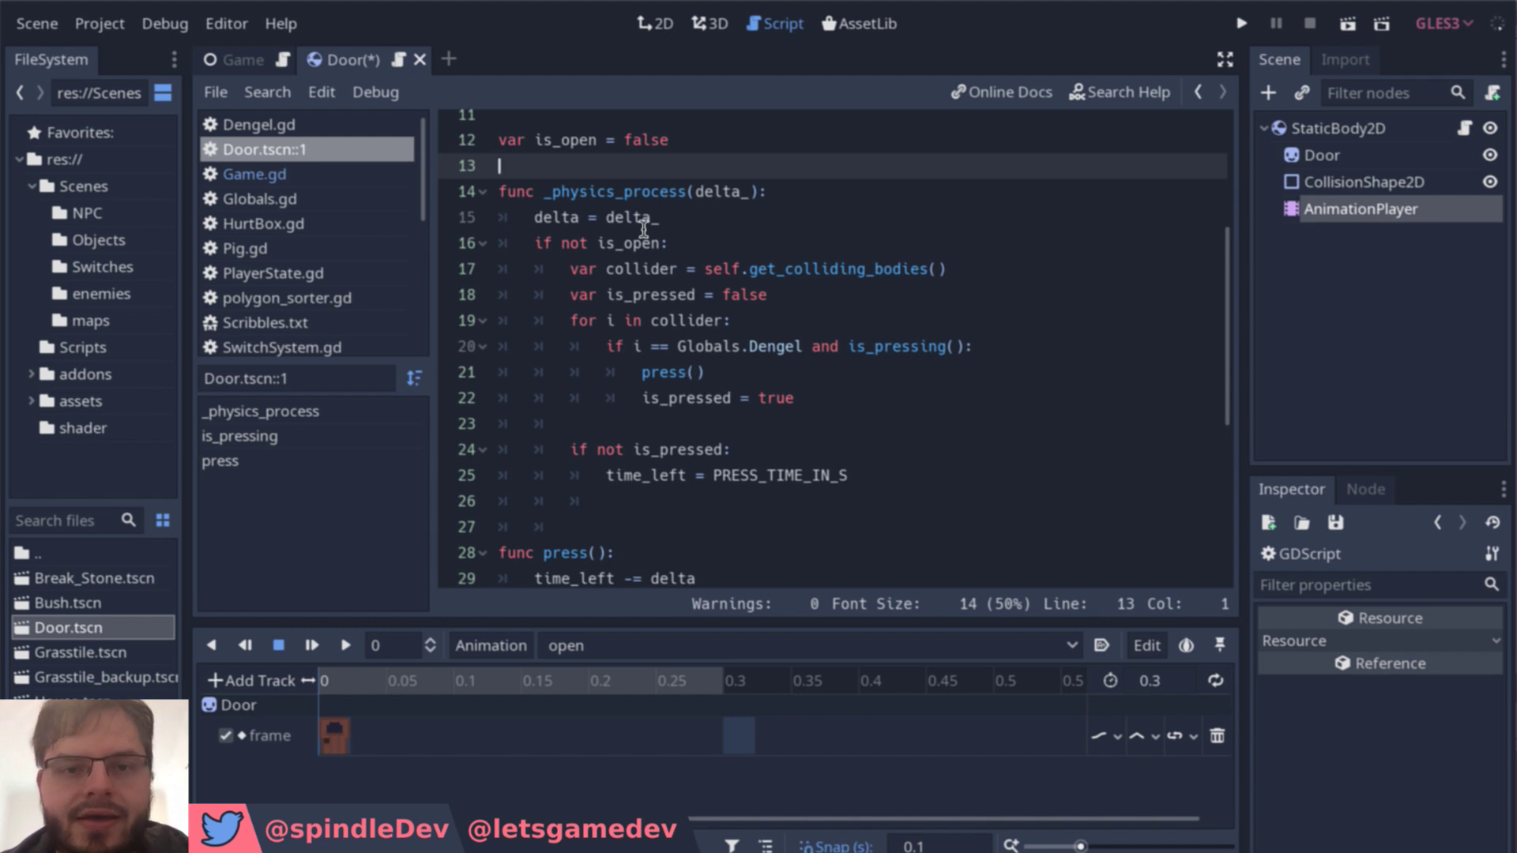
{"action": "left_click", "coordinate": [686, 192]}
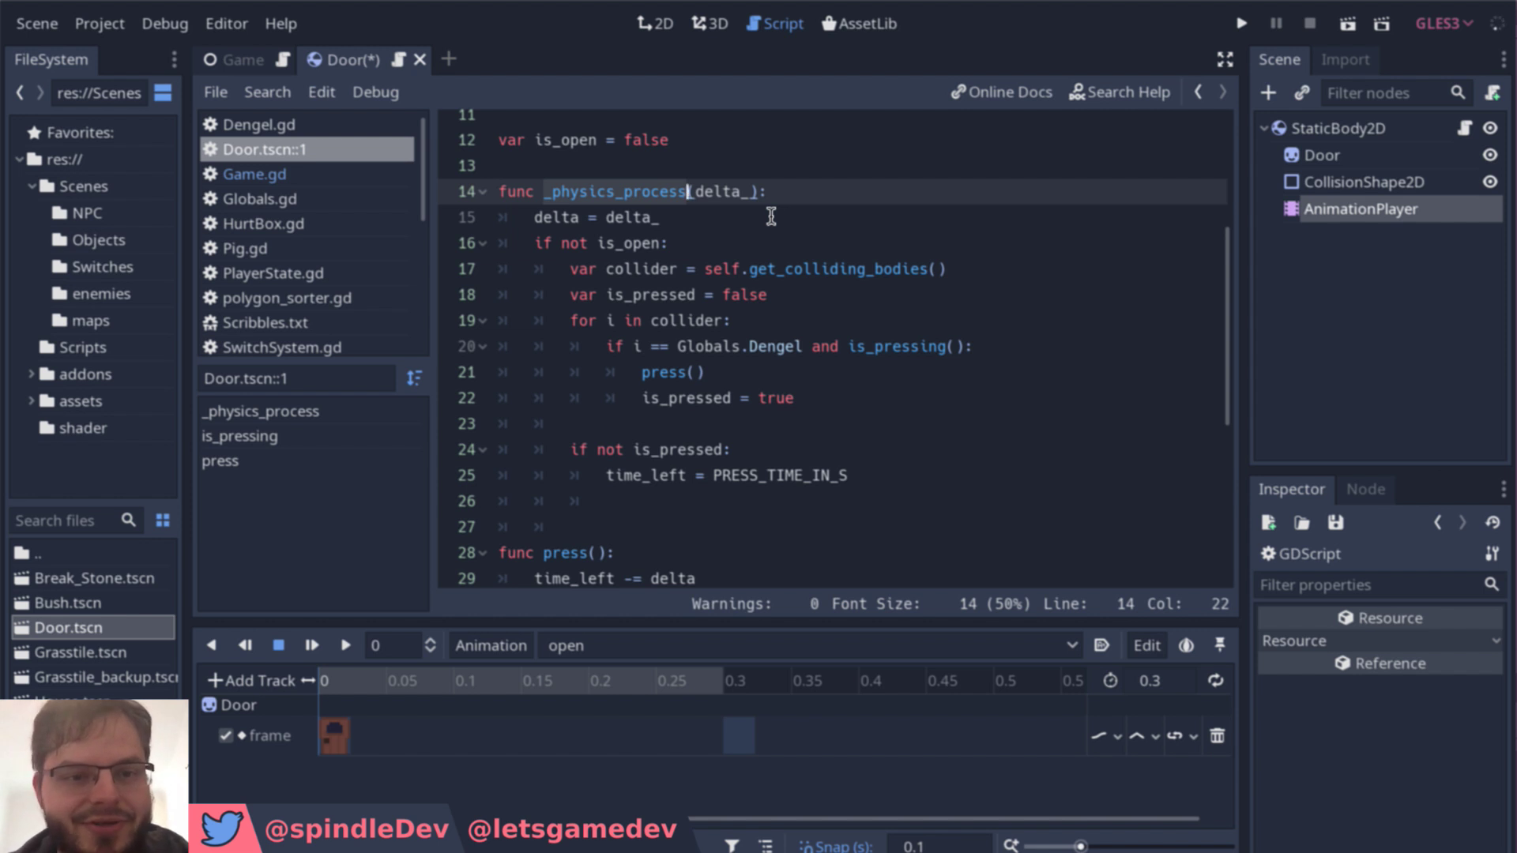
{"action": "scroll", "coordinate": [838, 350], "scroll_direction": "down", "scroll_amount": 5}
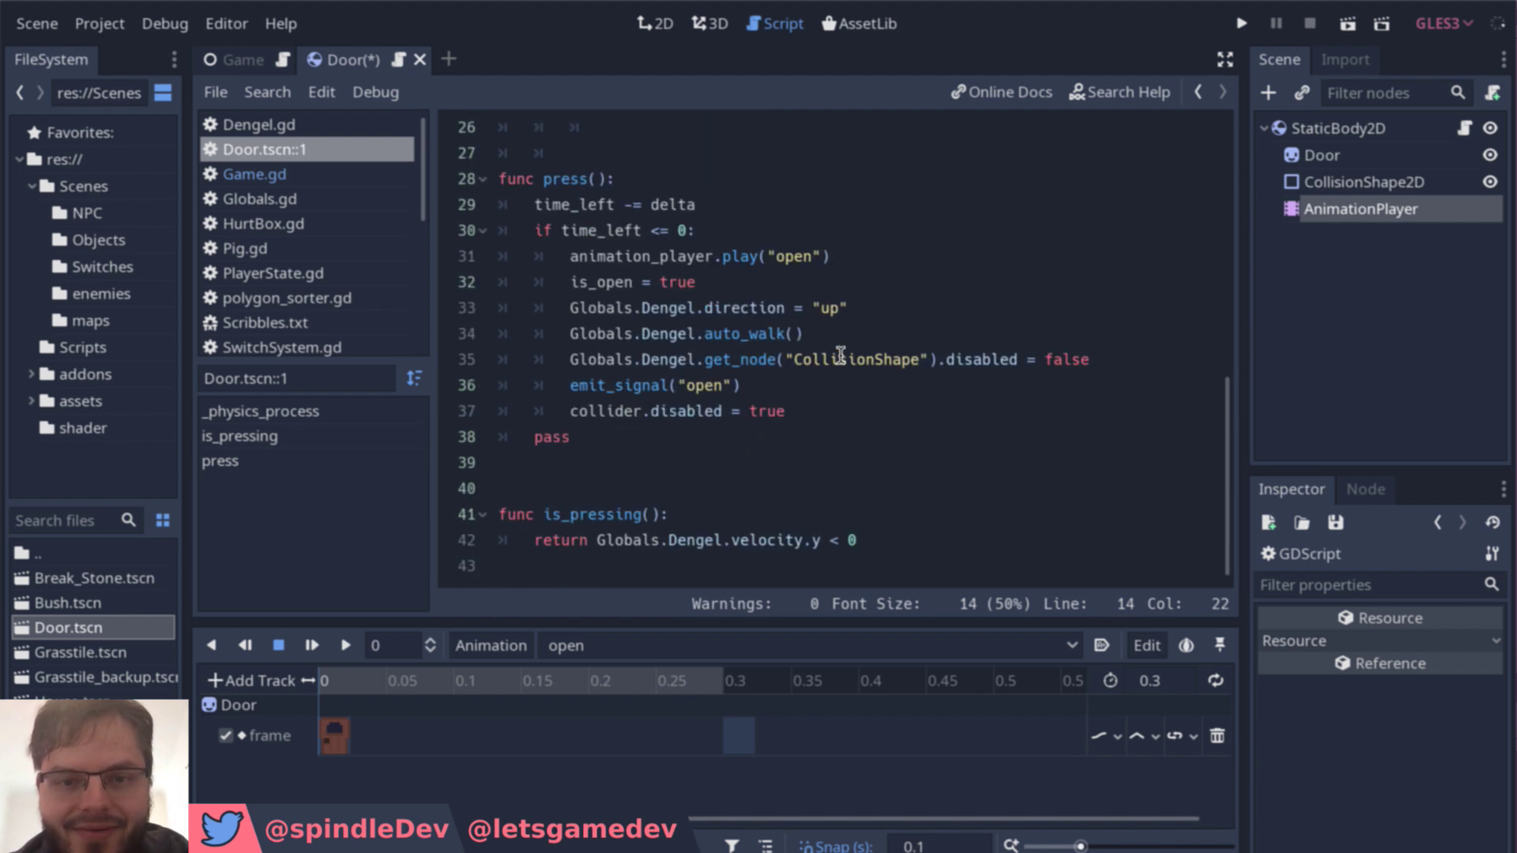
{"action": "scroll", "coordinate": [839, 353], "scroll_direction": "up", "scroll_amount": 5}
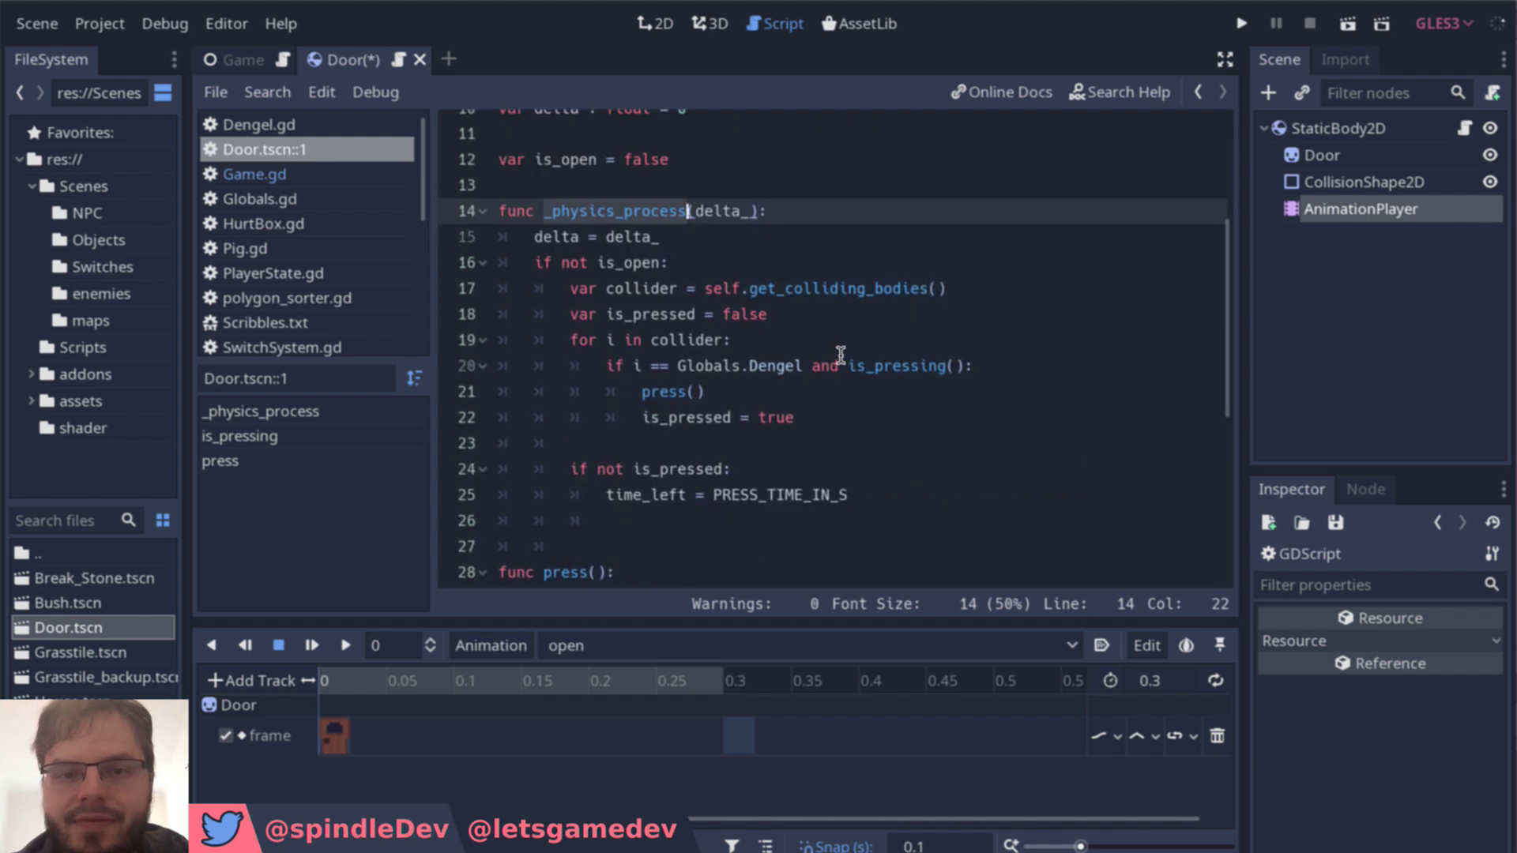
{"action": "double_click", "coordinate": [727, 212]}
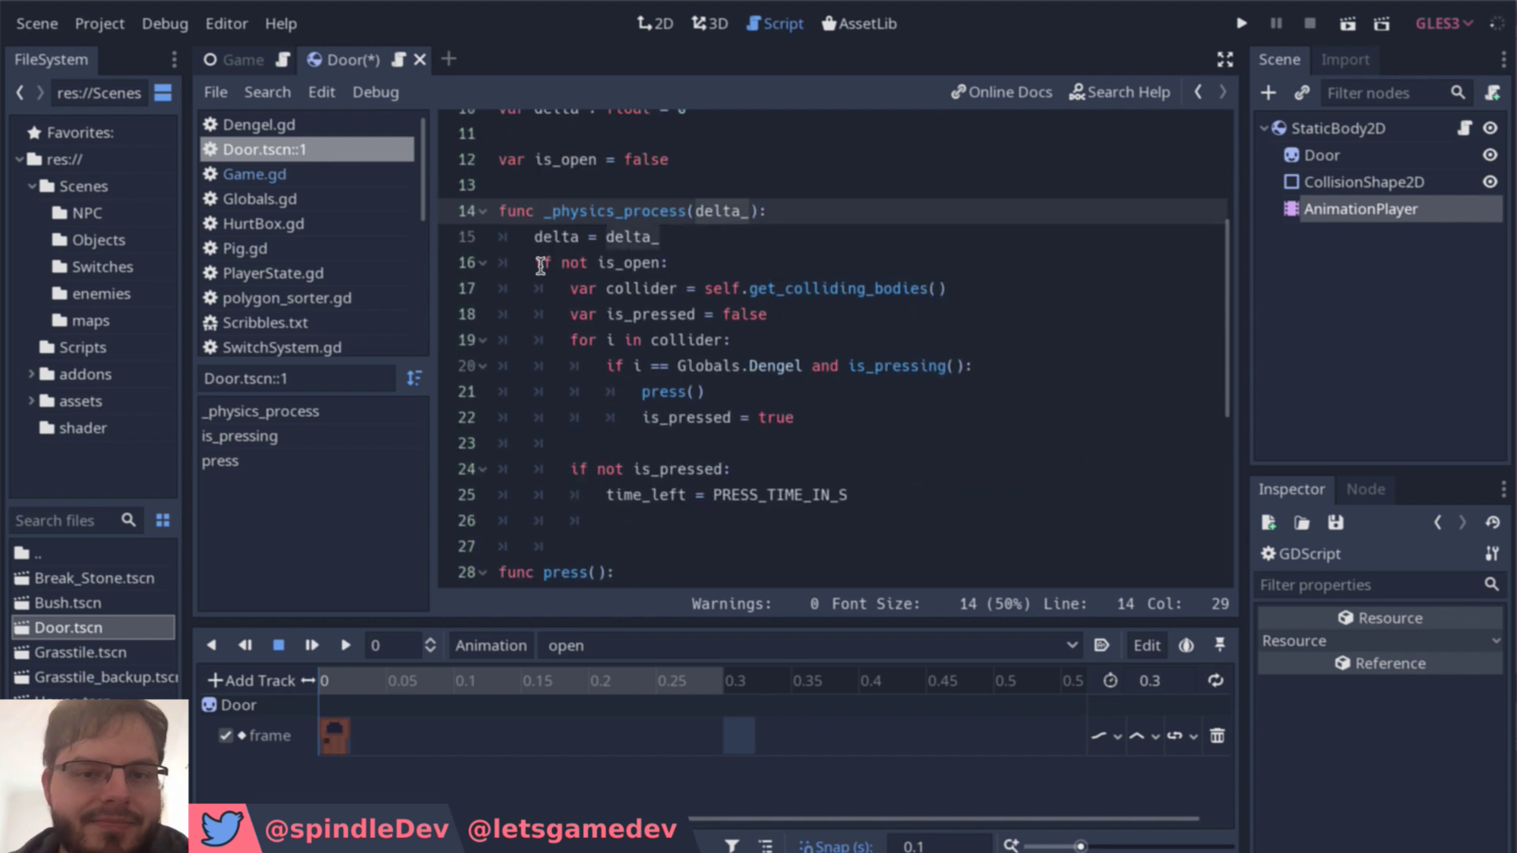
{"action": "double_click", "coordinate": [553, 236]}
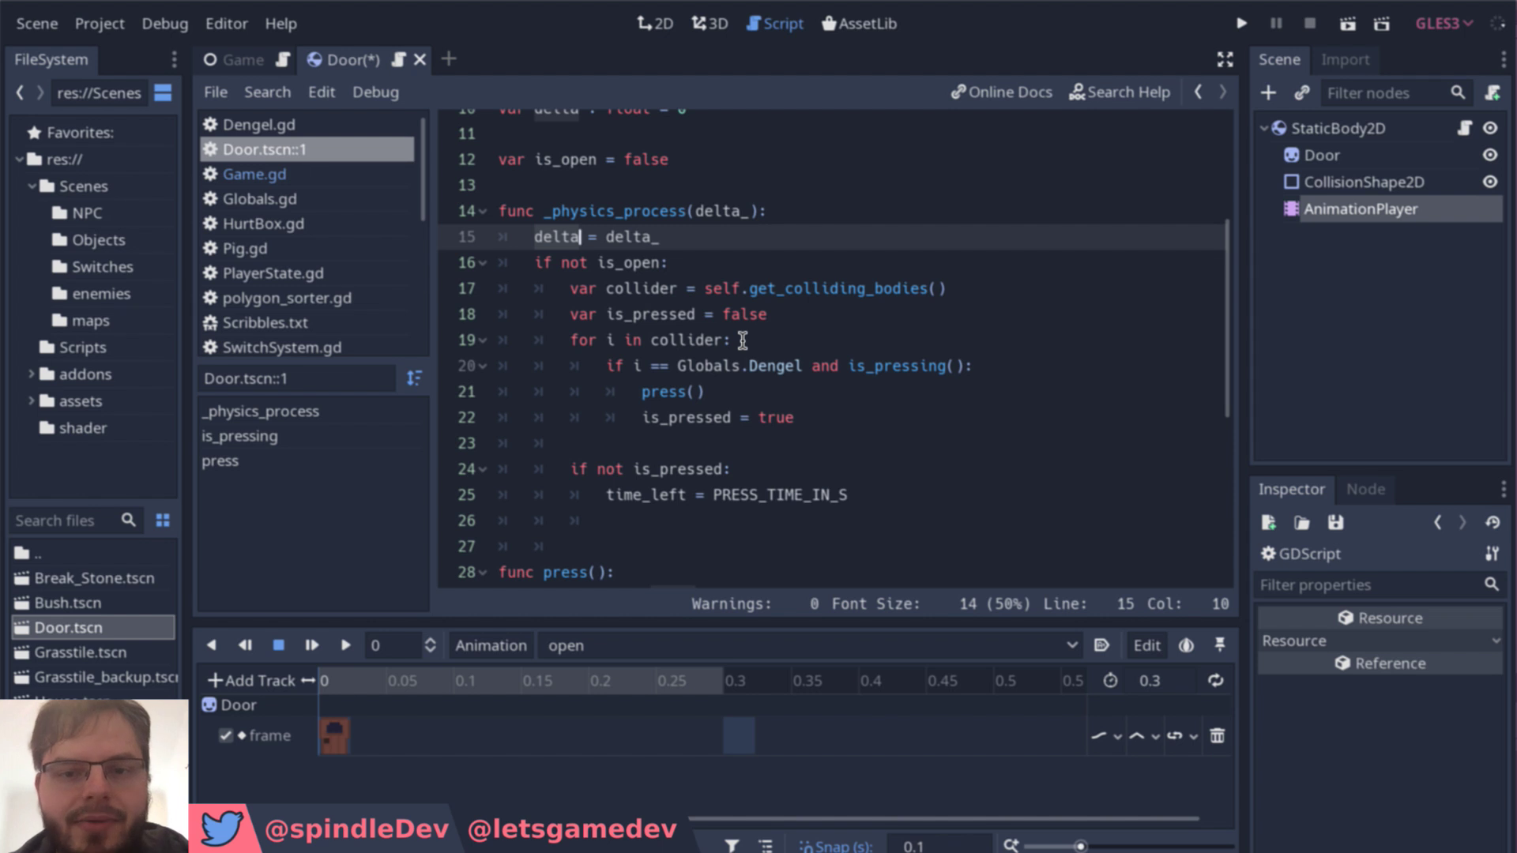
{"action": "left_click", "coordinate": [687, 274]}
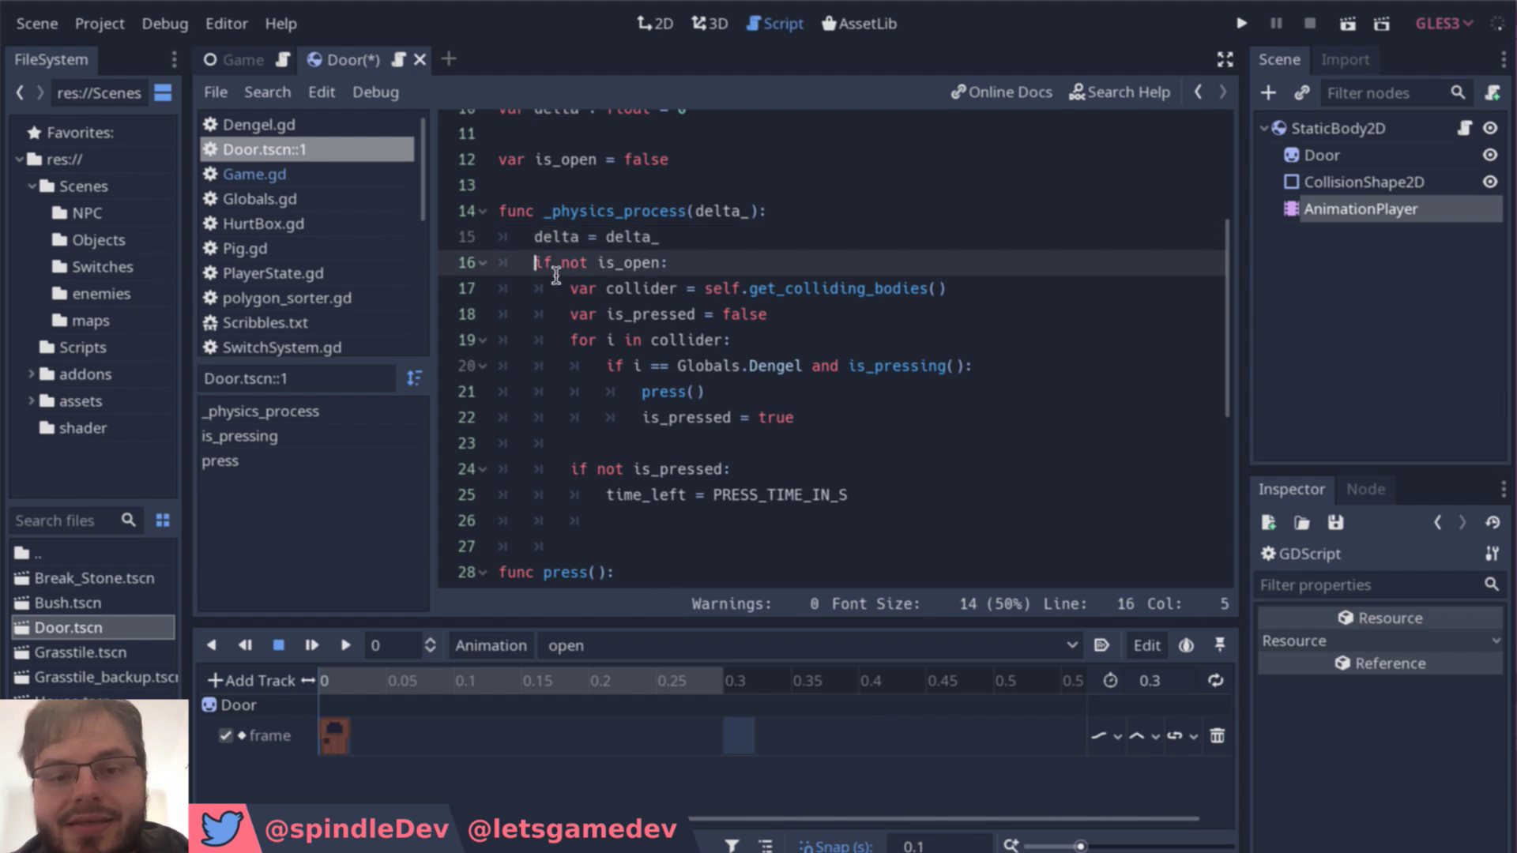
{"action": "left_click_drag", "start_coordinate": [535, 266], "coordinate": [669, 267]}
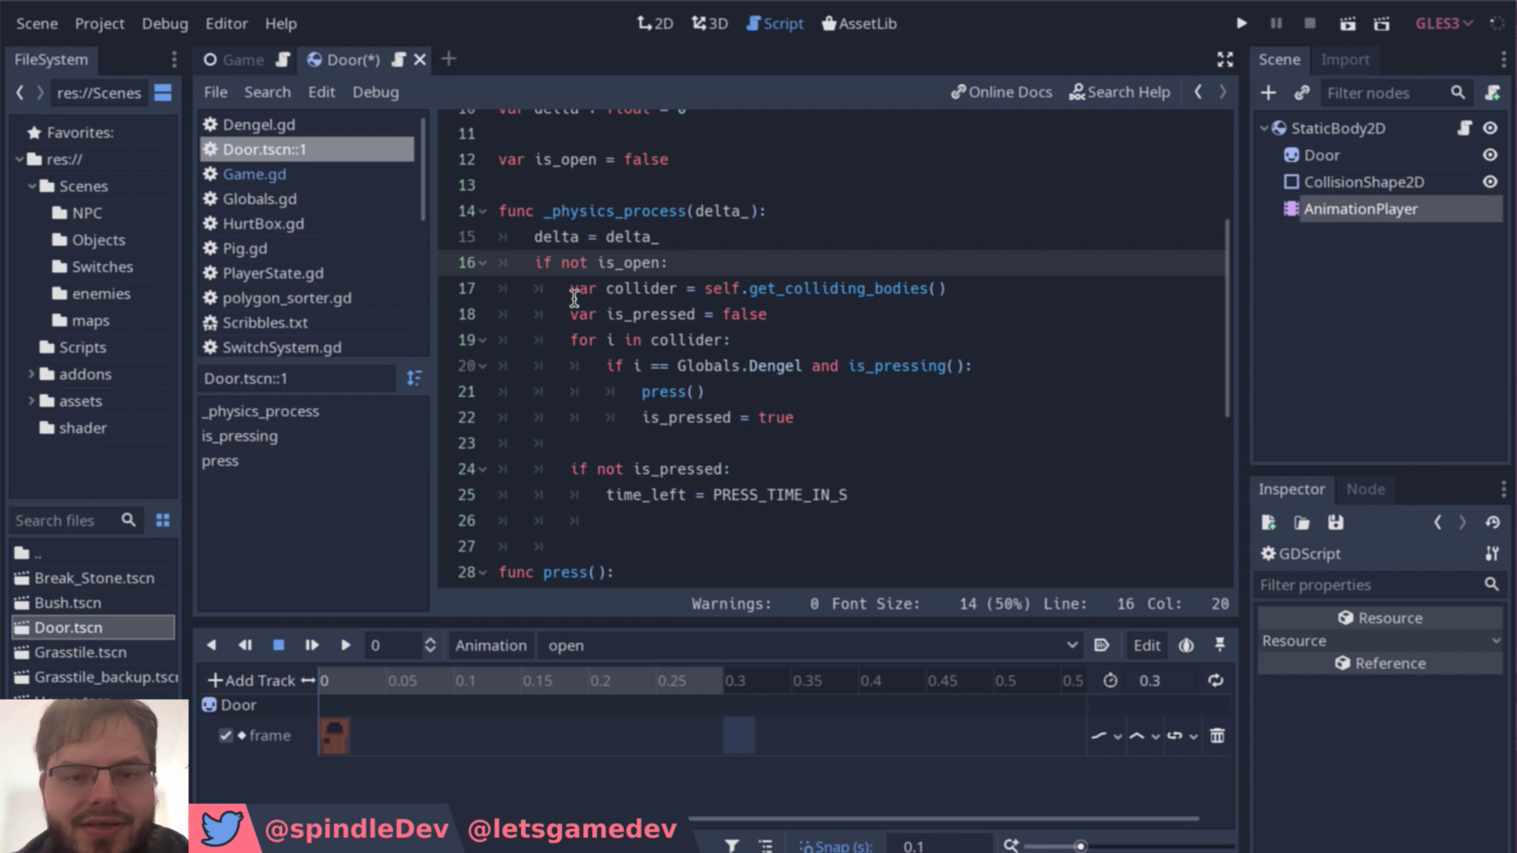
{"action": "left_click_drag", "start_coordinate": [571, 288], "coordinate": [888, 503]}
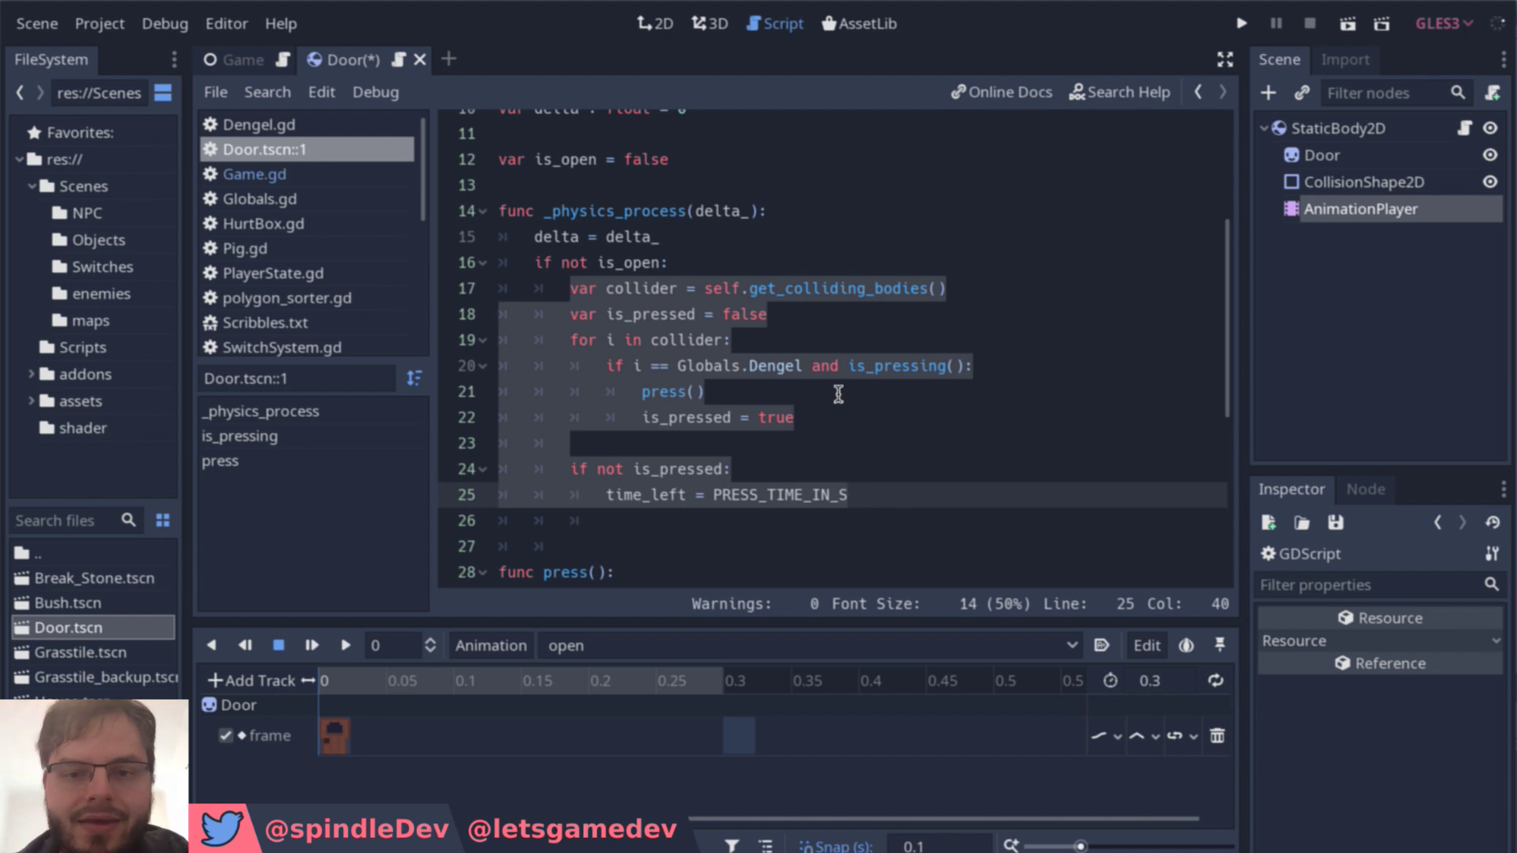
{"action": "left_click", "coordinate": [739, 275]}
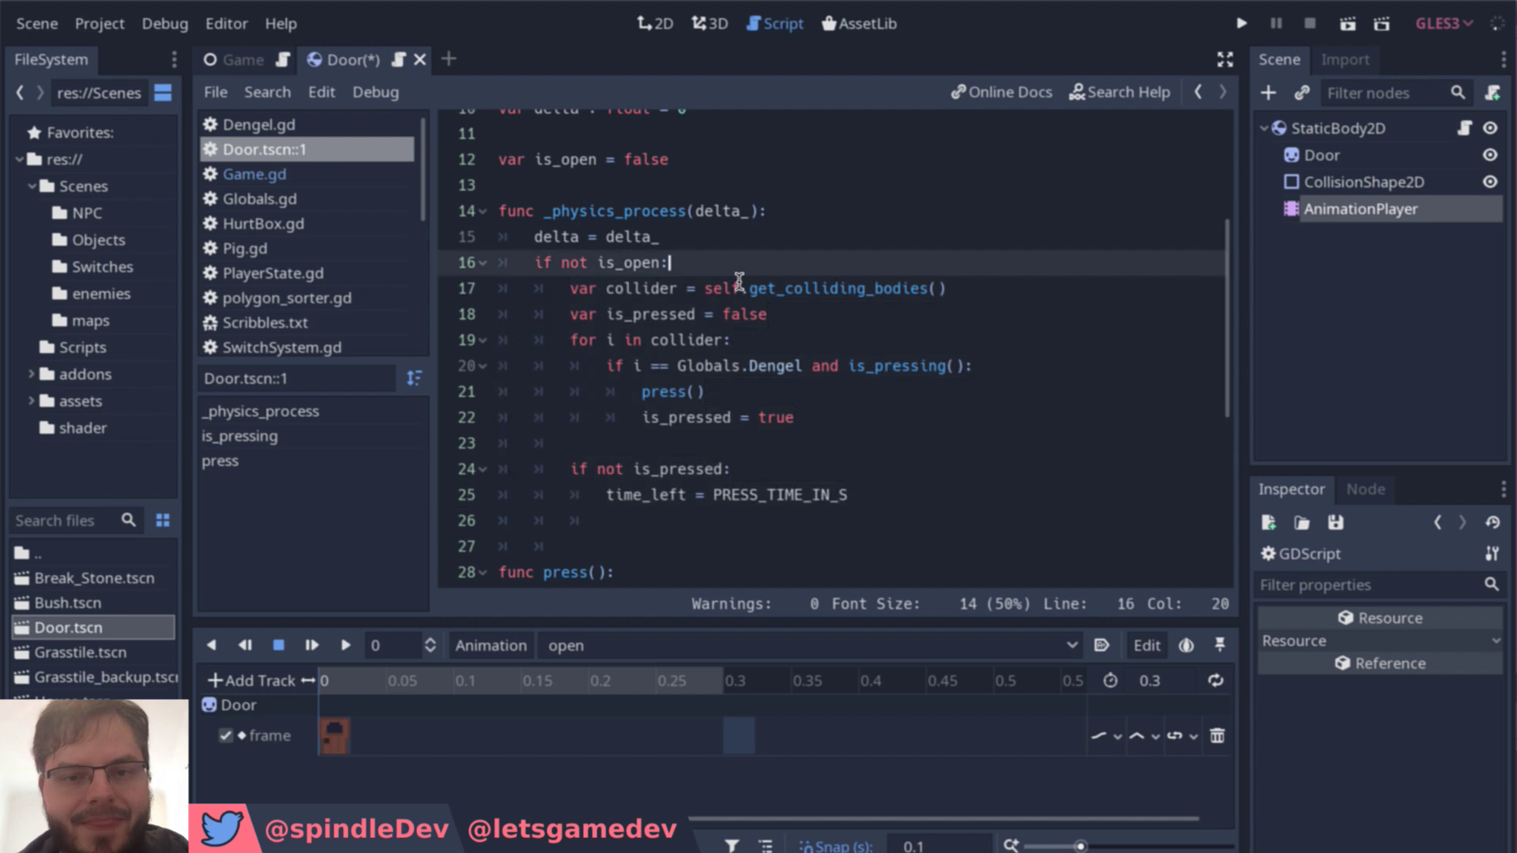
{"action": "left_click", "coordinate": [1001, 298]}
{"action": "left_click", "coordinate": [903, 340]}
{"action": "left_click", "coordinate": [975, 298]}
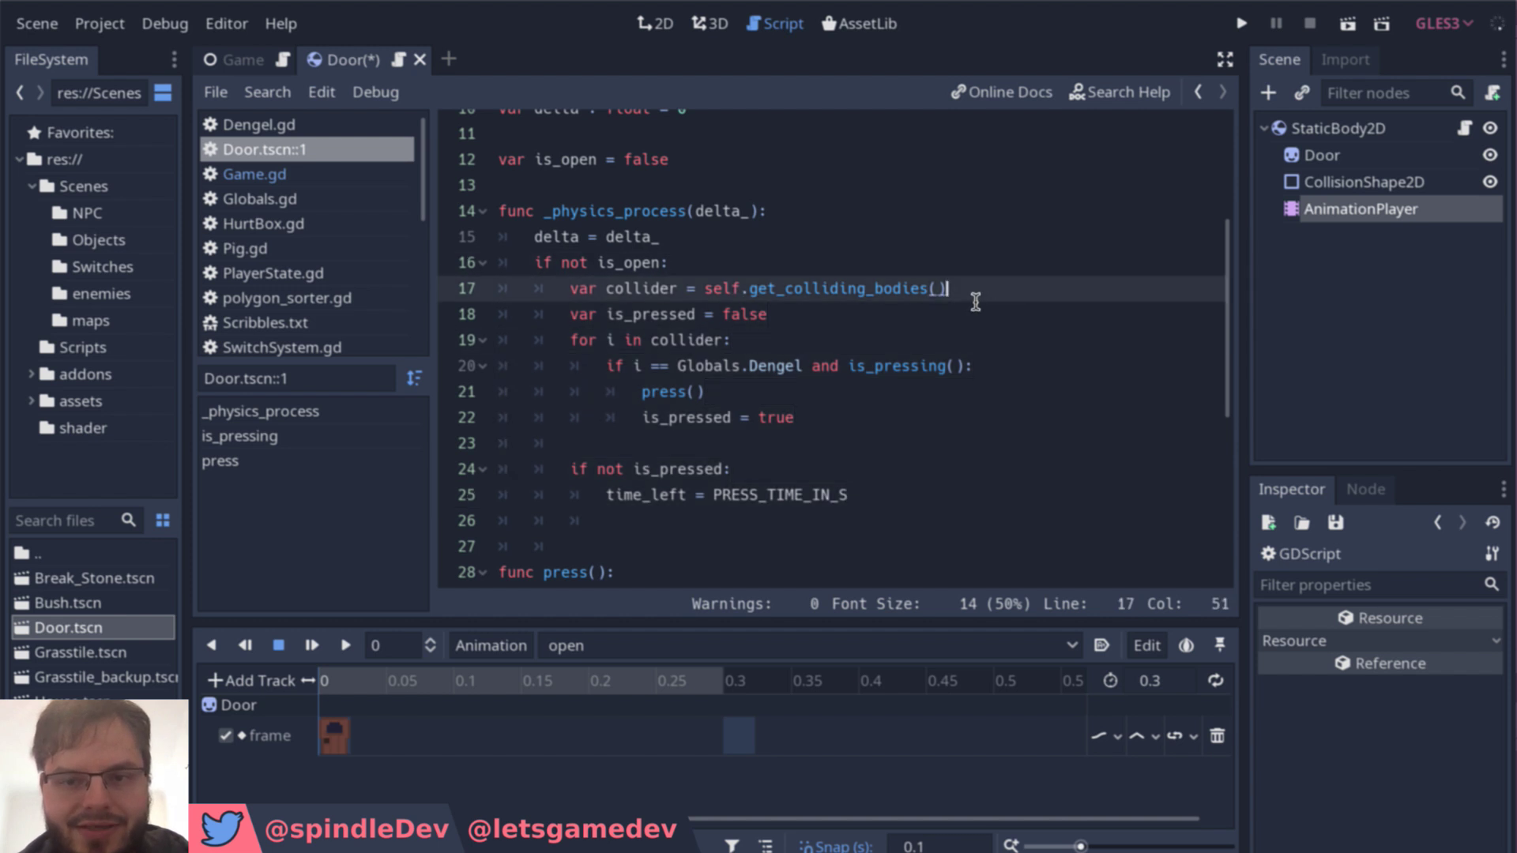
{"action": "left_click", "coordinate": [957, 320]}
{"action": "left_click", "coordinate": [960, 297]}
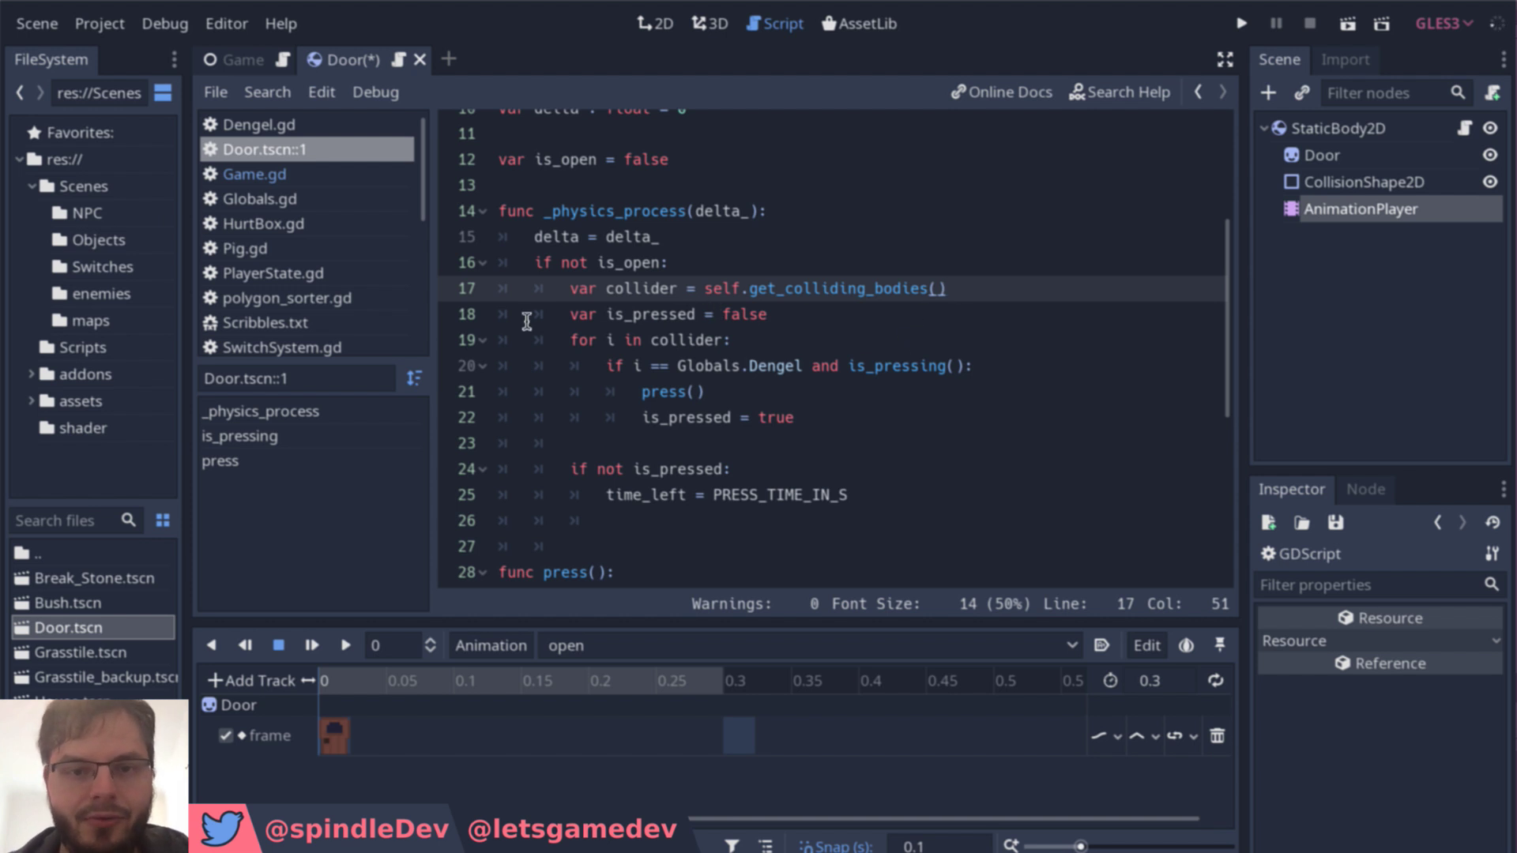
{"action": "left_click", "coordinate": [606, 298]}
{"action": "double_click", "coordinate": [606, 297]}
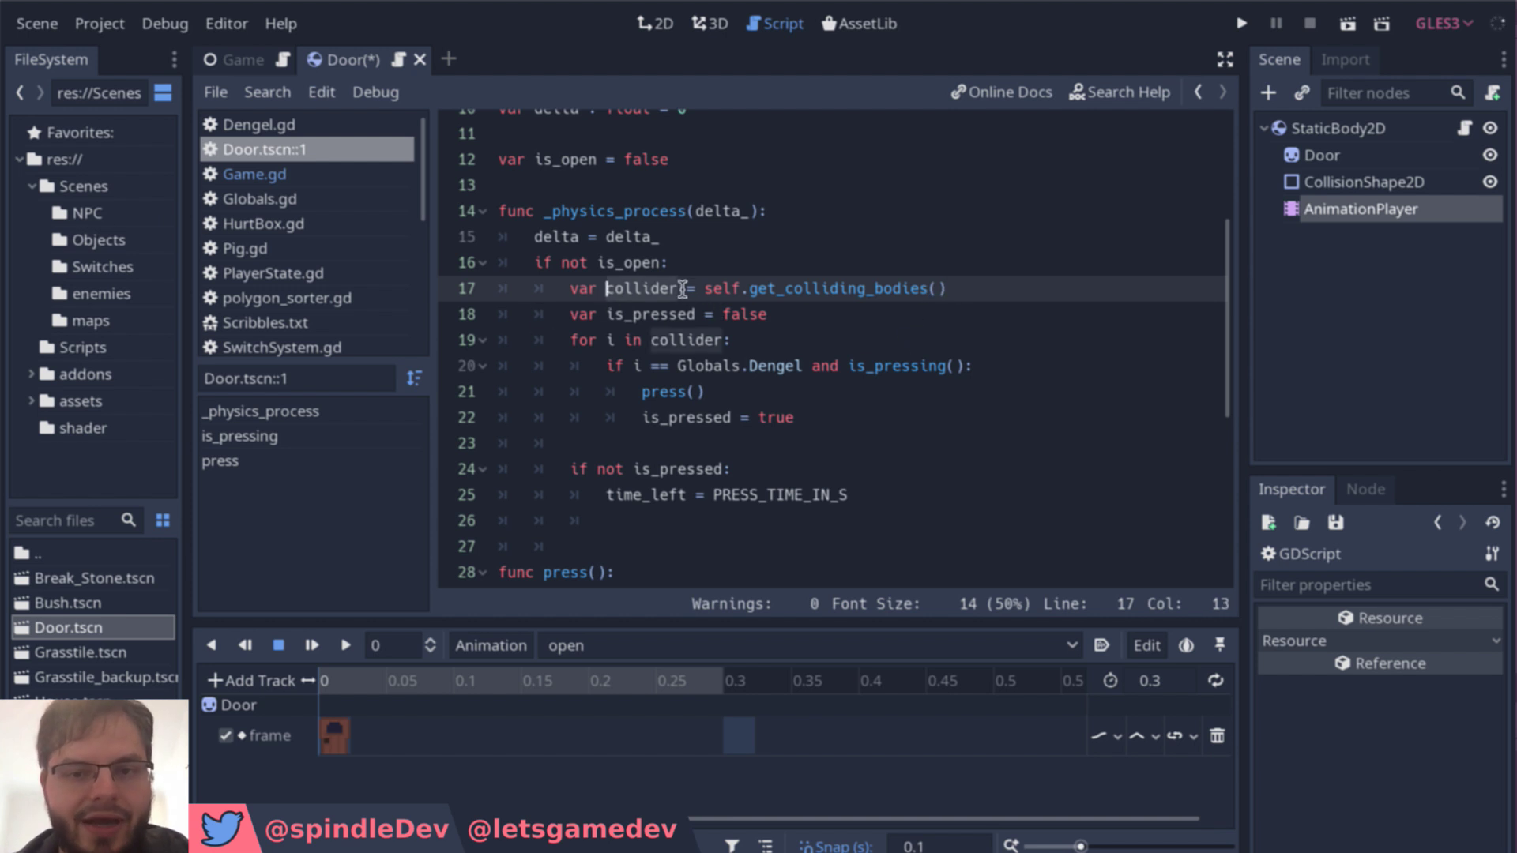
{"action": "double_click", "coordinate": [864, 296]}
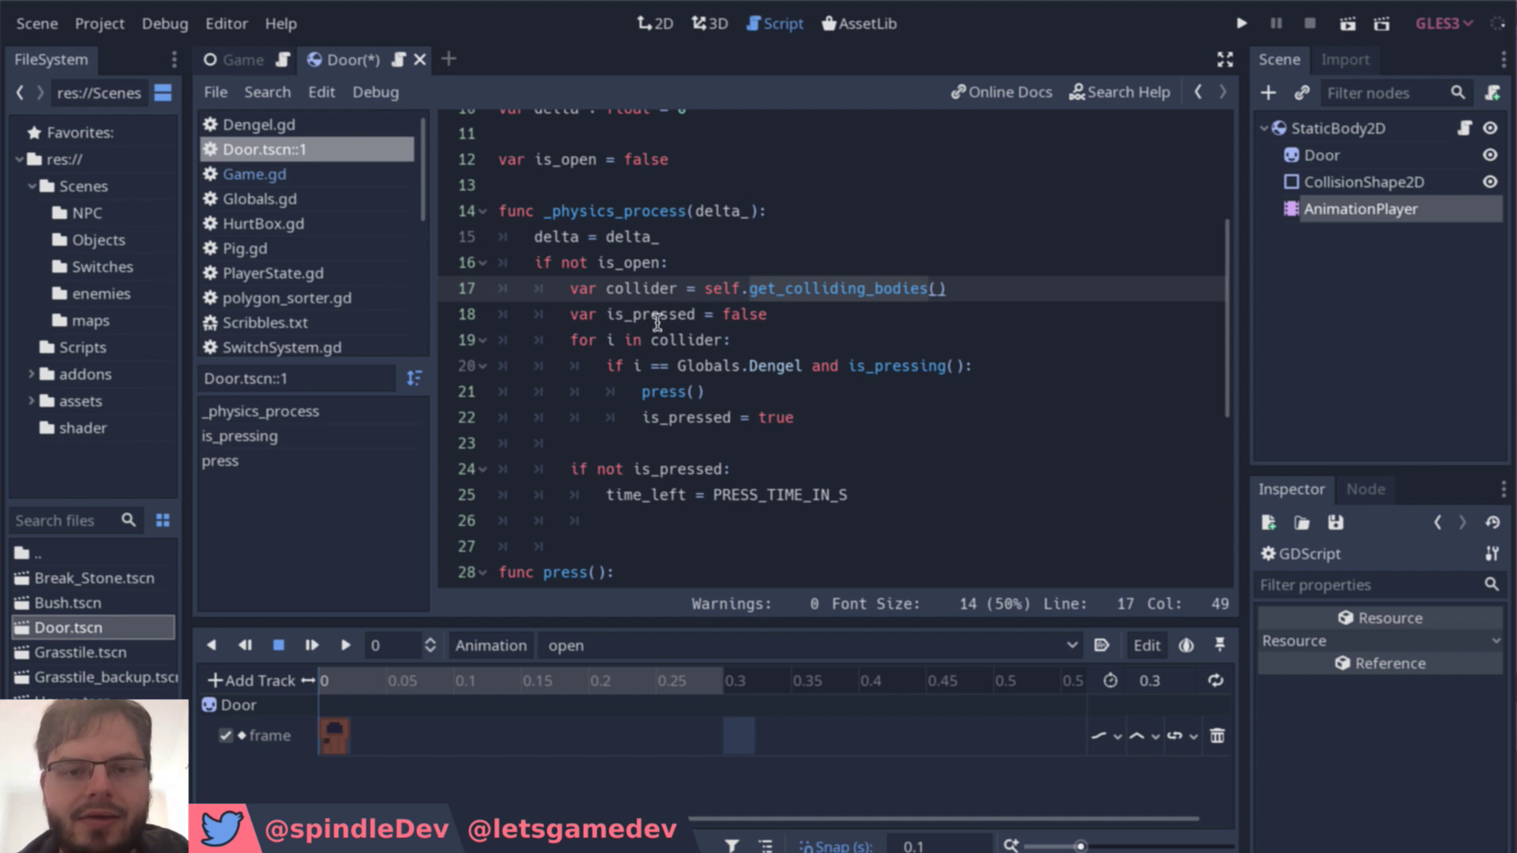
{"action": "left_click", "coordinate": [657, 320]}
{"action": "left_click", "coordinate": [789, 329]}
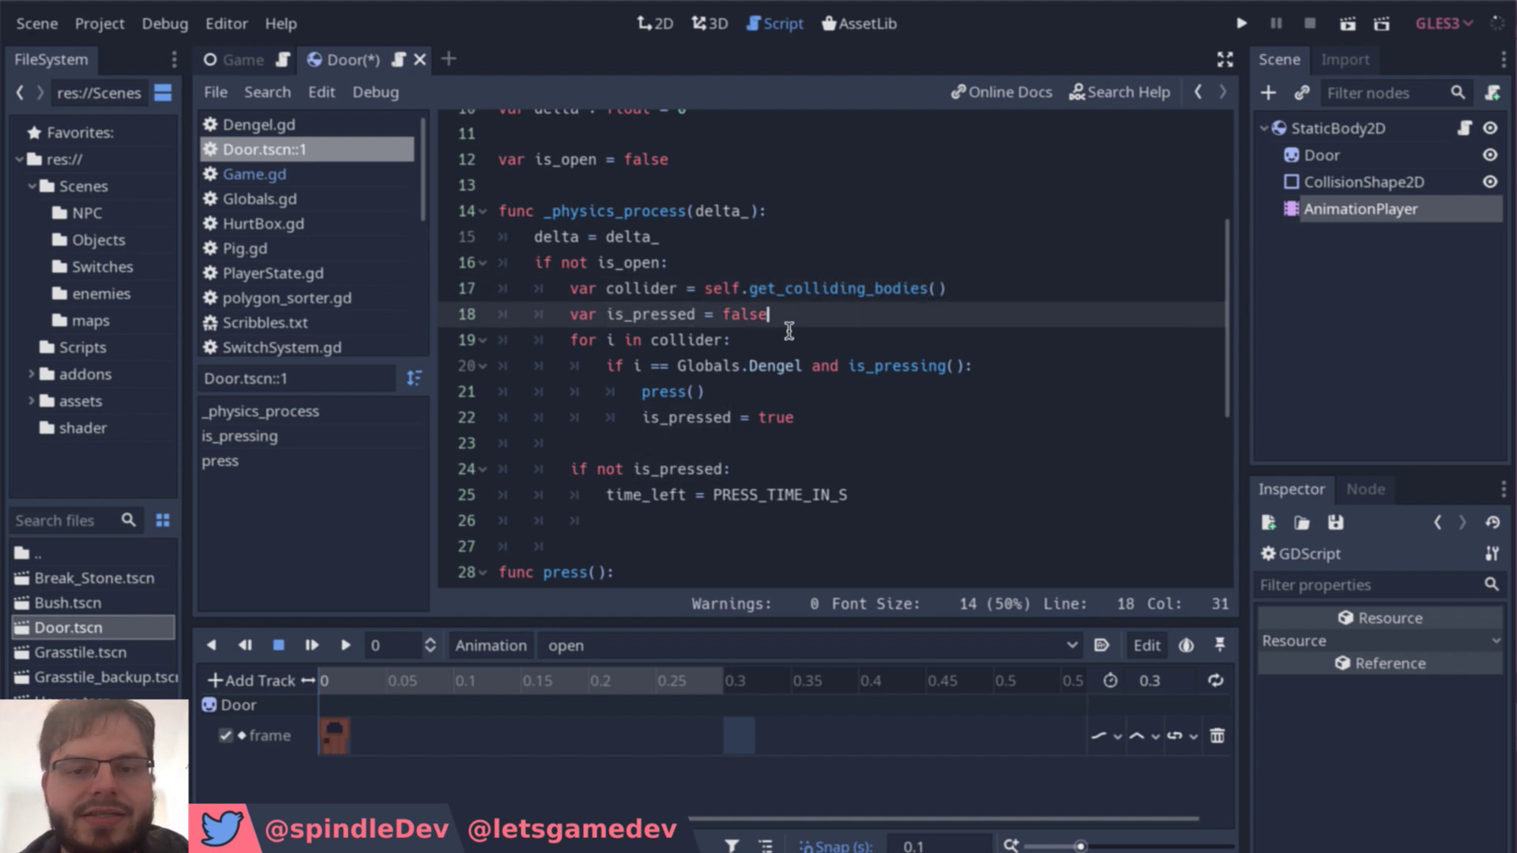
{"action": "left_click", "coordinate": [610, 332]}
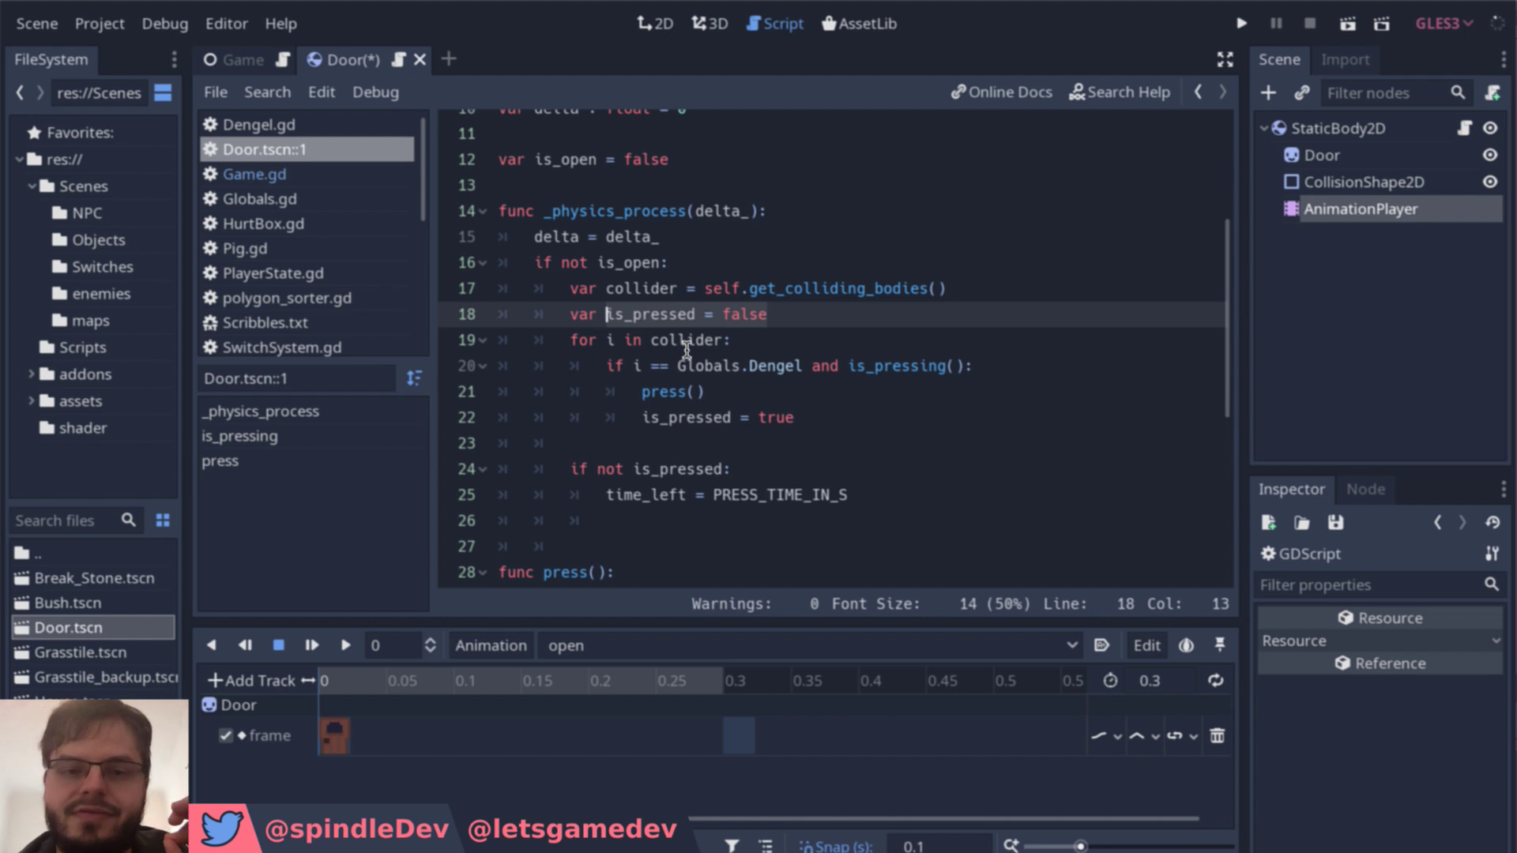
{"action": "left_click", "coordinate": [779, 331]}
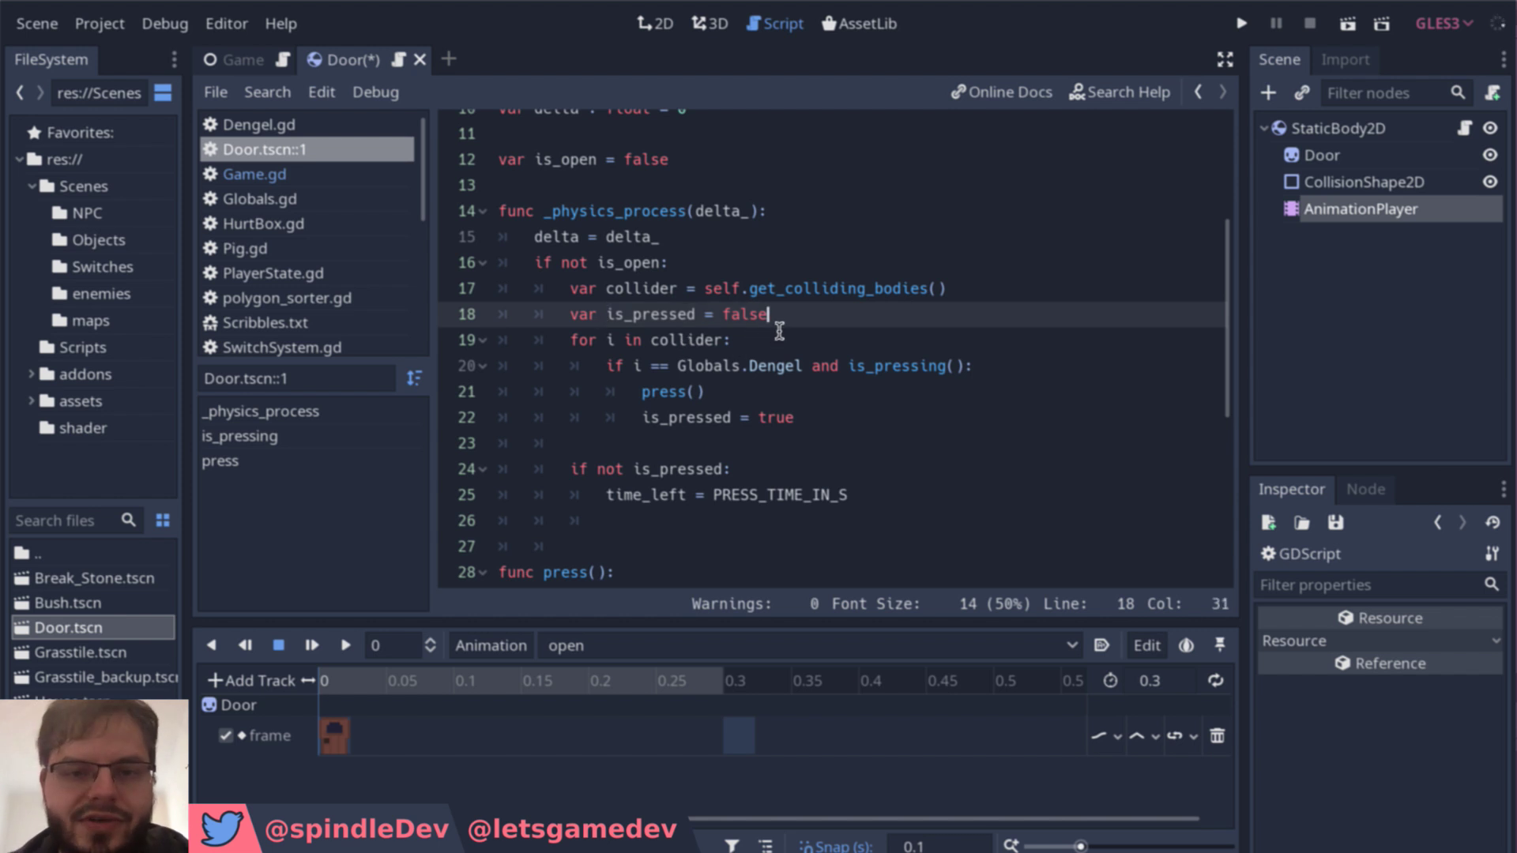
{"action": "left_click_drag", "start_coordinate": [569, 350], "coordinate": [735, 350]}
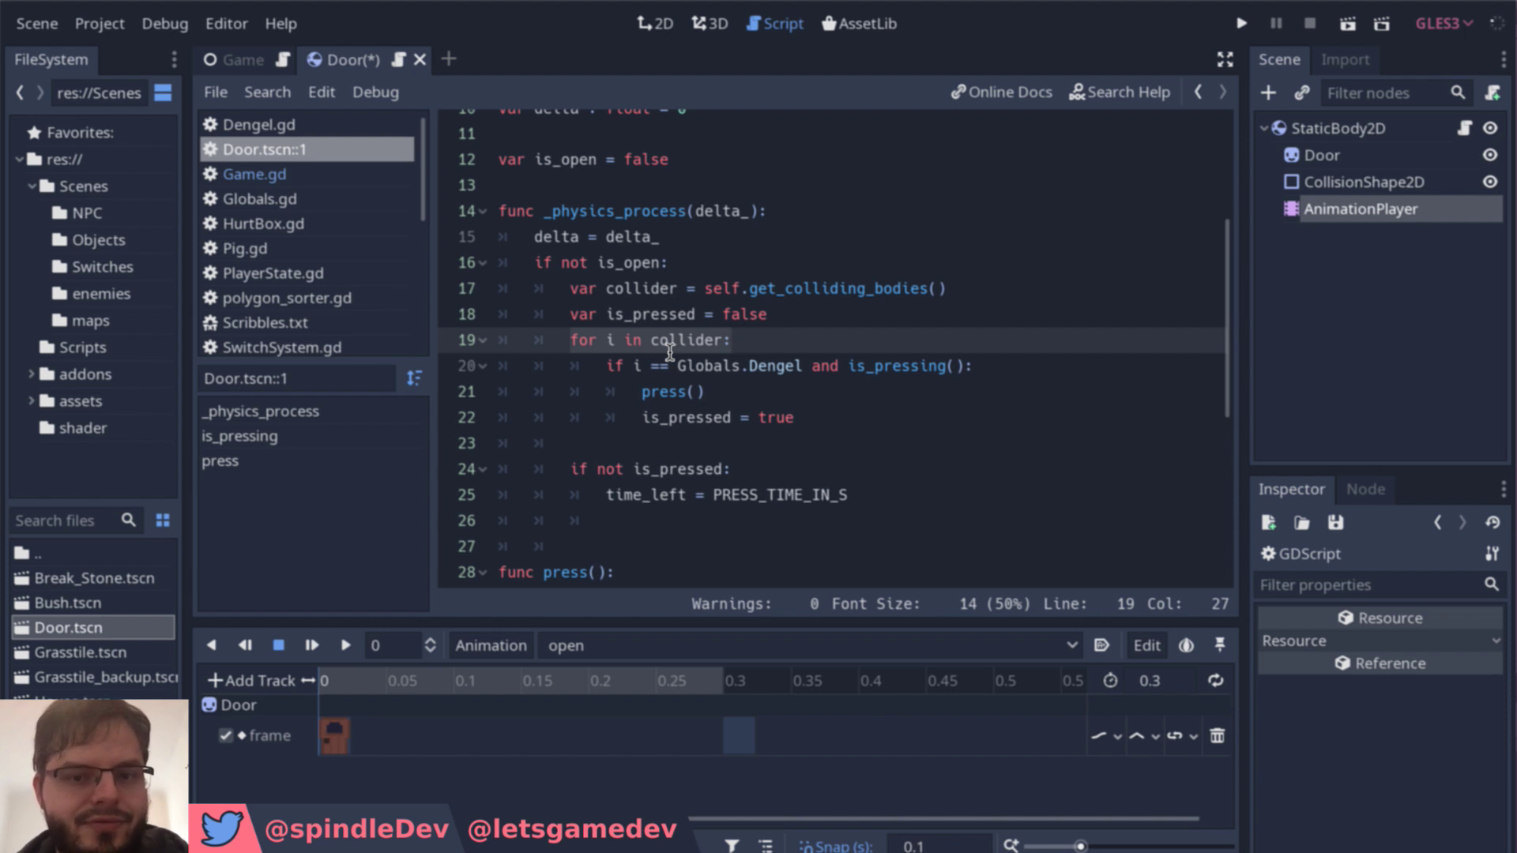
{"action": "scroll", "coordinate": [671, 353], "scroll_direction": "down", "scroll_amount": 1}
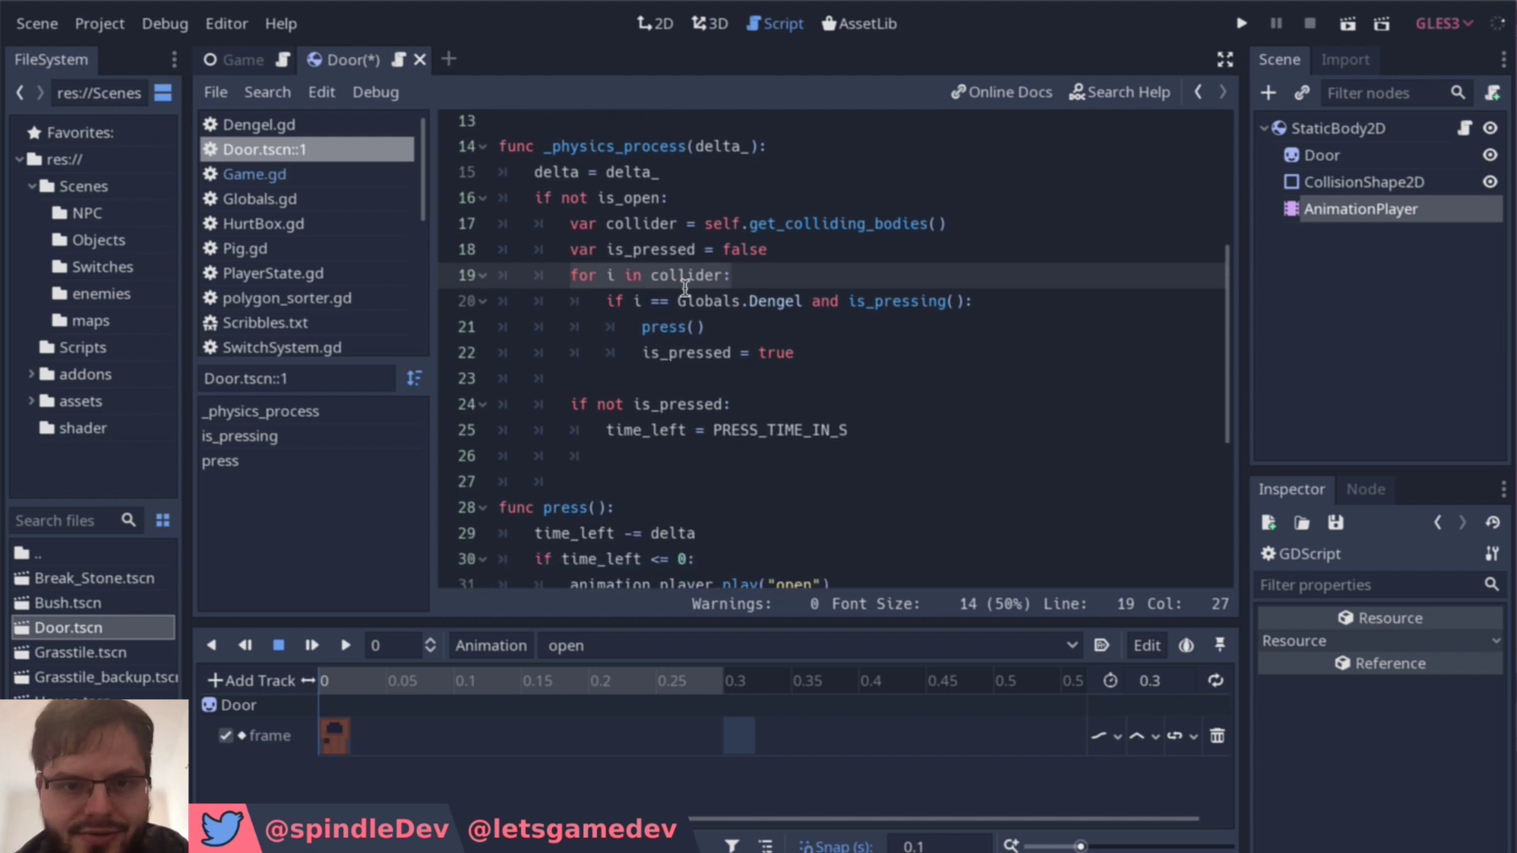
{"action": "left_click", "coordinate": [641, 301]}
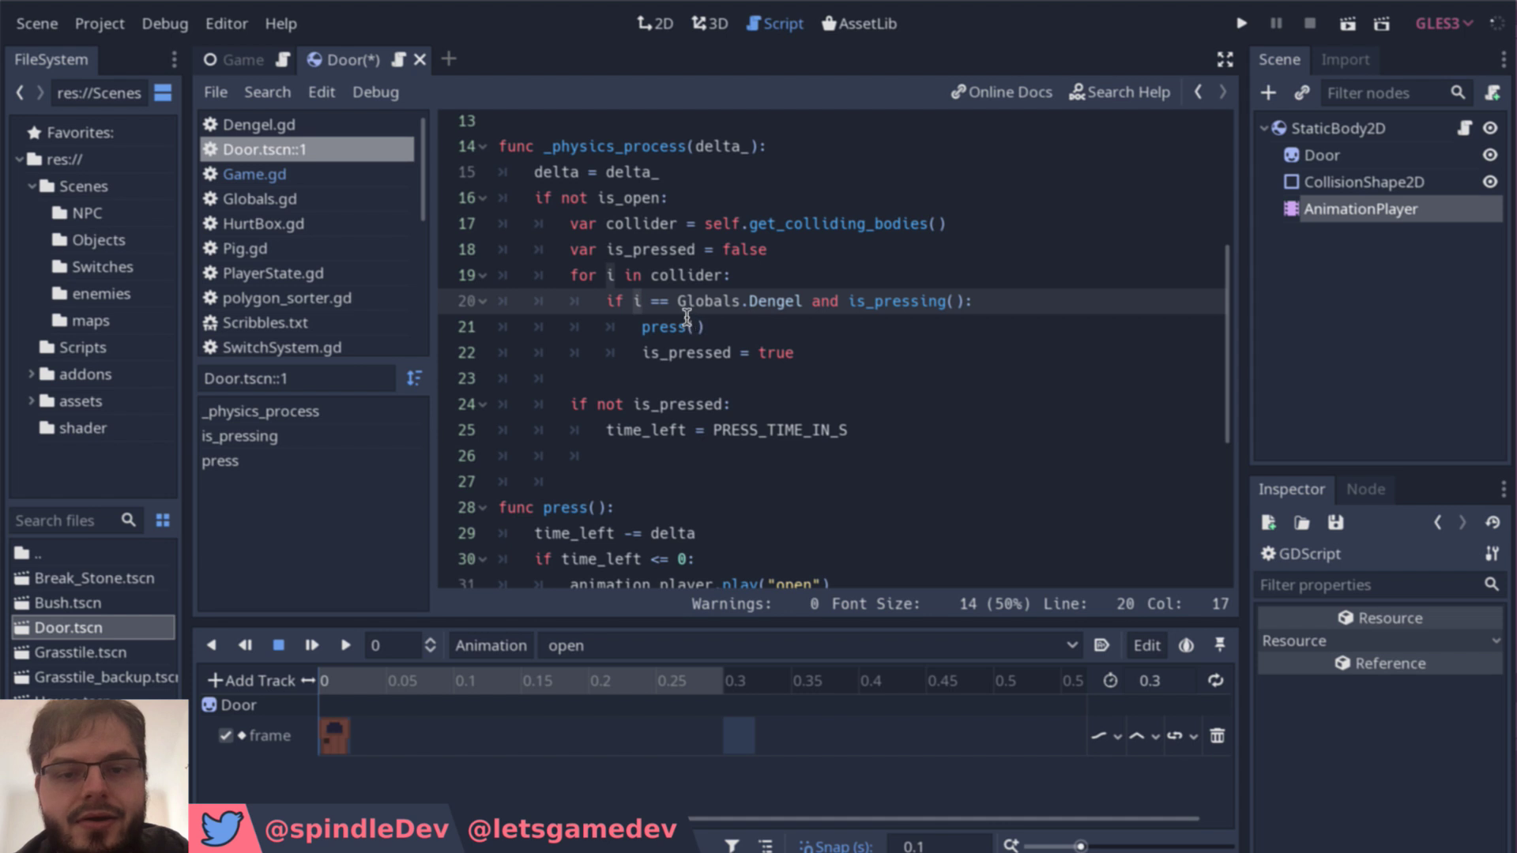
{"action": "left_click_drag", "start_coordinate": [677, 303], "coordinate": [802, 304]}
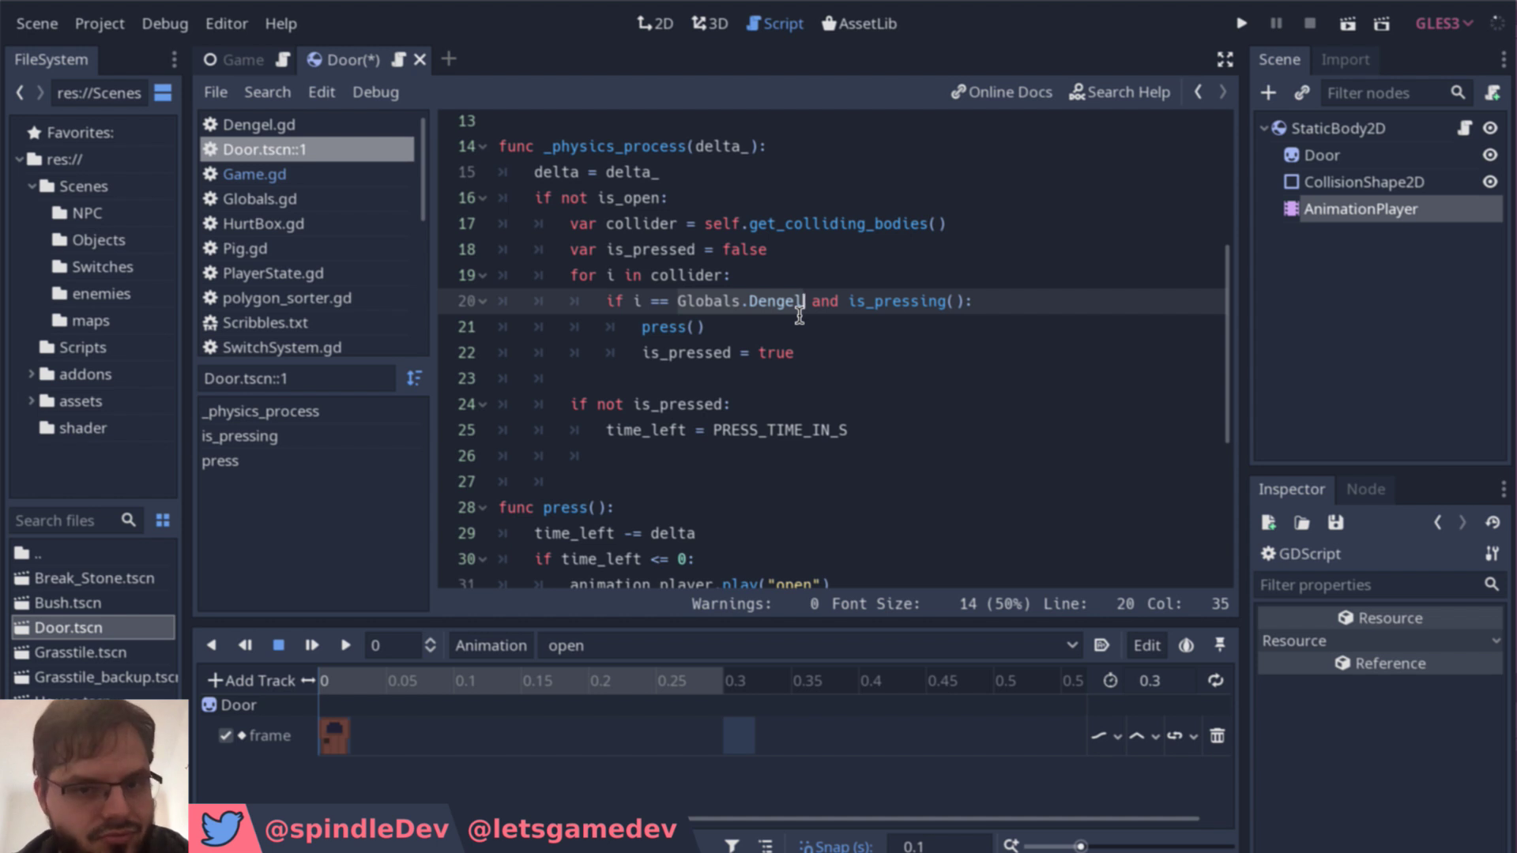
{"action": "double_click", "coordinate": [869, 312]}
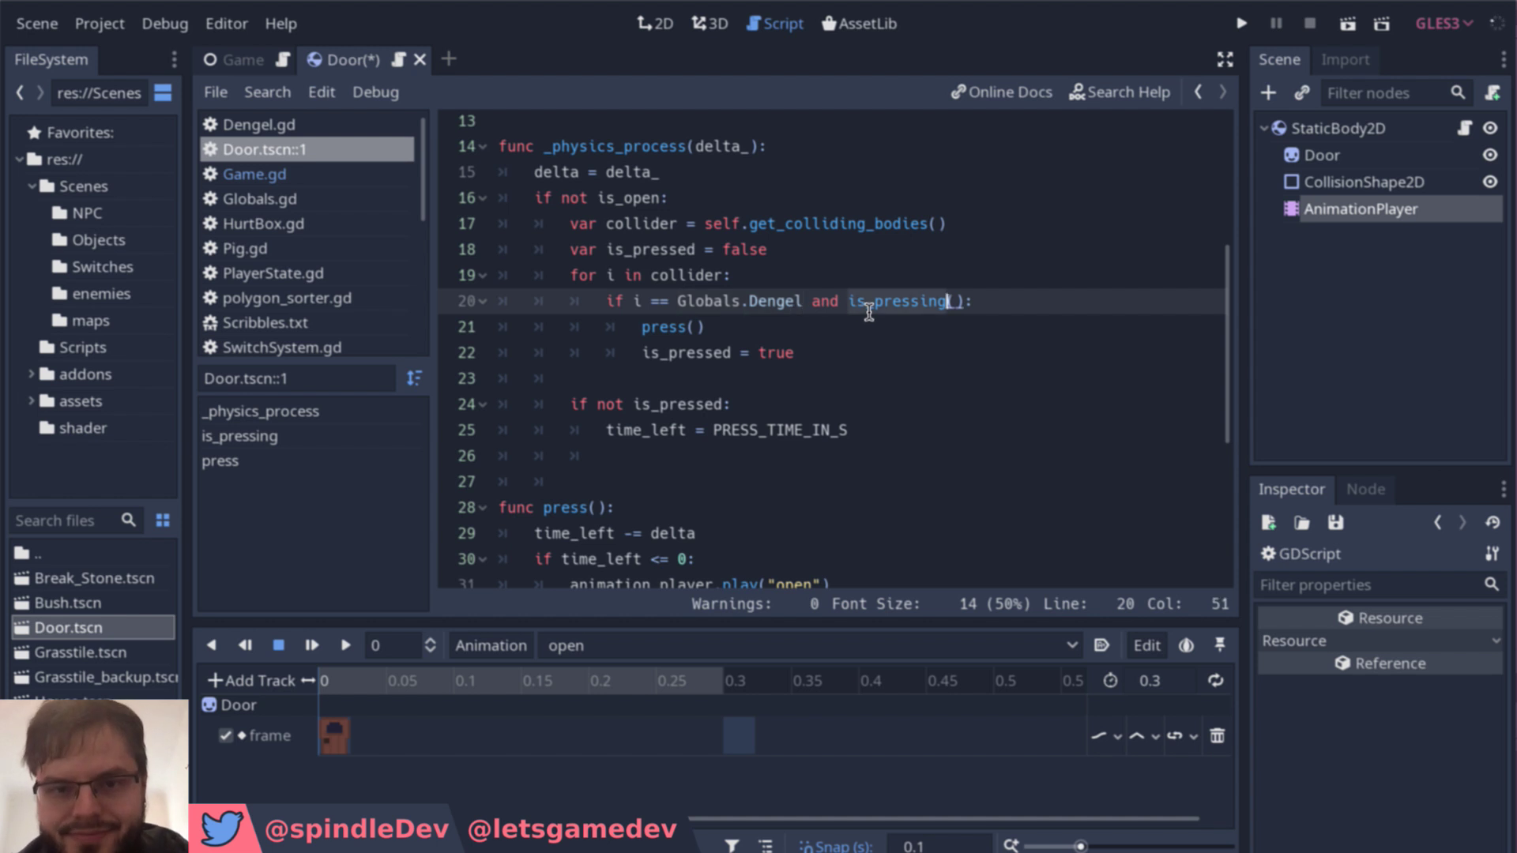
{"action": "left_click", "coordinate": [723, 332]}
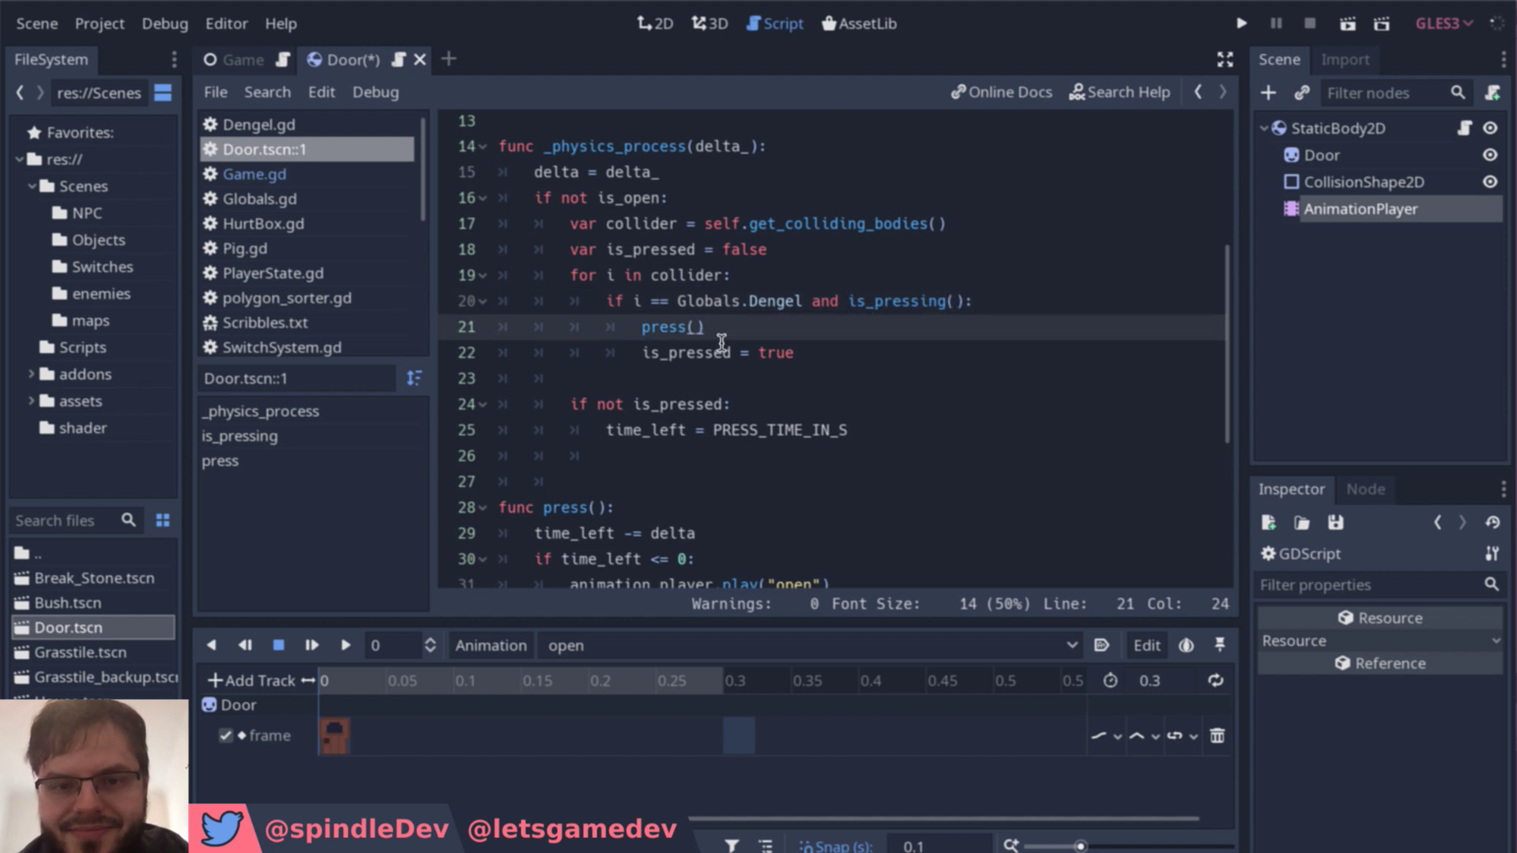
{"action": "scroll", "coordinate": [721, 341], "scroll_direction": "down", "scroll_amount": 1}
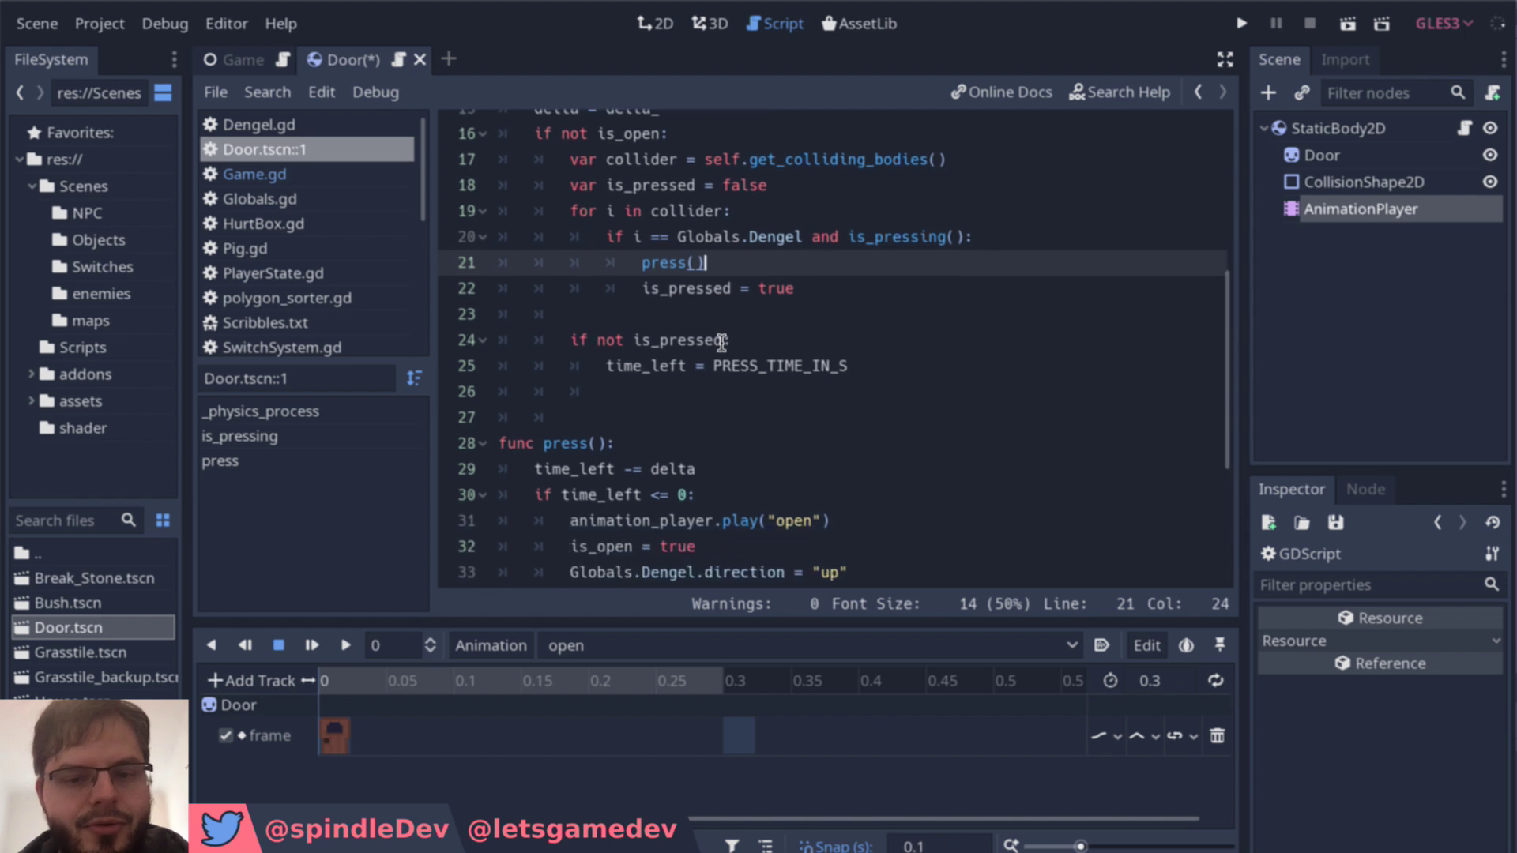
{"action": "scroll", "coordinate": [722, 341], "scroll_direction": "down", "scroll_amount": 1}
{"action": "scroll", "coordinate": [719, 342], "scroll_direction": "up", "scroll_amount": 1}
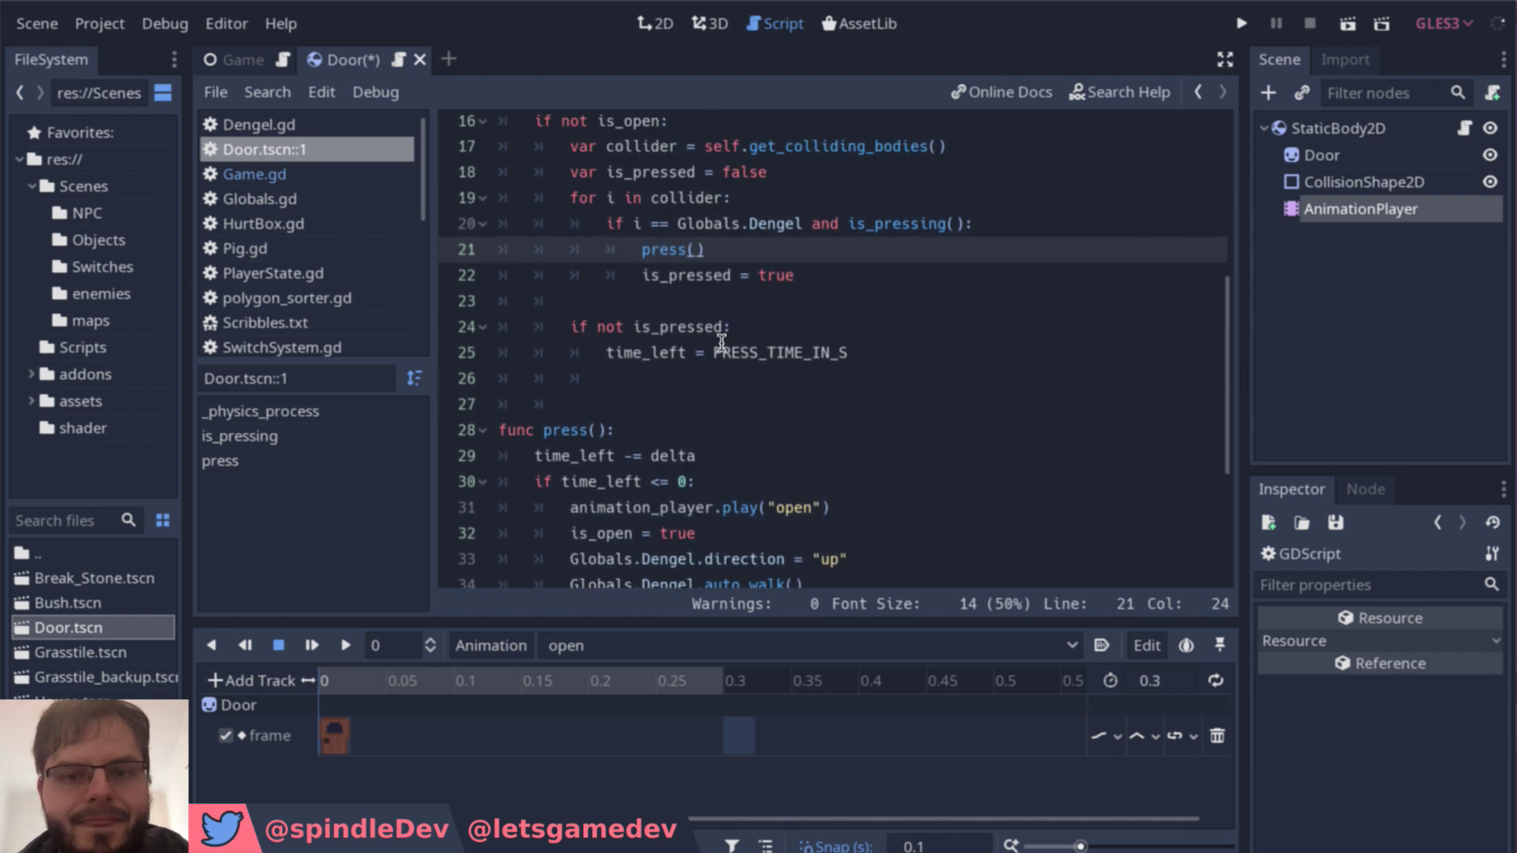
{"action": "left_click", "coordinate": [875, 225]}
{"action": "double_click", "coordinate": [876, 236]}
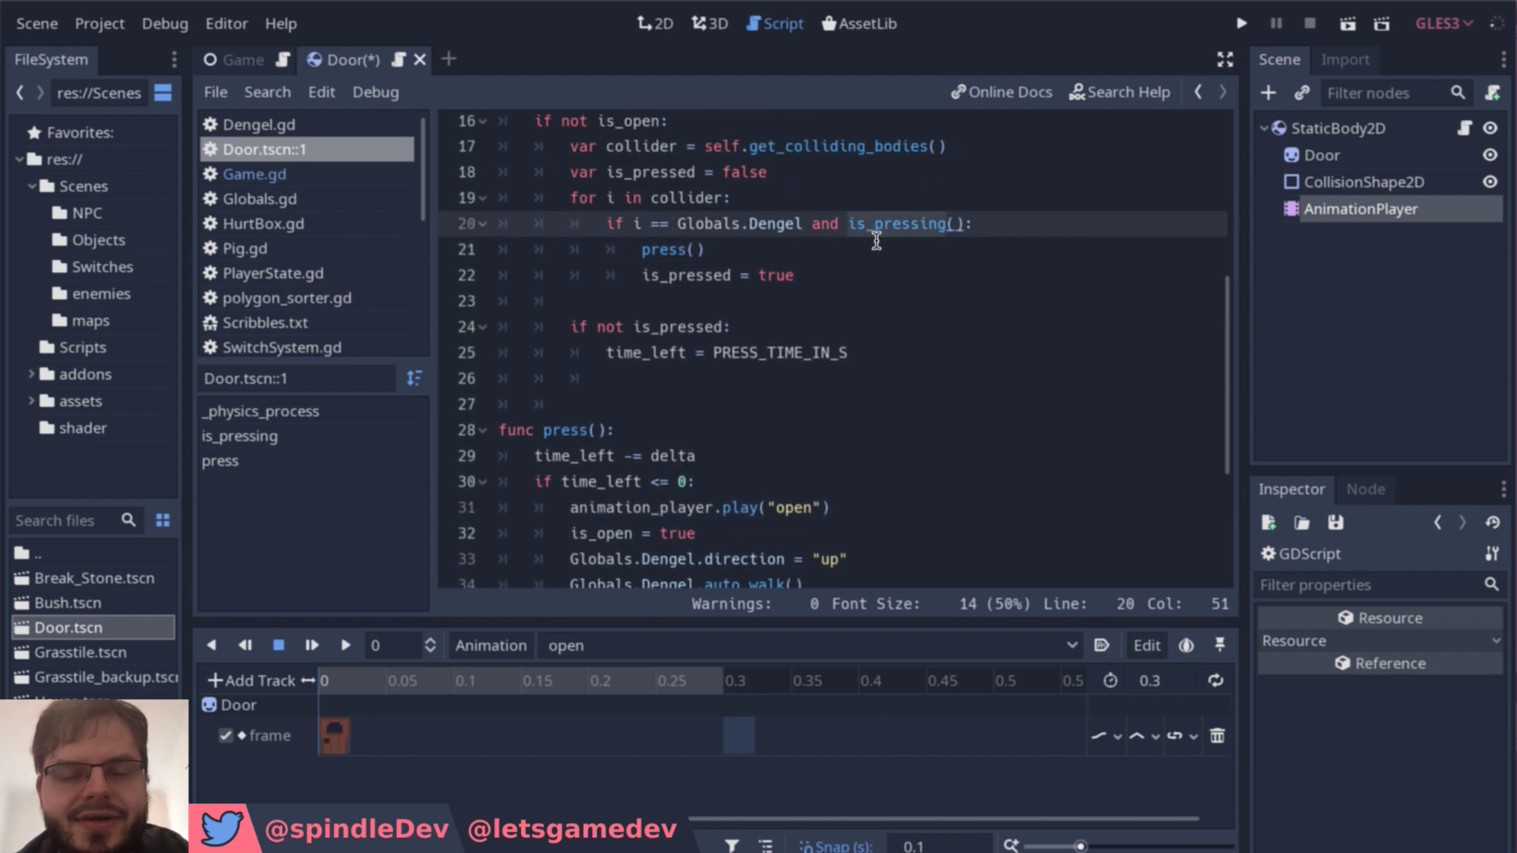
{"action": "left_click", "coordinate": [685, 251]}
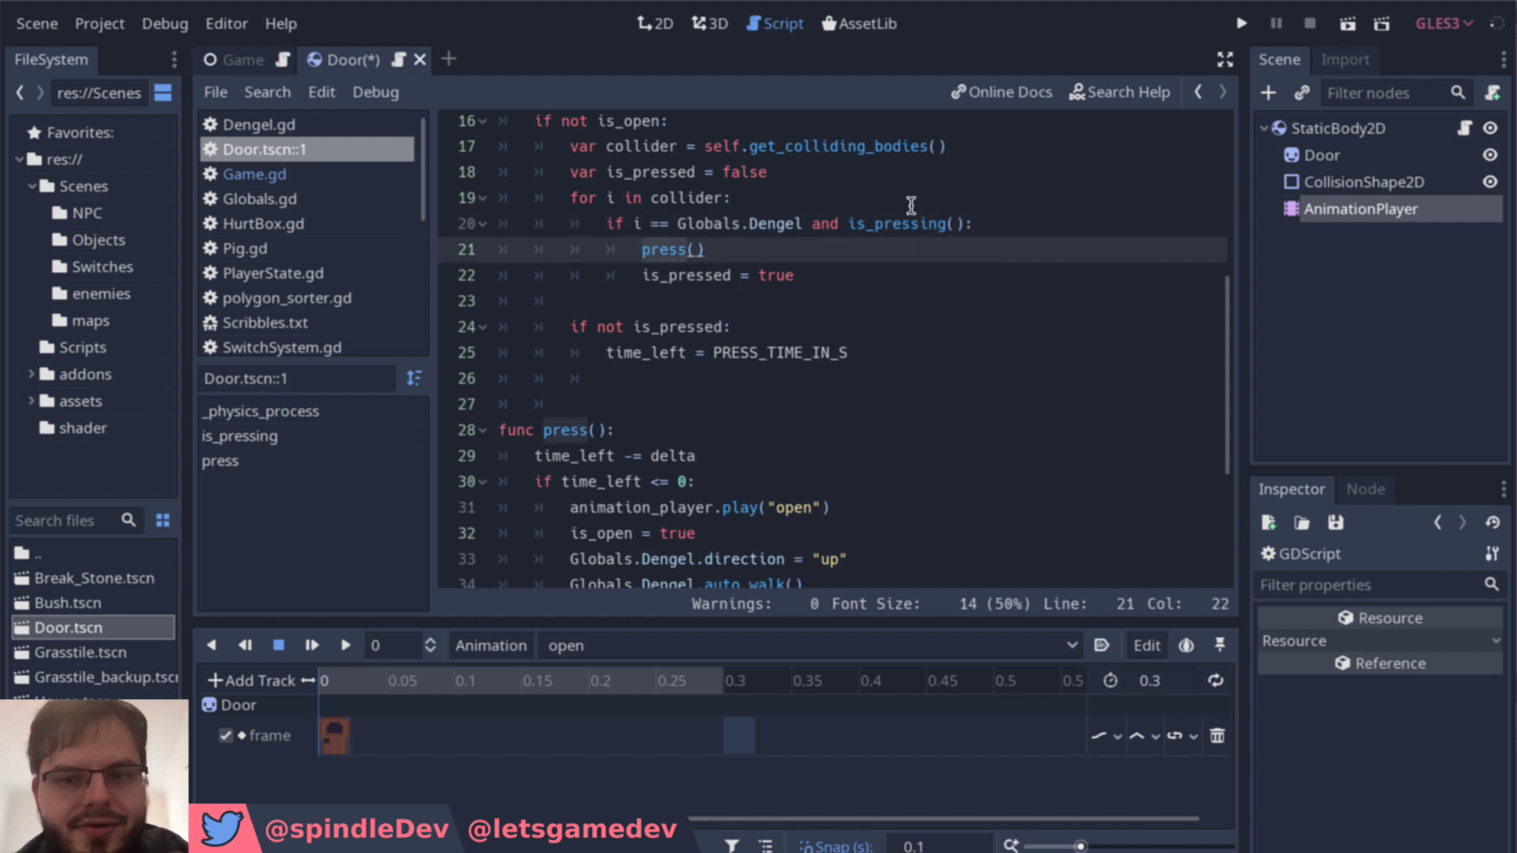
{"action": "left_click", "coordinate": [898, 247]}
{"action": "double_click", "coordinate": [914, 234]}
{"action": "scroll", "coordinate": [913, 235], "scroll_direction": "down", "scroll_amount": 4}
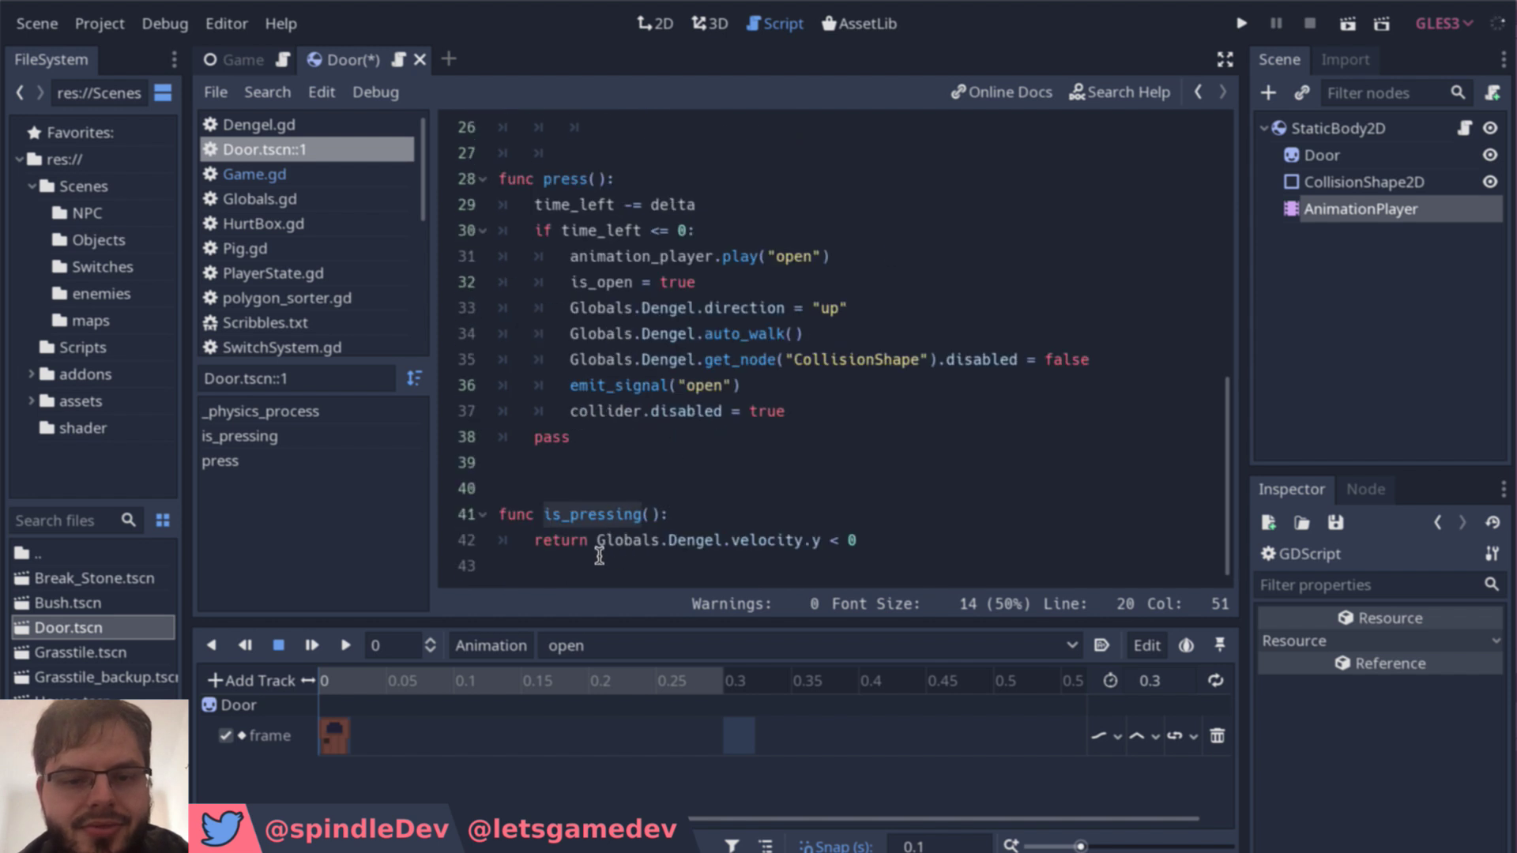
{"action": "left_click", "coordinate": [654, 544]}
{"action": "left_click", "coordinate": [841, 543]}
{"action": "left_click", "coordinate": [857, 546]}
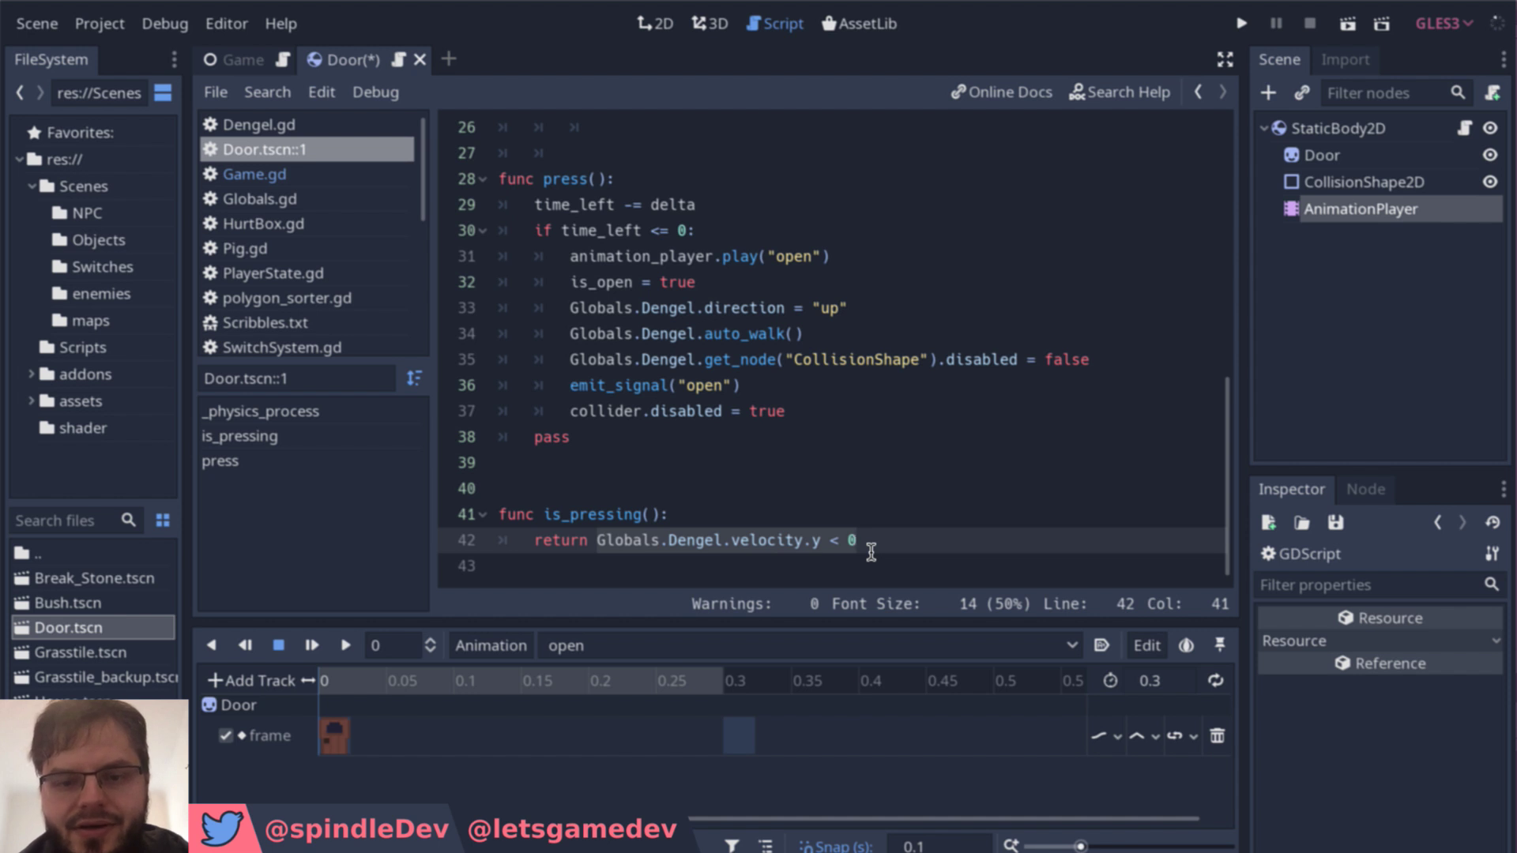
{"action": "double_click", "coordinate": [767, 546]}
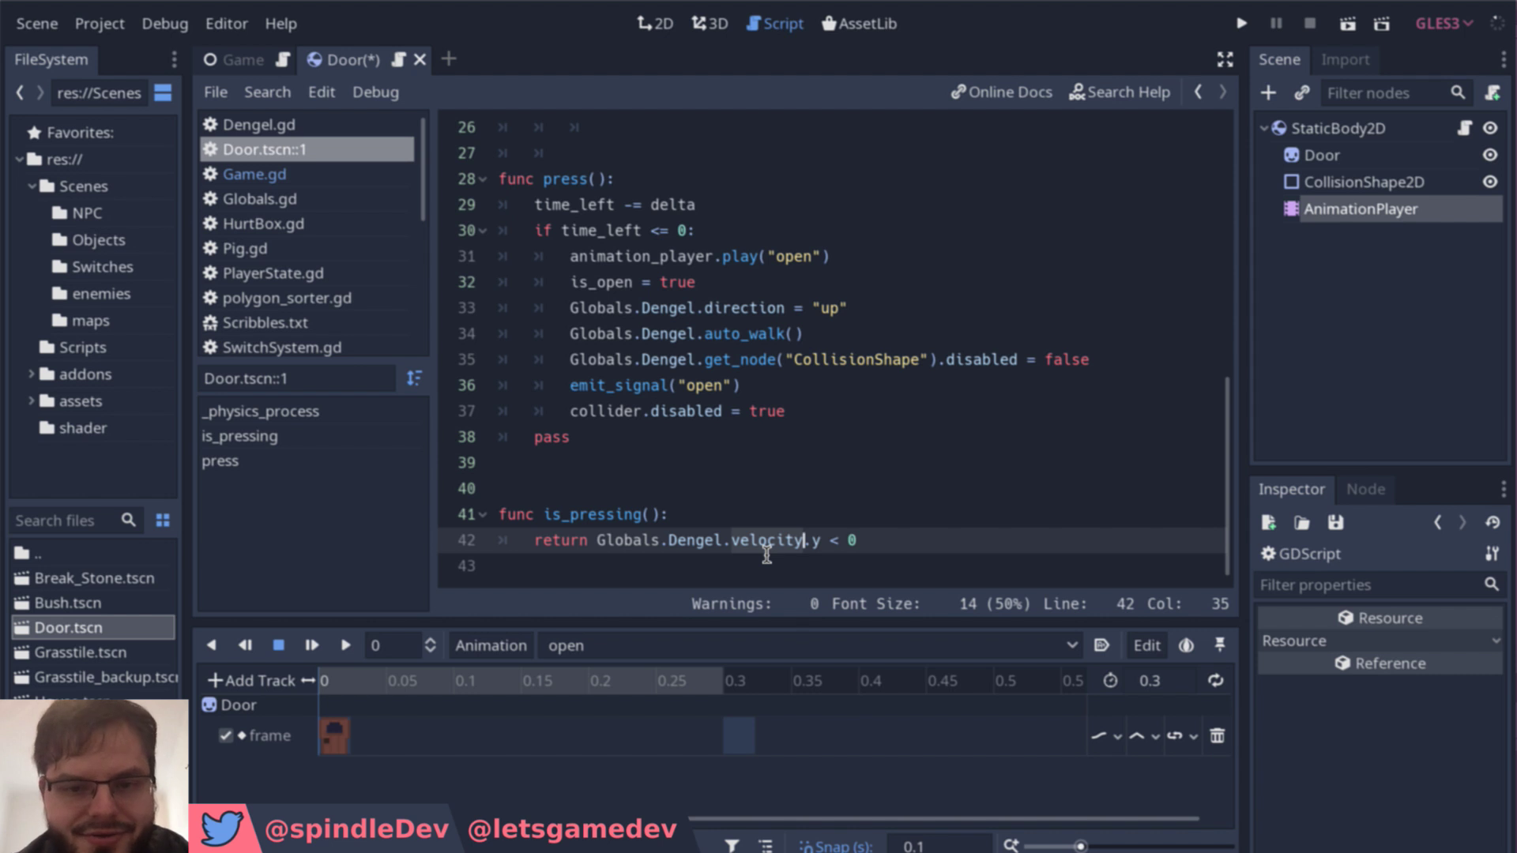
{"action": "left_click", "coordinate": [821, 548]}
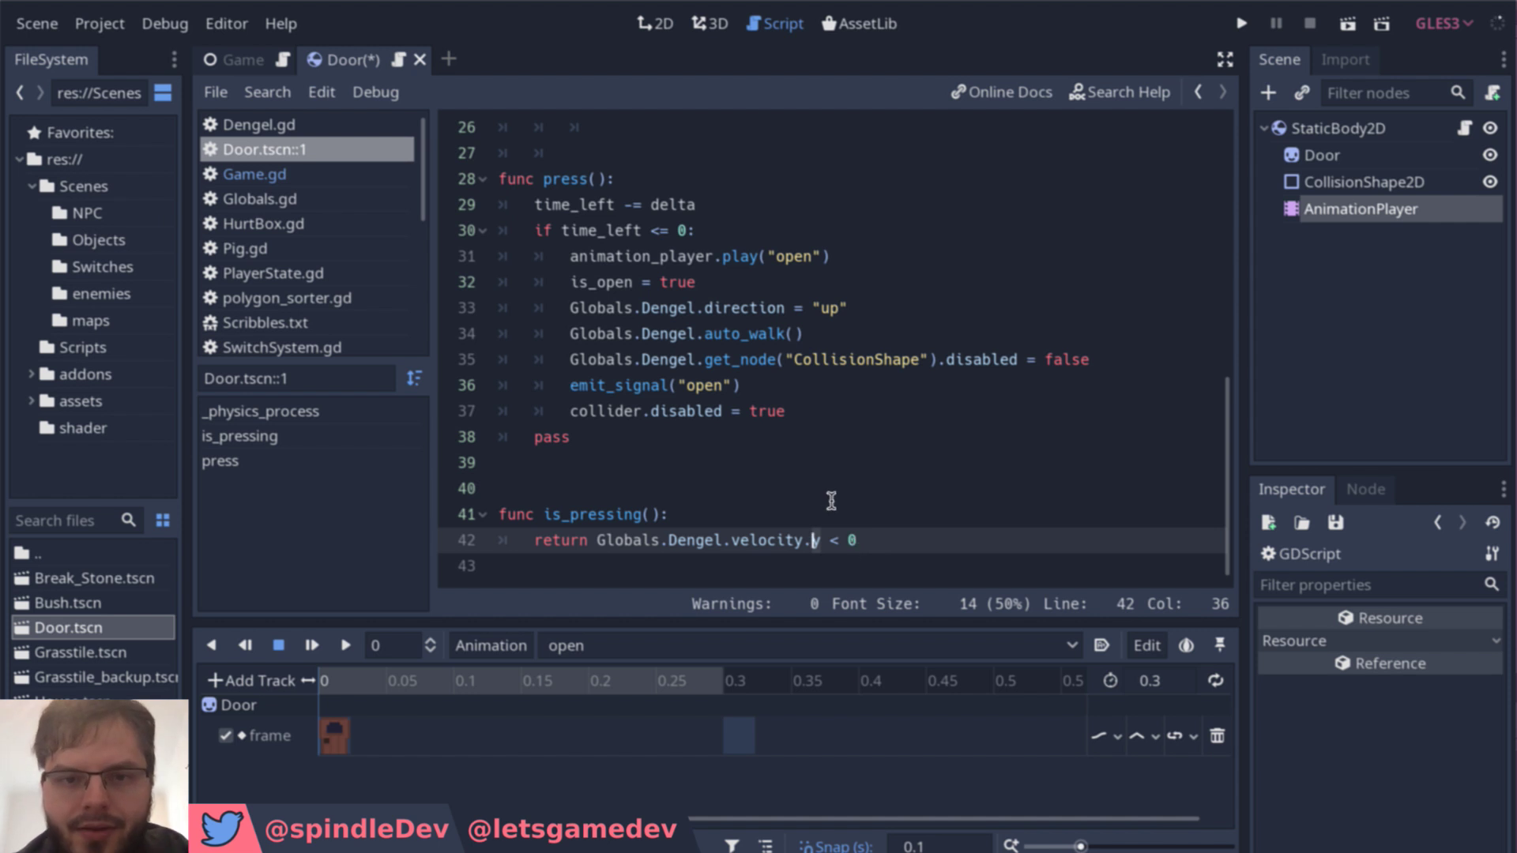
{"action": "scroll", "coordinate": [831, 501], "scroll_direction": "up", "scroll_amount": 3}
{"action": "double_click", "coordinate": [873, 338]}
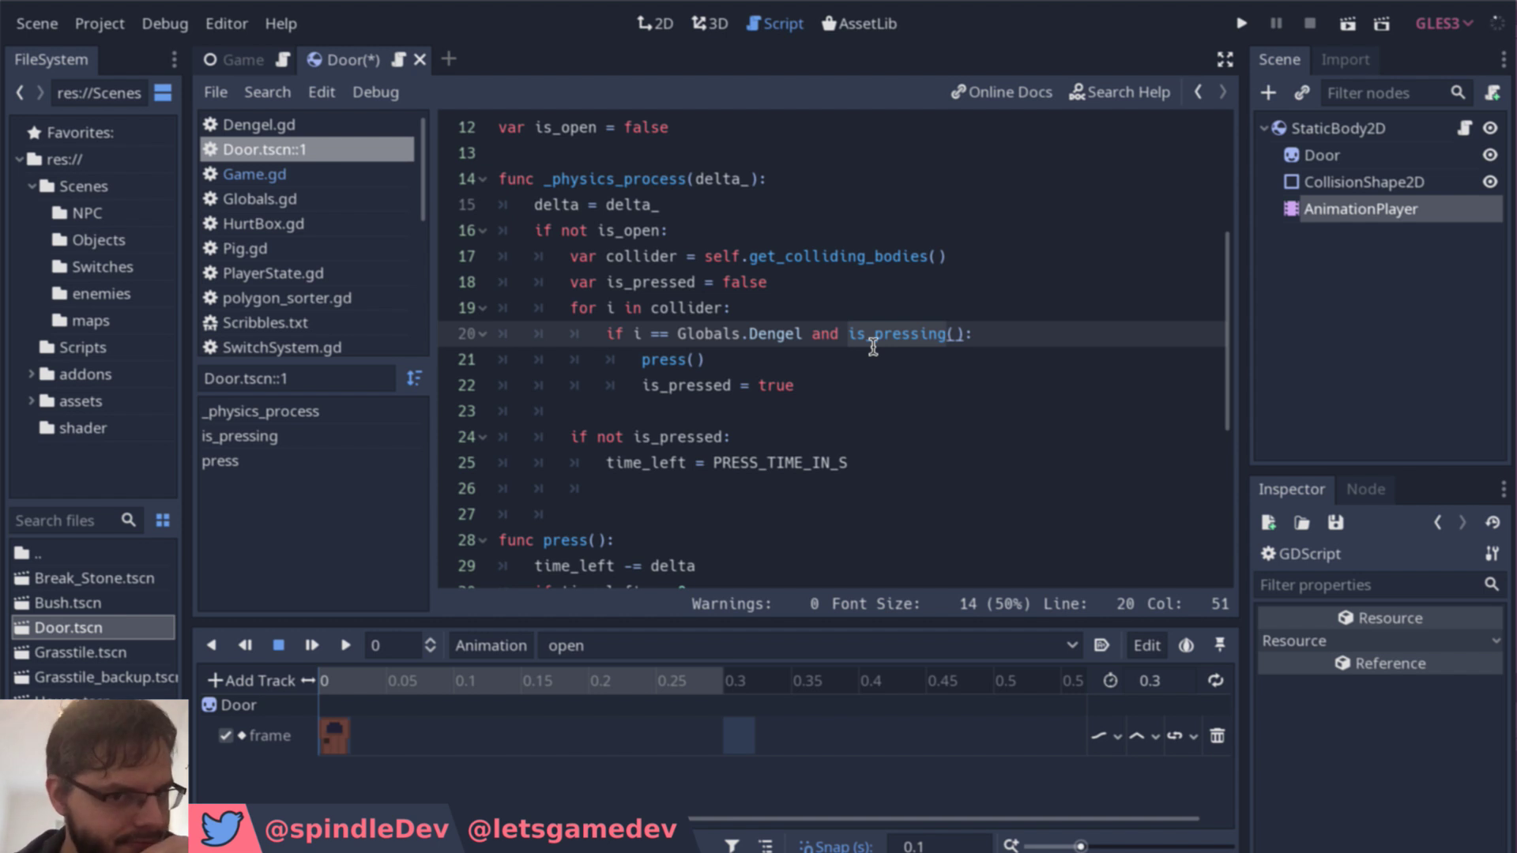
{"action": "left_click", "coordinate": [685, 362]}
{"action": "scroll", "coordinate": [771, 433], "scroll_direction": "down", "scroll_amount": 3}
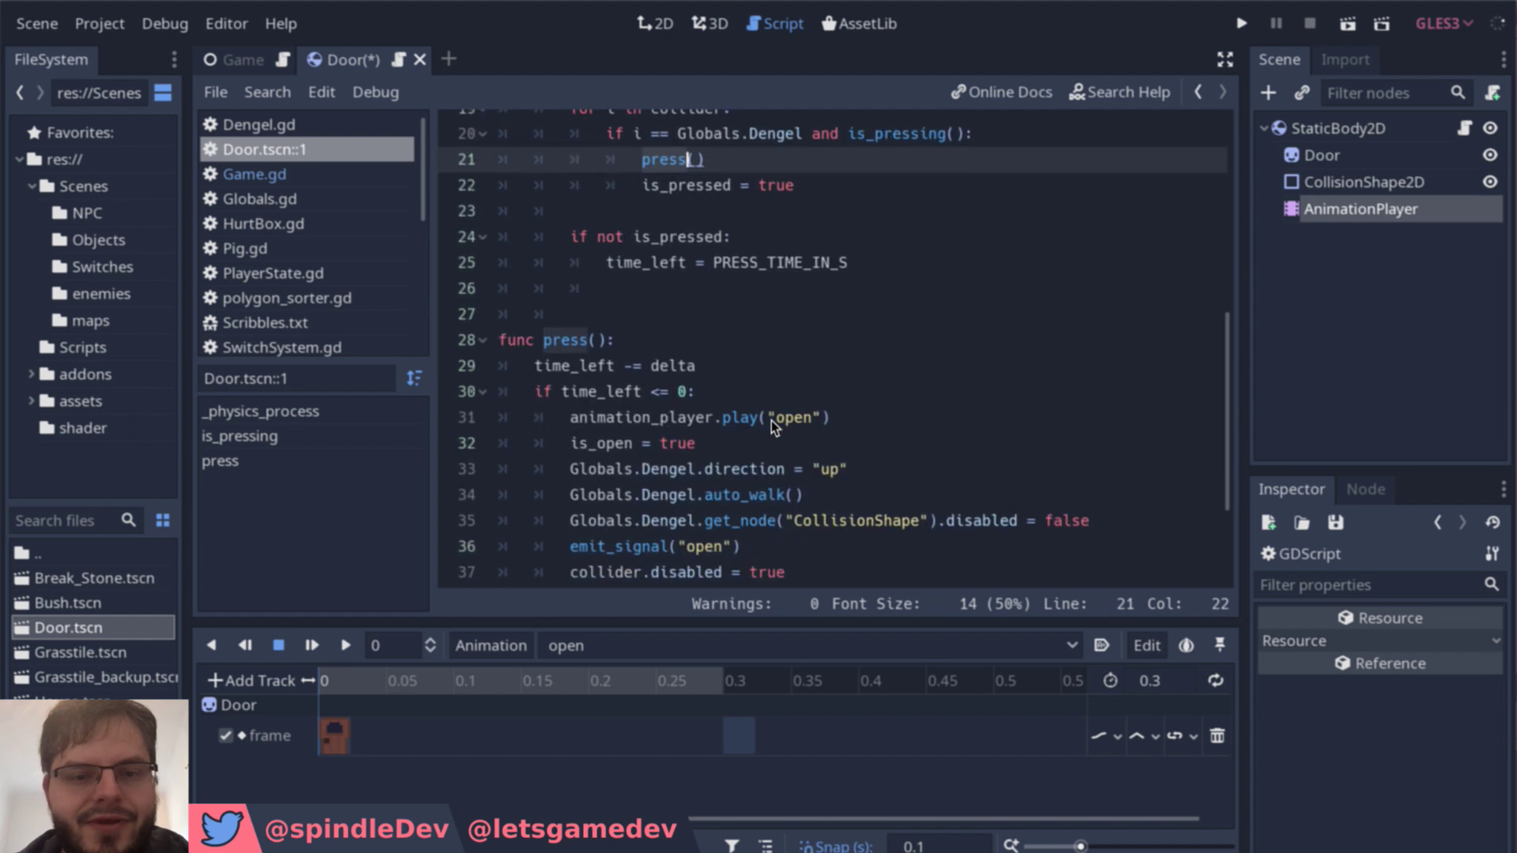
{"action": "scroll", "coordinate": [771, 420], "scroll_direction": "down", "scroll_amount": 1}
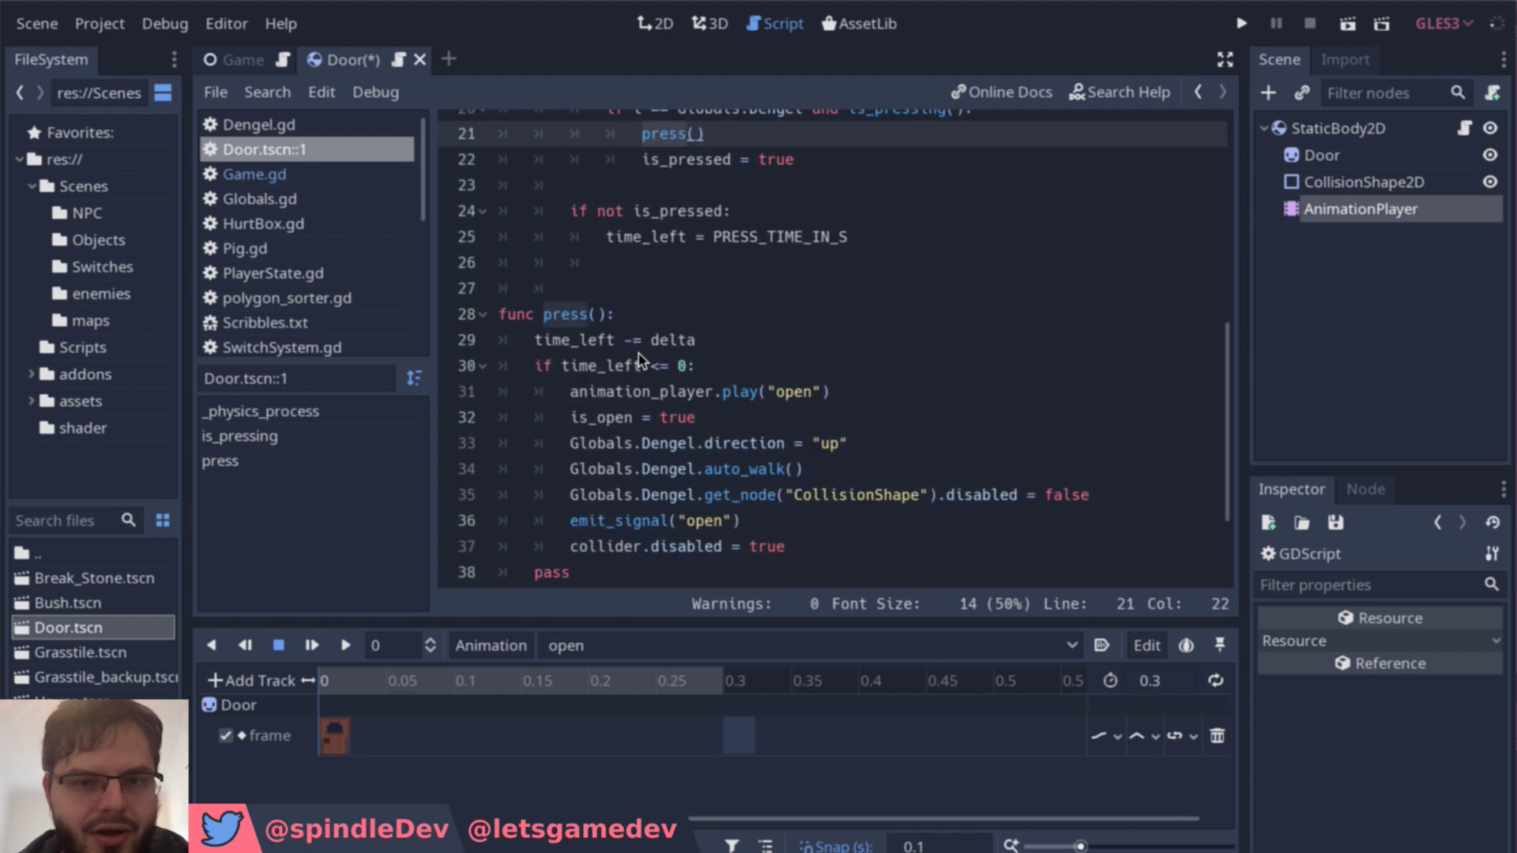
{"action": "scroll", "coordinate": [642, 362], "scroll_direction": "up", "scroll_amount": 1}
{"action": "scroll", "coordinate": [680, 442], "scroll_direction": "up", "scroll_amount": 2}
{"action": "double_click", "coordinate": [708, 261]}
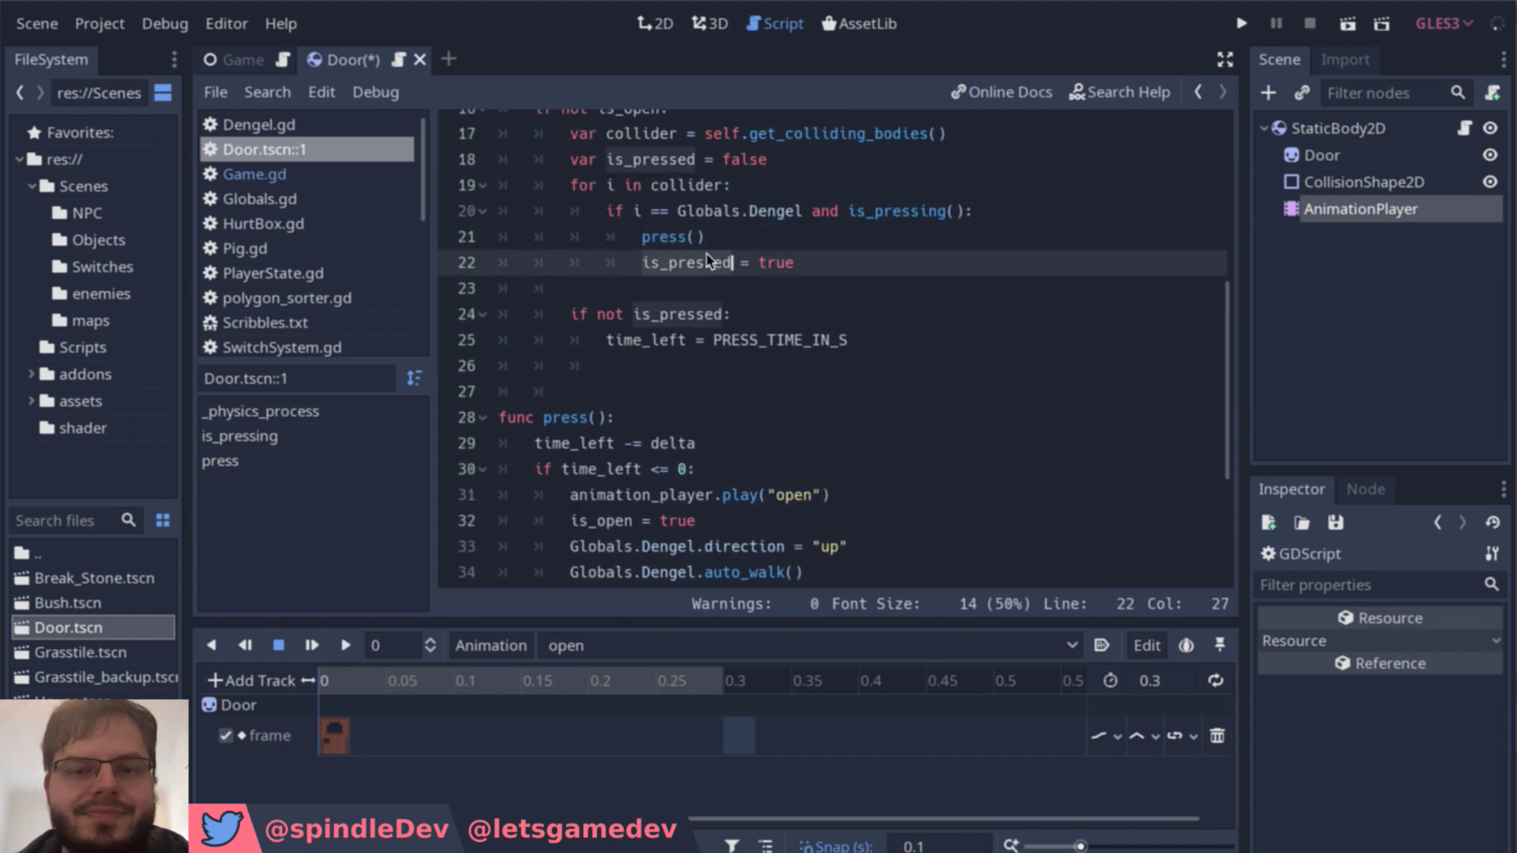
{"action": "scroll", "coordinate": [708, 261], "scroll_direction": "up", "scroll_amount": 1}
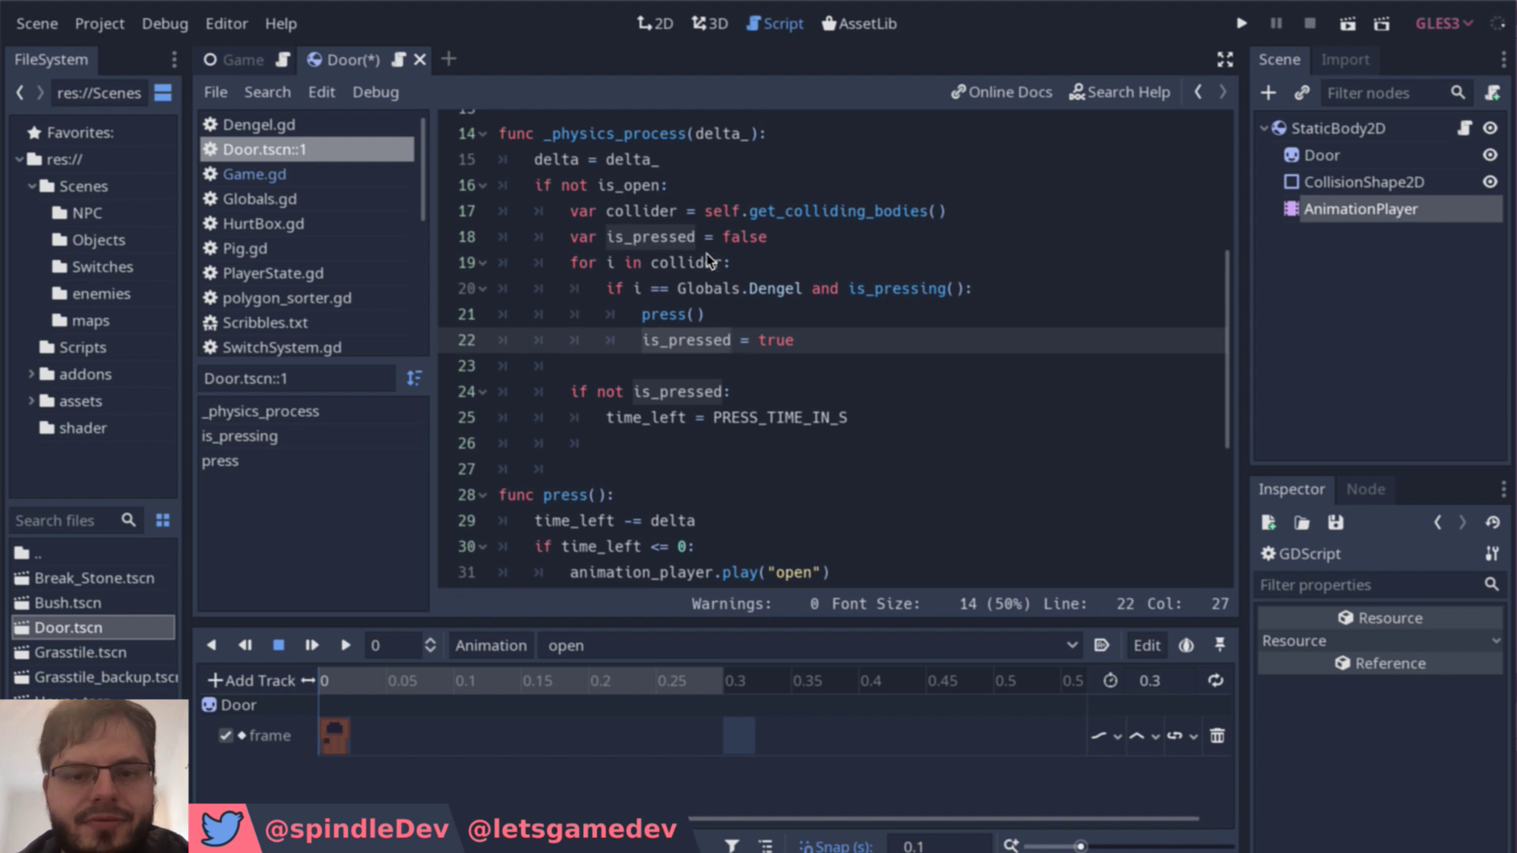
{"action": "double_click", "coordinate": [656, 237]}
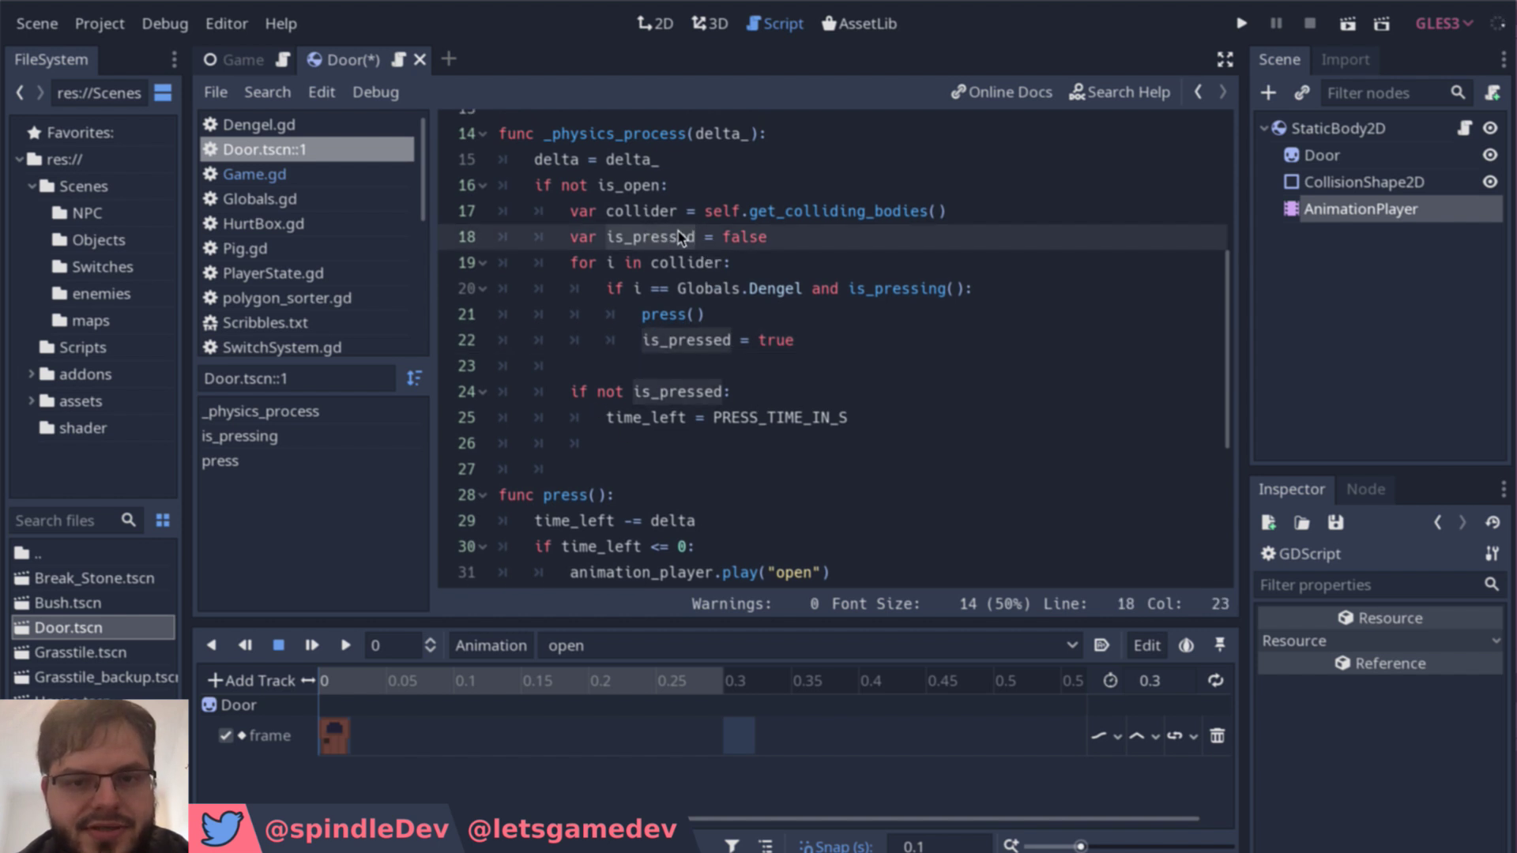
{"action": "double_click", "coordinate": [678, 342]}
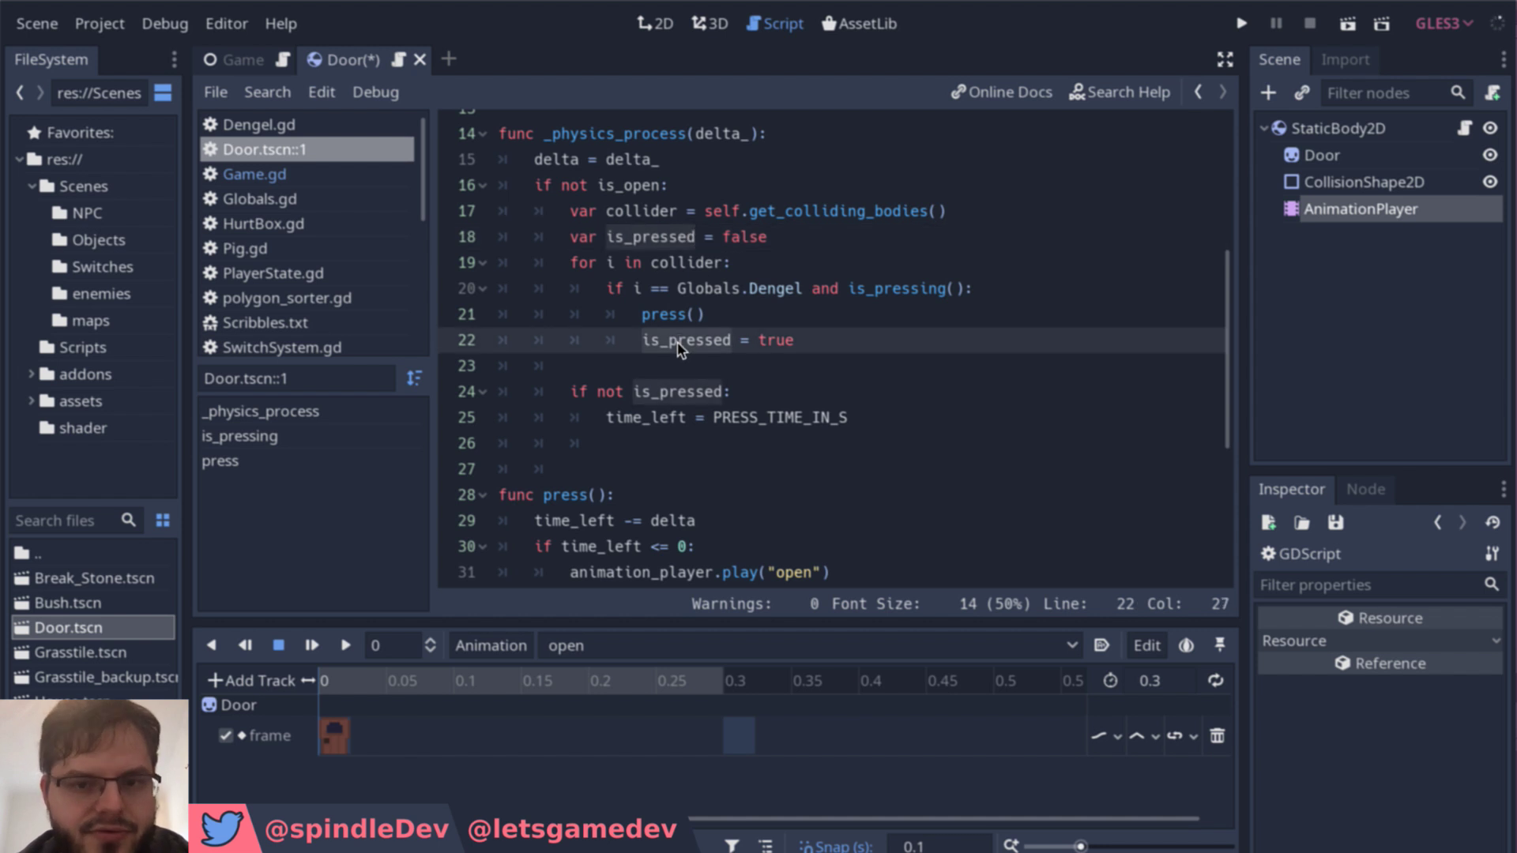
{"action": "left_click_drag", "start_coordinate": [571, 392], "coordinate": [723, 395]}
{"action": "double_click", "coordinate": [721, 419]}
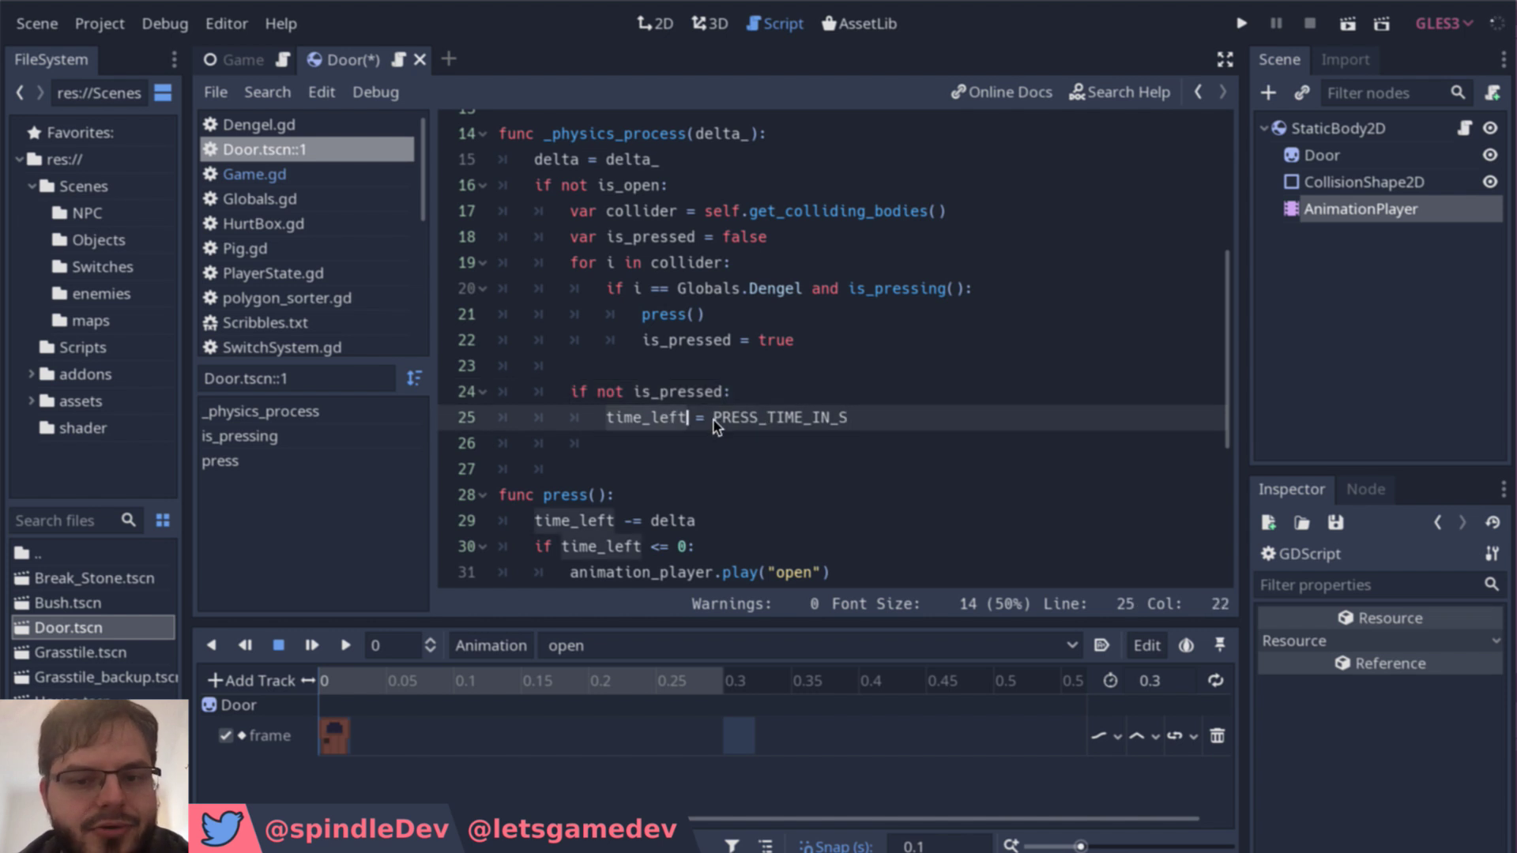
{"action": "scroll", "coordinate": [752, 421], "scroll_direction": "up", "scroll_amount": 5}
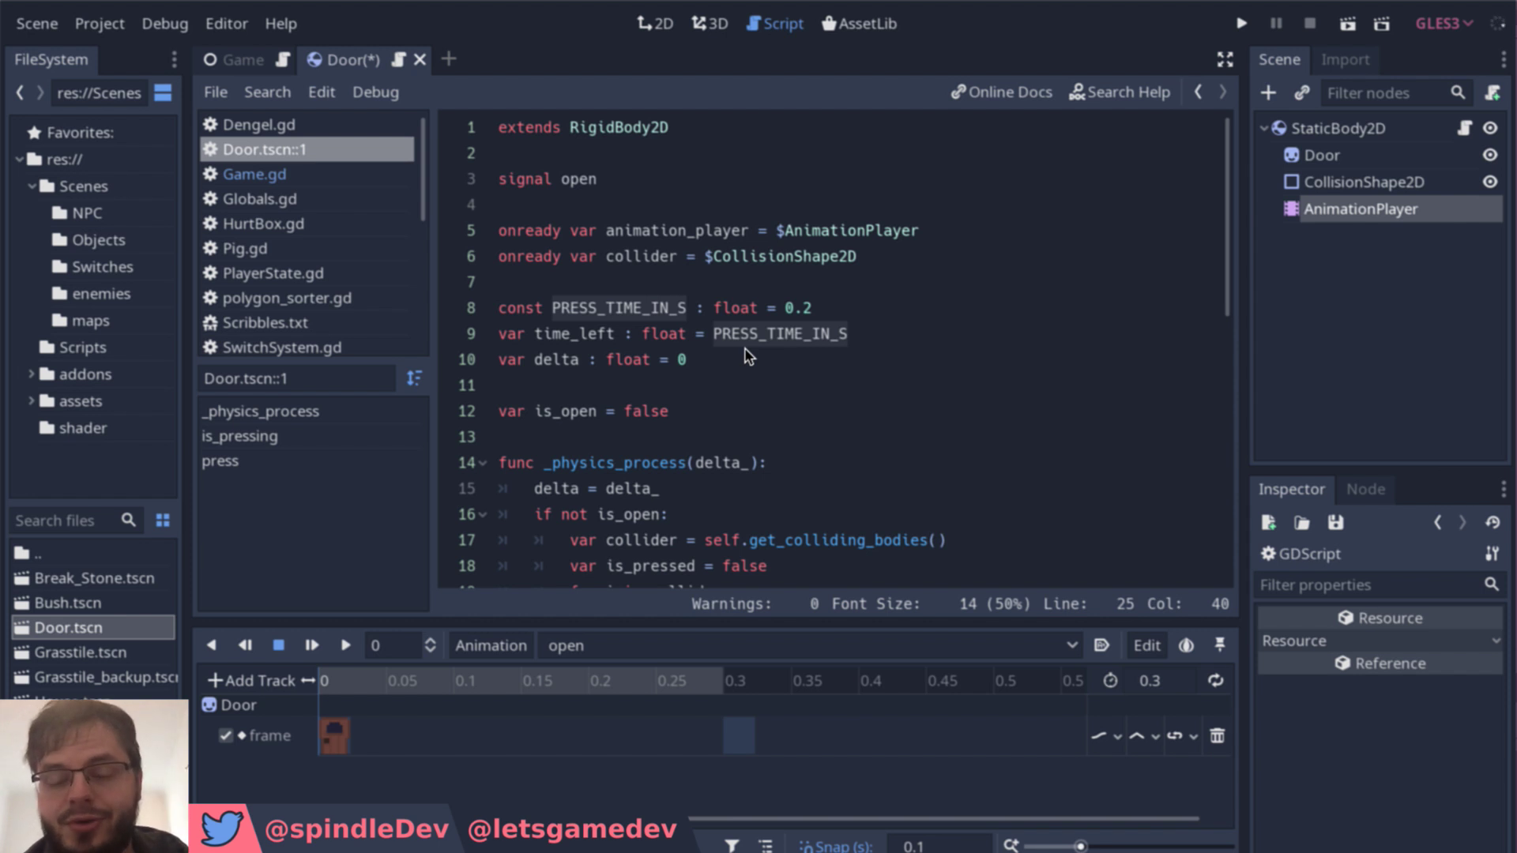
{"action": "scroll", "coordinate": [746, 357], "scroll_direction": "down", "scroll_amount": 5}
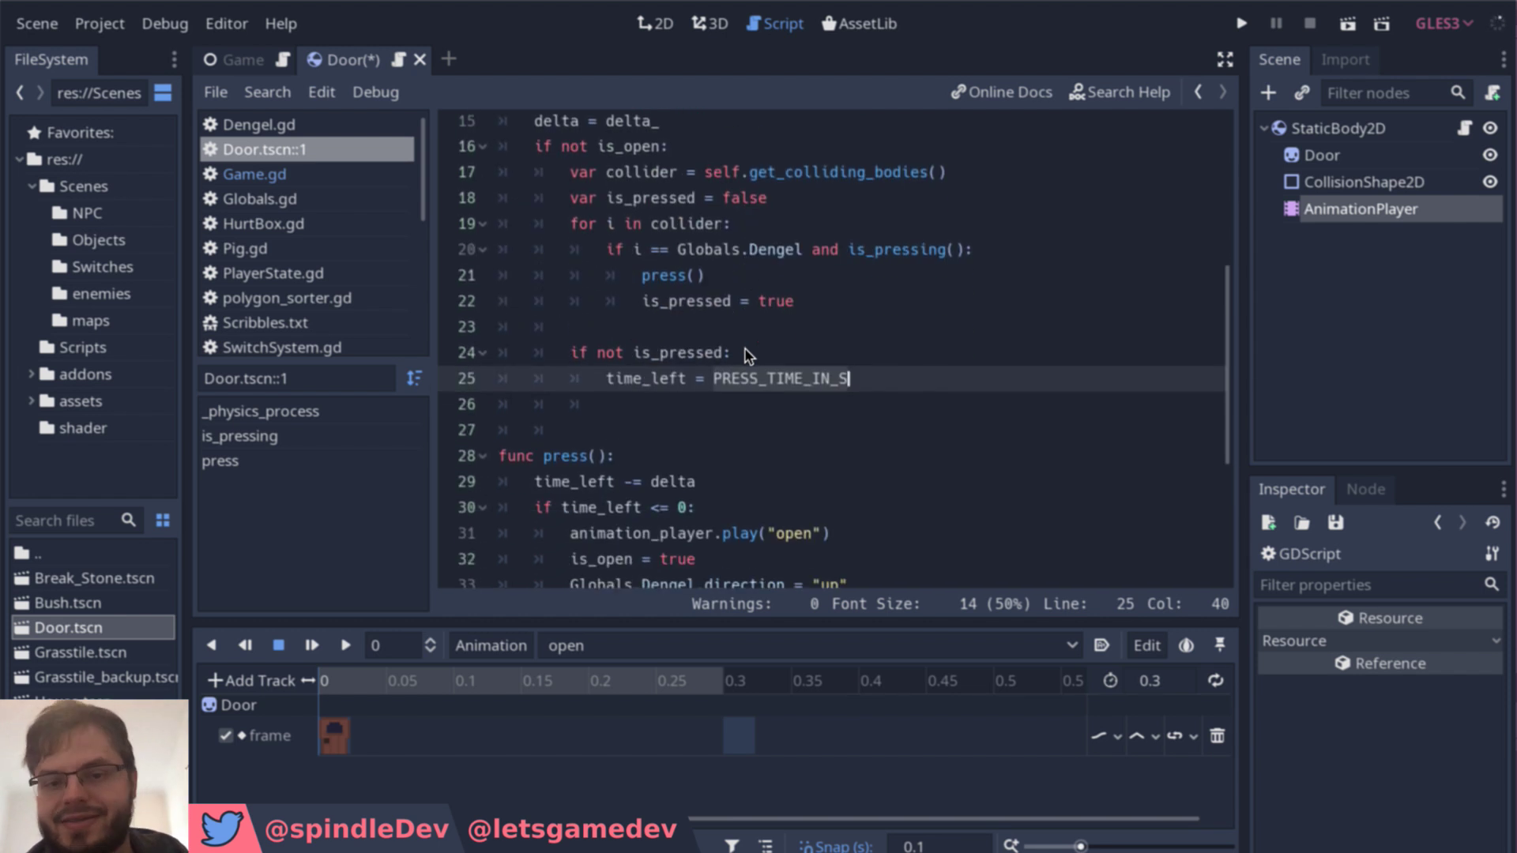
{"action": "scroll", "coordinate": [747, 357], "scroll_direction": "down", "scroll_amount": 3}
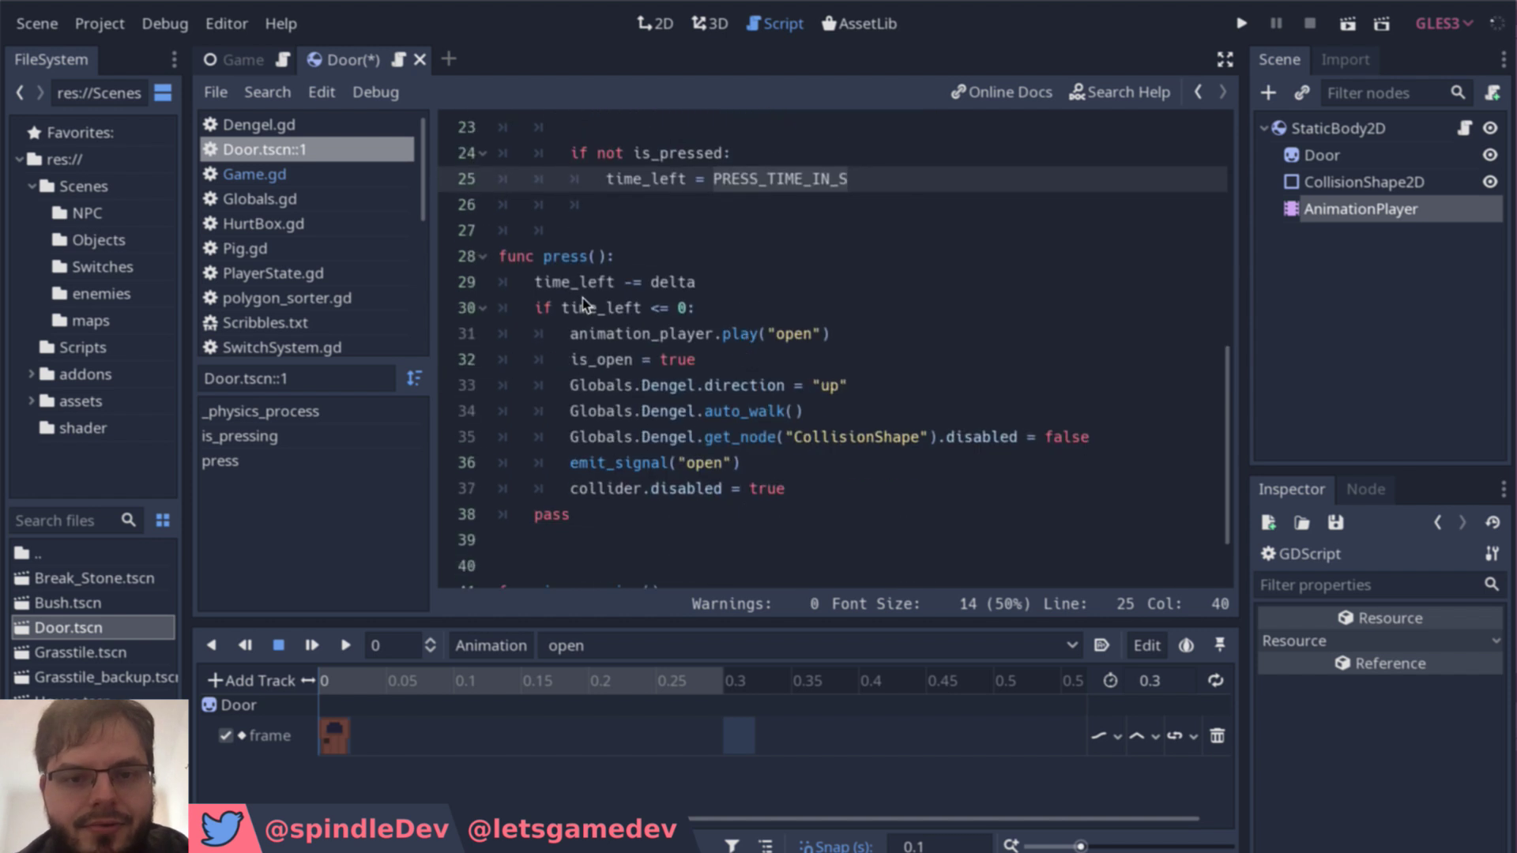
{"action": "left_click", "coordinate": [704, 281]}
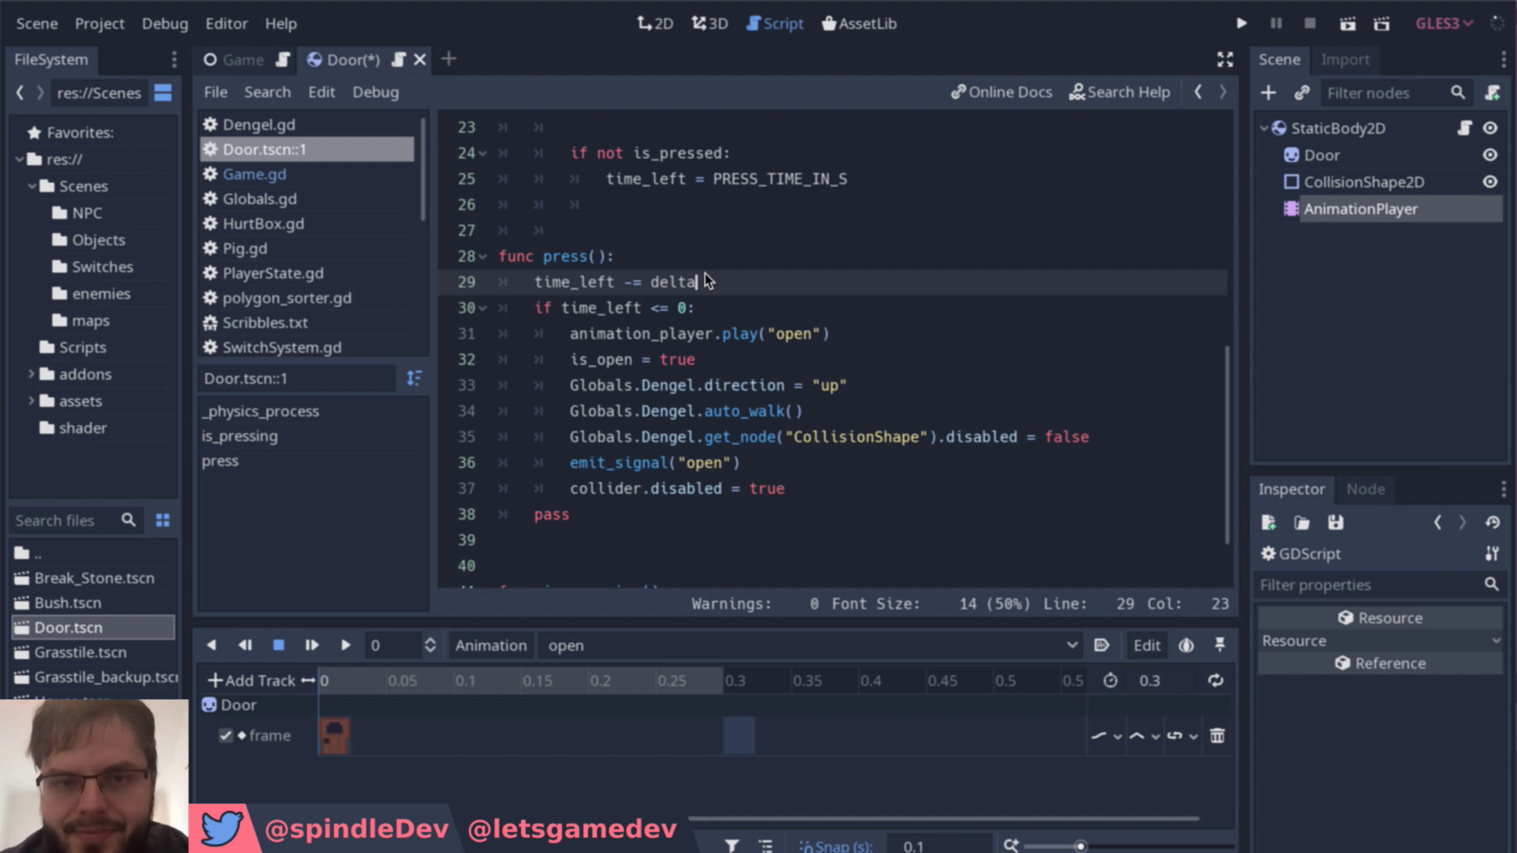
{"action": "scroll", "coordinate": [706, 278], "scroll_direction": "up", "scroll_amount": 2}
{"action": "scroll", "coordinate": [706, 278], "scroll_direction": "up", "scroll_amount": 2}
{"action": "scroll", "coordinate": [706, 278], "scroll_direction": "up", "scroll_amount": 2}
{"action": "scroll", "coordinate": [705, 278], "scroll_direction": "up", "scroll_amount": 1}
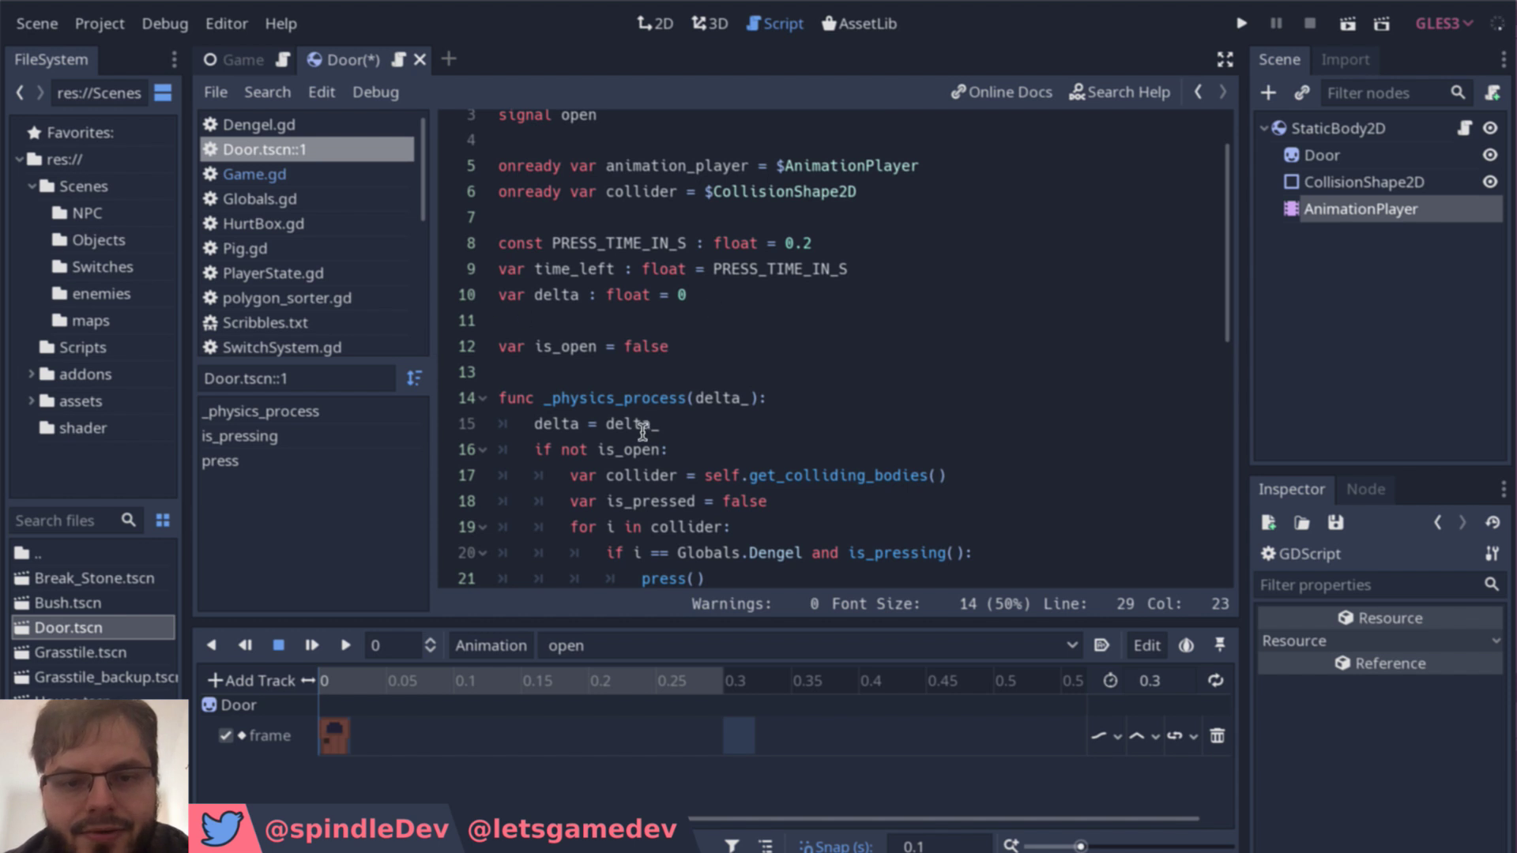
{"action": "left_click", "coordinate": [748, 401]}
{"action": "scroll", "coordinate": [722, 411], "scroll_direction": "down", "scroll_amount": 1}
{"action": "scroll", "coordinate": [719, 379], "scroll_direction": "down", "scroll_amount": 4}
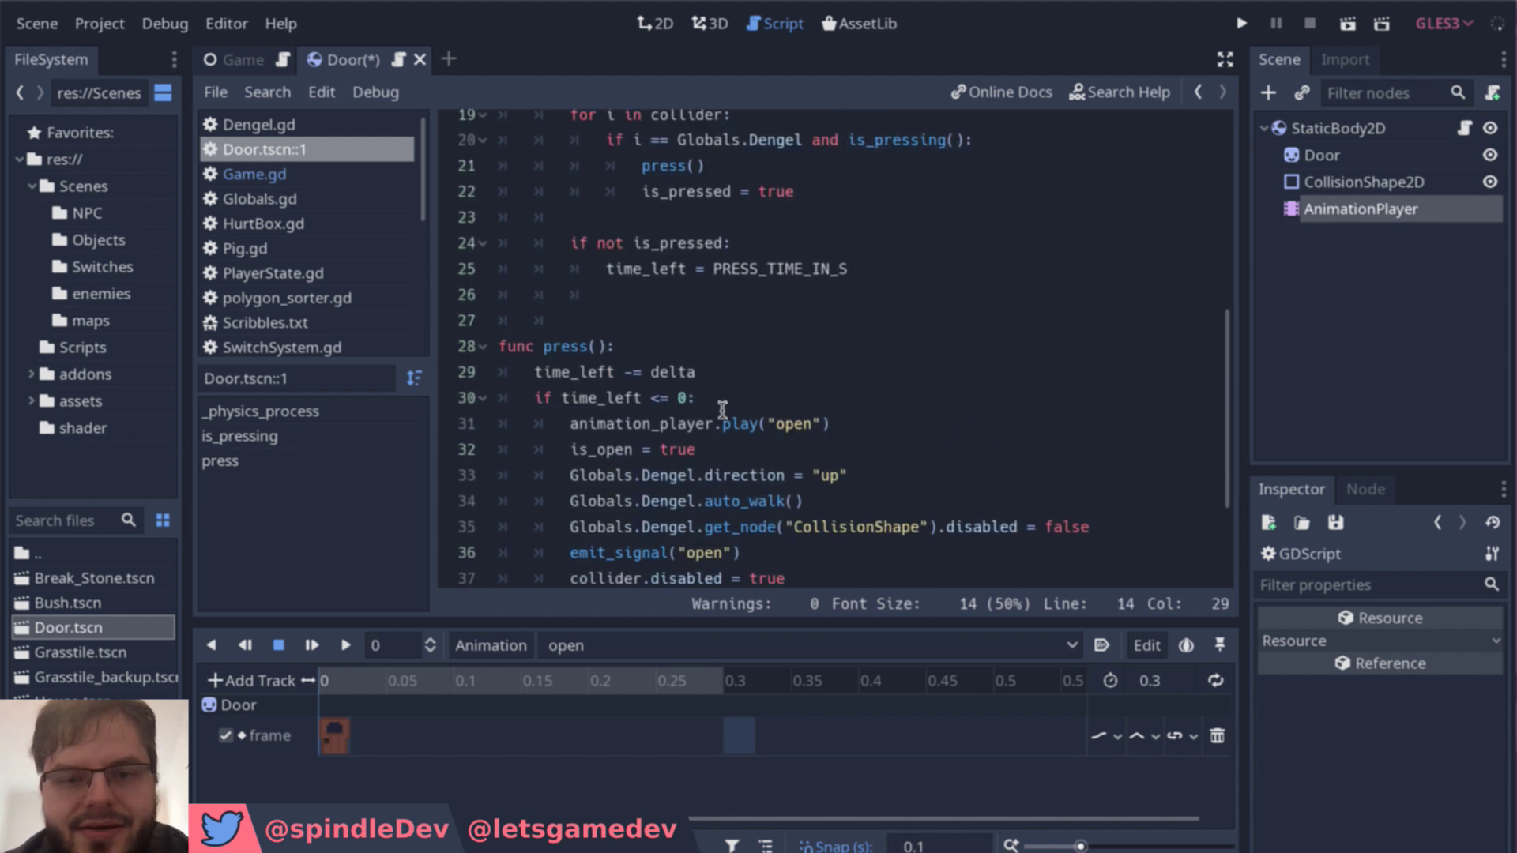
{"action": "left_click", "coordinate": [698, 192]}
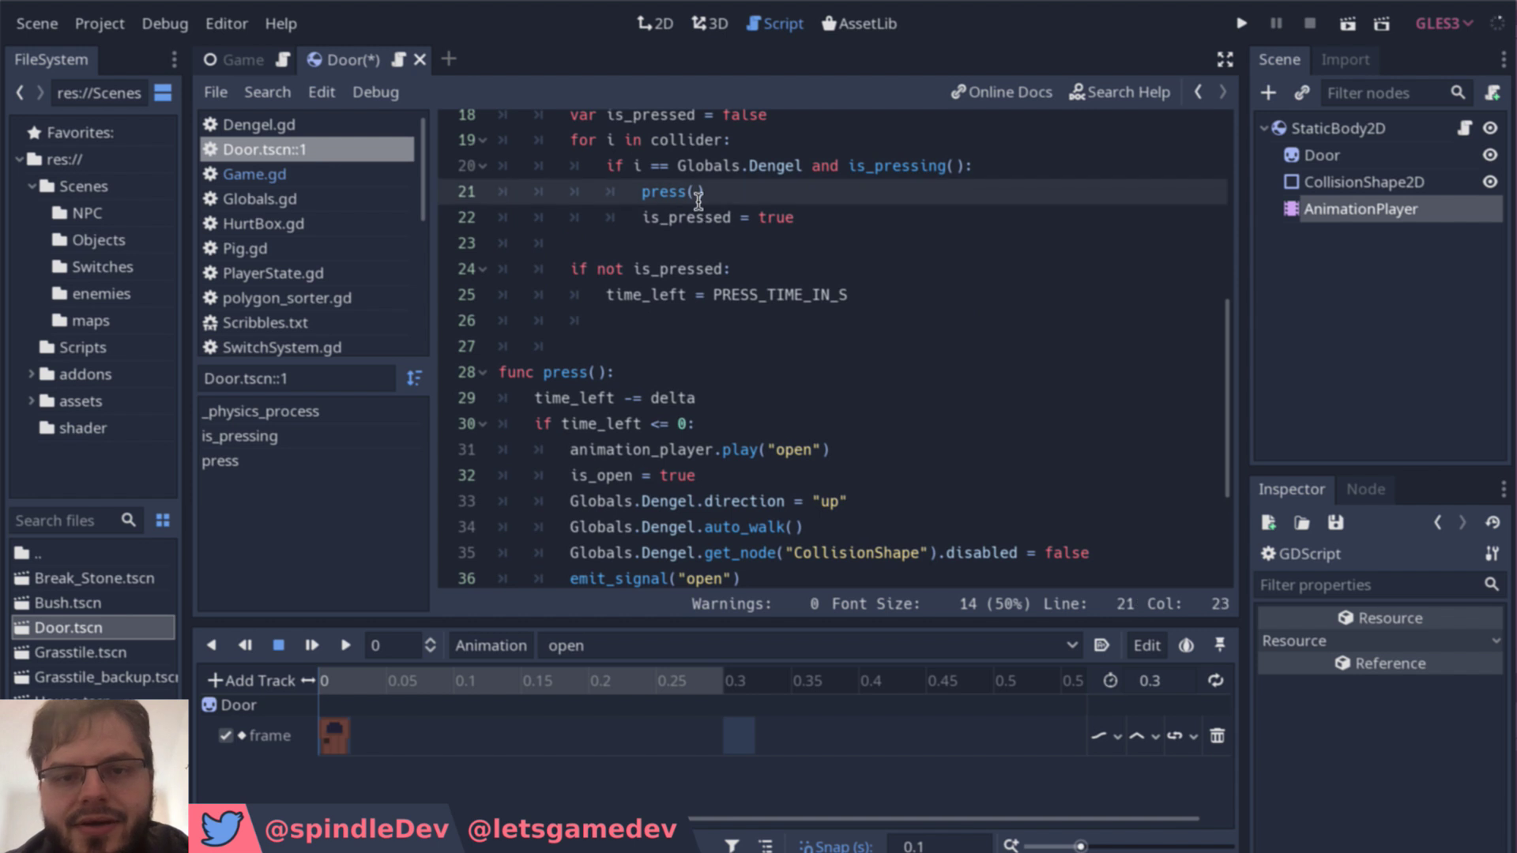
{"action": "scroll", "coordinate": [698, 200], "scroll_direction": "up", "scroll_amount": 6}
{"action": "scroll", "coordinate": [705, 316], "scroll_direction": "down", "scroll_amount": 1}
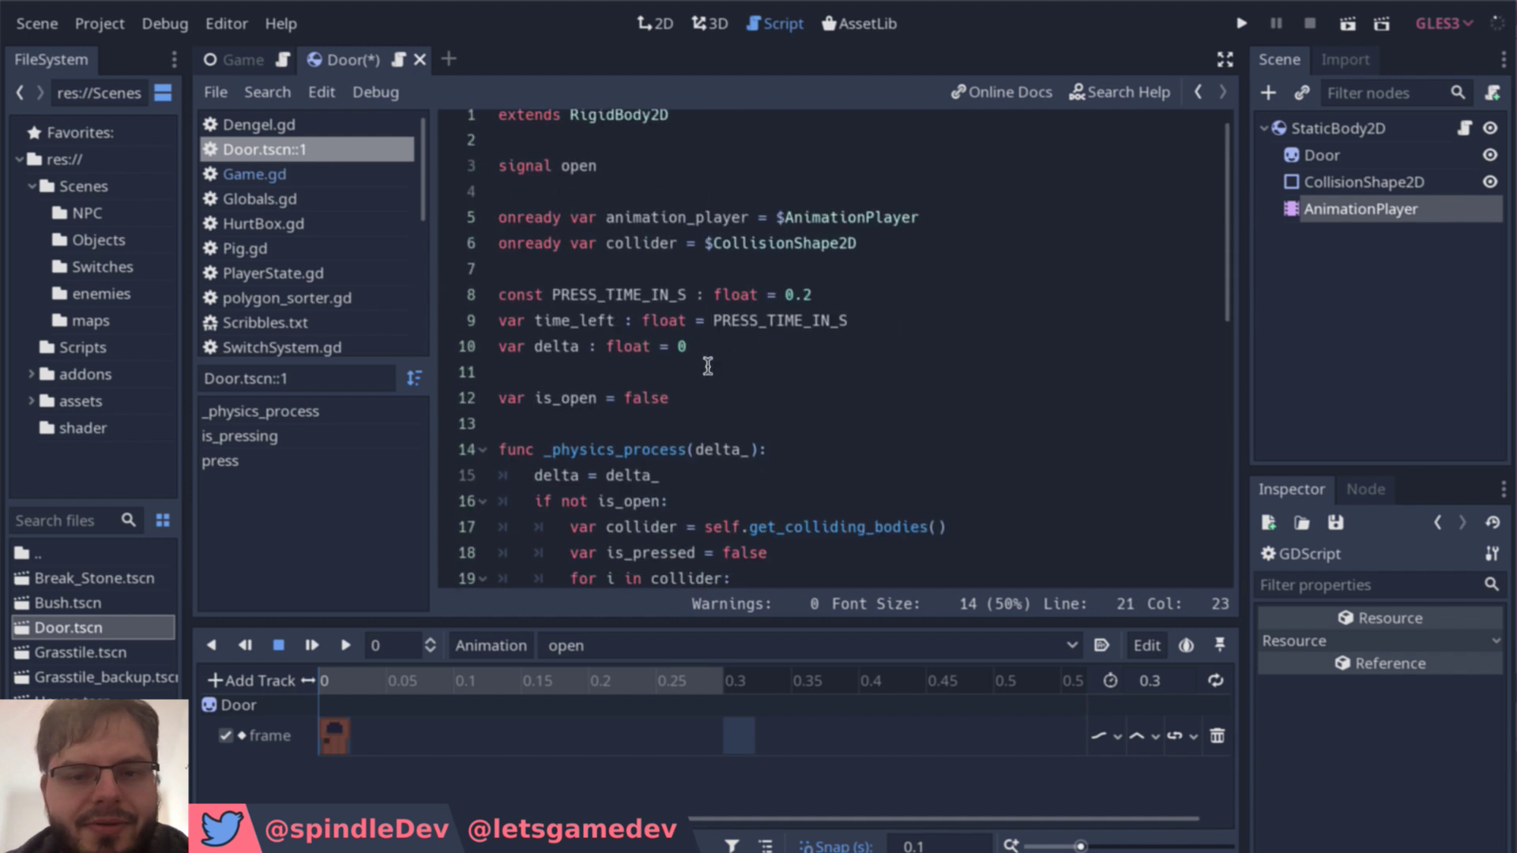
Step: Delete the 'var delta : float = 0' declaration on line 10
{"action": "left_click", "coordinate": [708, 366]}
{"action": "key", "text": "ctrl+Left"}
{"action": "key", "text": "ctrl+Left"}
{"action": "key", "text": "ctrl+Left"}
{"action": "key", "text": "ctrl+shift+Right"}
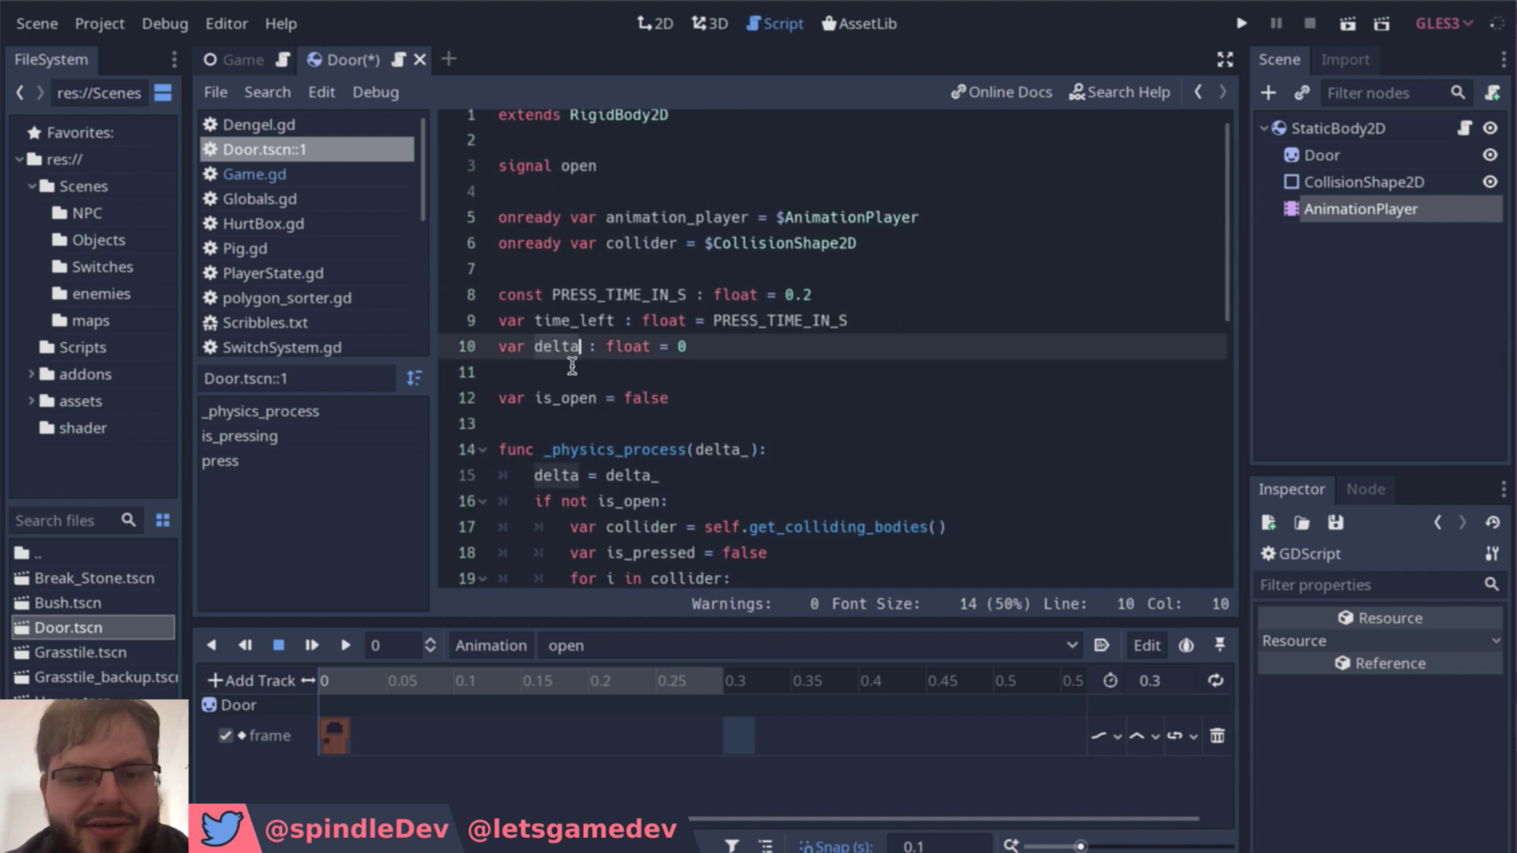
{"action": "left_click", "coordinate": [480, 348]}
{"action": "key", "text": "shift+End"}
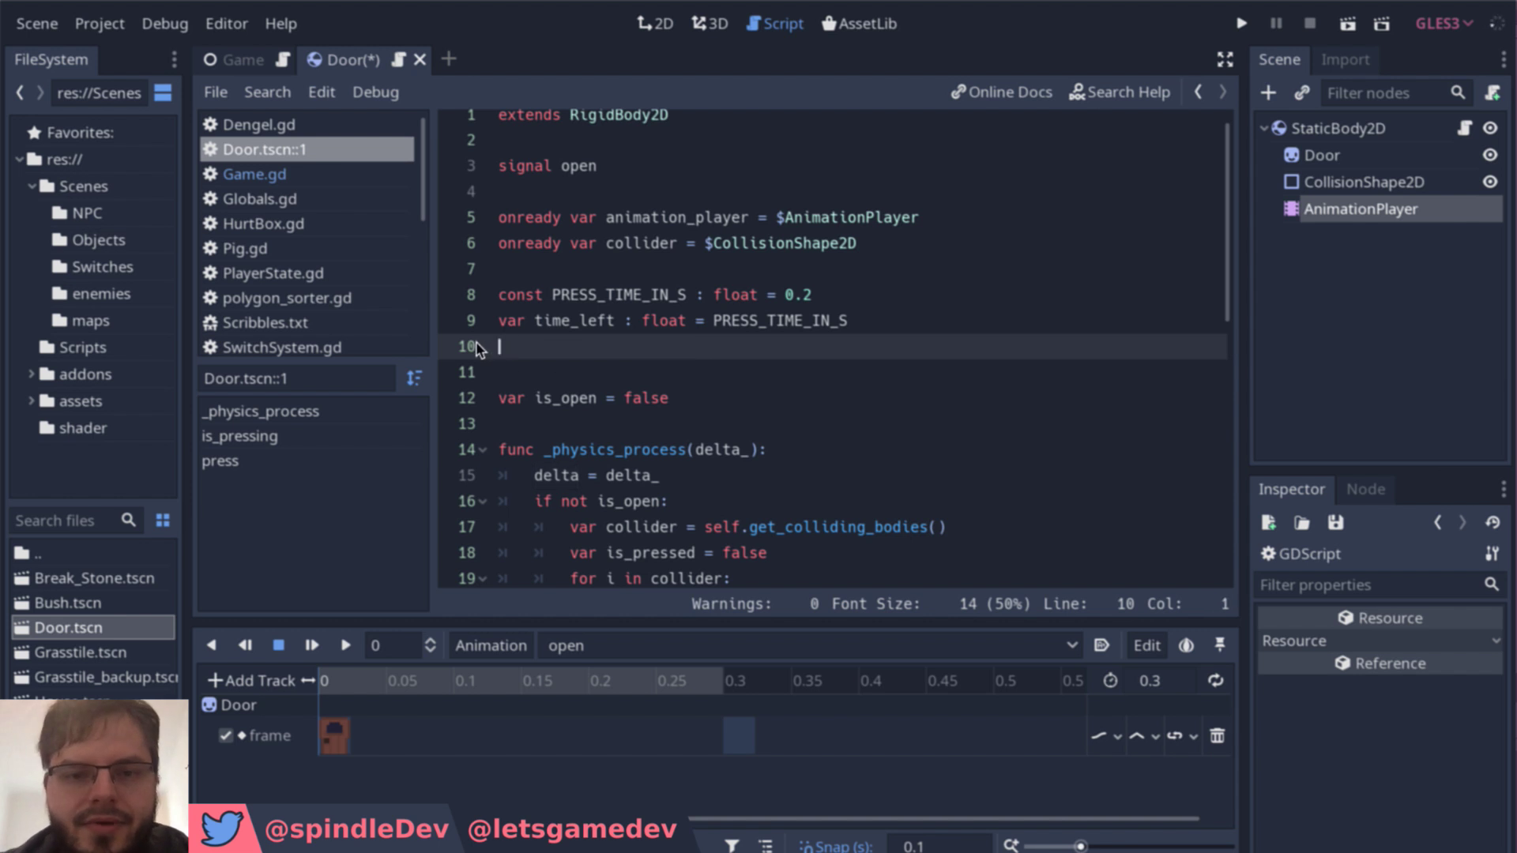
{"action": "key", "text": "BackSpace"}
{"action": "key", "text": "BackSpace"}
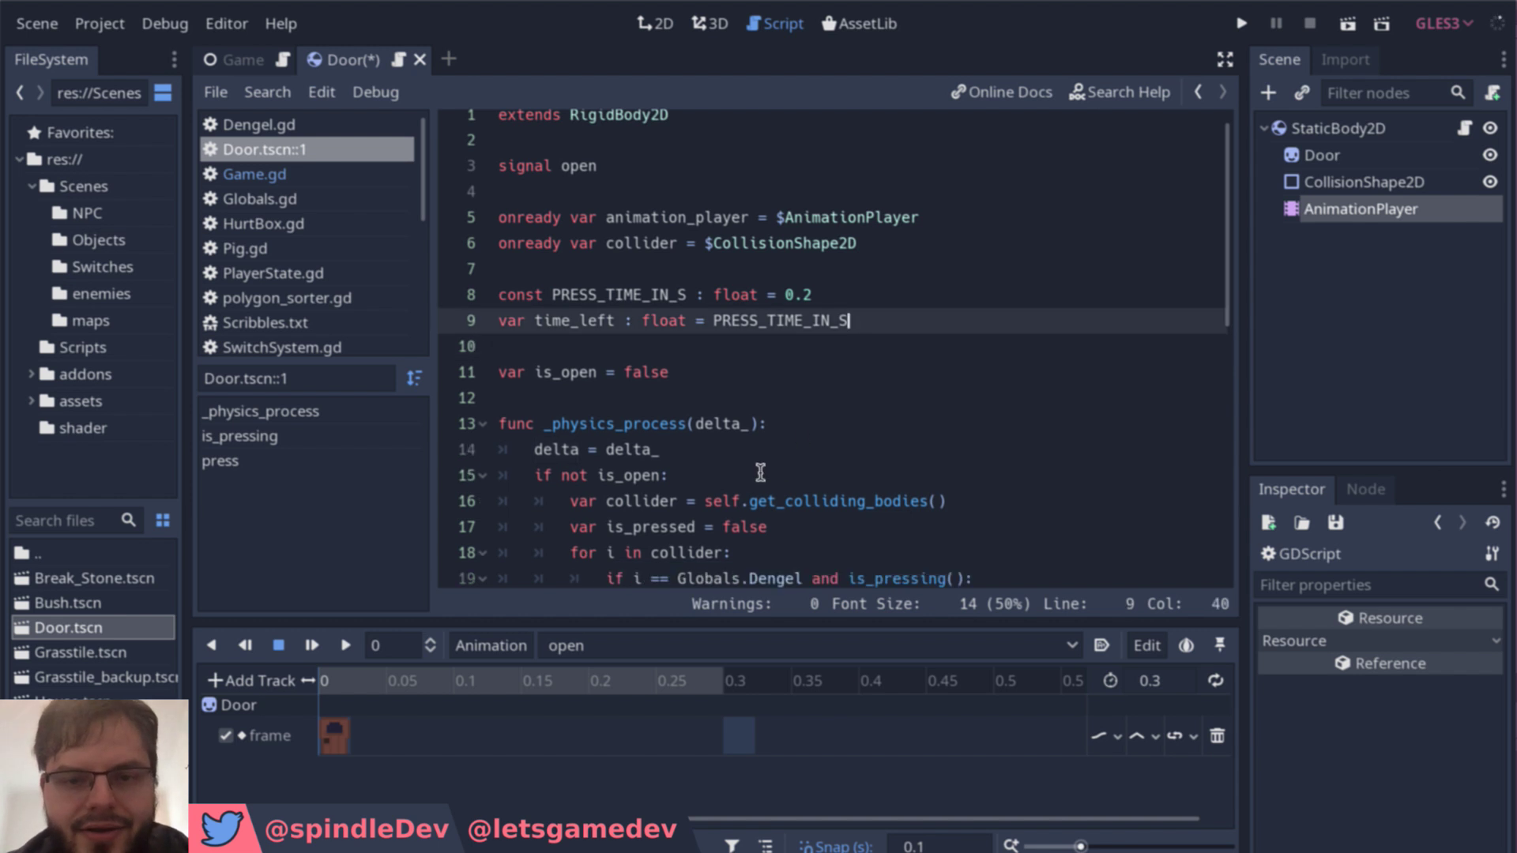
Step: Rename _physics_process's delta_ parameter to delta and erase the 'delta = delta_' line
{"action": "left_click", "coordinate": [753, 450]}
{"action": "key", "text": "Left"}
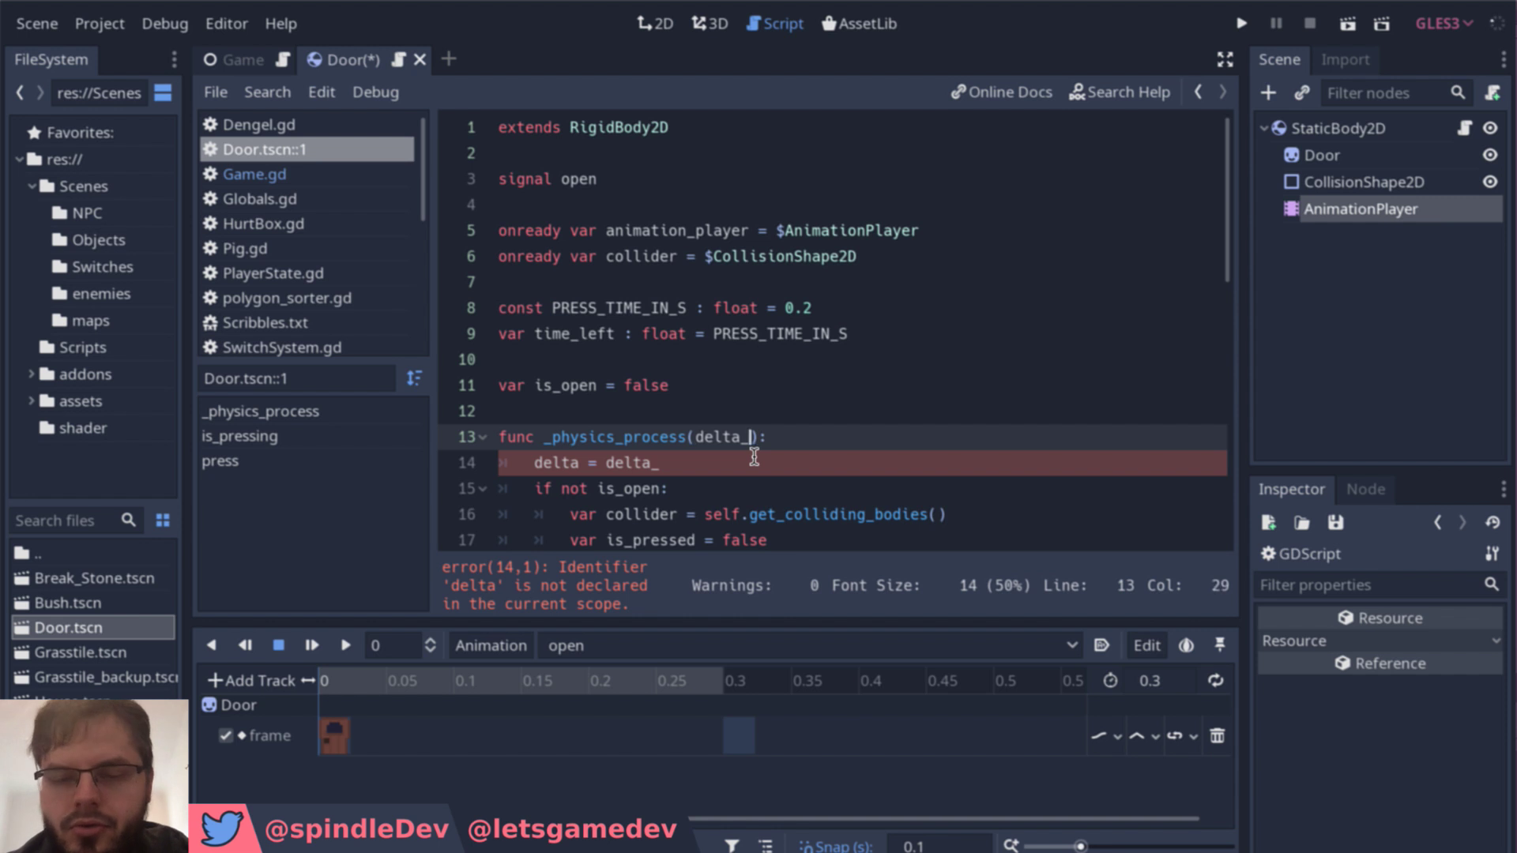
{"action": "key", "text": "BackSpace"}
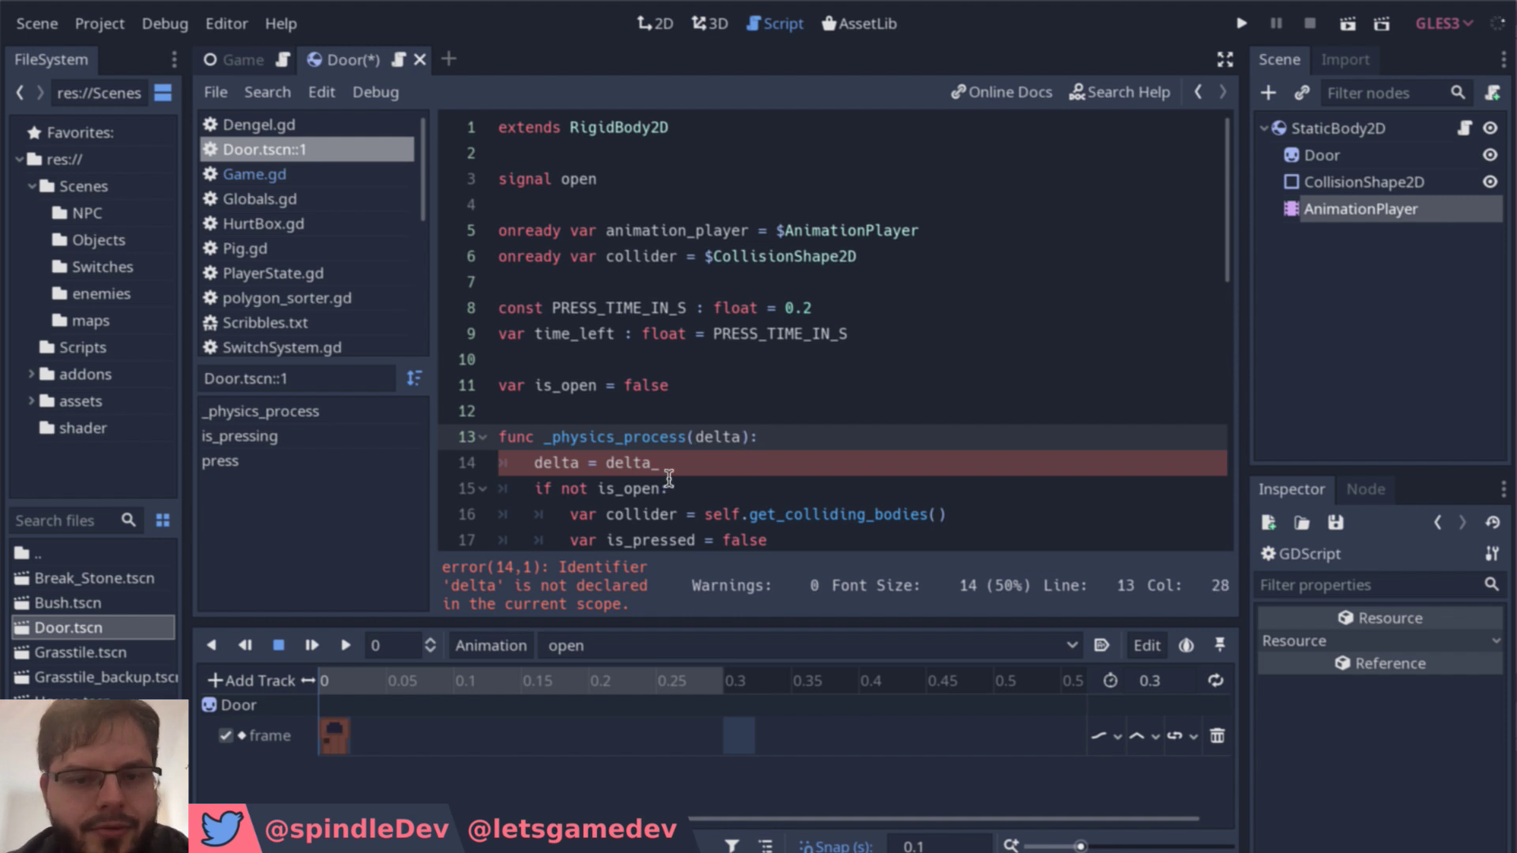
{"action": "left_click", "coordinate": [668, 466]}
{"action": "key", "text": "BackSpace"}
{"action": "key", "text": "BackSpace"}
{"action": "key", "text": "BackSpace"}
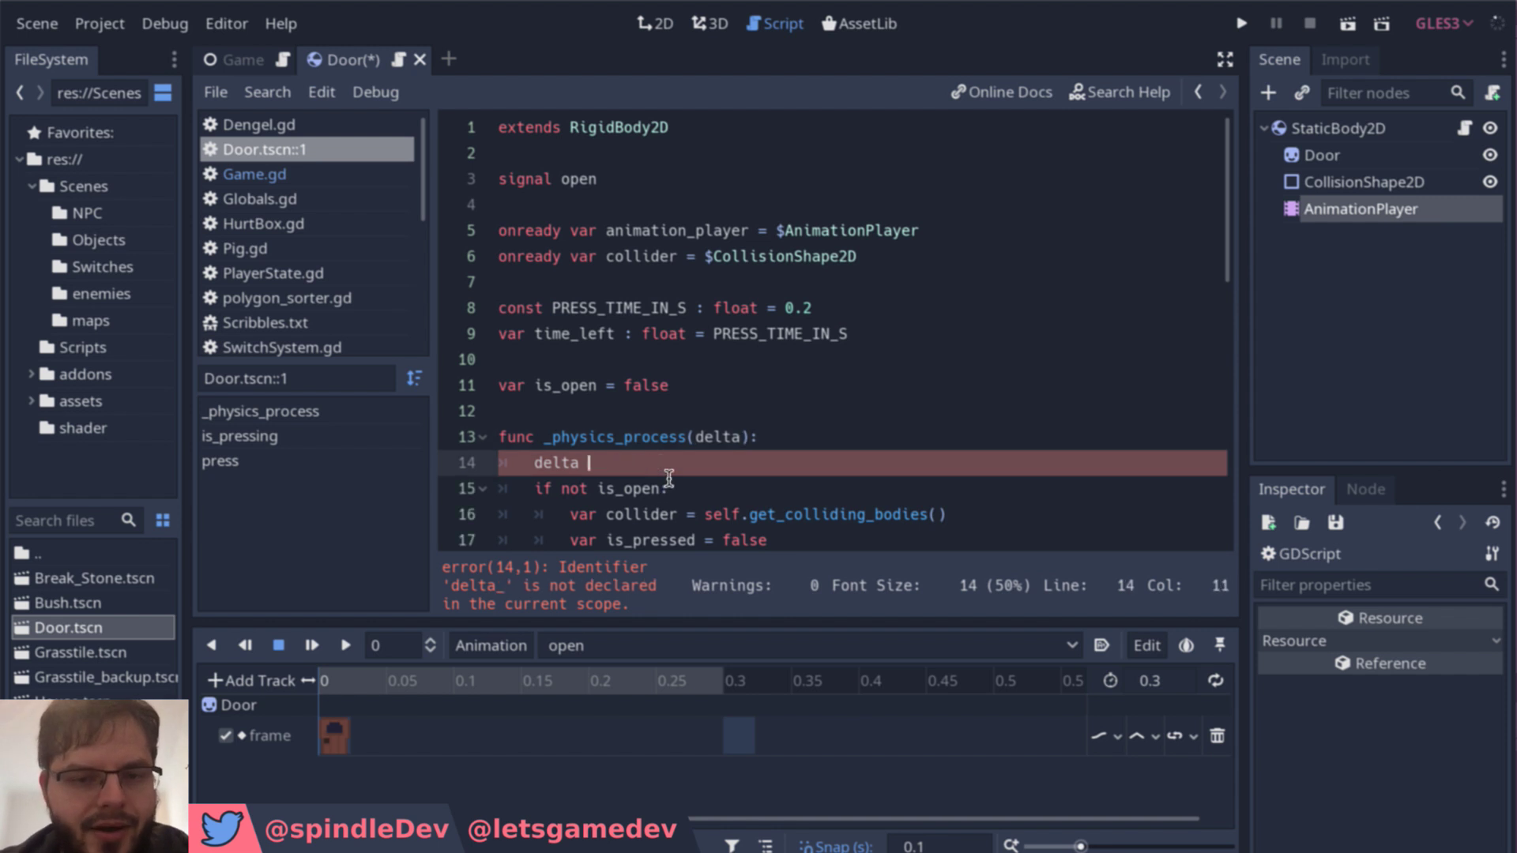
{"action": "key", "text": "BackSpace"}
{"action": "key", "text": "BackSpace"}
{"action": "key", "text": "BackSpace"}
{"action": "key", "text": "BackSpace"}
{"action": "key", "text": "BackSpace"}
{"action": "scroll", "coordinate": [668, 477], "scroll_direction": "down", "scroll_amount": 2}
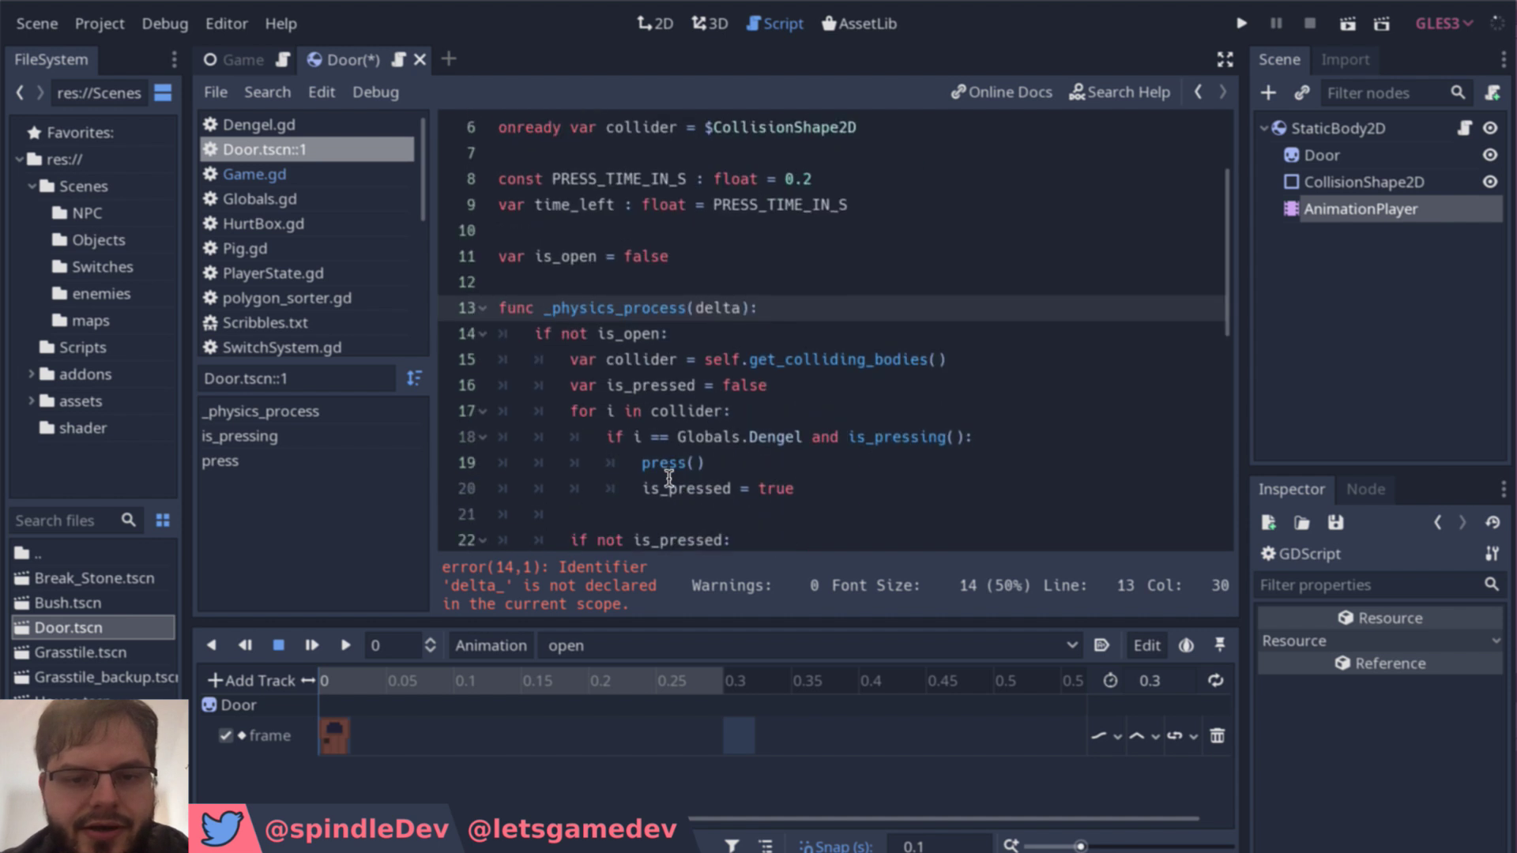
{"action": "scroll", "coordinate": [669, 478], "scroll_direction": "down", "scroll_amount": 1}
Step: Add delta inside the press() call on line 19 and as press()'s parameter on line 26
{"action": "left_click", "coordinate": [695, 387]}
{"action": "type", "text": "delta"}
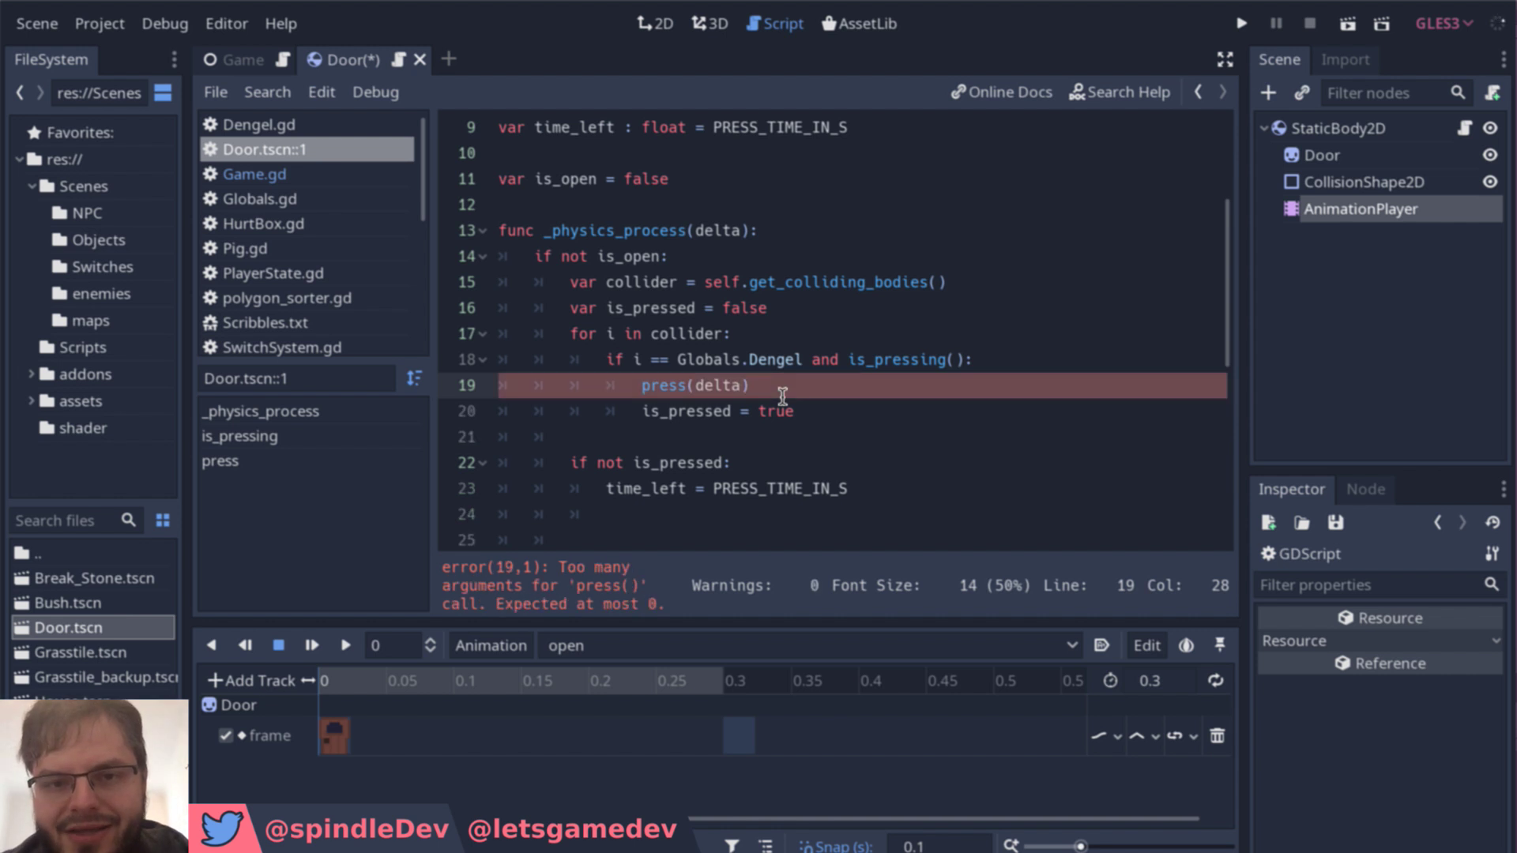
{"action": "scroll", "coordinate": [783, 395], "scroll_direction": "down", "scroll_amount": 3}
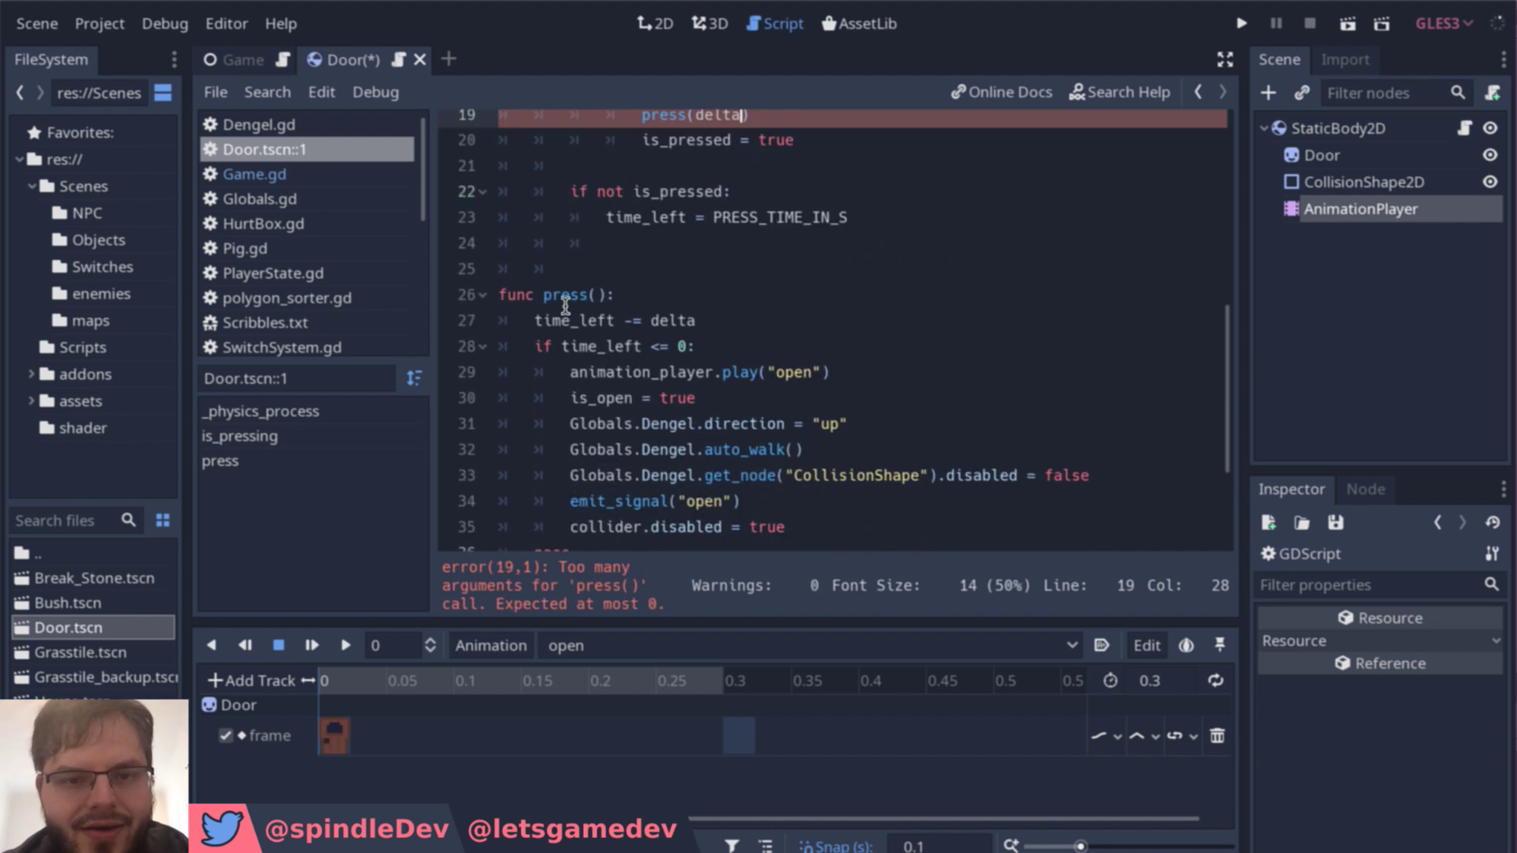
{"action": "left_click", "coordinate": [598, 300]}
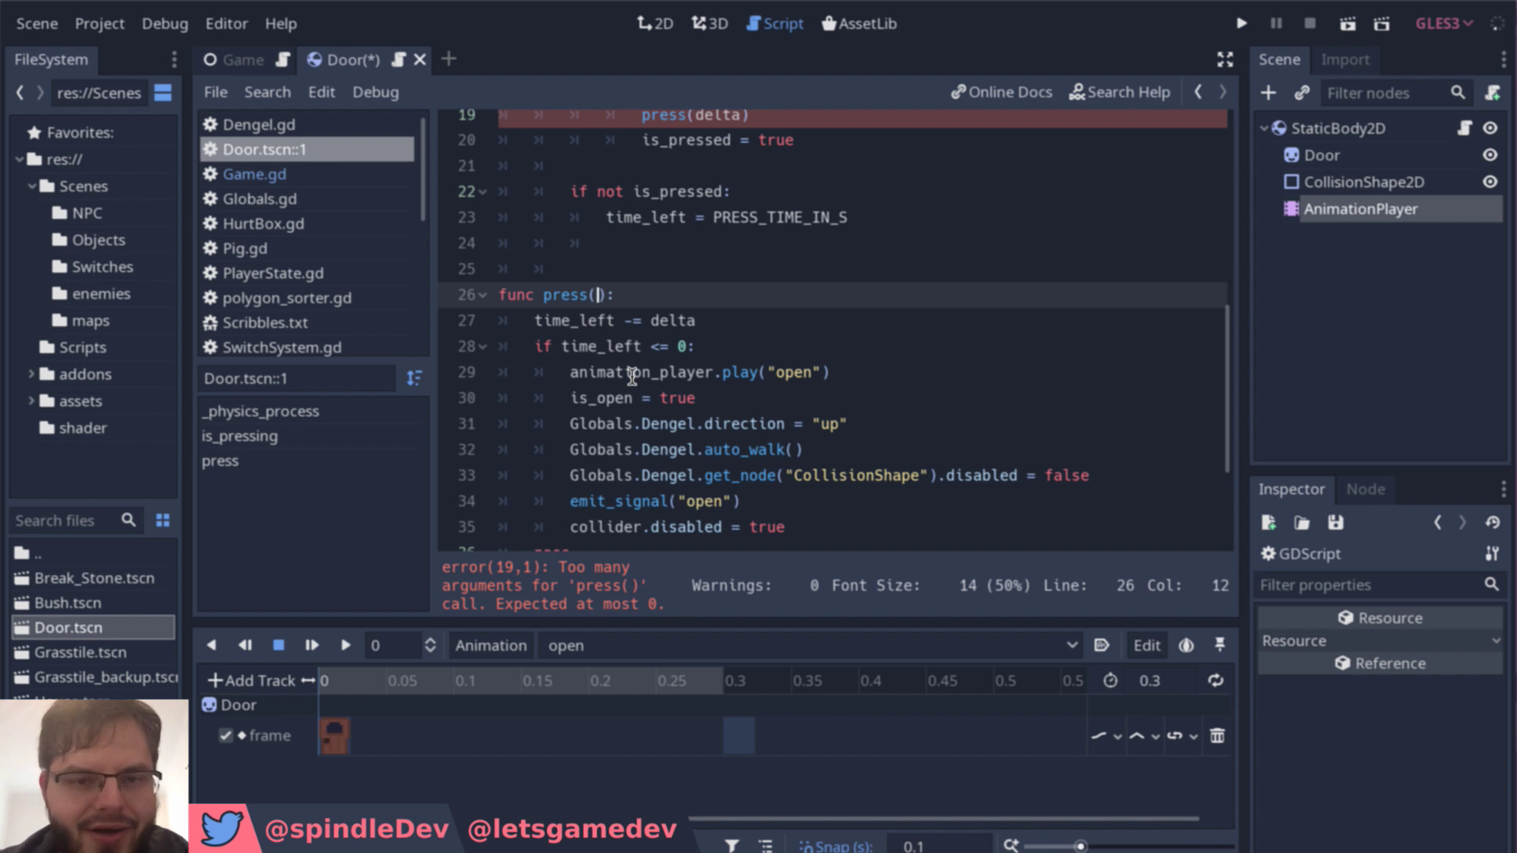
{"action": "type", "text": "delt"}
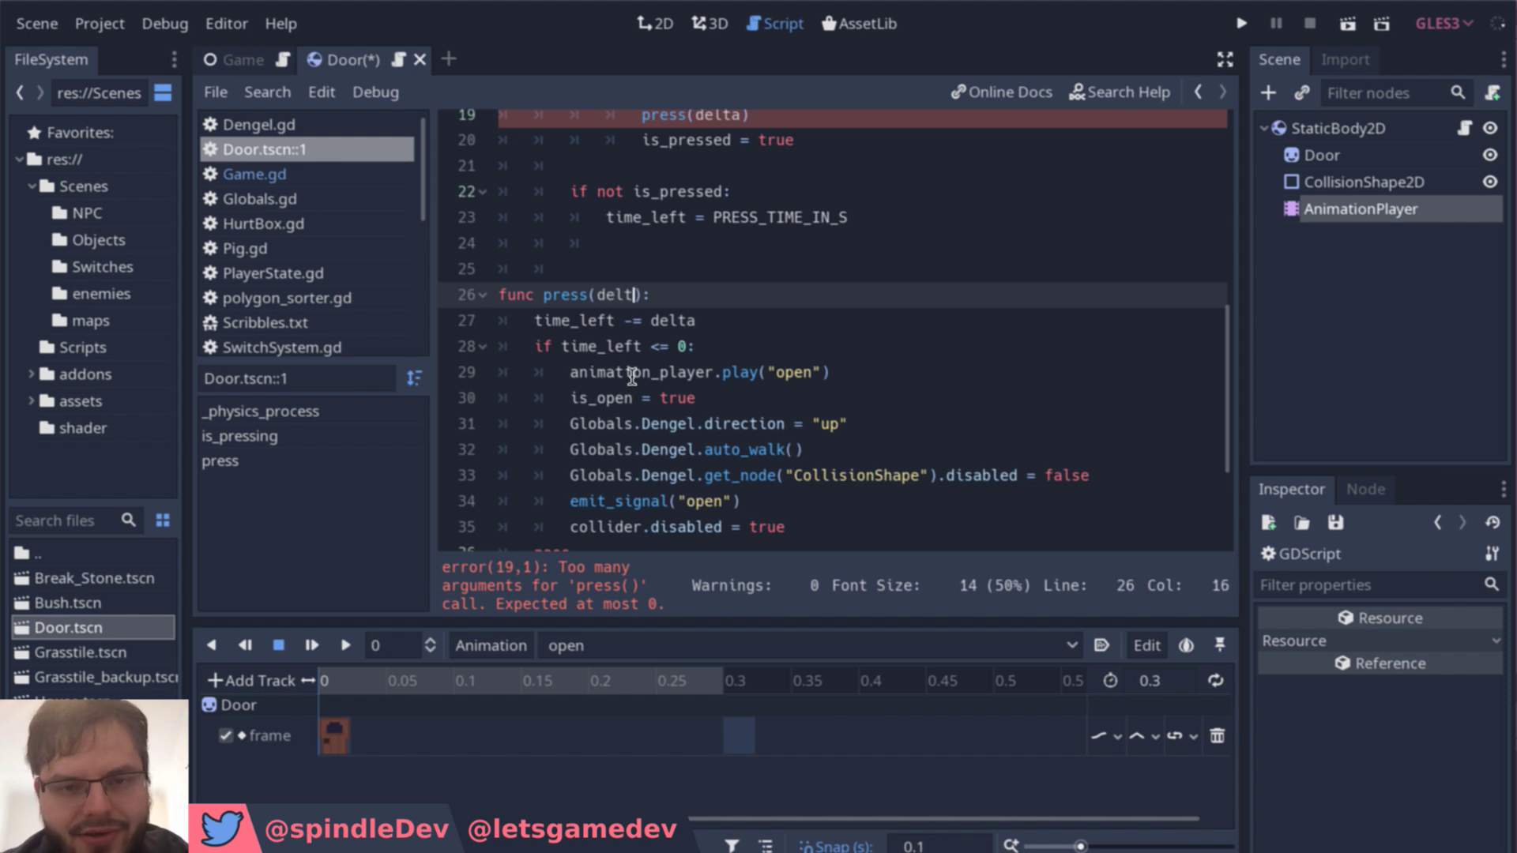
{"action": "type", "text": "a"}
{"action": "left_click", "coordinate": [737, 332]}
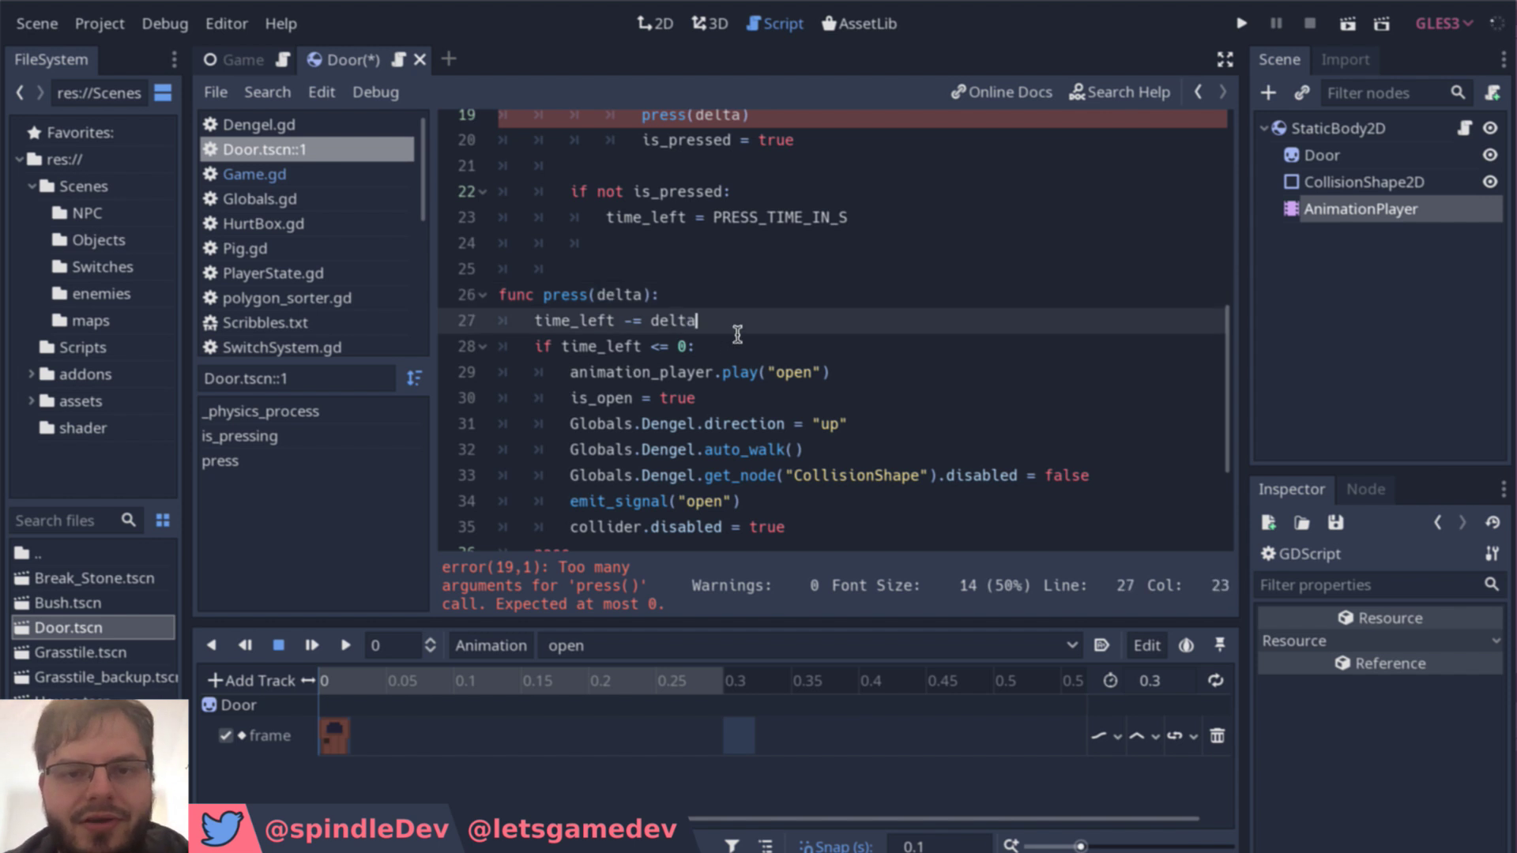
{"action": "scroll", "coordinate": [738, 335], "scroll_direction": "up", "scroll_amount": 3}
{"action": "scroll", "coordinate": [737, 334], "scroll_direction": "down", "scroll_amount": 1}
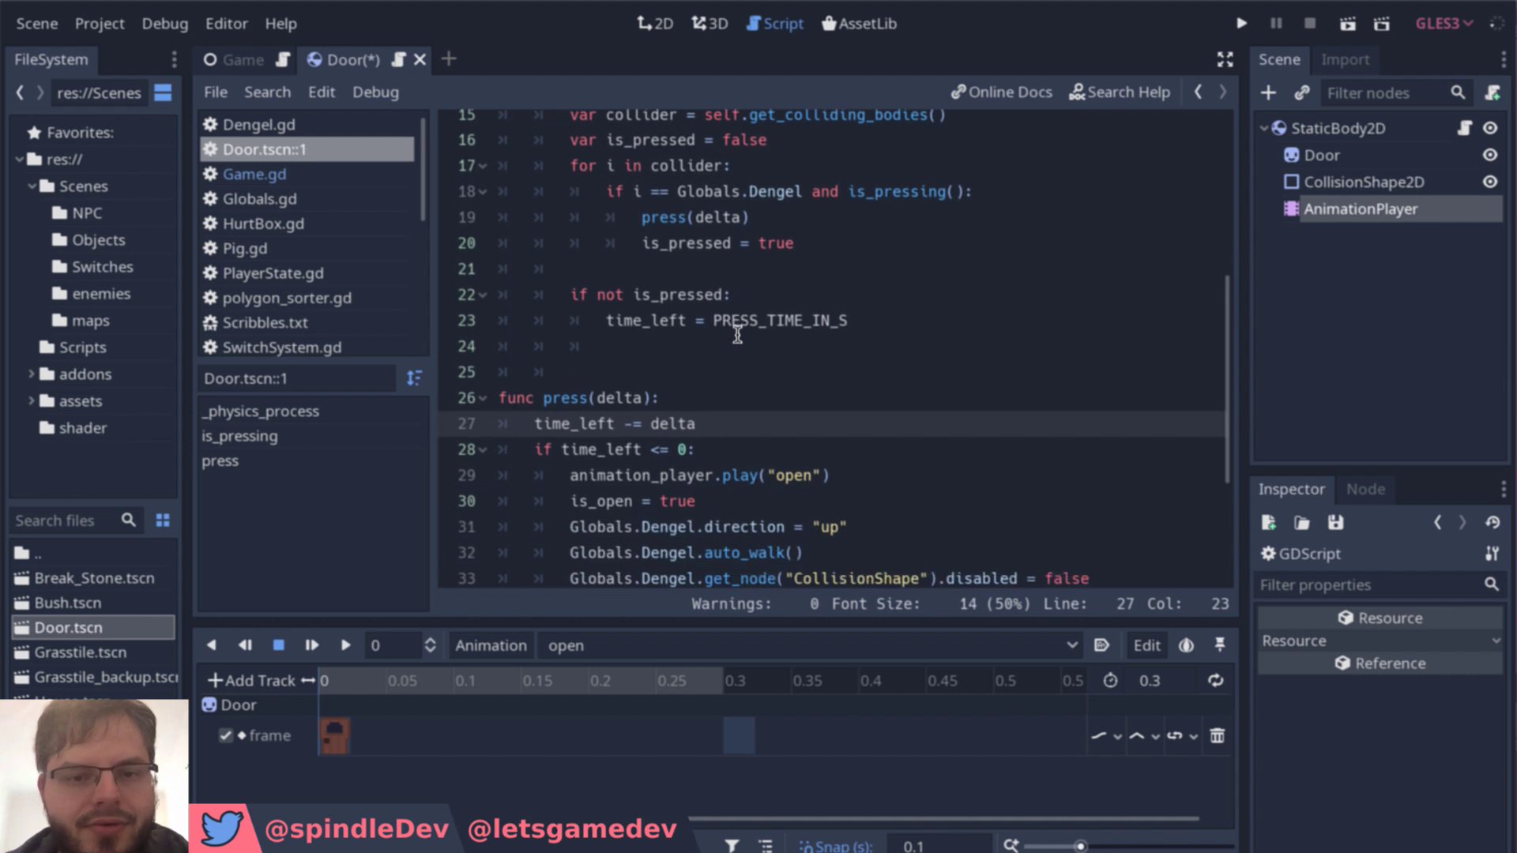
{"action": "scroll", "coordinate": [737, 334], "scroll_direction": "down", "scroll_amount": 2}
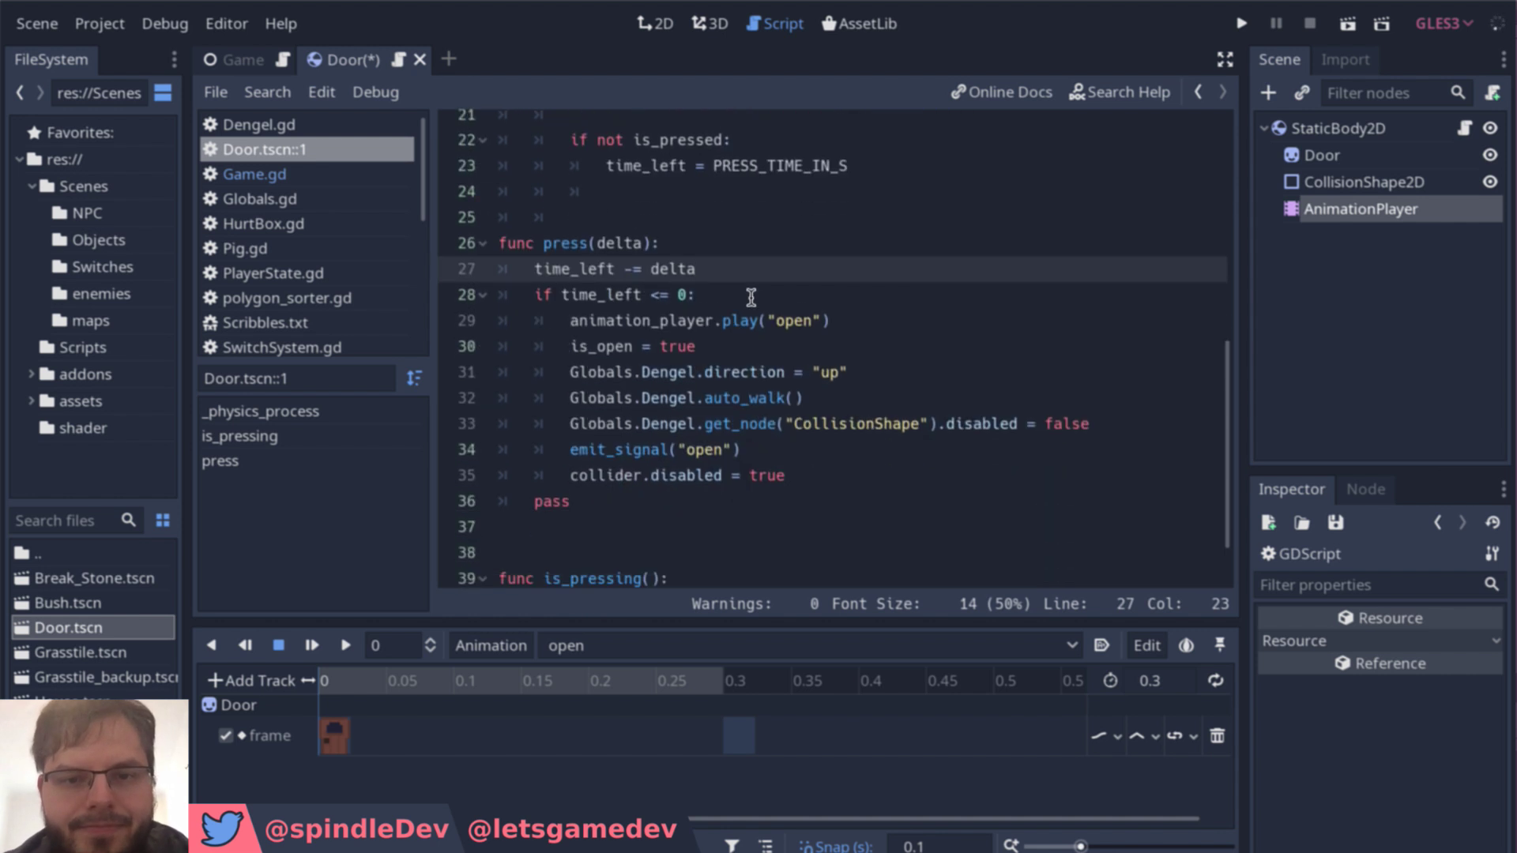
Step: Delete the leftover pass statement at the end of press()
{"action": "double_click", "coordinate": [569, 269]}
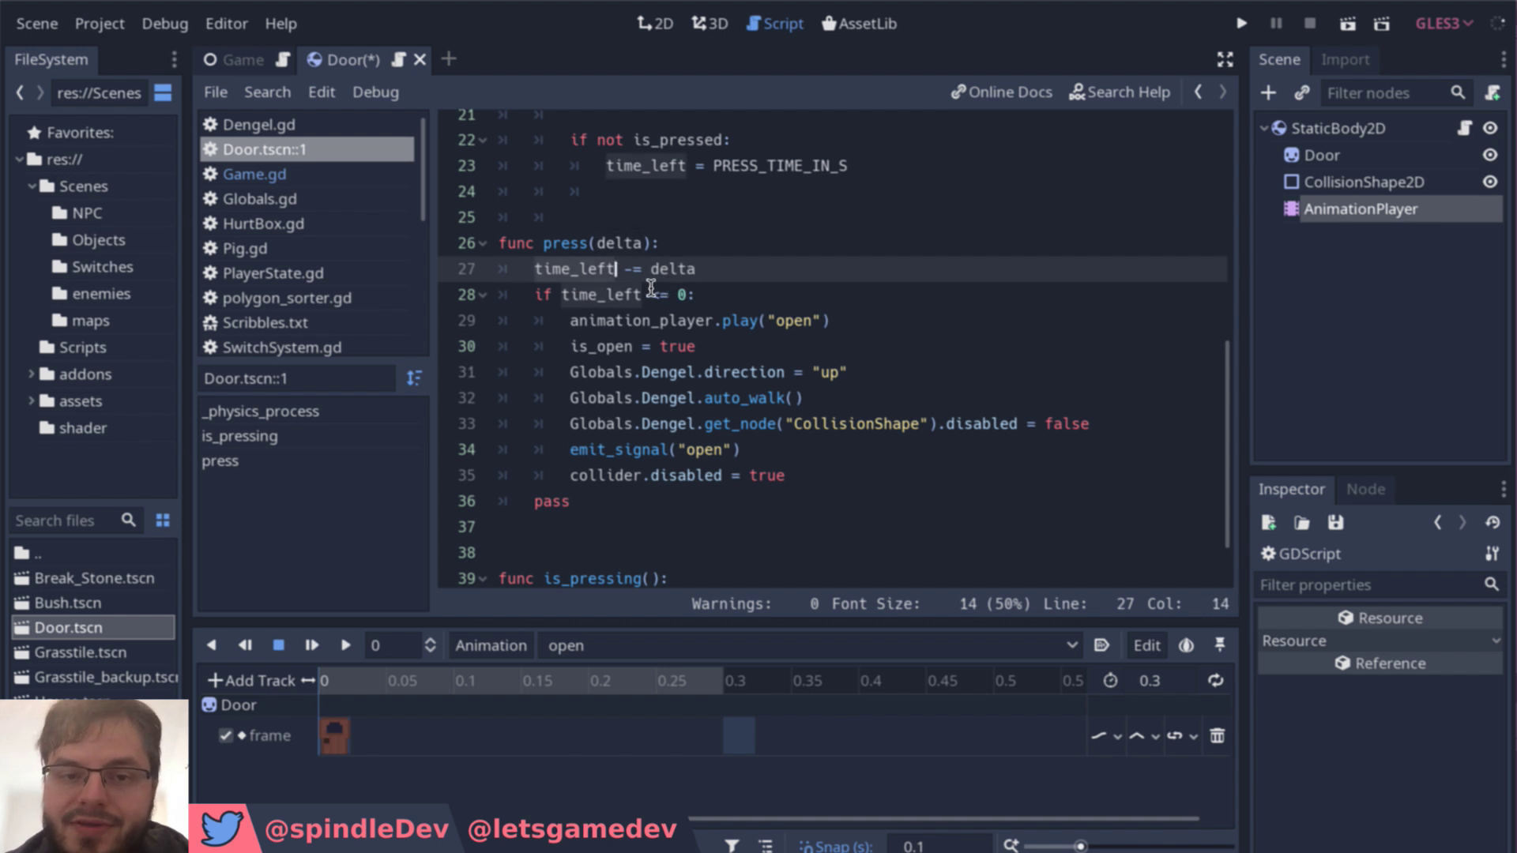
{"action": "left_click", "coordinate": [706, 281]}
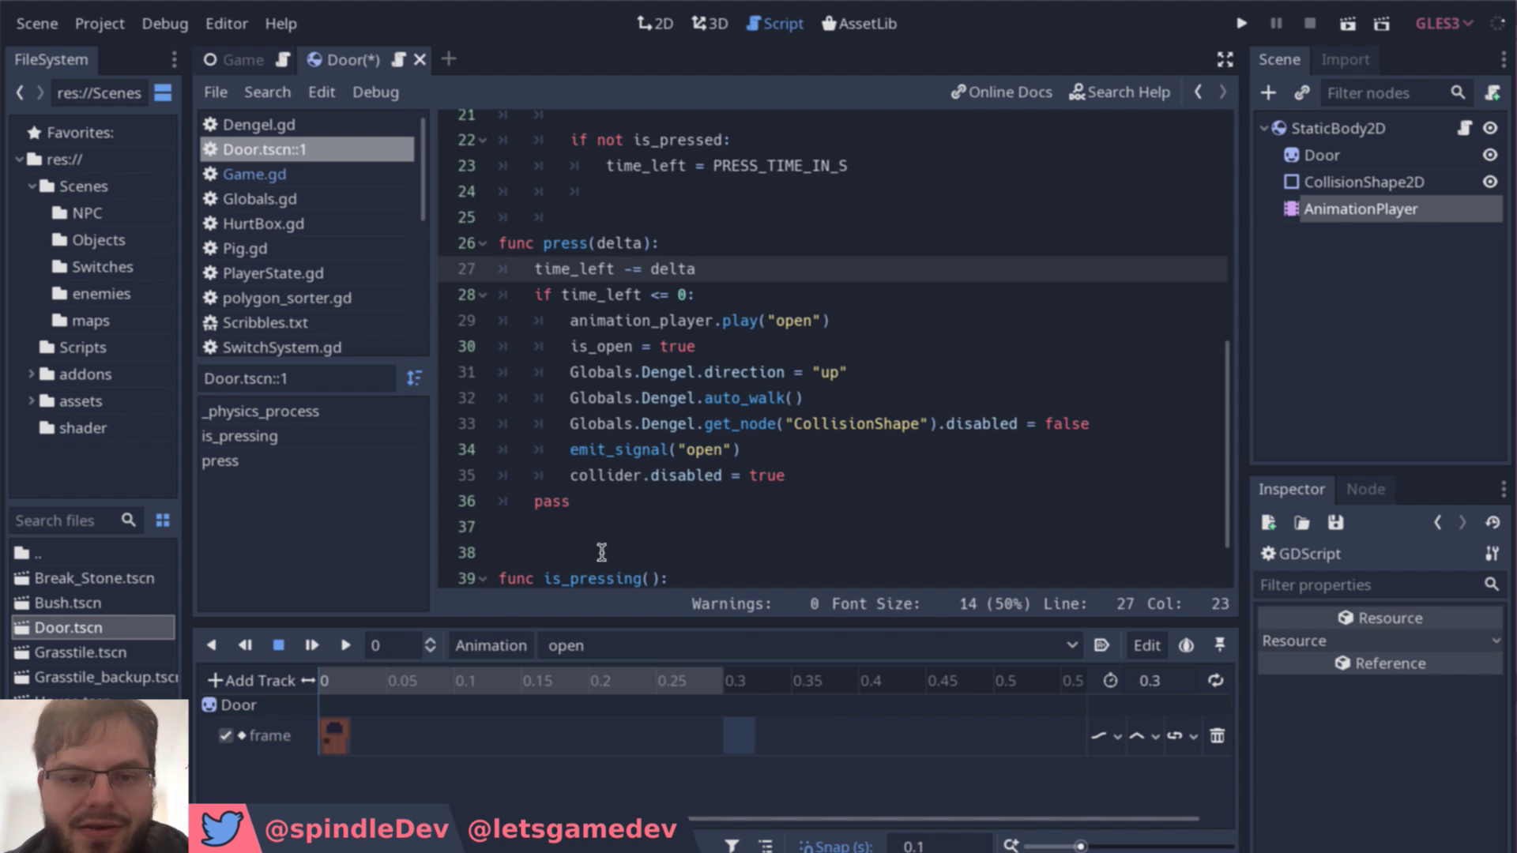
{"action": "left_click_drag", "start_coordinate": [593, 513], "coordinate": [490, 512]}
{"action": "key", "text": "BackSpace"}
{"action": "key", "text": "BackSpace"}
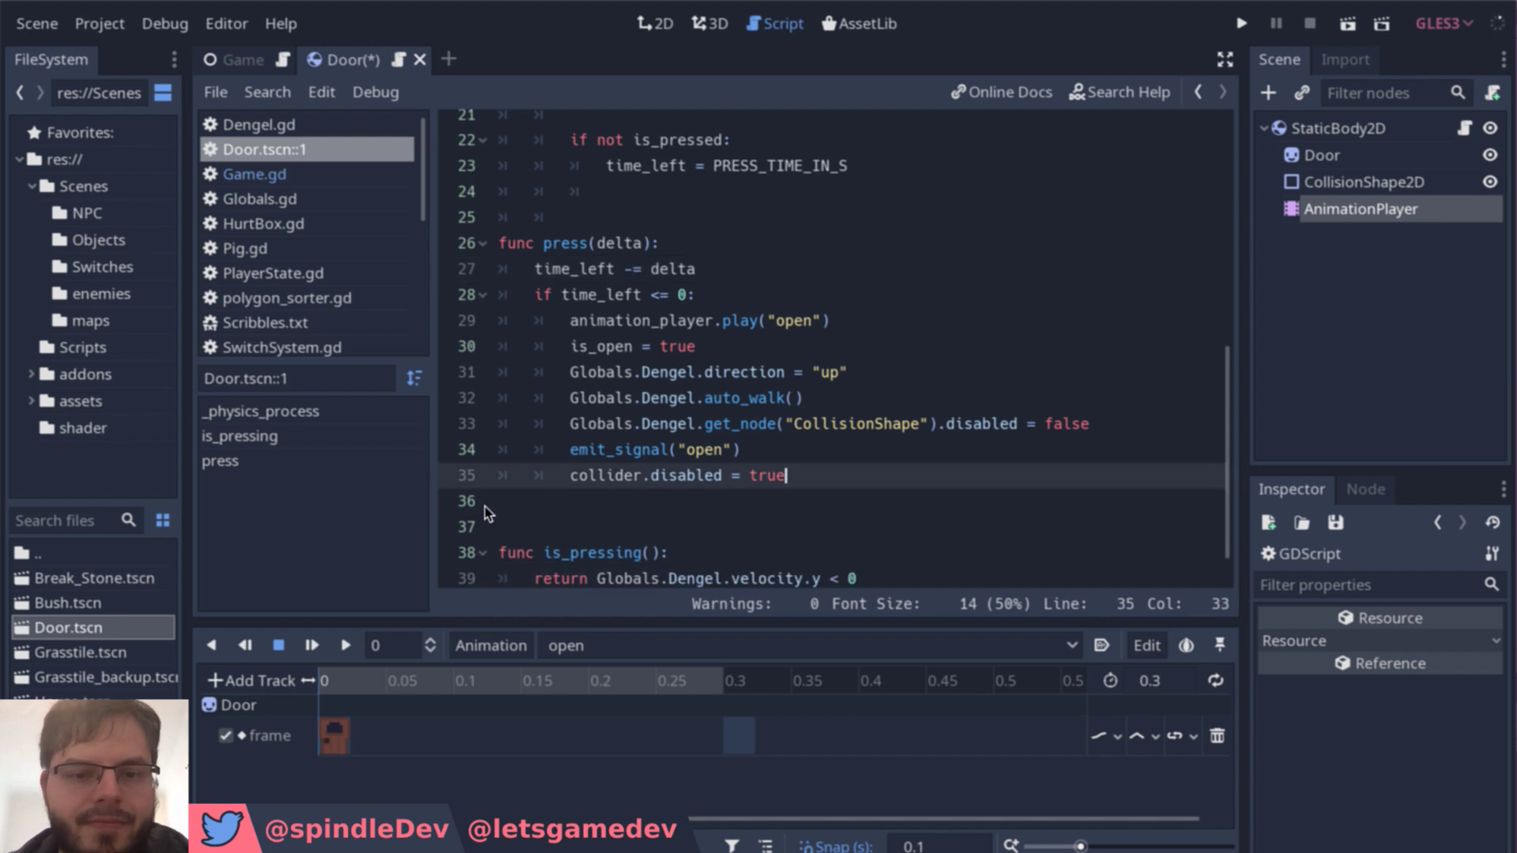
Step: Review press()'s time_left check and its door-opening statements, including the open animation and is_open
{"action": "double_click", "coordinate": [605, 306]}
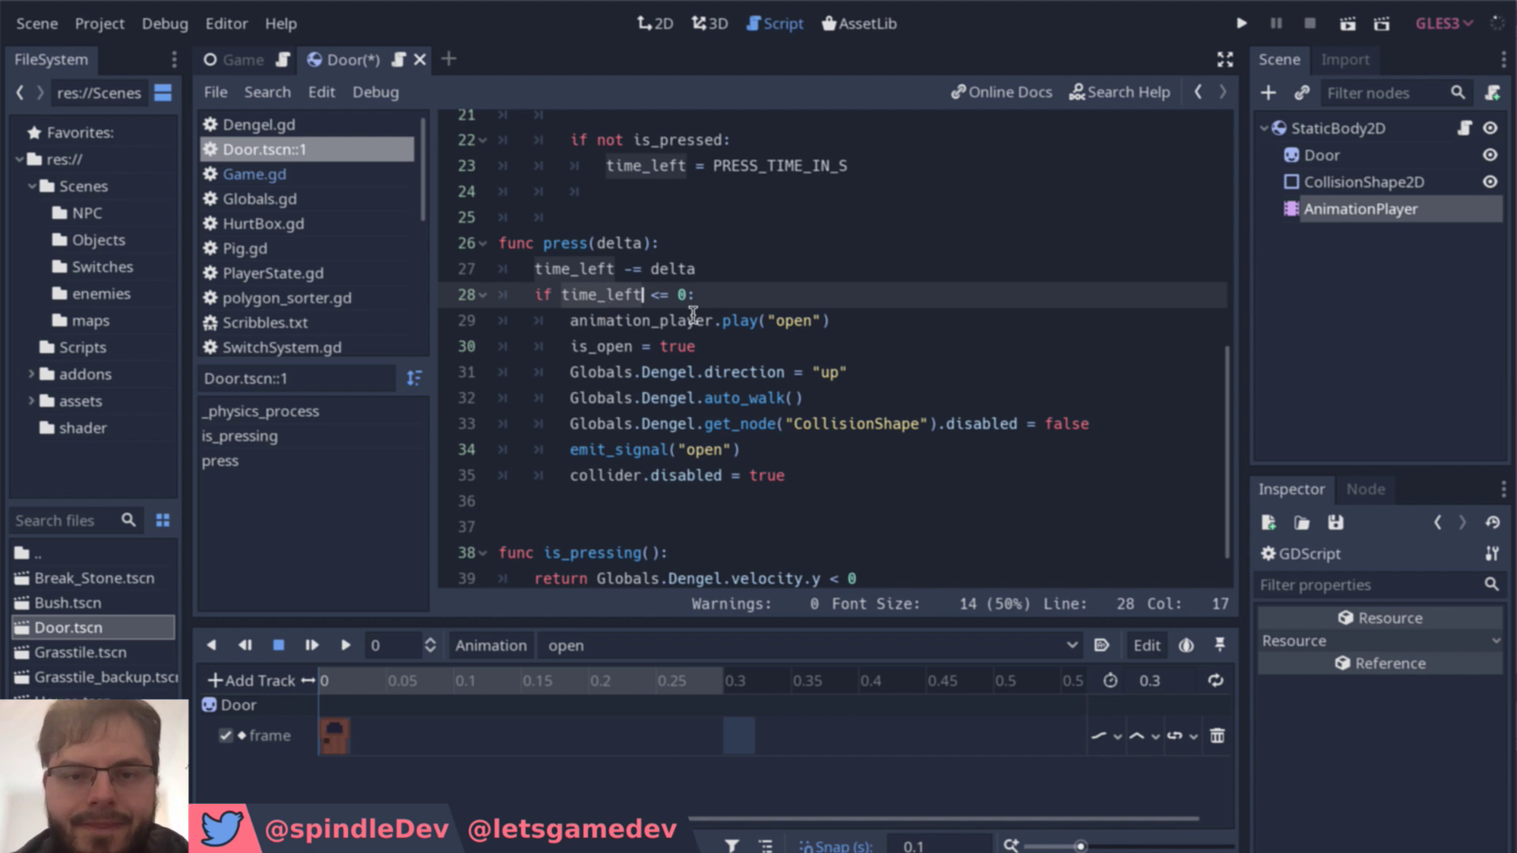
{"action": "left_click", "coordinate": [722, 297]}
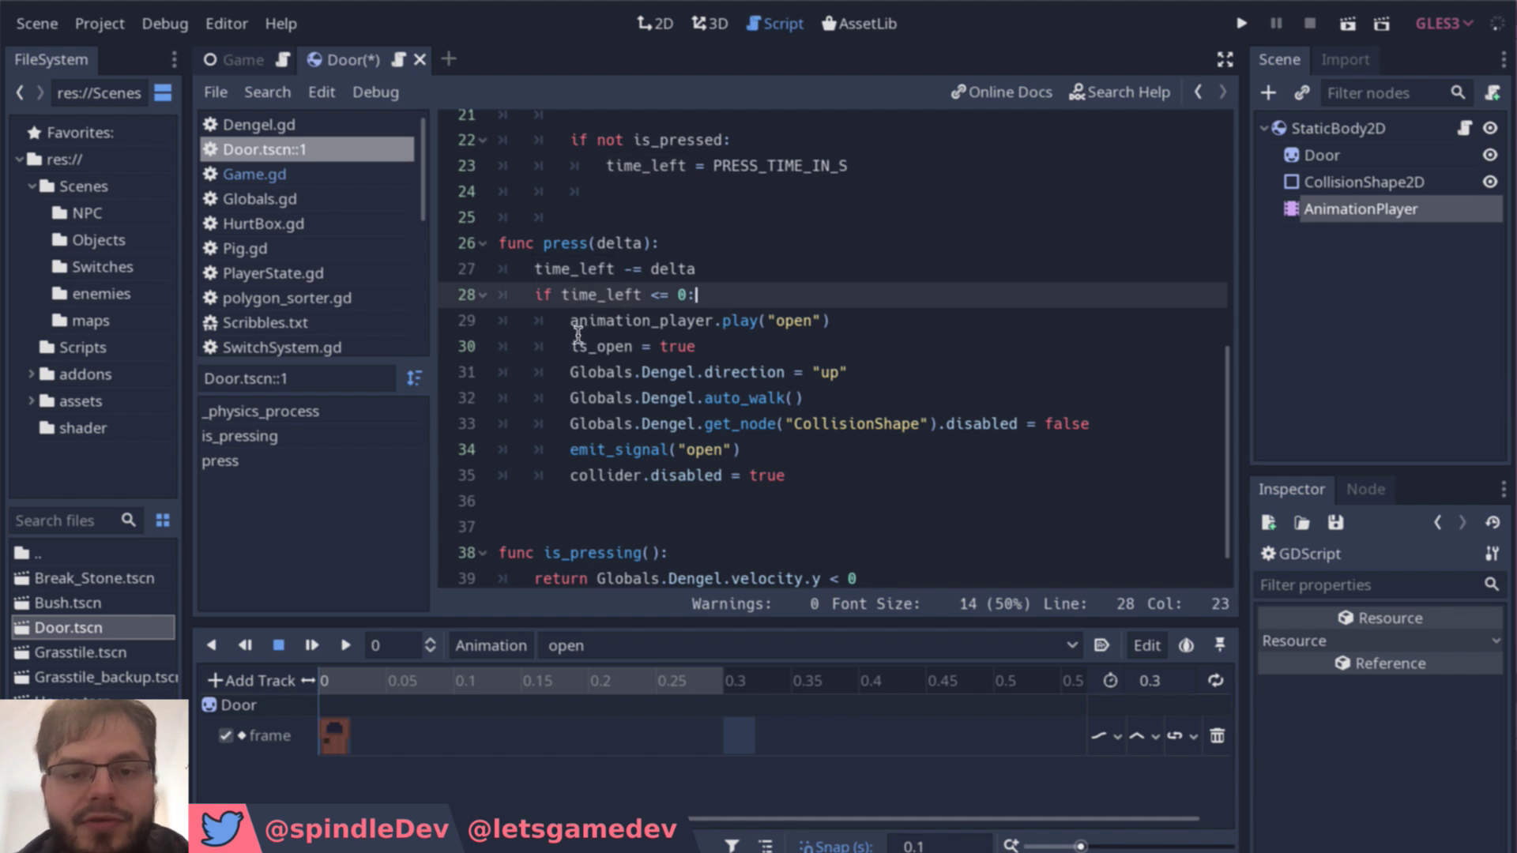
{"action": "left_click_drag", "start_coordinate": [570, 322], "coordinate": [877, 485]}
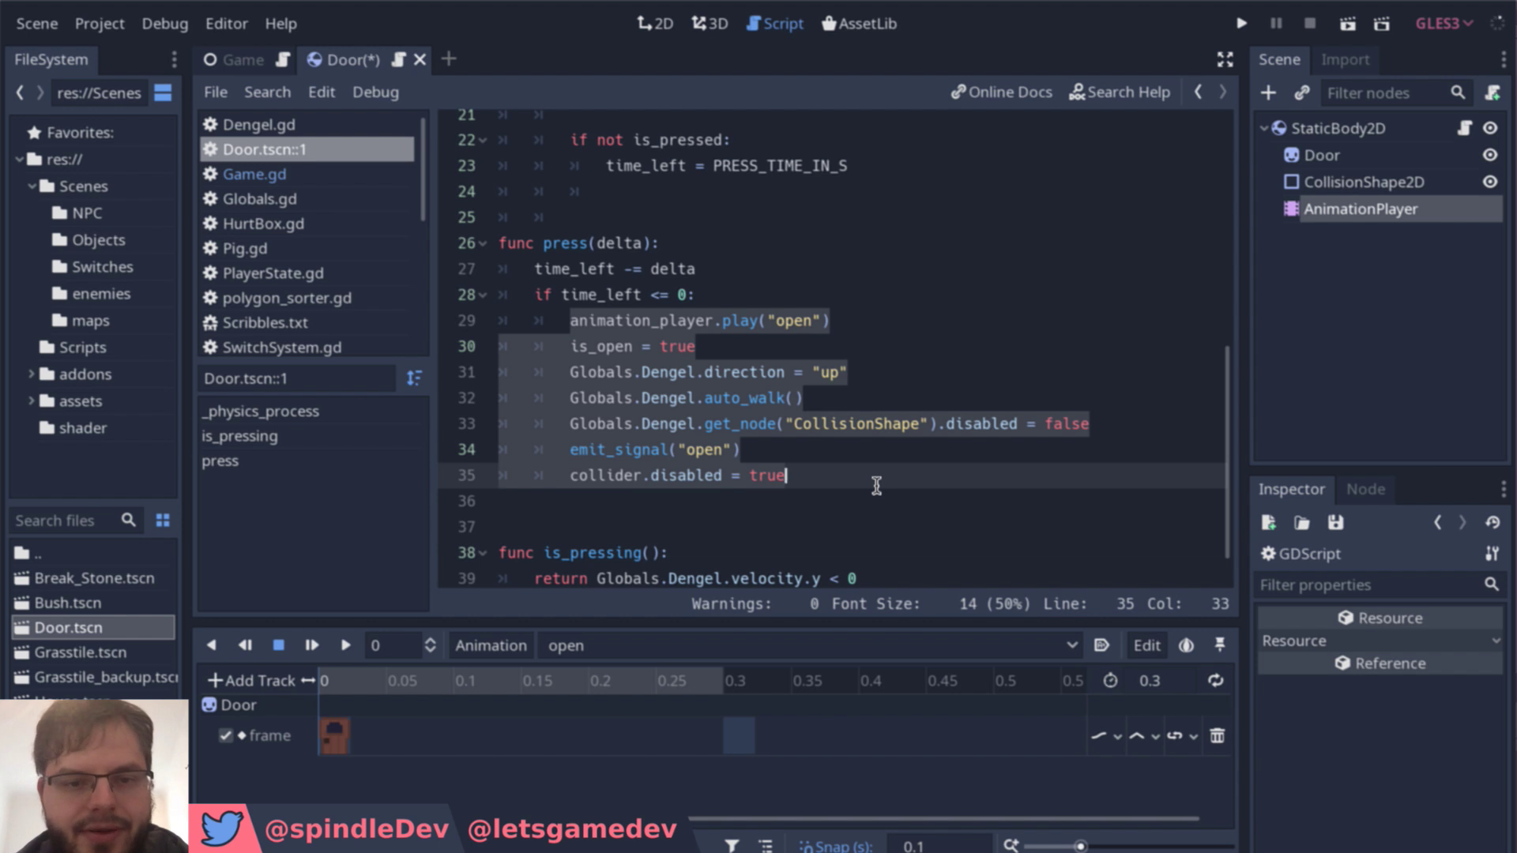
{"action": "left_click", "coordinate": [794, 300]}
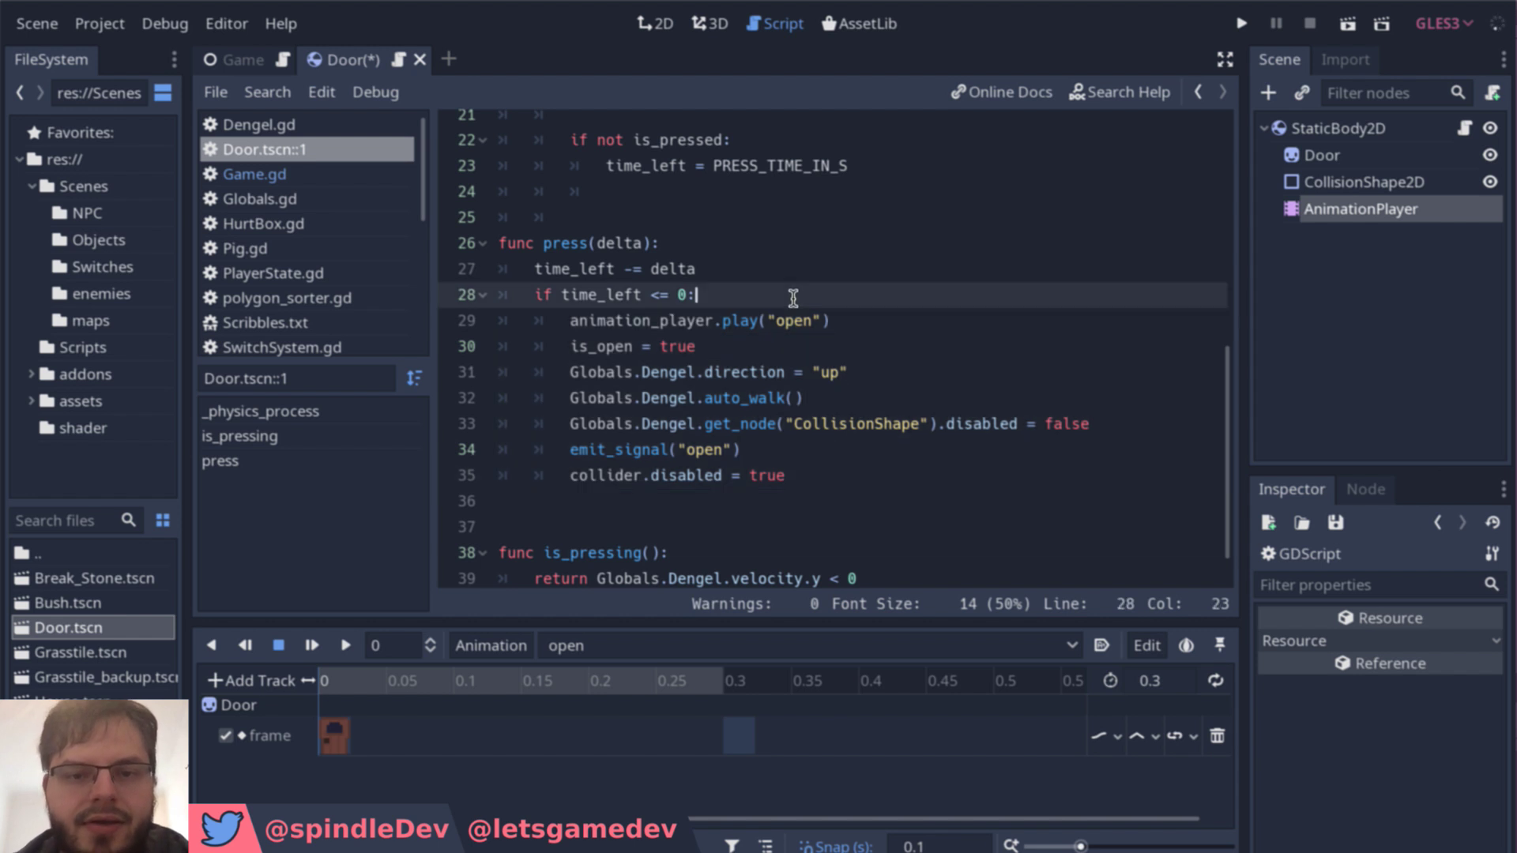
{"action": "key", "text": "ctrl+Right"}
{"action": "key", "text": "ctrl+Right"}
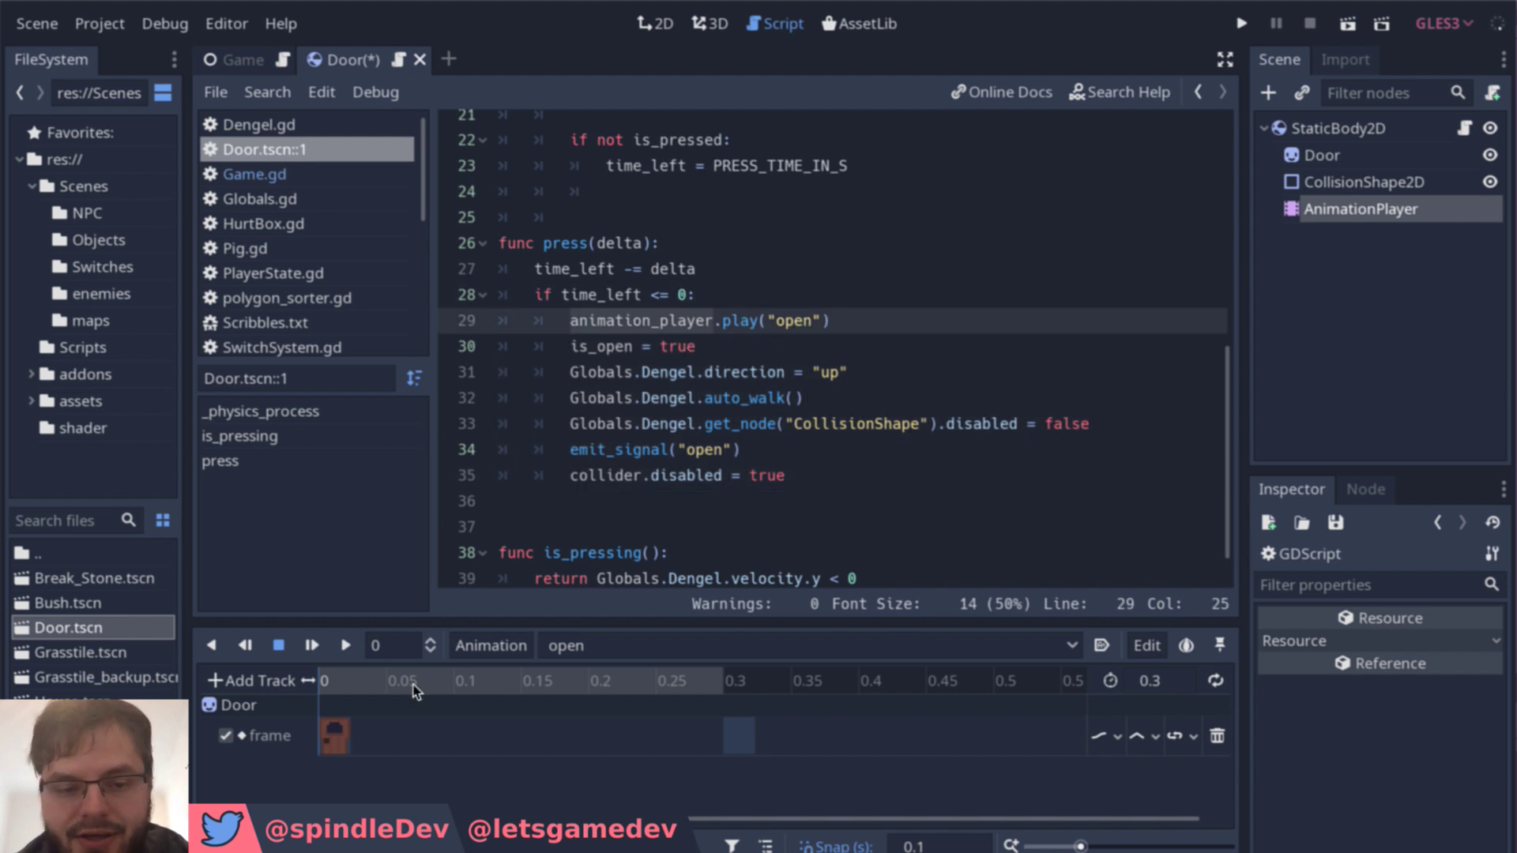
{"action": "double_click", "coordinate": [805, 322]}
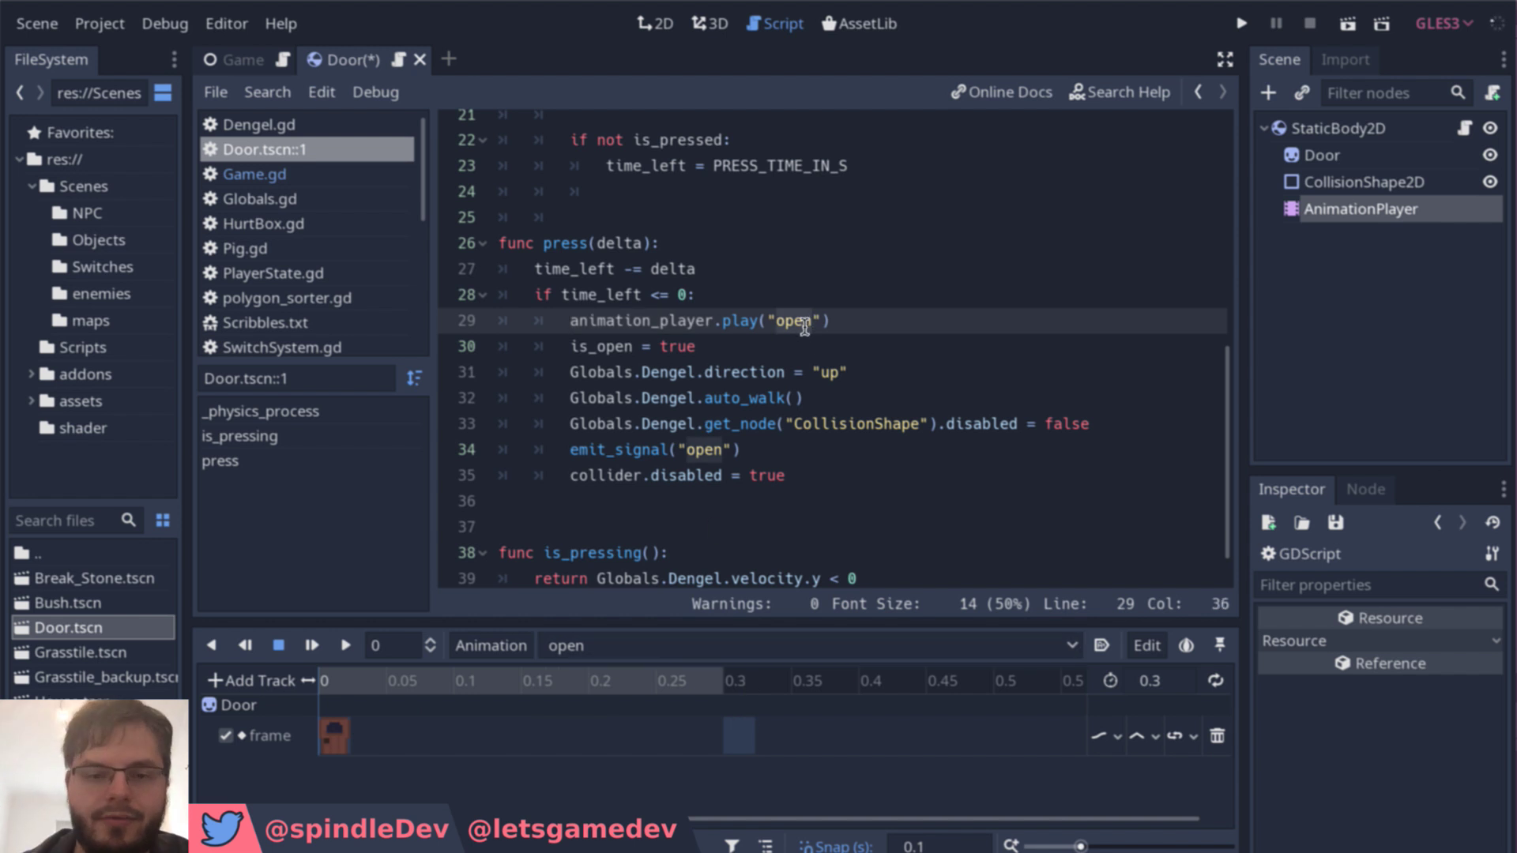
{"action": "double_click", "coordinate": [603, 347]}
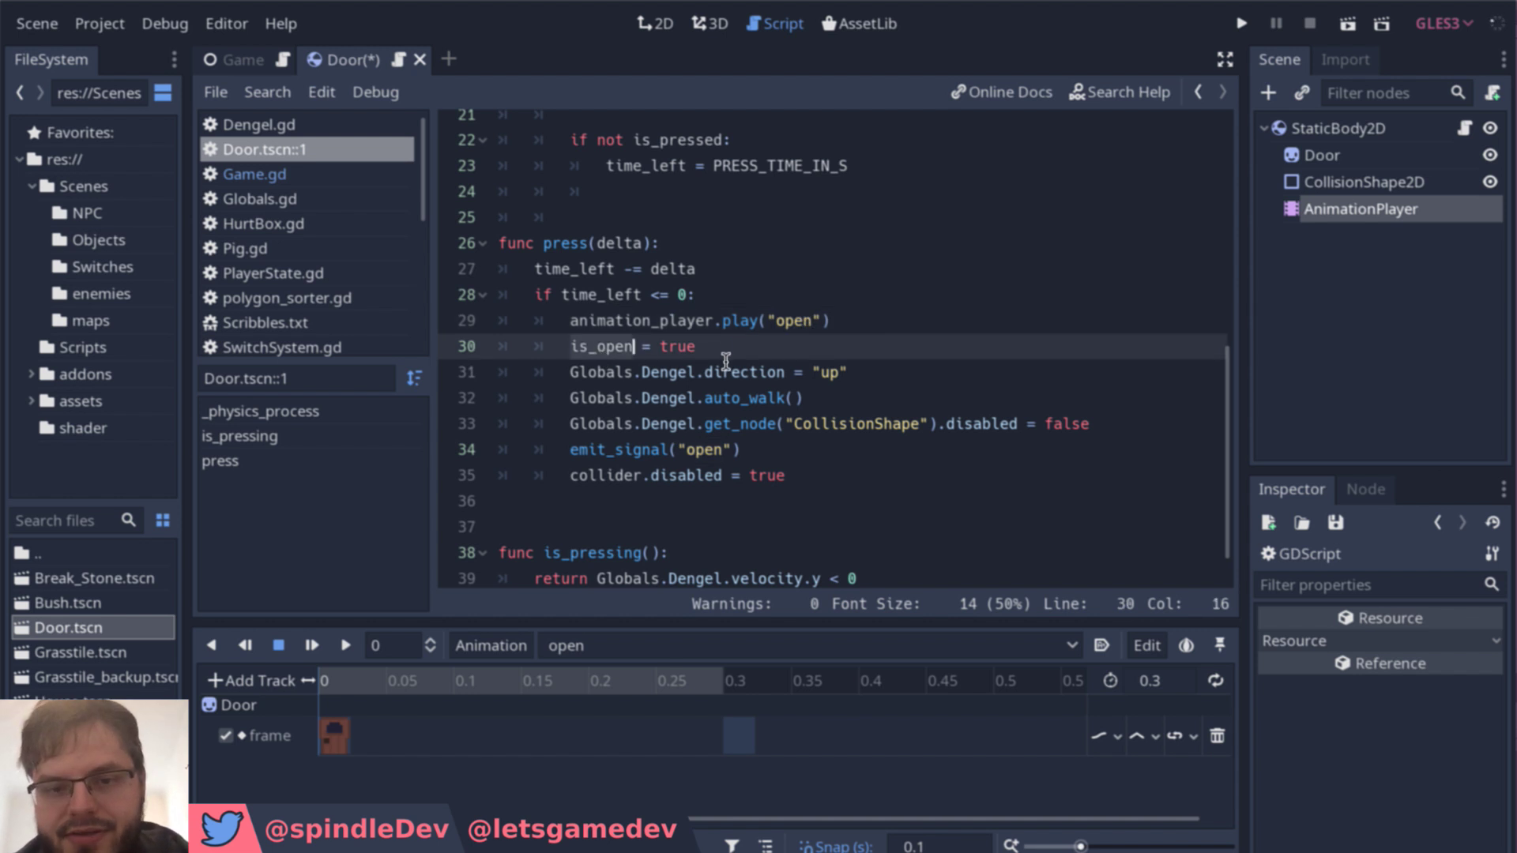
{"action": "scroll", "coordinate": [726, 361], "scroll_direction": "up", "scroll_amount": 2}
{"action": "scroll", "coordinate": [725, 361], "scroll_direction": "up", "scroll_amount": 3}
{"action": "scroll", "coordinate": [725, 361], "scroll_direction": "down", "scroll_amount": 1}
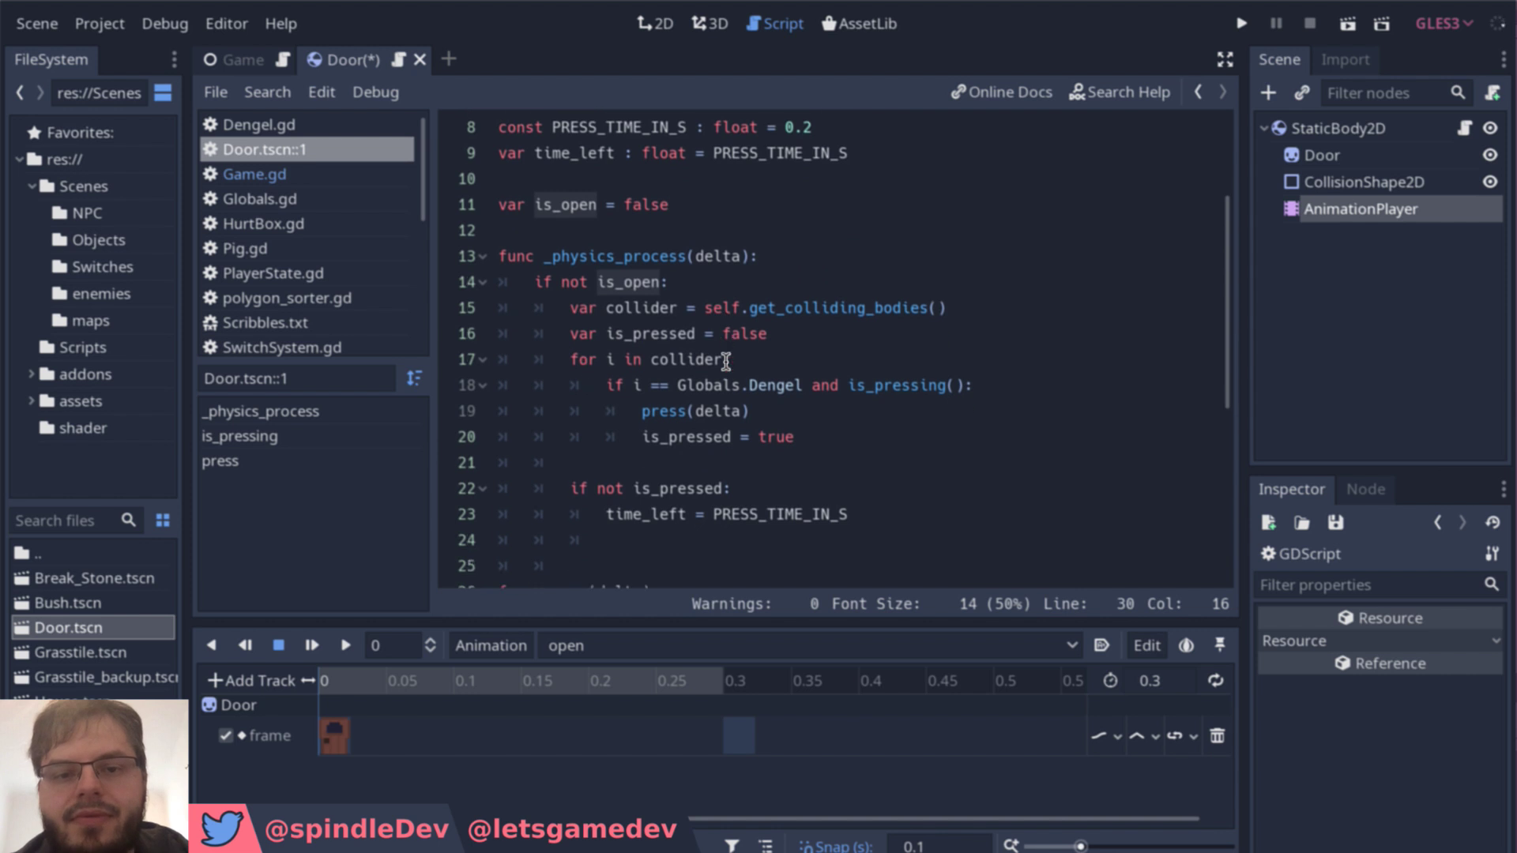
{"action": "left_click_drag", "start_coordinate": [532, 269], "coordinate": [870, 503]}
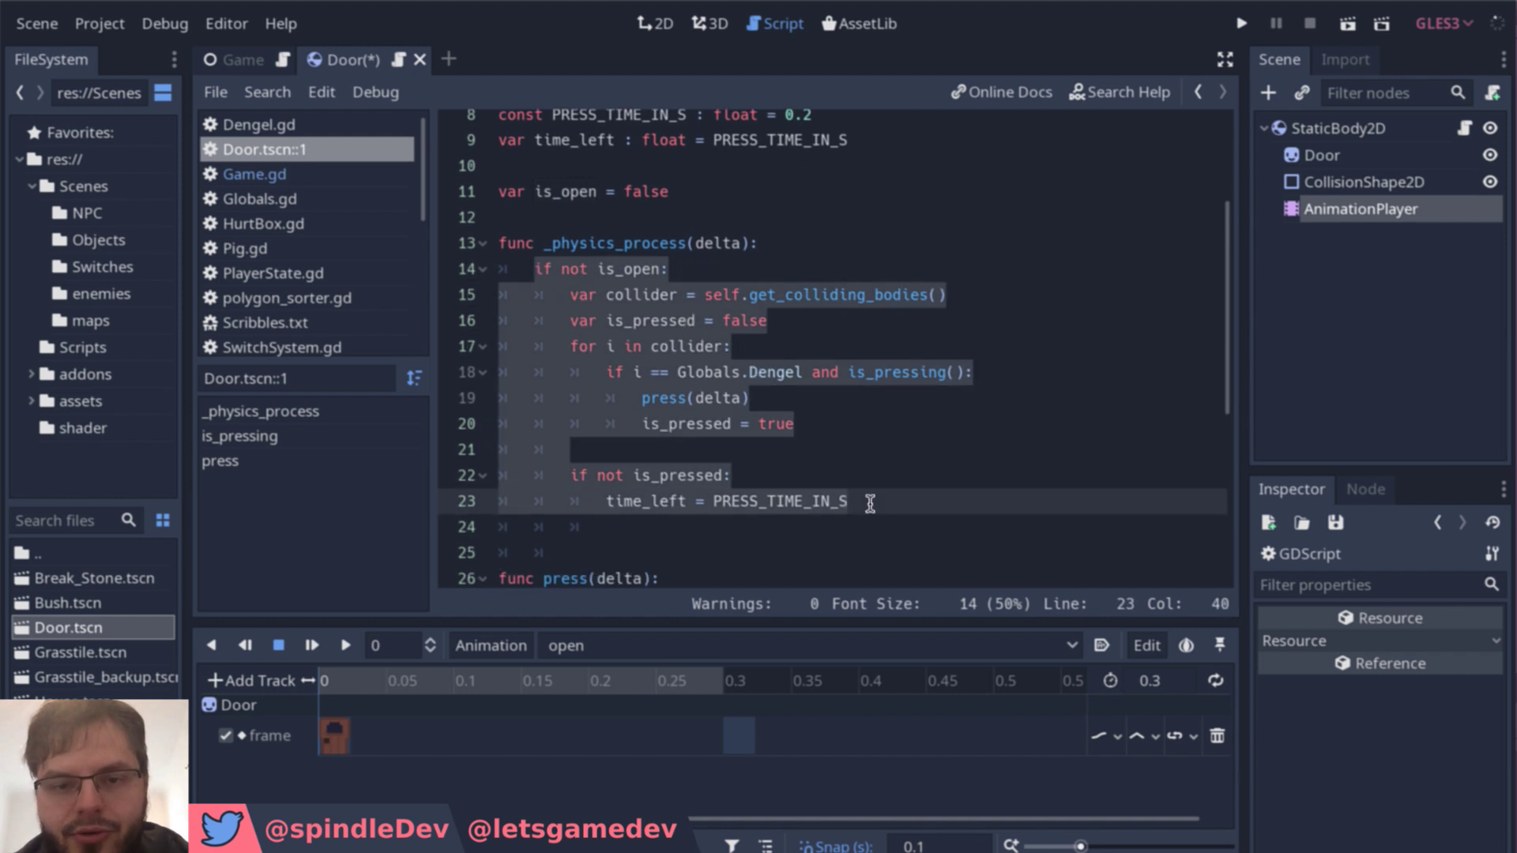
{"action": "scroll", "coordinate": [870, 504], "scroll_direction": "down", "scroll_amount": 2}
{"action": "scroll", "coordinate": [872, 503], "scroll_direction": "down", "scroll_amount": 3}
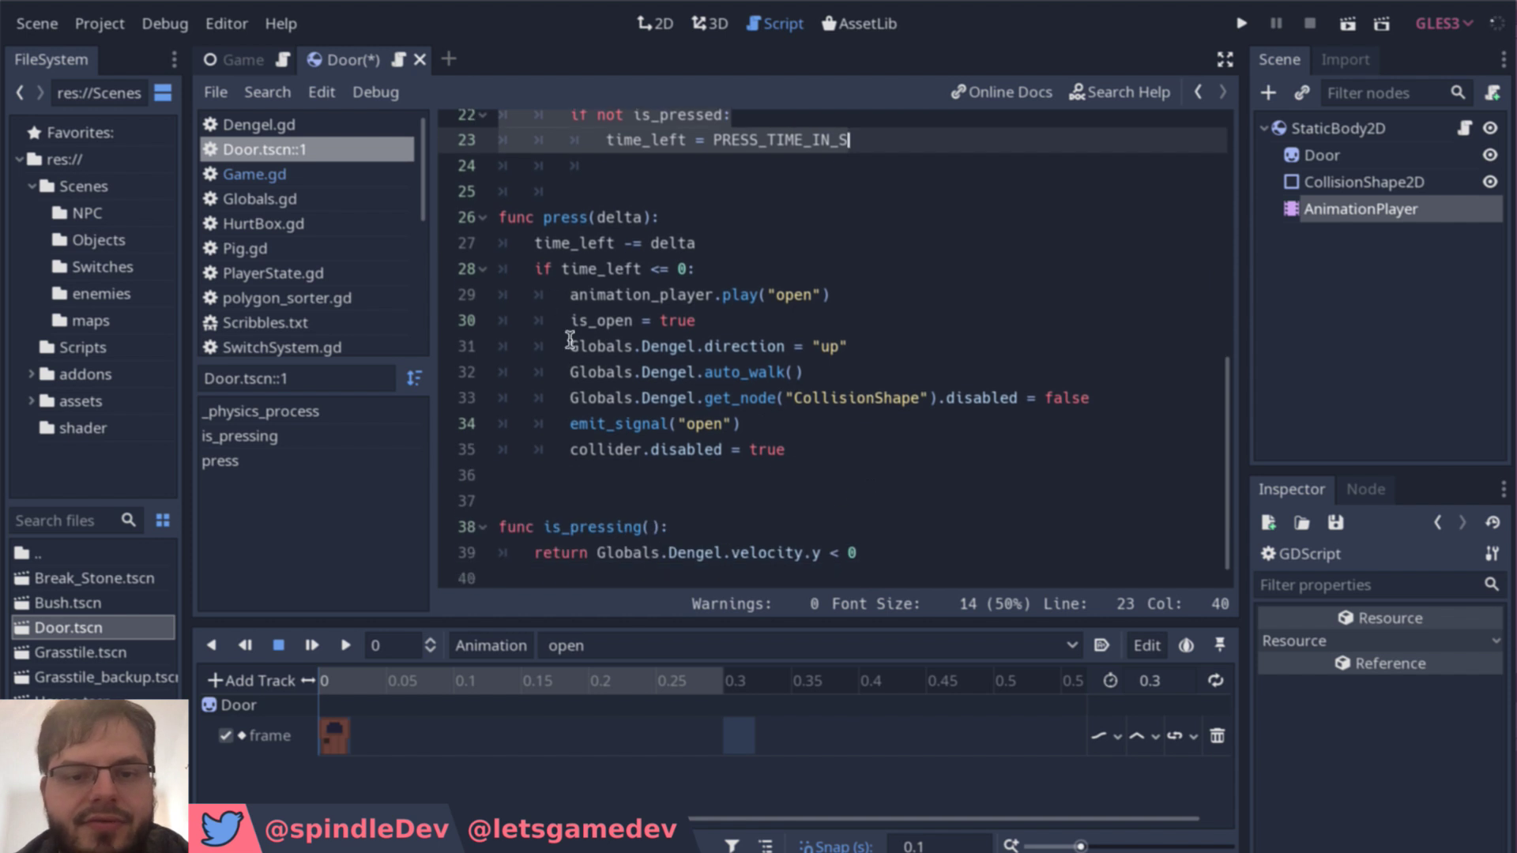
{"action": "left_click", "coordinate": [598, 331]}
{"action": "left_click", "coordinate": [855, 355]}
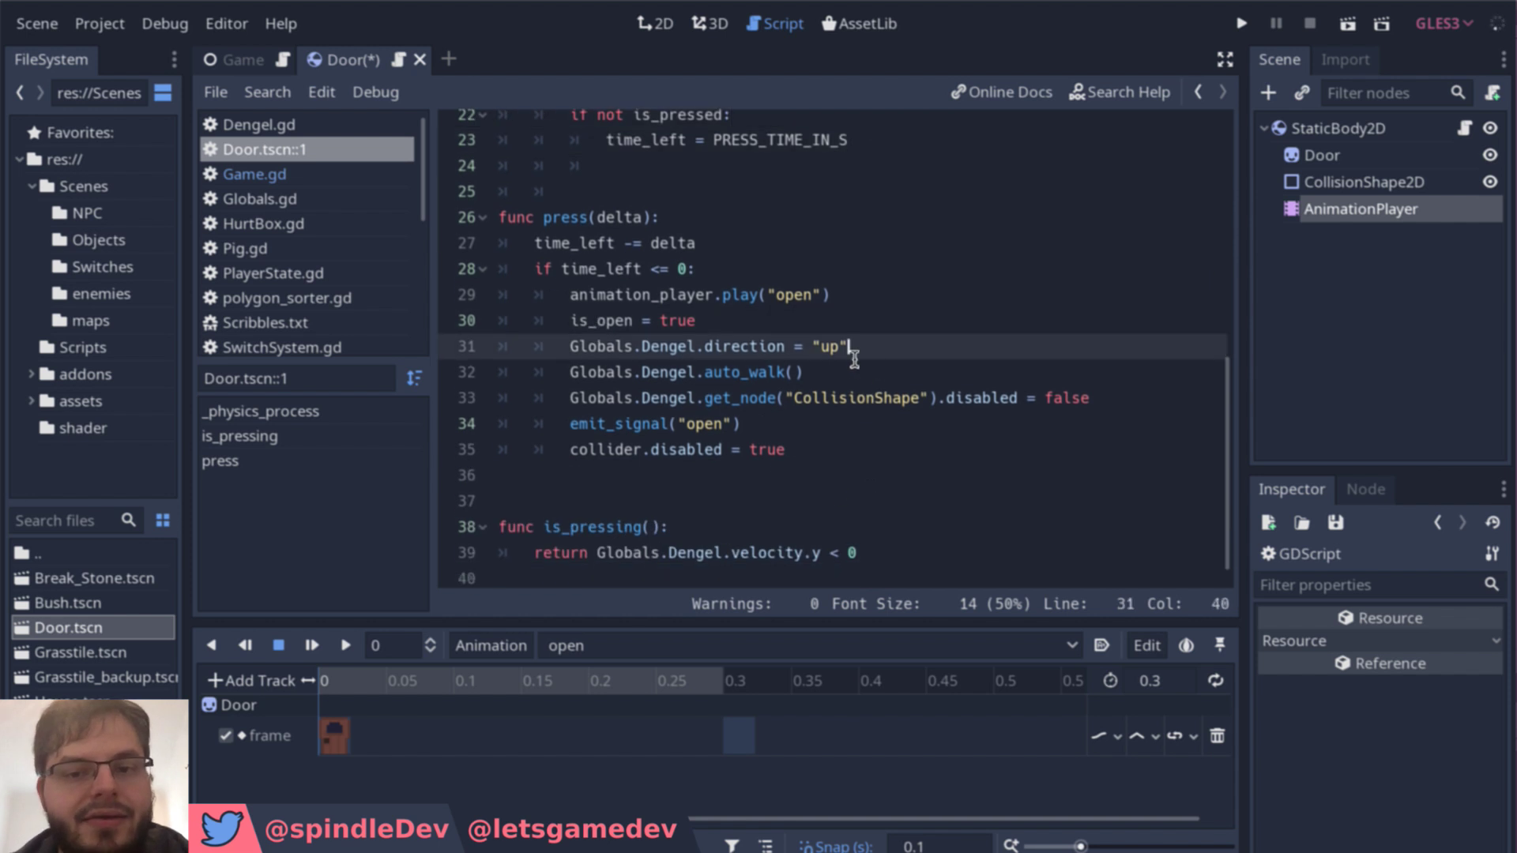
{"action": "left_click", "coordinate": [570, 347]}
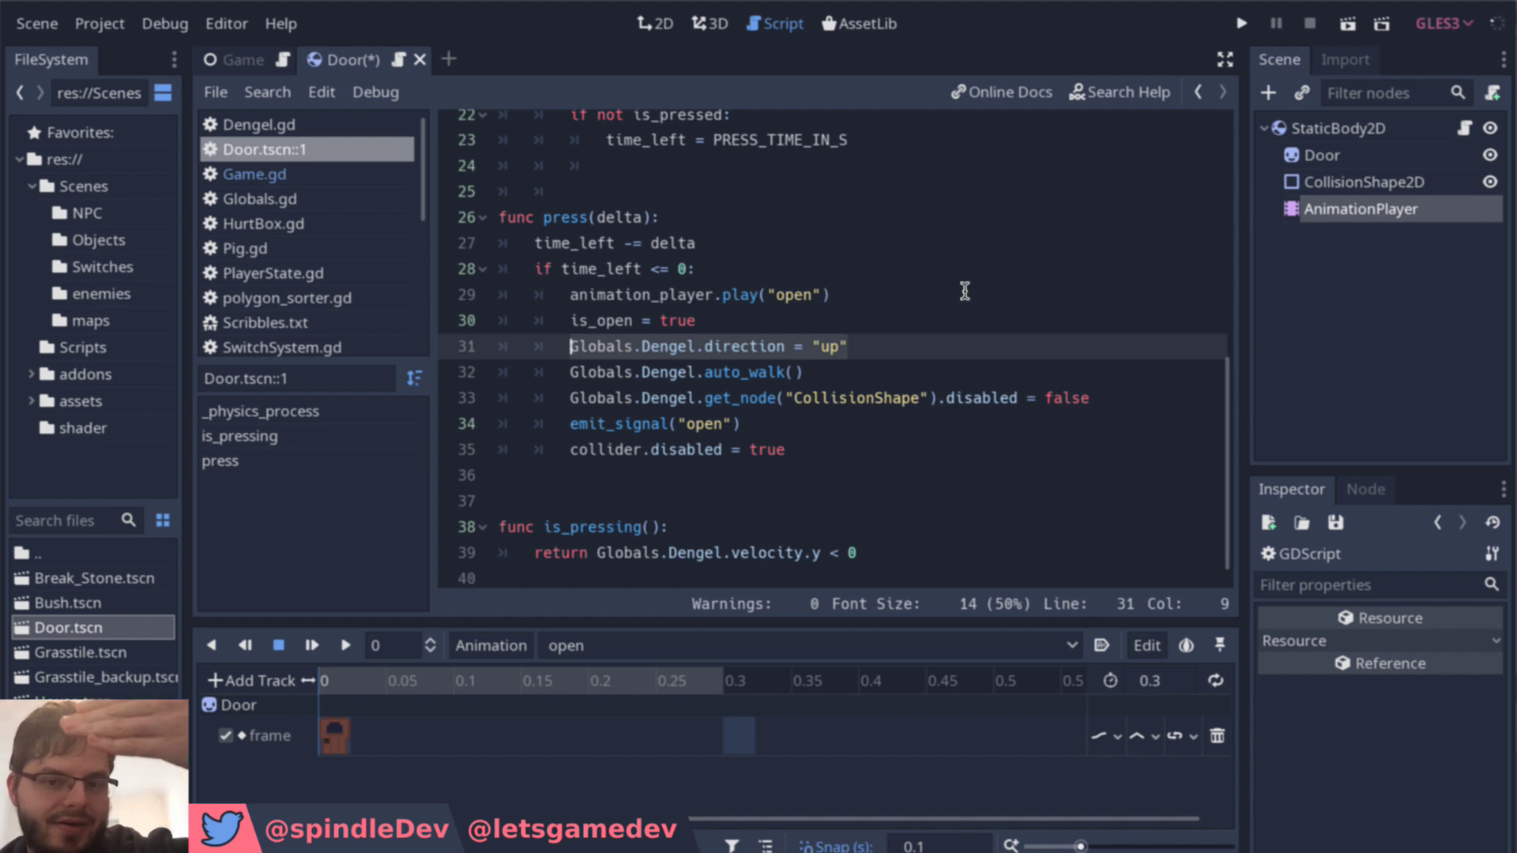
{"action": "left_click", "coordinate": [822, 372]}
{"action": "left_click", "coordinate": [621, 398]}
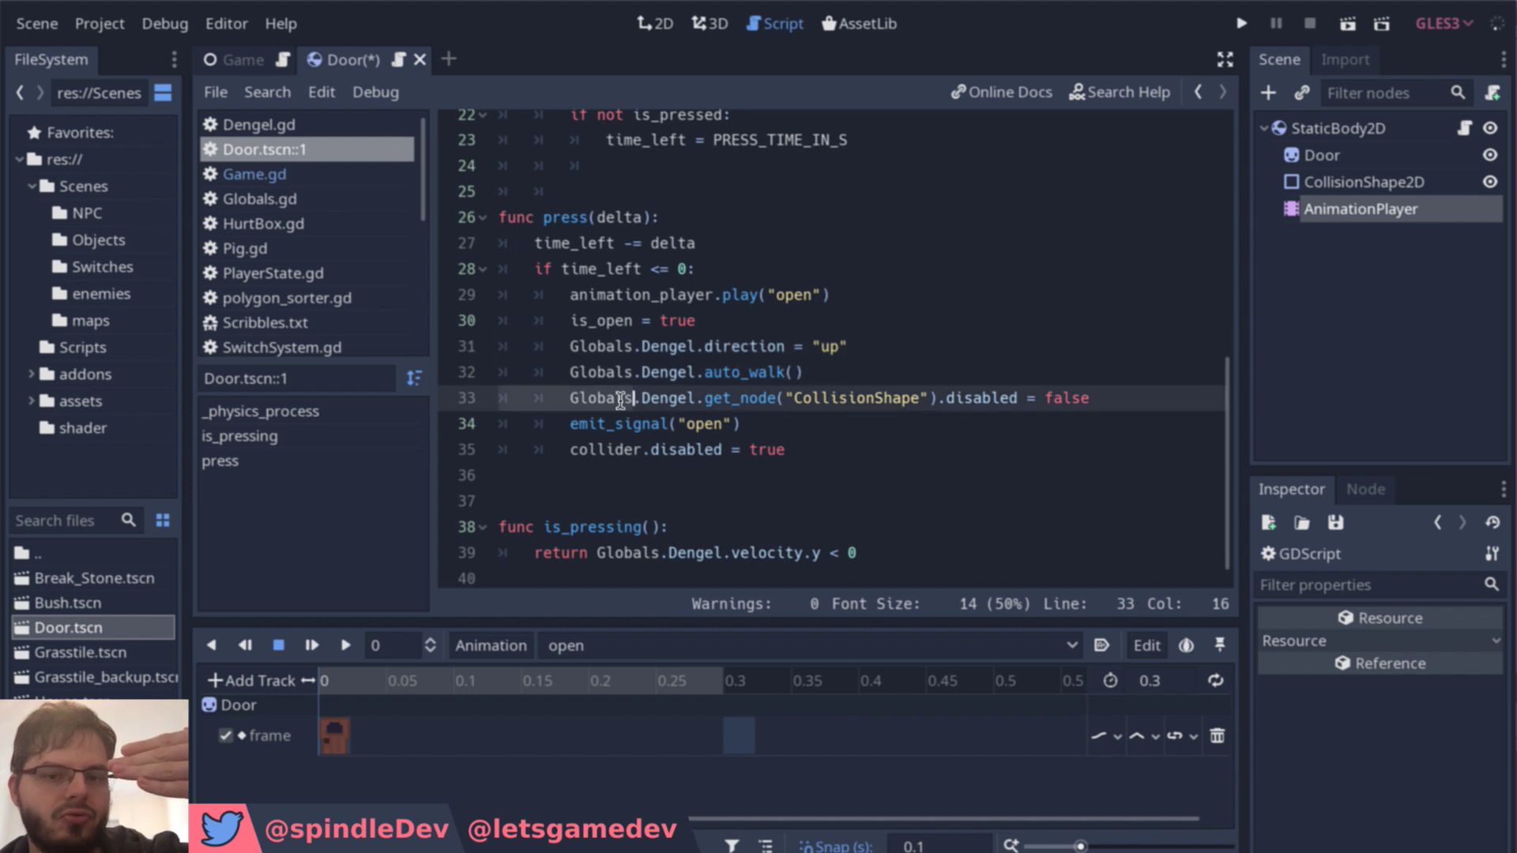
{"action": "left_click", "coordinate": [564, 384]}
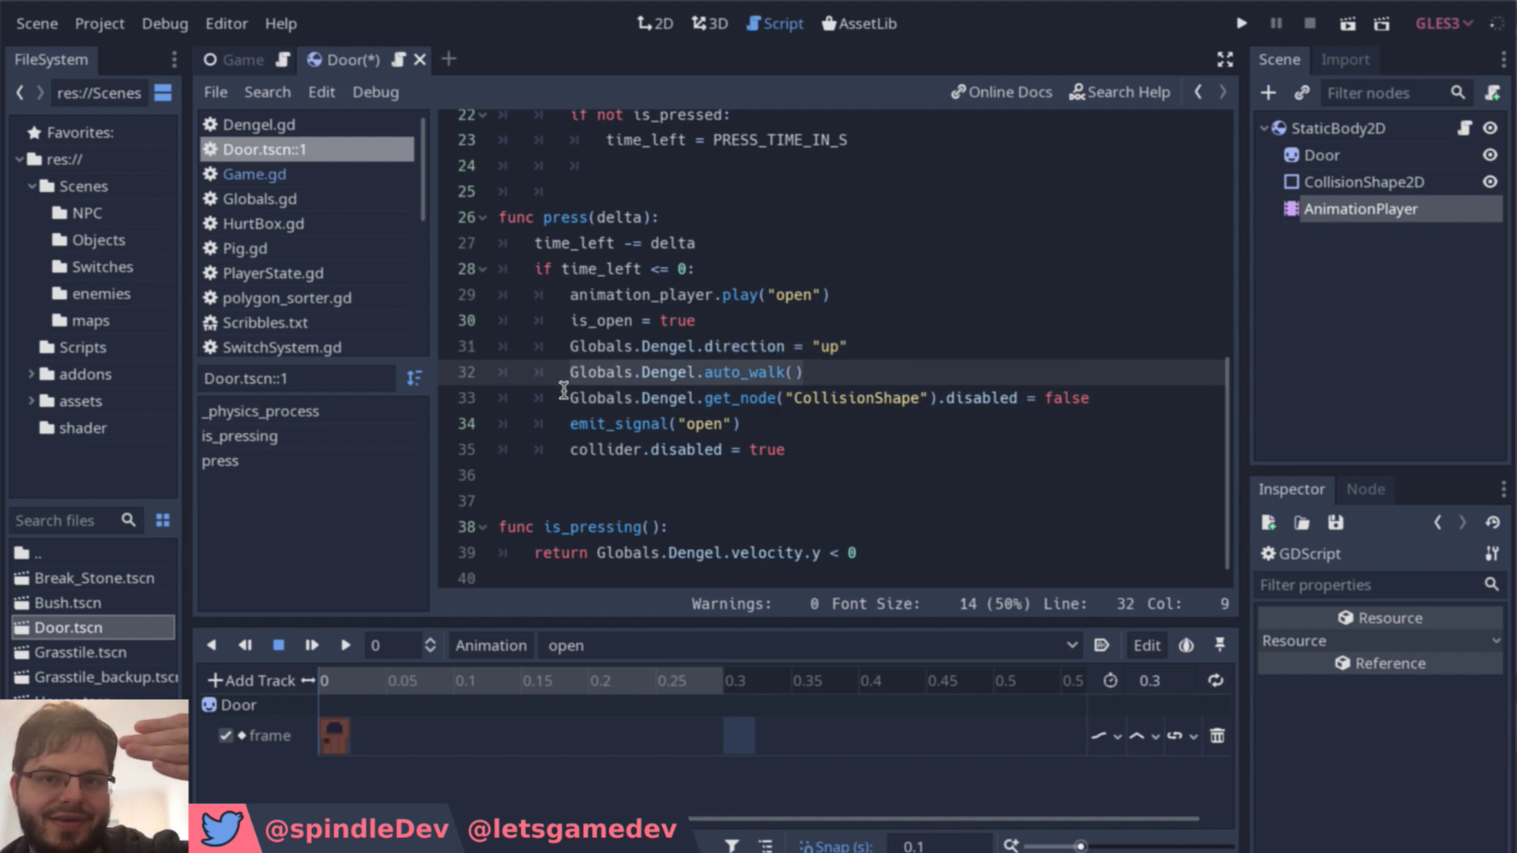
{"action": "left_click", "coordinate": [857, 355]}
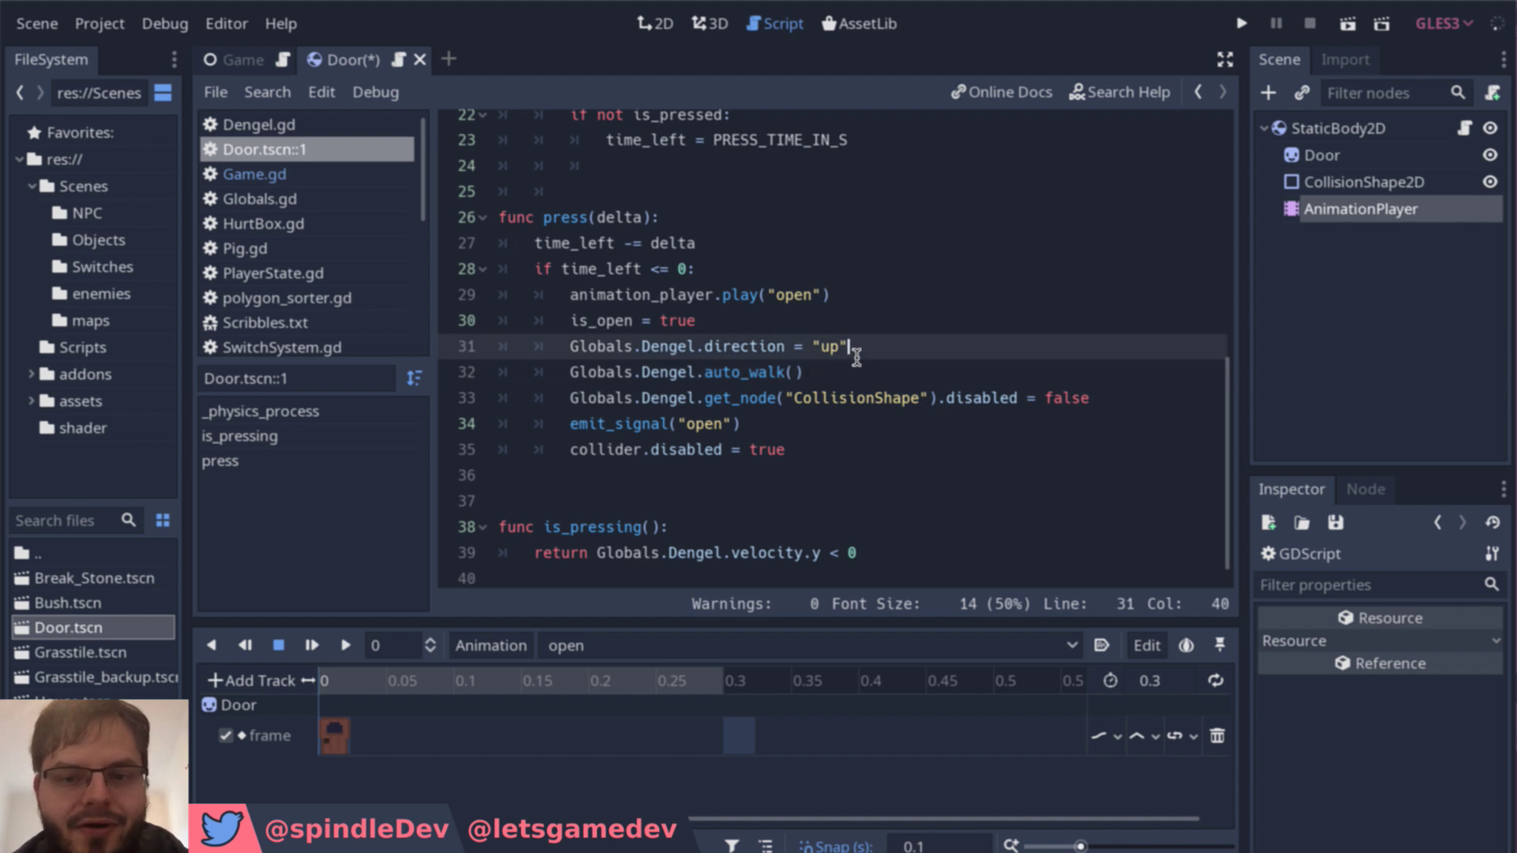
{"action": "left_click", "coordinate": [805, 382]}
{"action": "left_click_drag", "start_coordinate": [806, 381], "coordinate": [571, 387]}
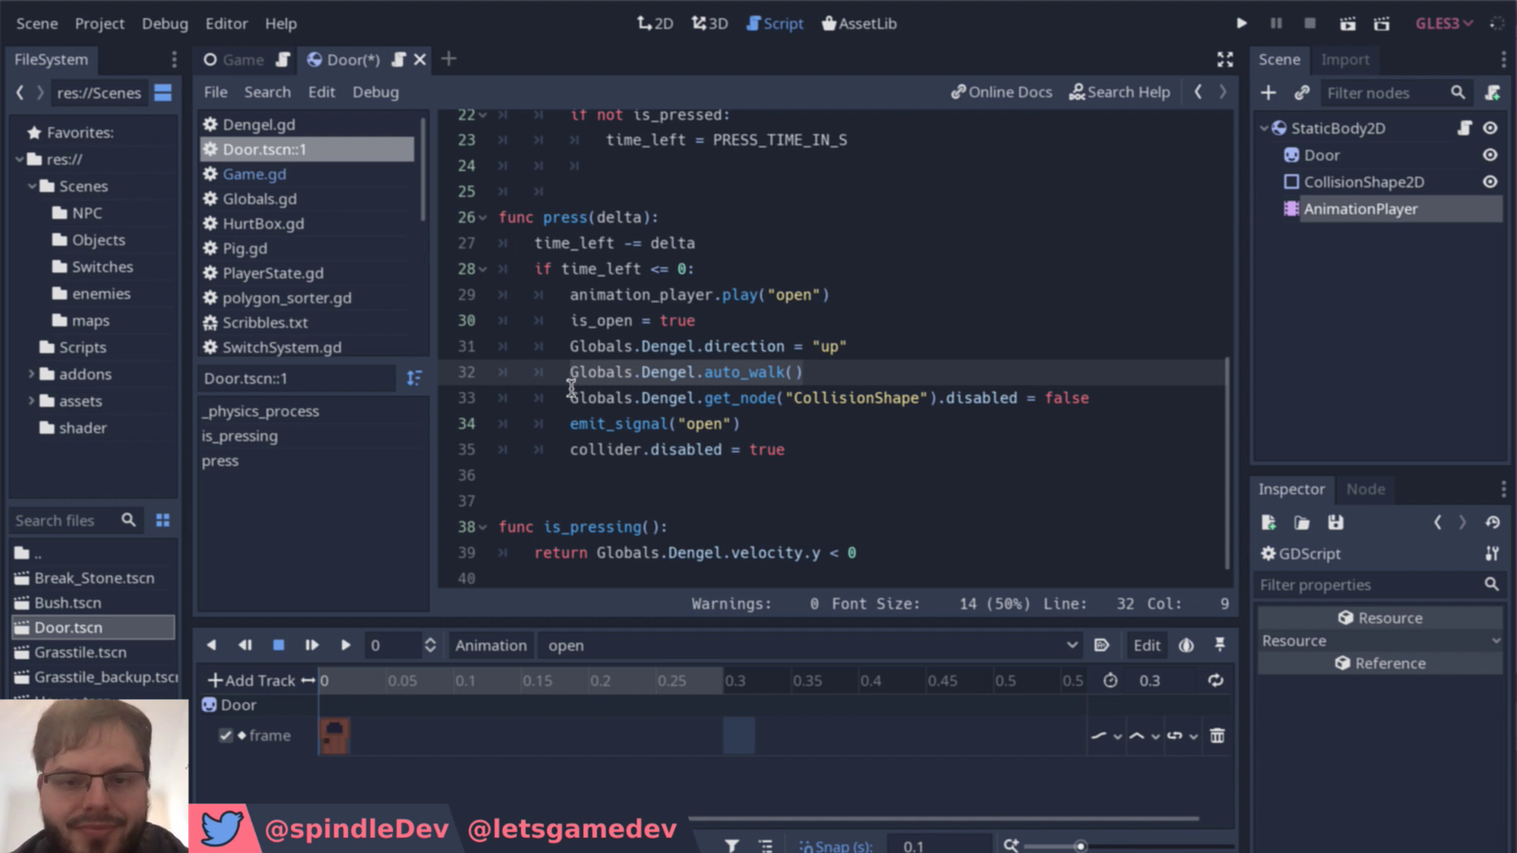
{"action": "left_click_drag", "start_coordinate": [569, 399], "coordinate": [933, 417]}
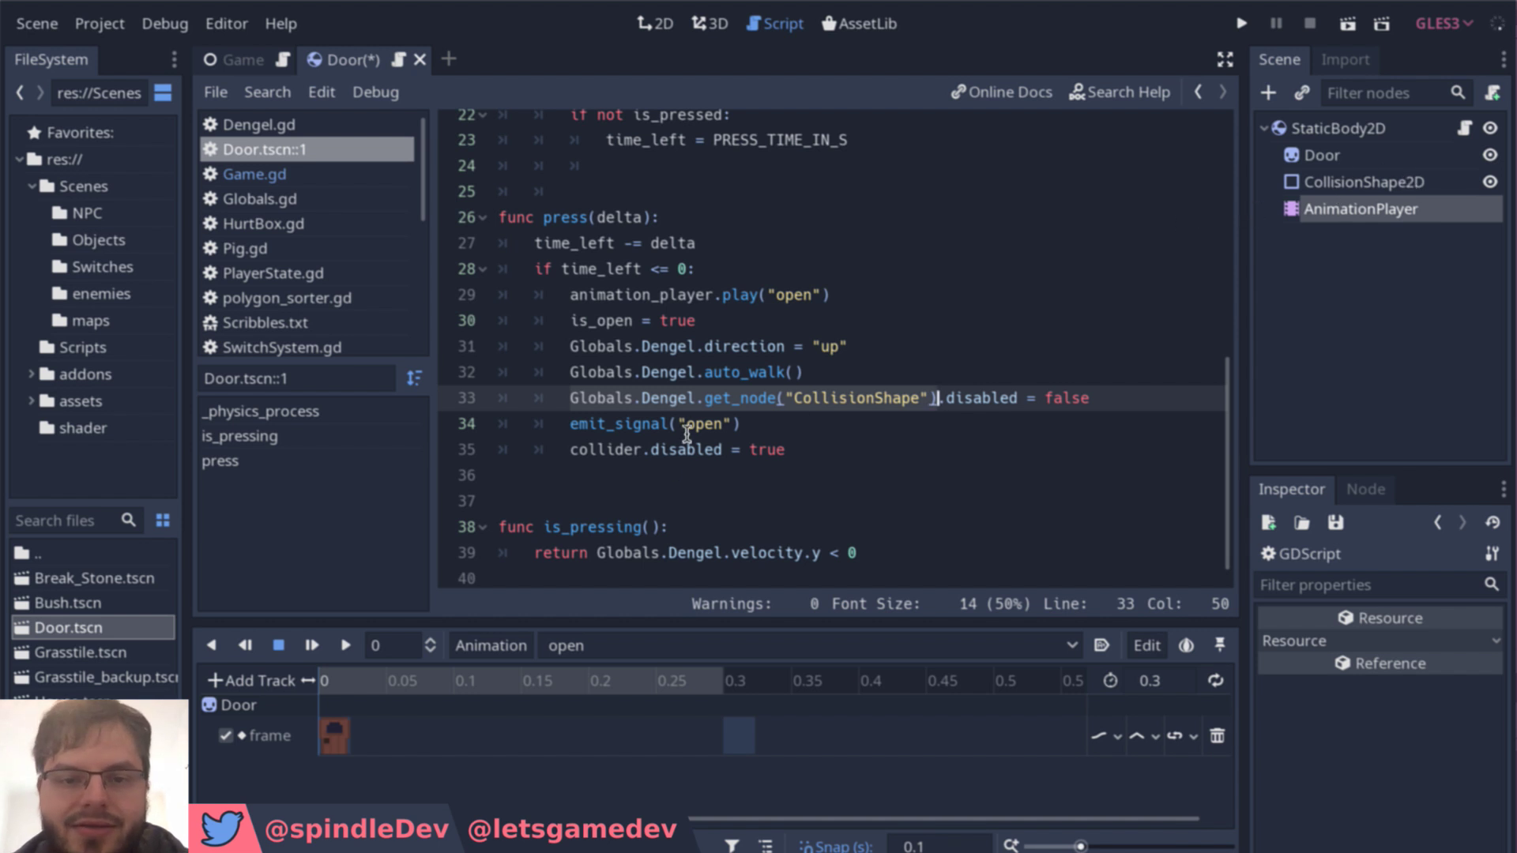
{"action": "left_click", "coordinate": [690, 403]}
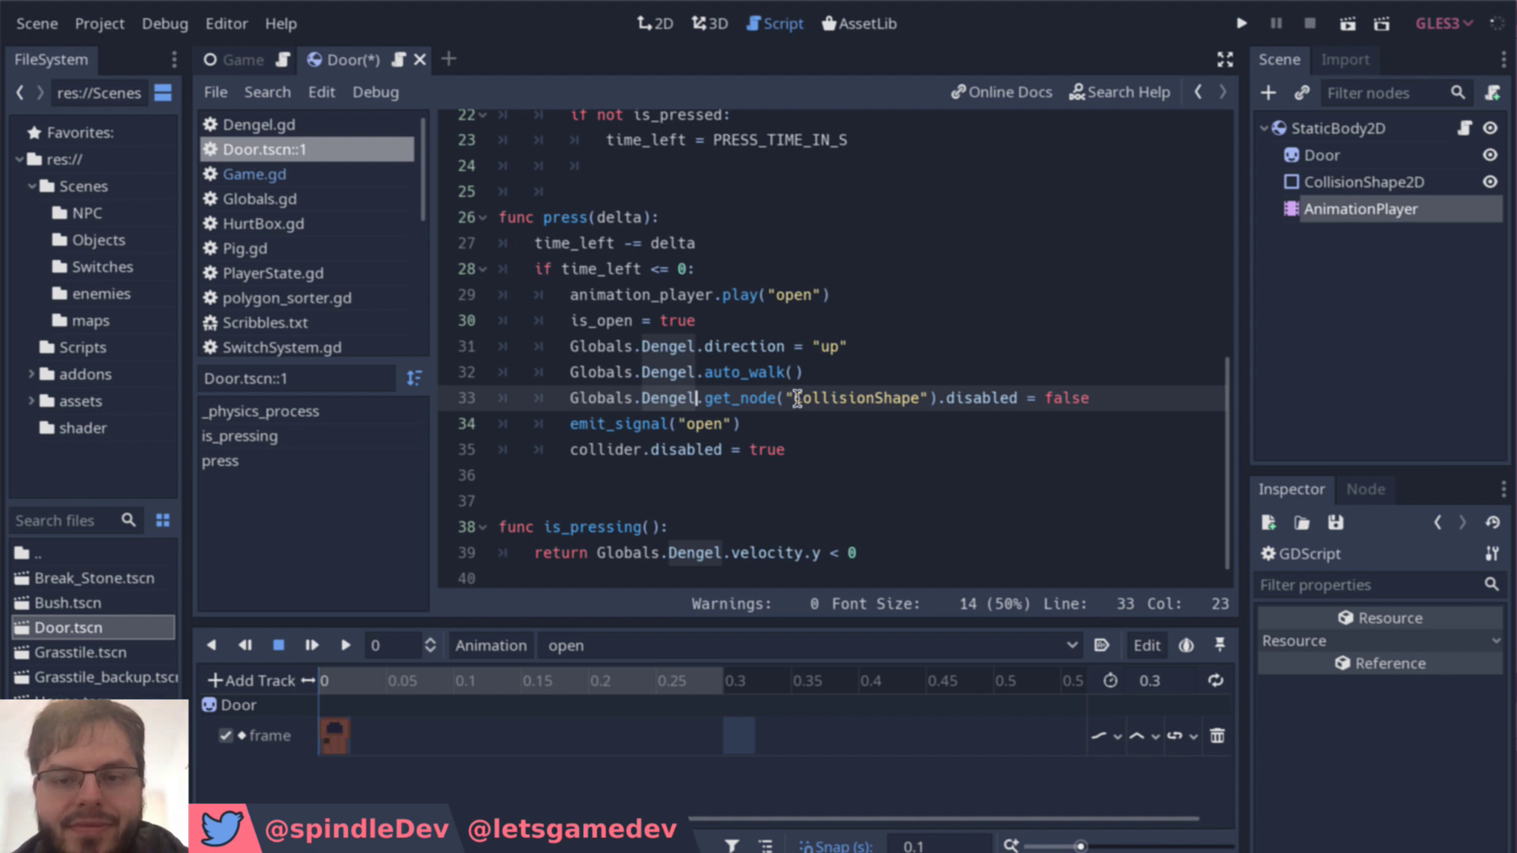
{"action": "key", "text": "End"}
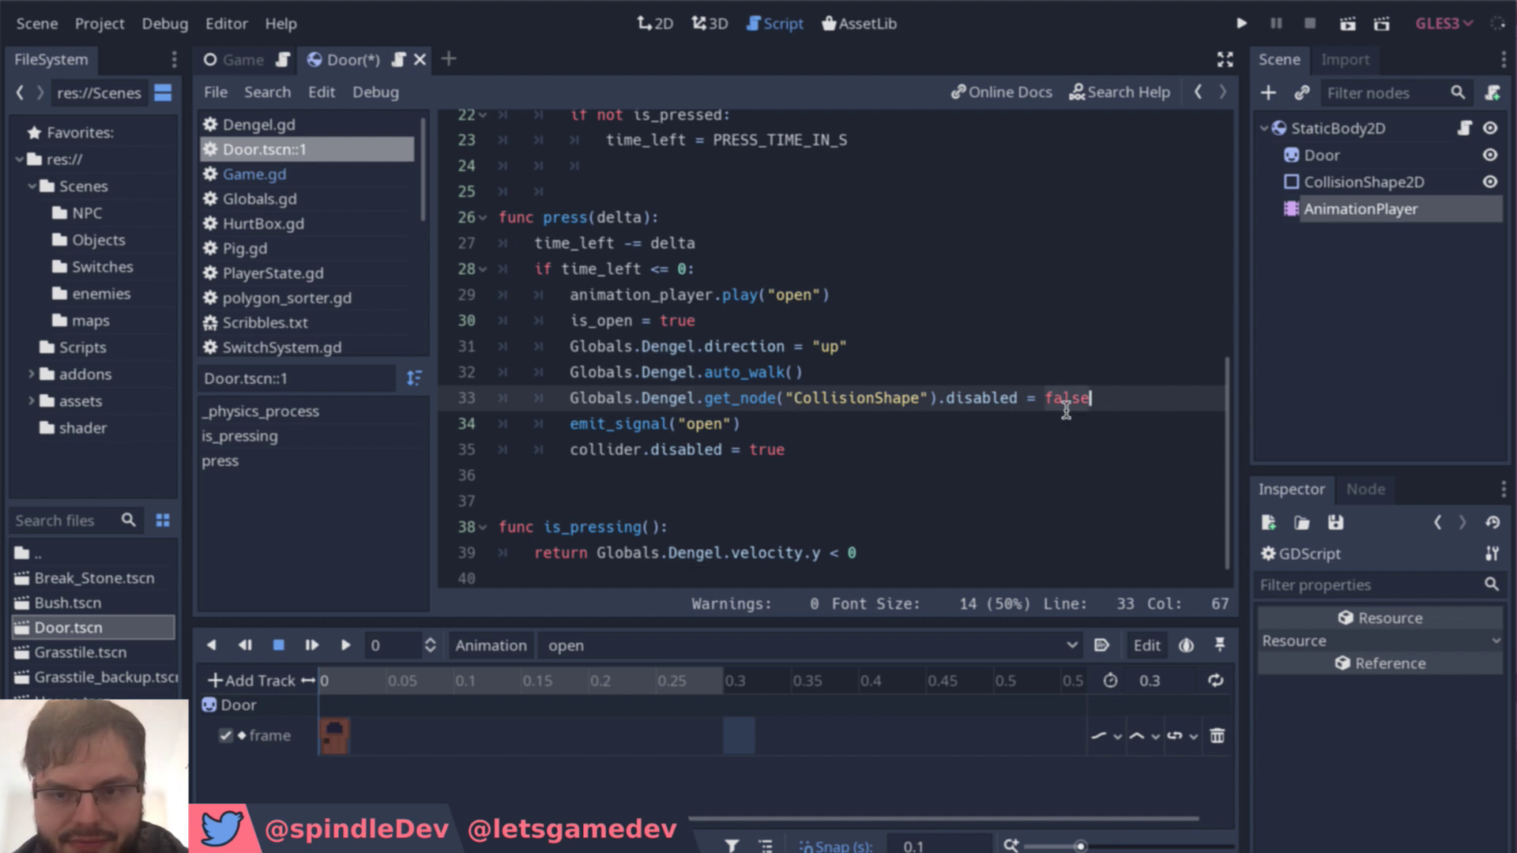
{"action": "triple_click", "coordinate": [1023, 399]}
{"action": "key", "text": "End"}
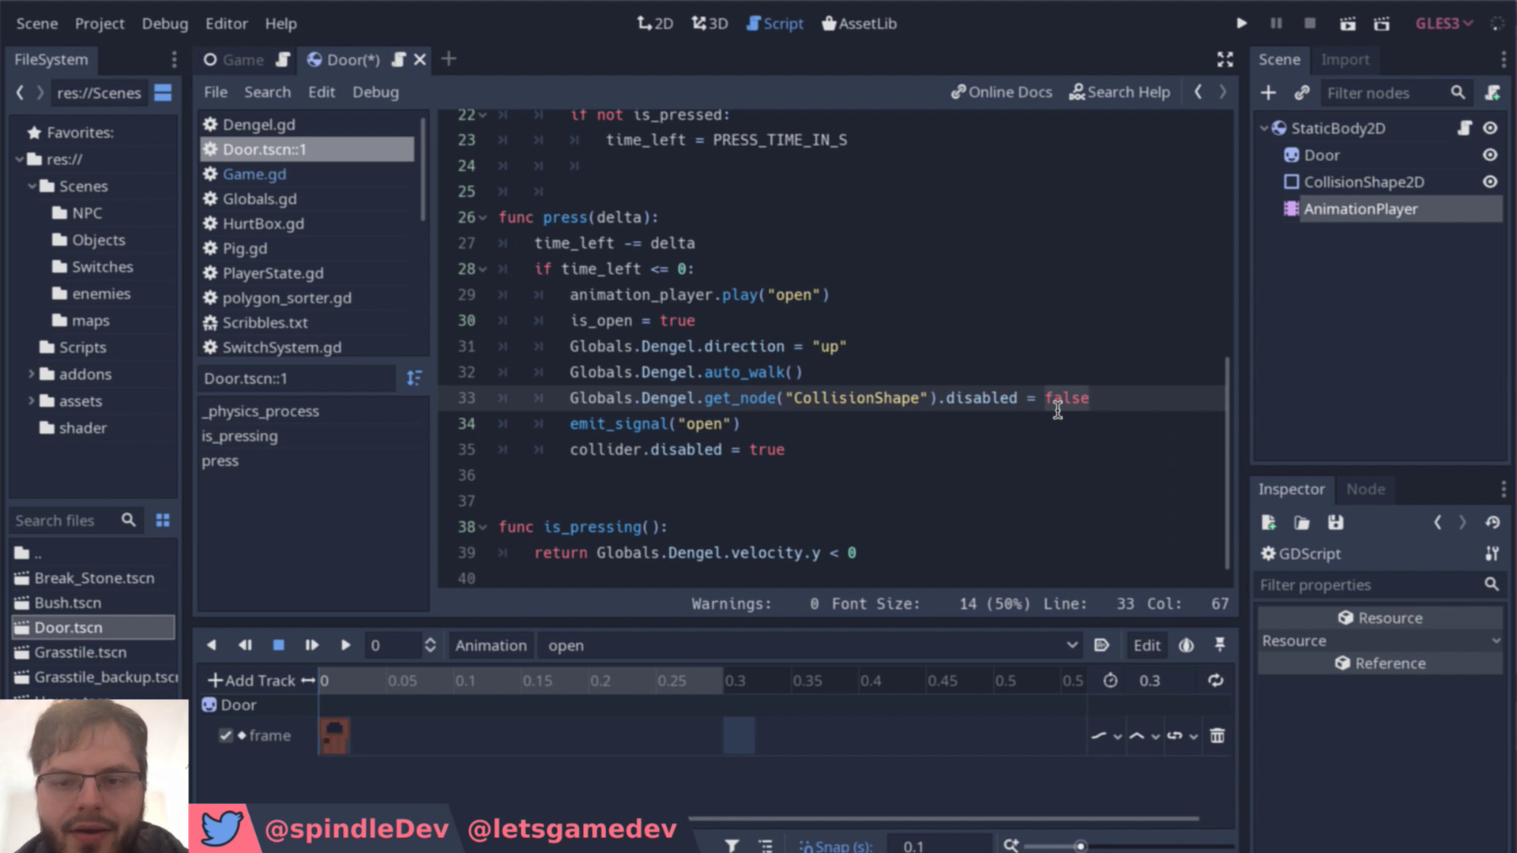
{"action": "left_click", "coordinate": [571, 410]}
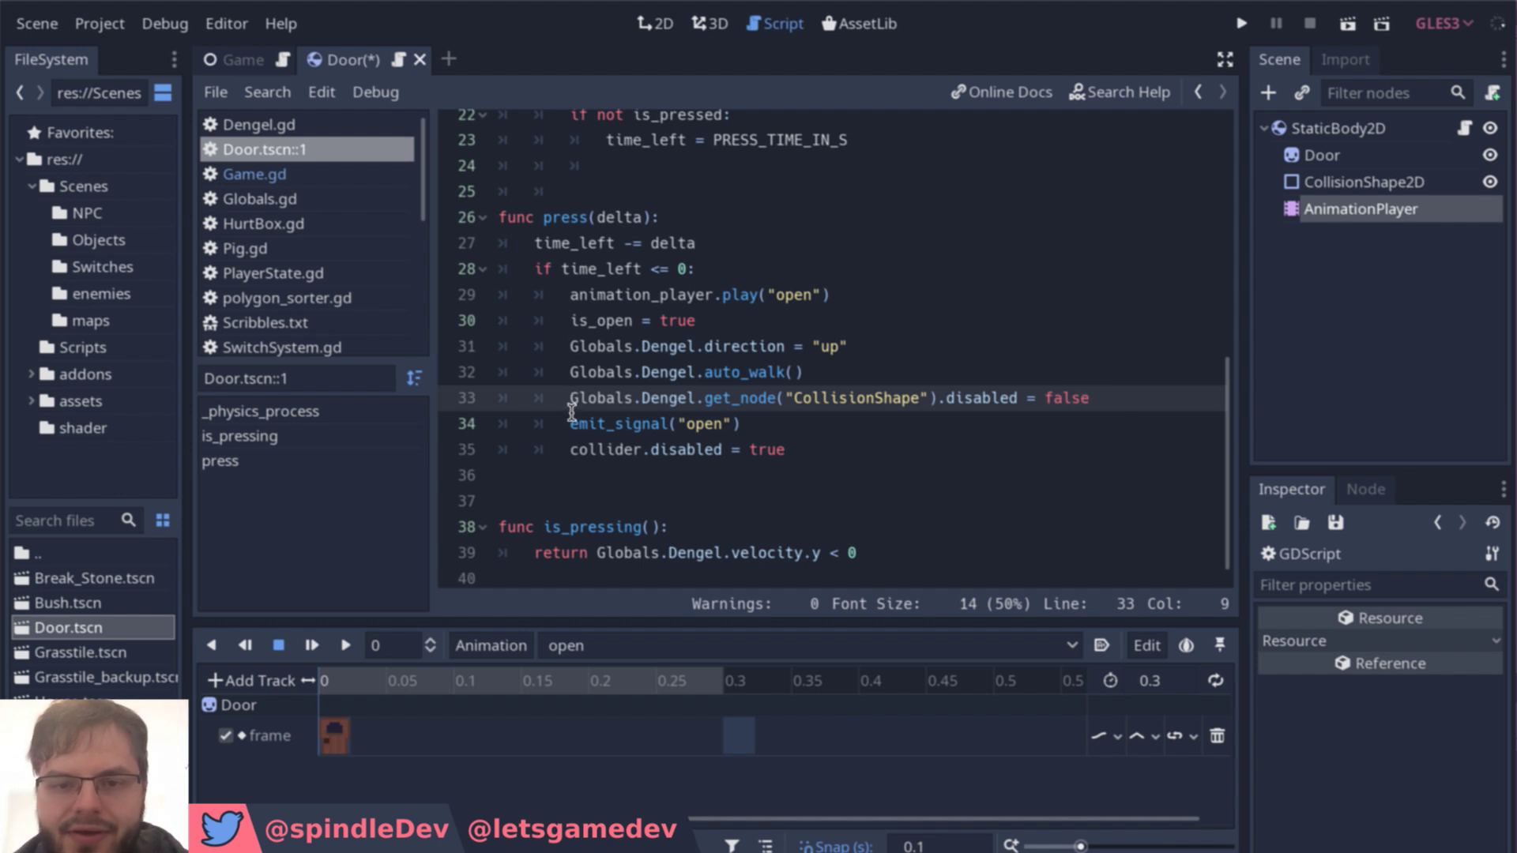
{"action": "left_click", "coordinate": [1019, 410]}
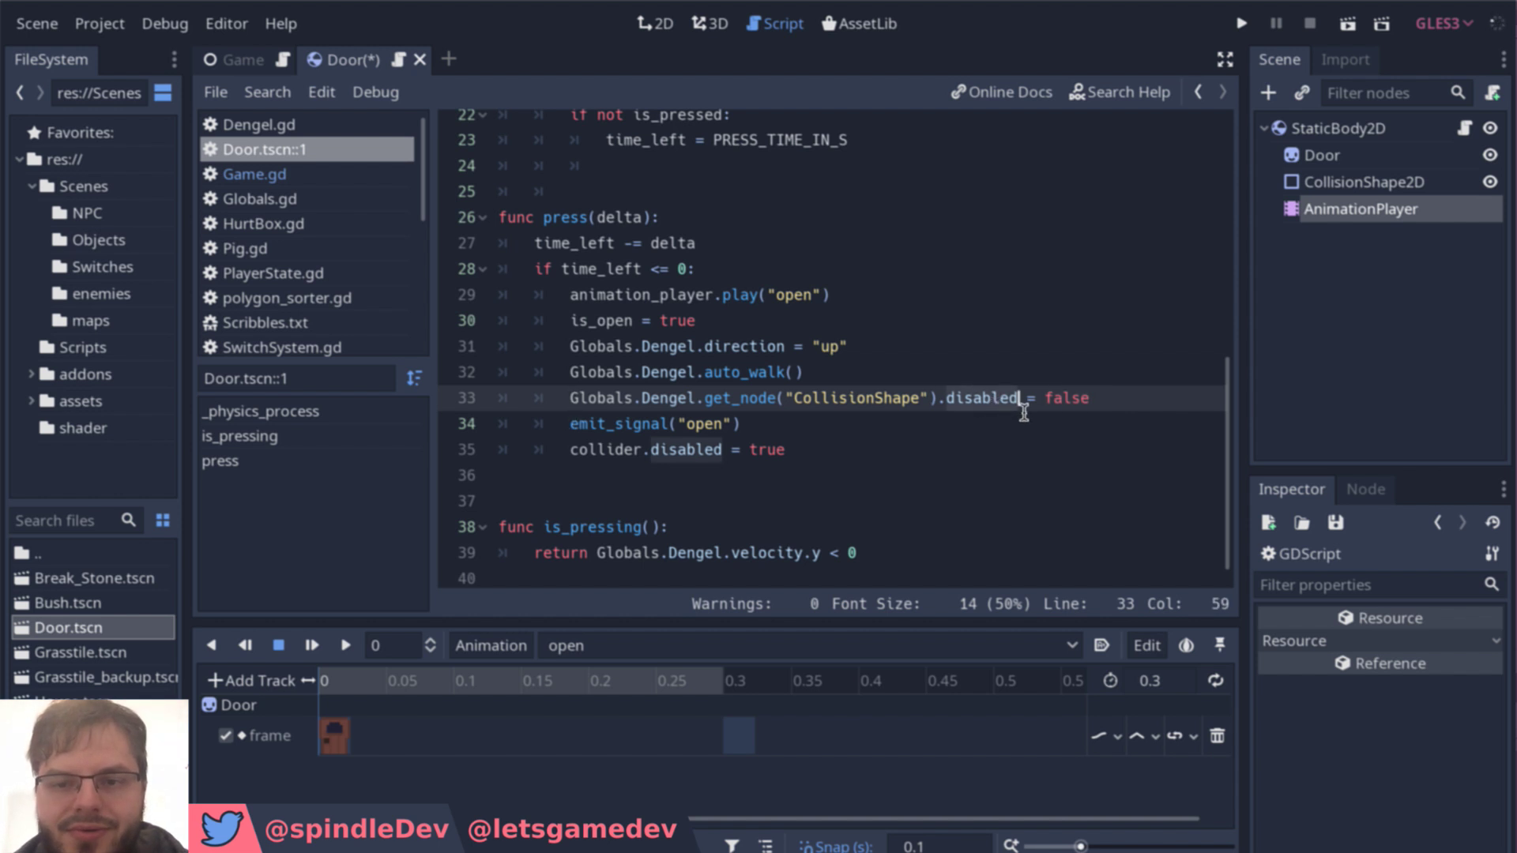
{"action": "double_click", "coordinate": [1064, 412]}
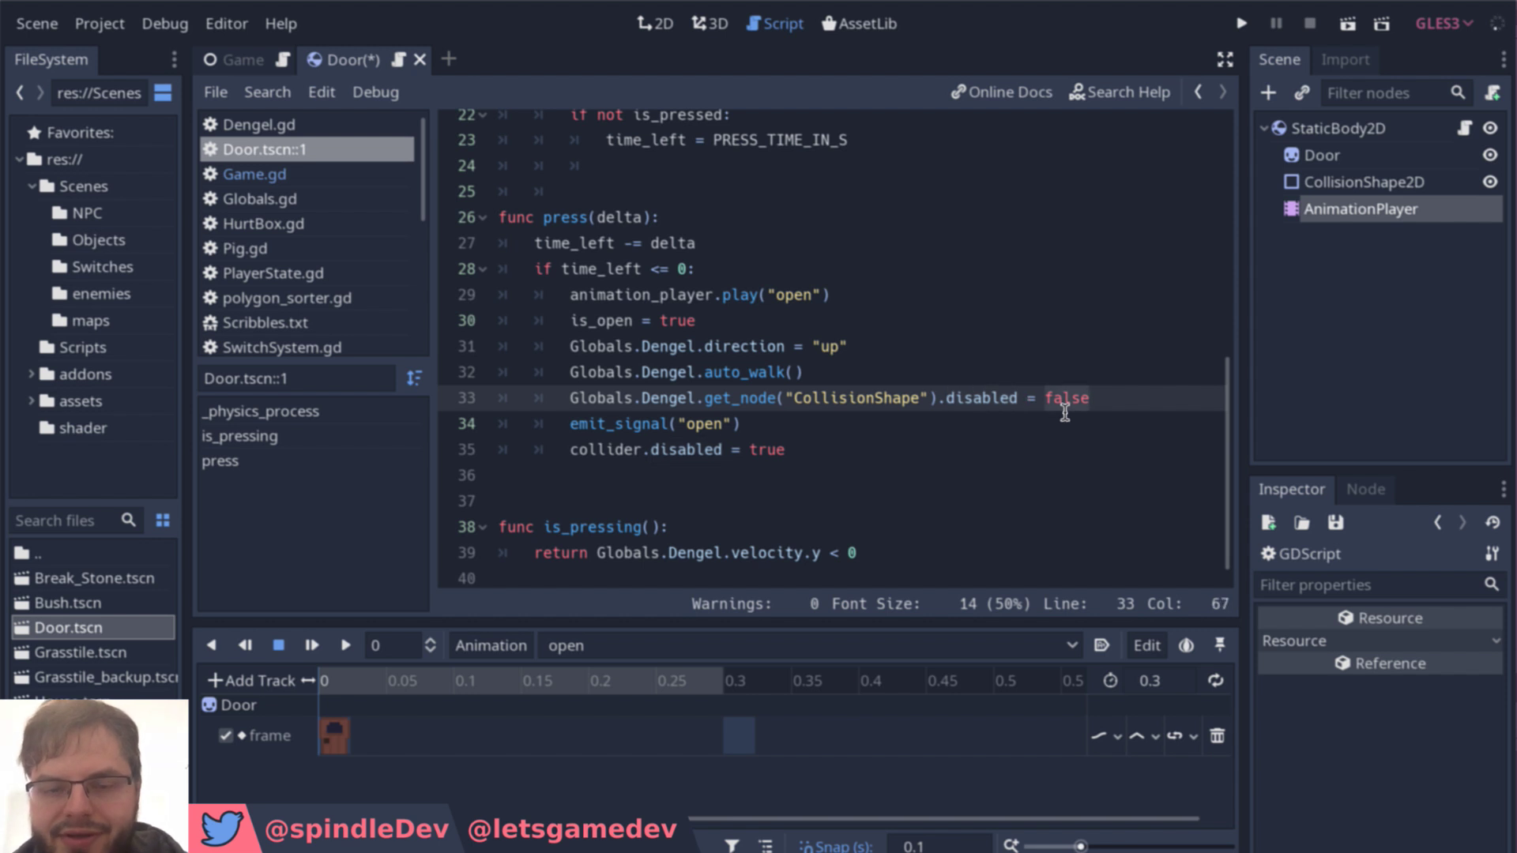
{"action": "left_click", "coordinate": [572, 407]}
{"action": "type", "text": "#"}
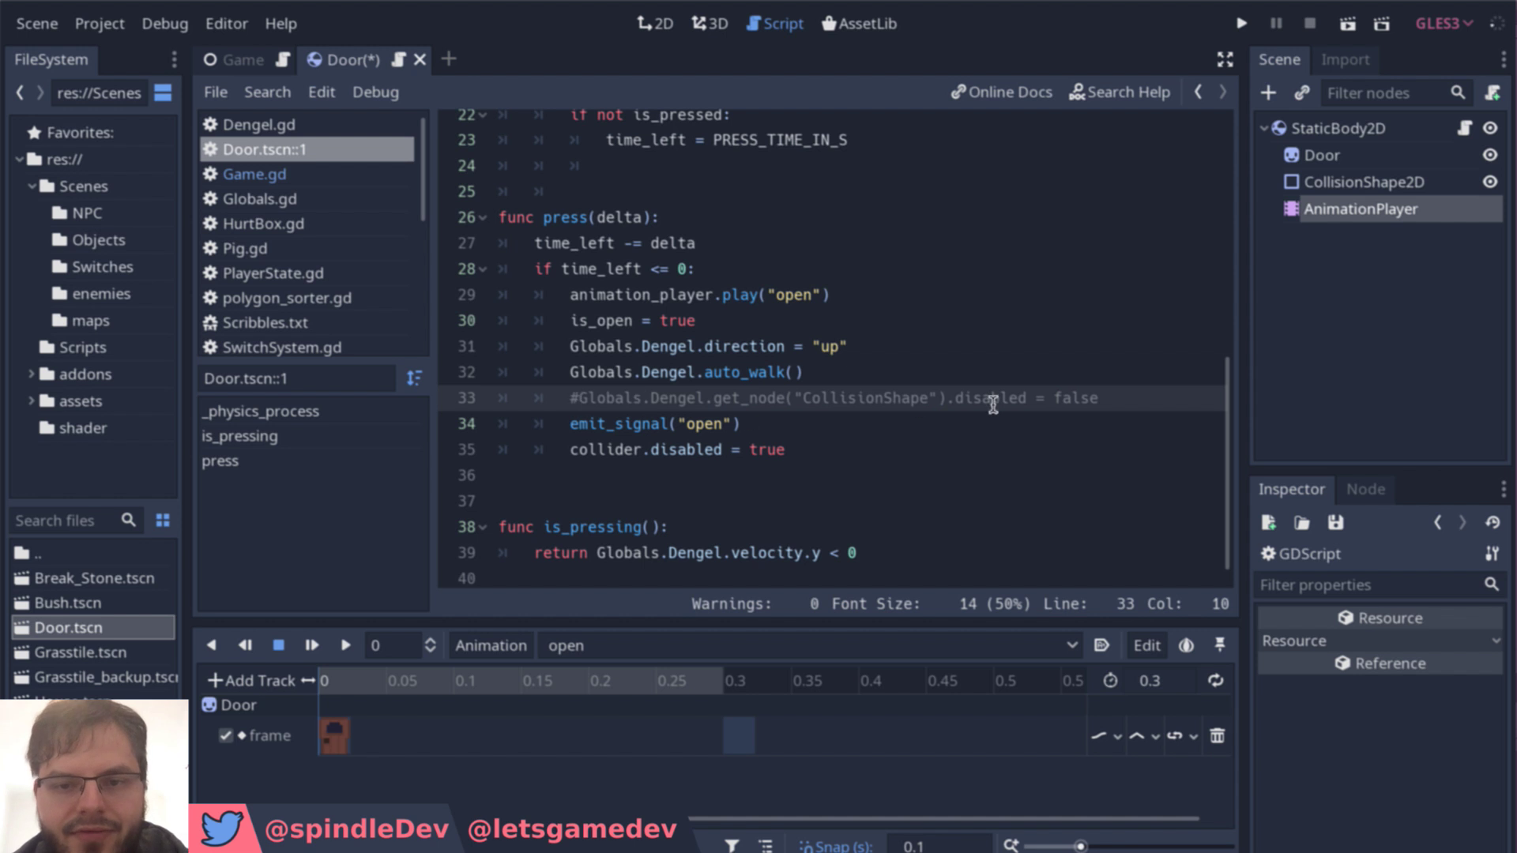
{"action": "left_click", "coordinate": [666, 425]}
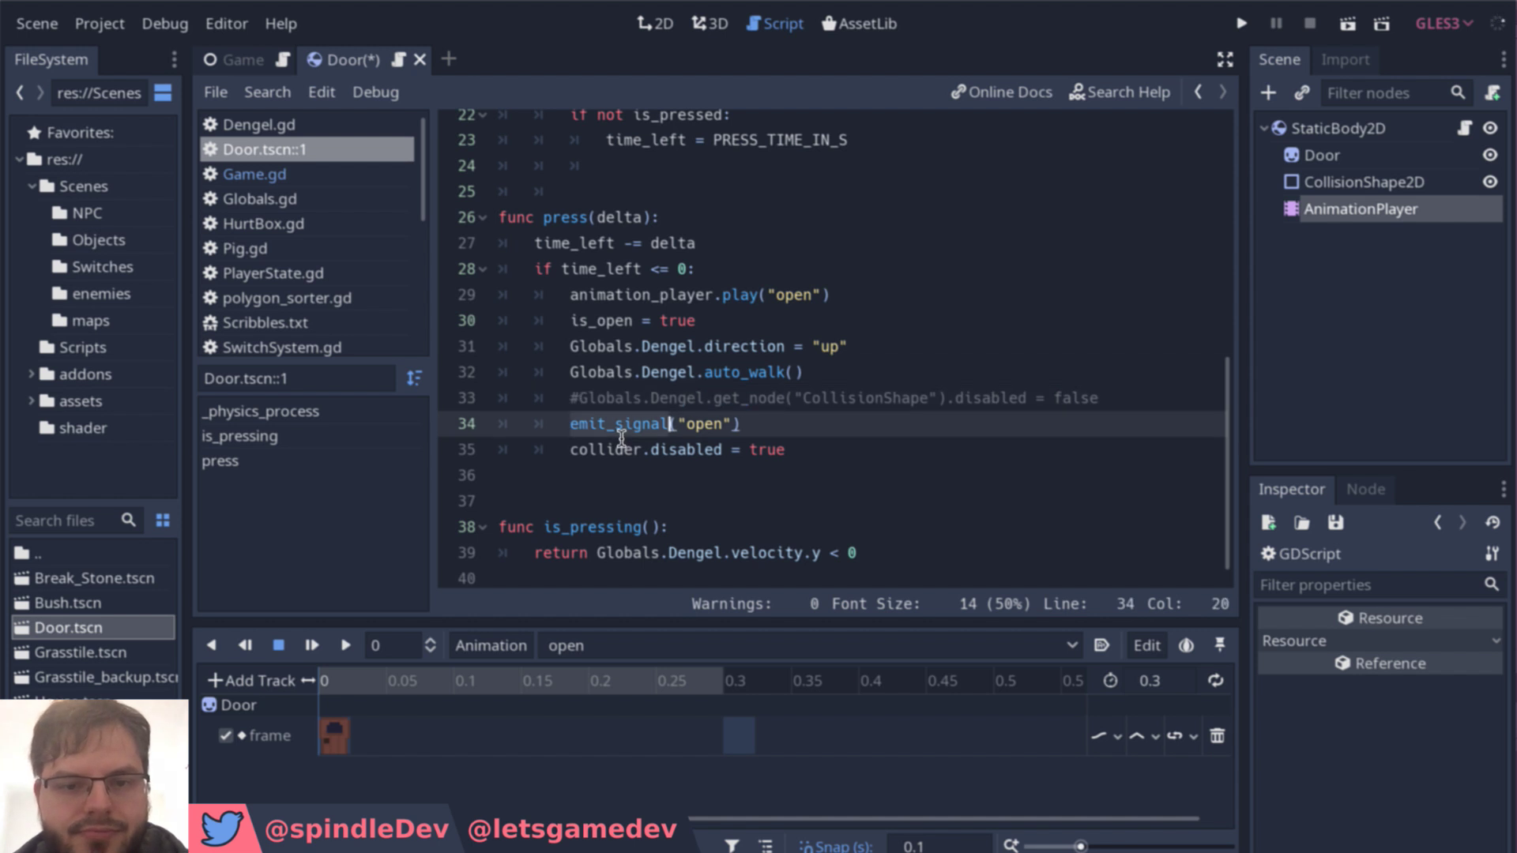
{"action": "left_click", "coordinate": [765, 430]}
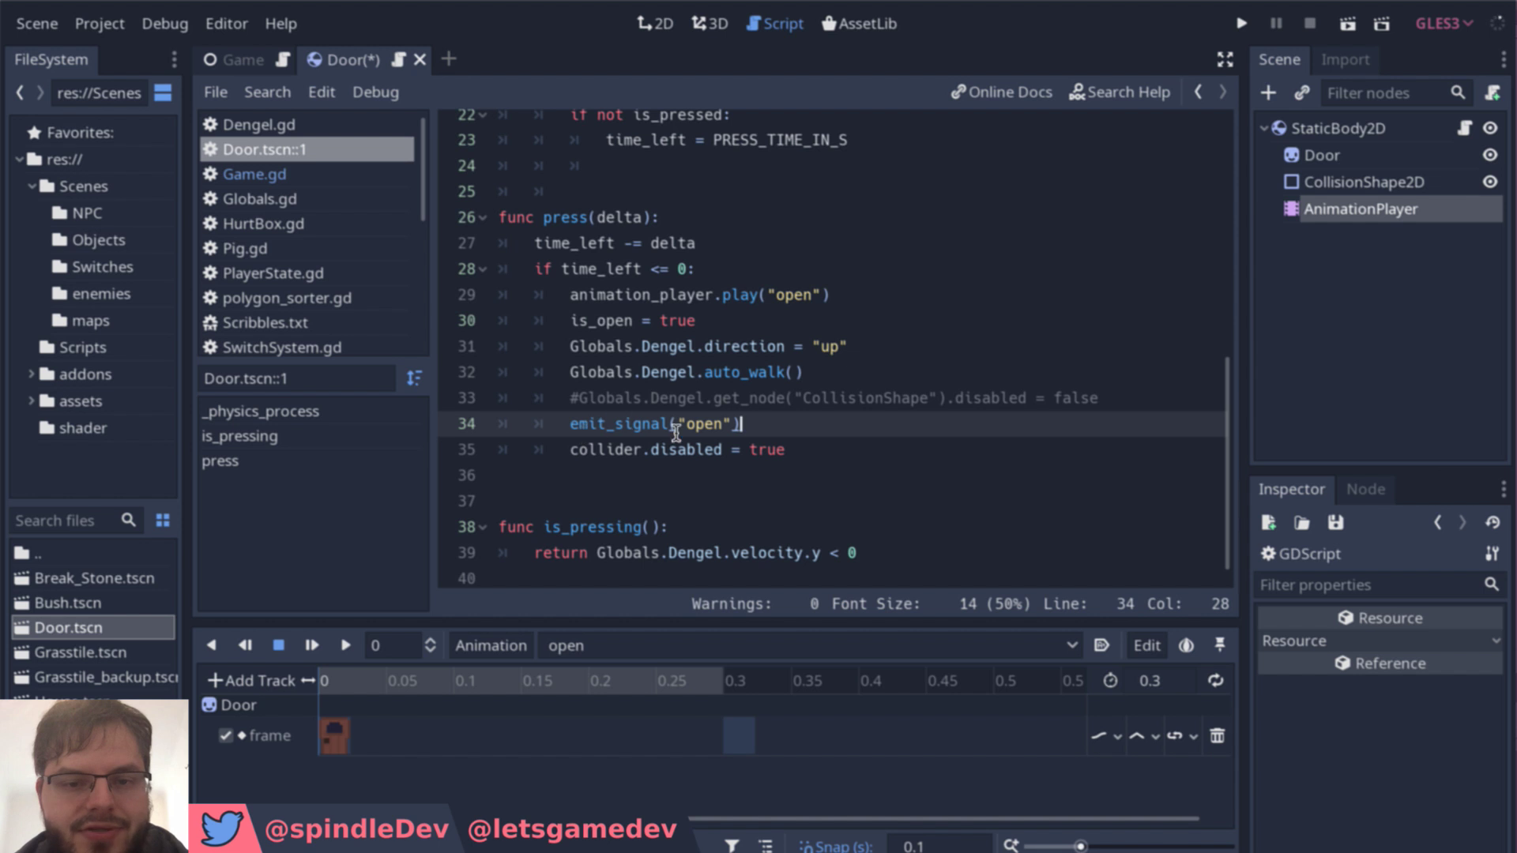
{"action": "left_click", "coordinate": [629, 435]}
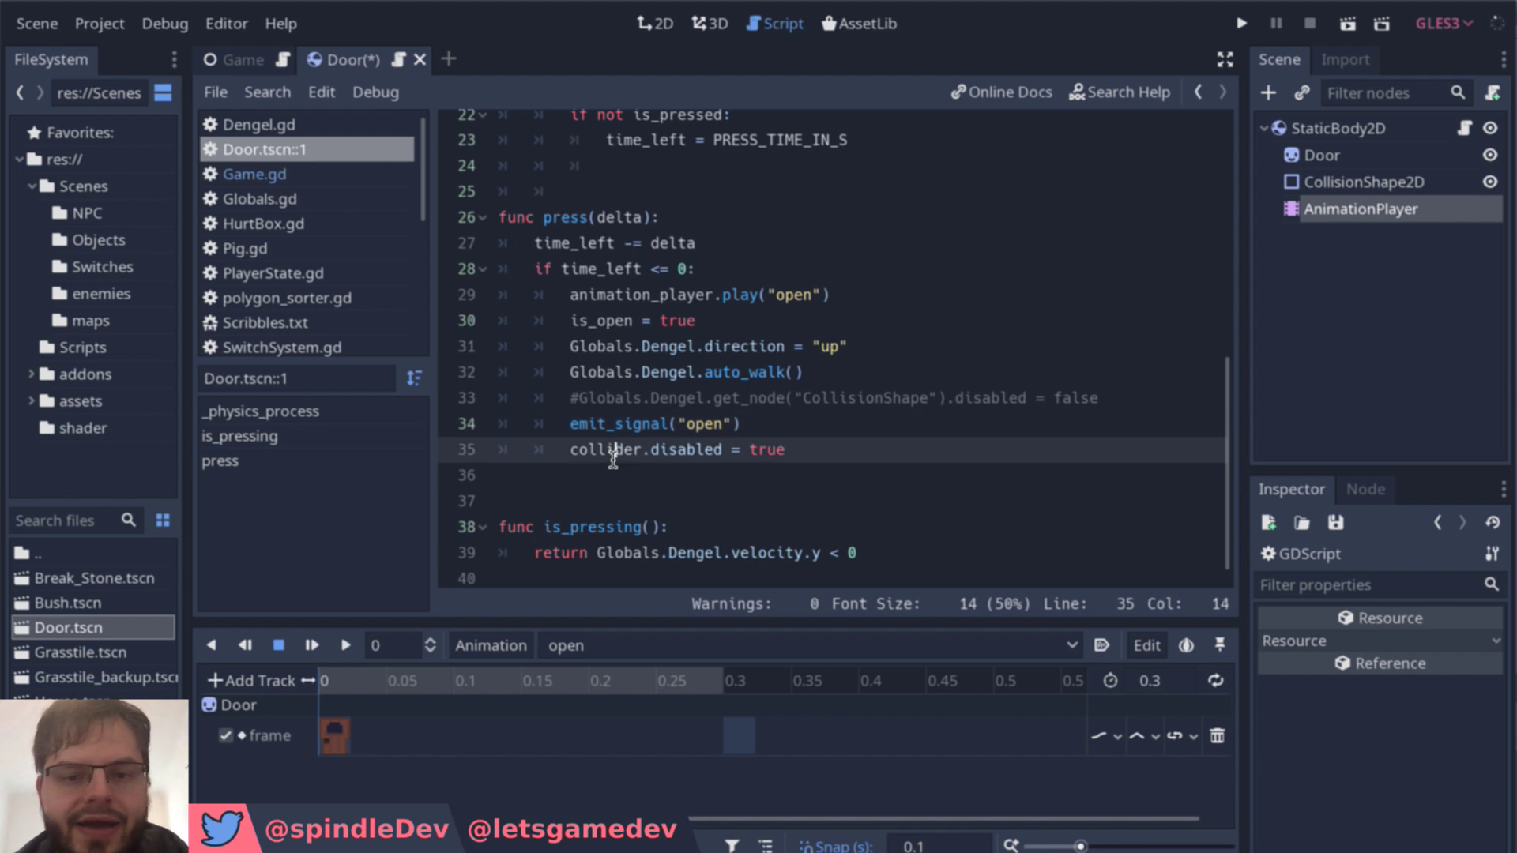
{"action": "double_click", "coordinate": [613, 451]}
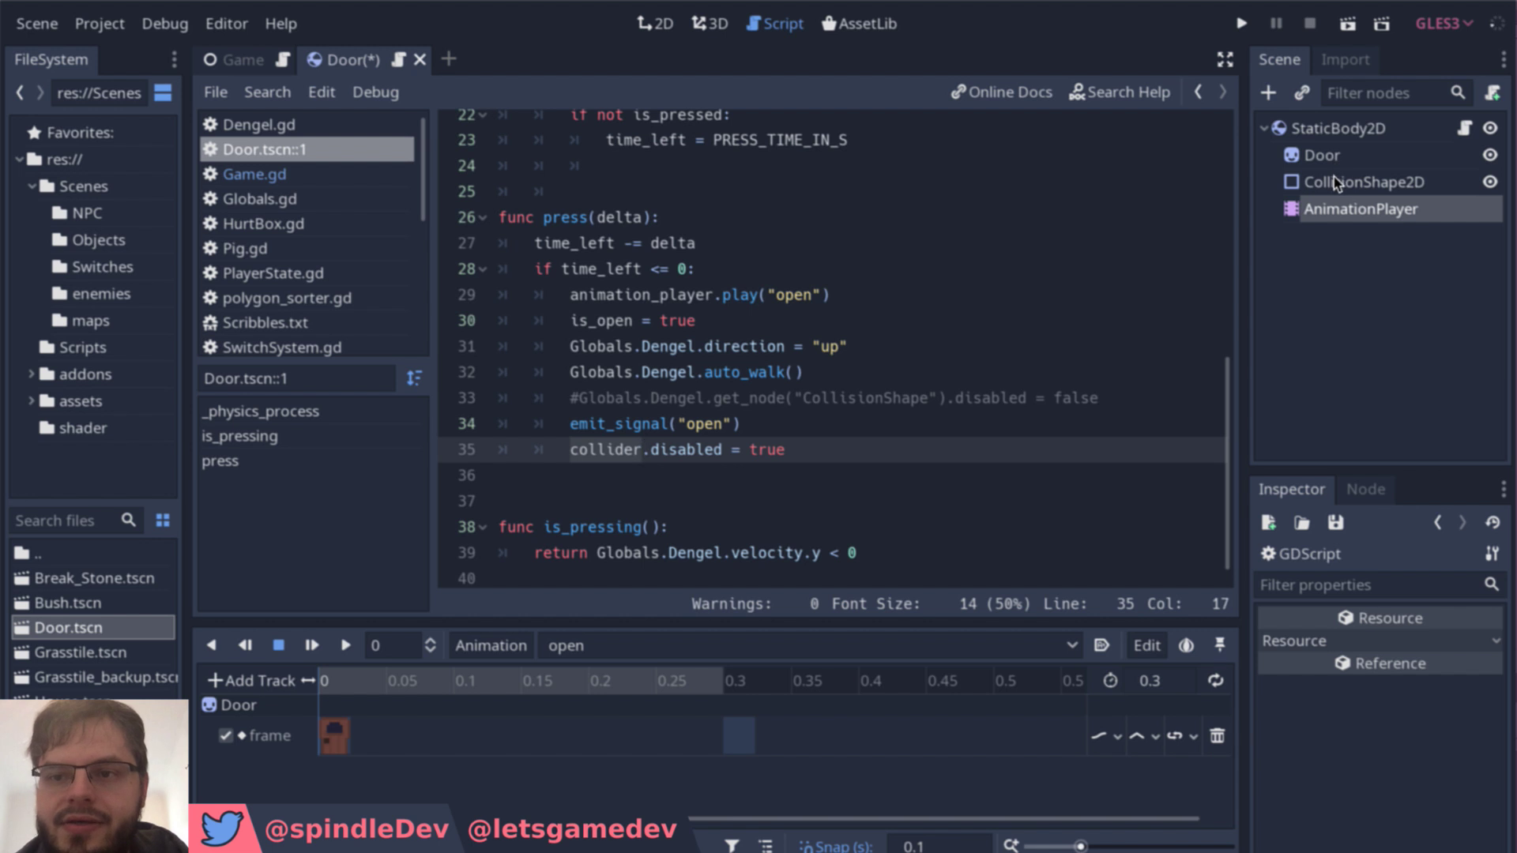
{"action": "left_click", "coordinate": [678, 452]}
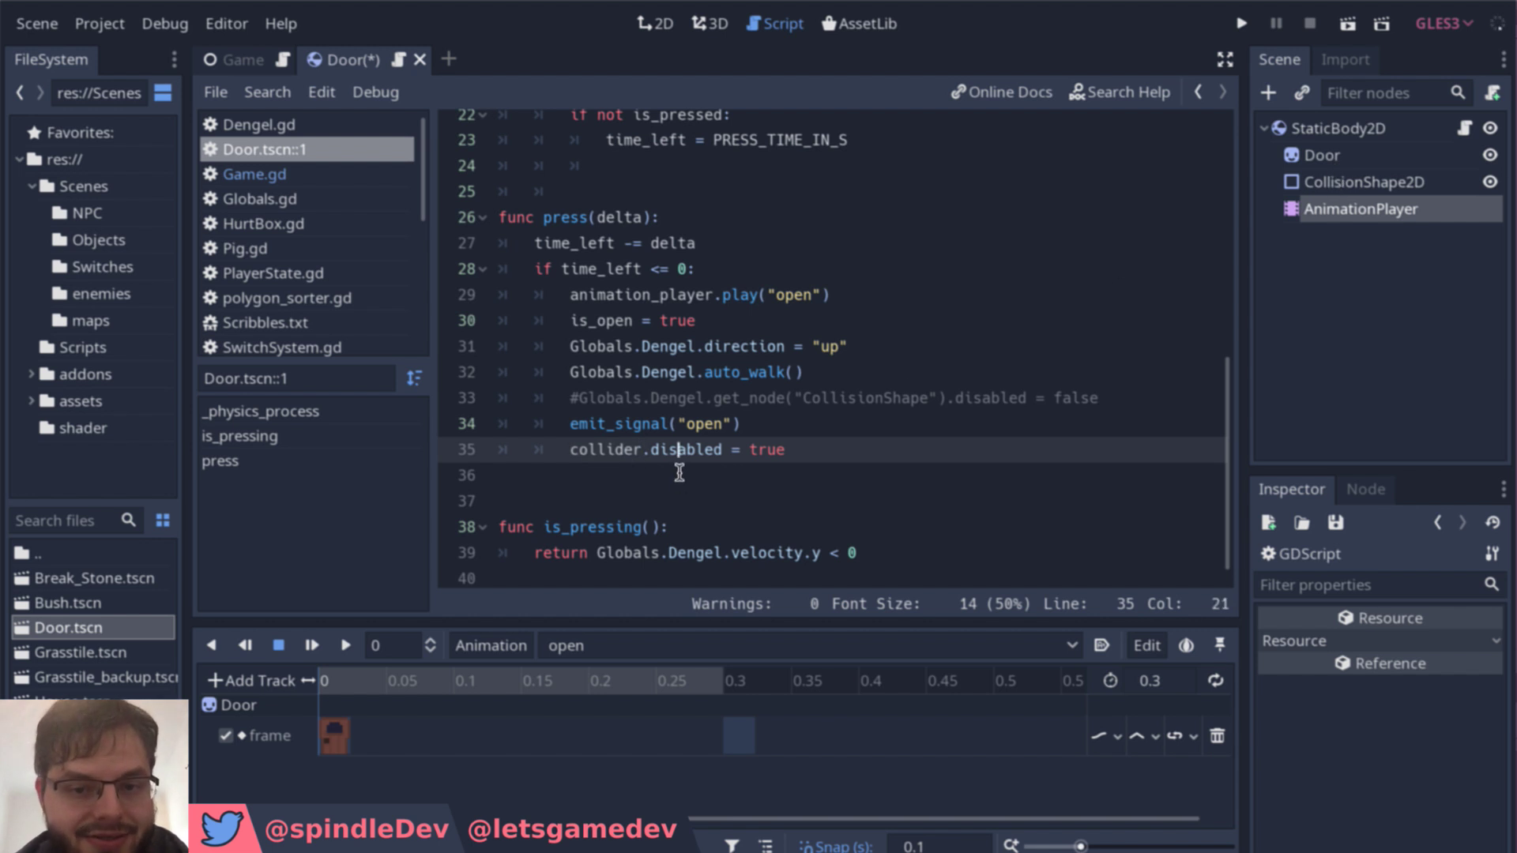
{"action": "double_click", "coordinate": [679, 451]}
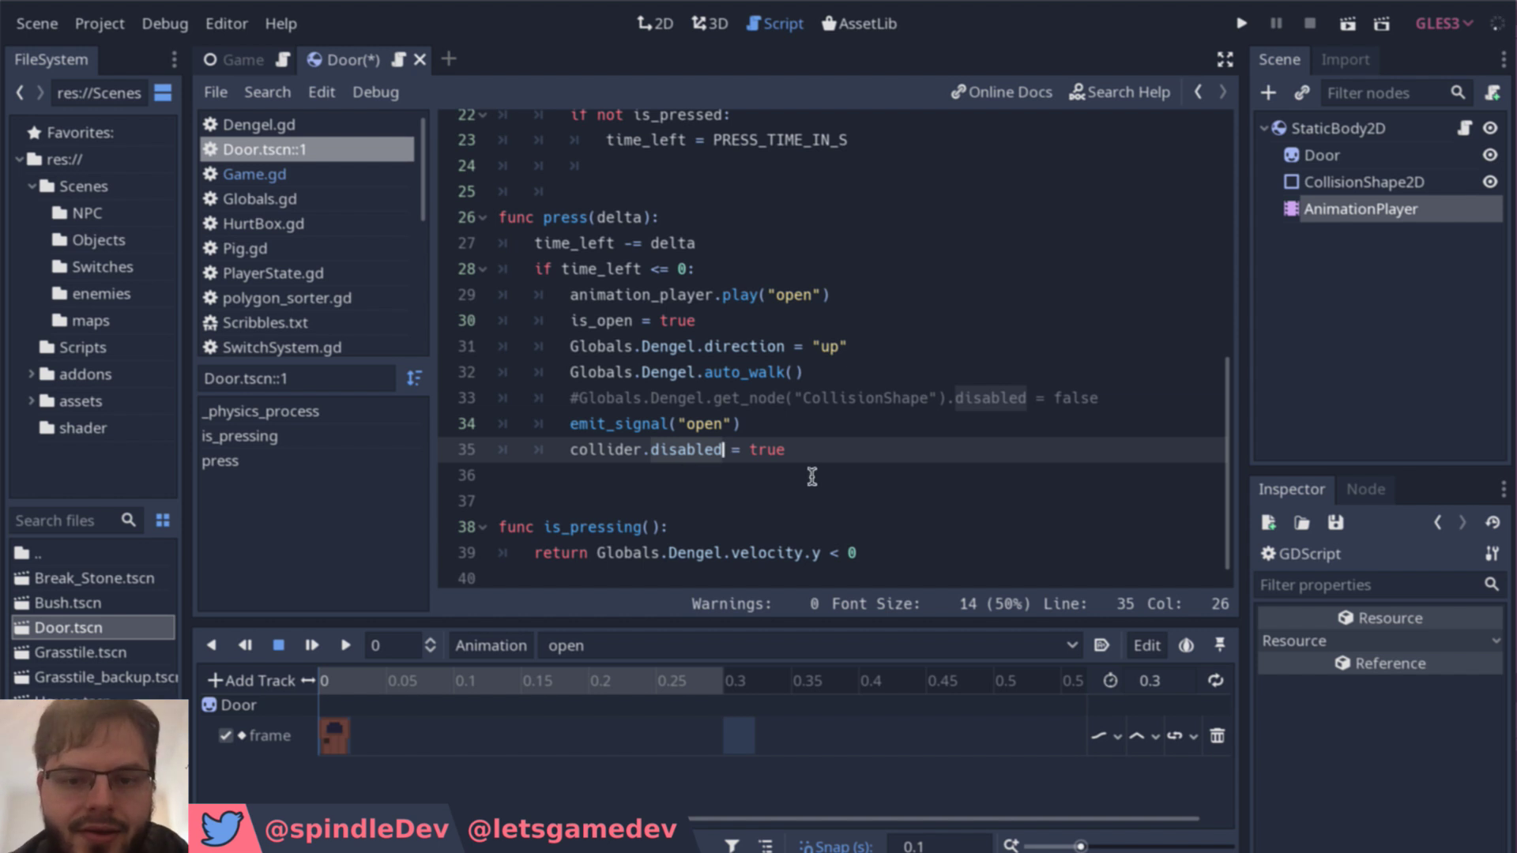
{"action": "scroll", "coordinate": [810, 478], "scroll_direction": "down", "scroll_amount": 1}
{"action": "scroll", "coordinate": [828, 395], "scroll_direction": "up", "scroll_amount": 1}
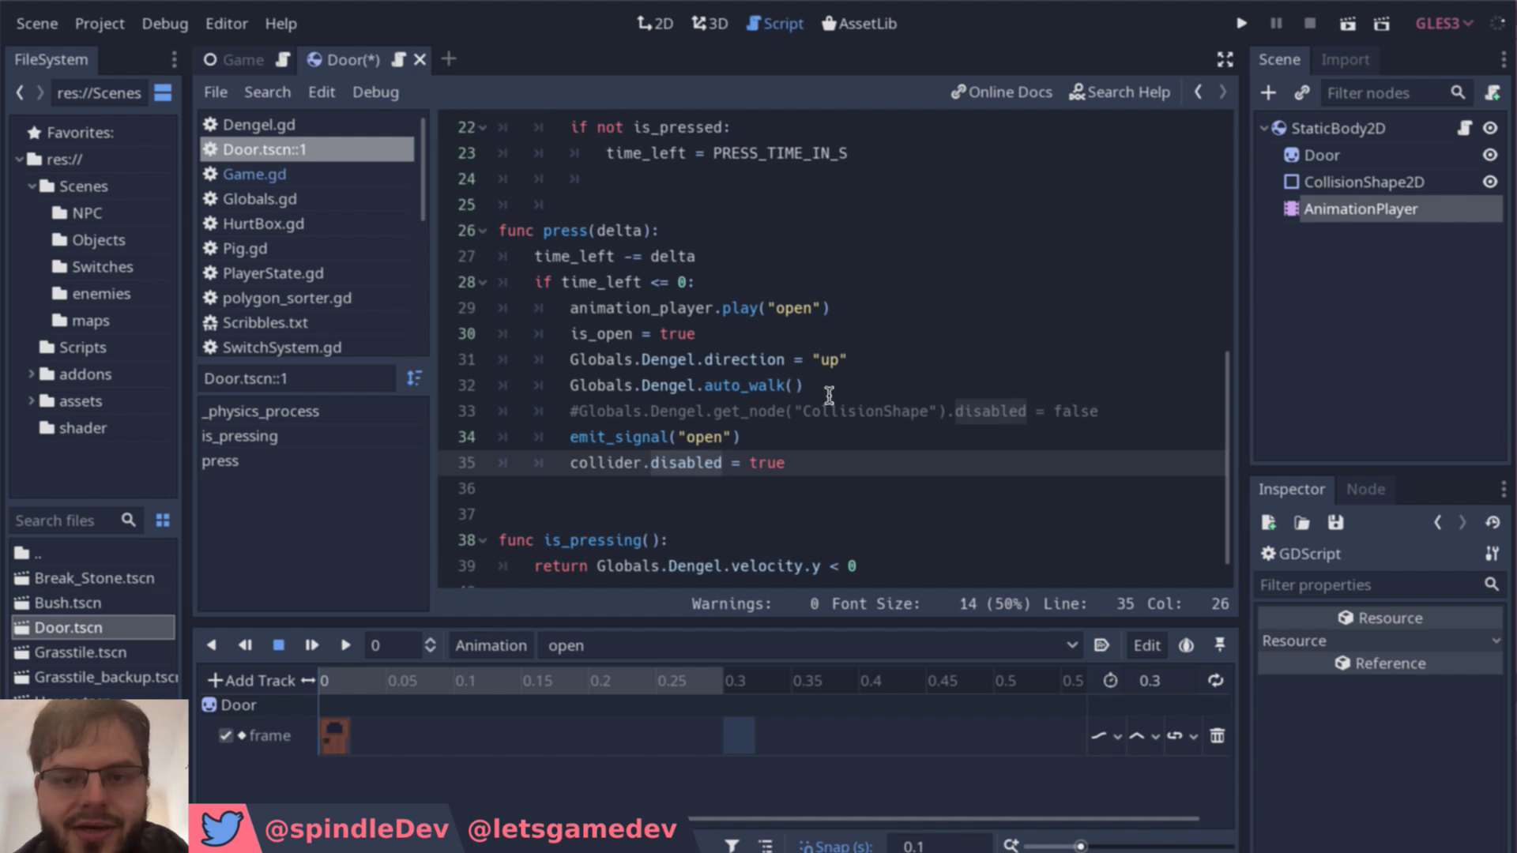
{"action": "left_click", "coordinate": [757, 422]}
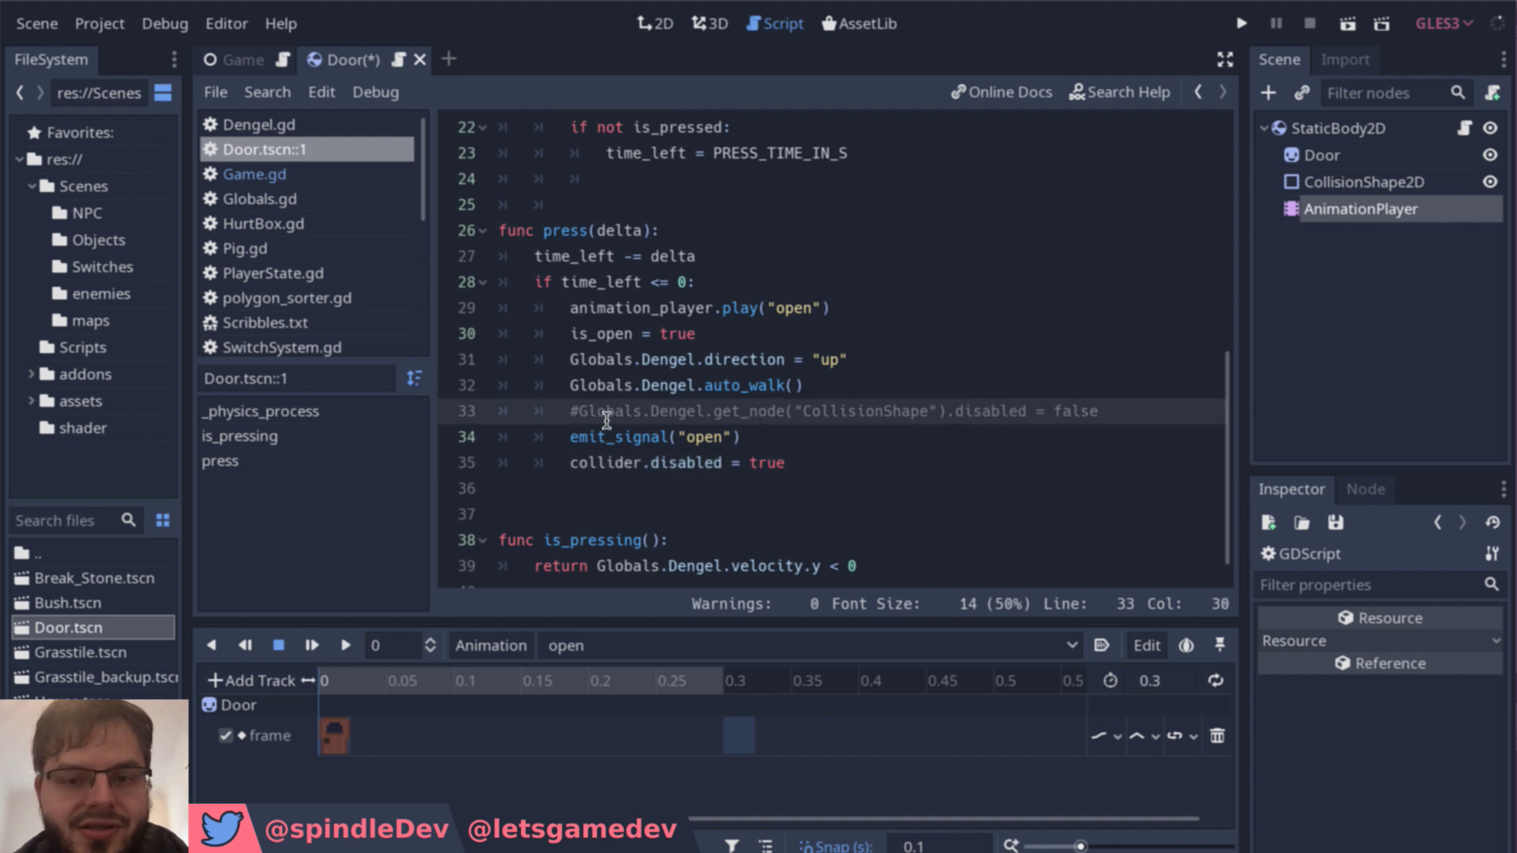
Step: Playtest the game, walking the player up through the house door, then stop it
{"action": "left_click", "coordinate": [1242, 26]}
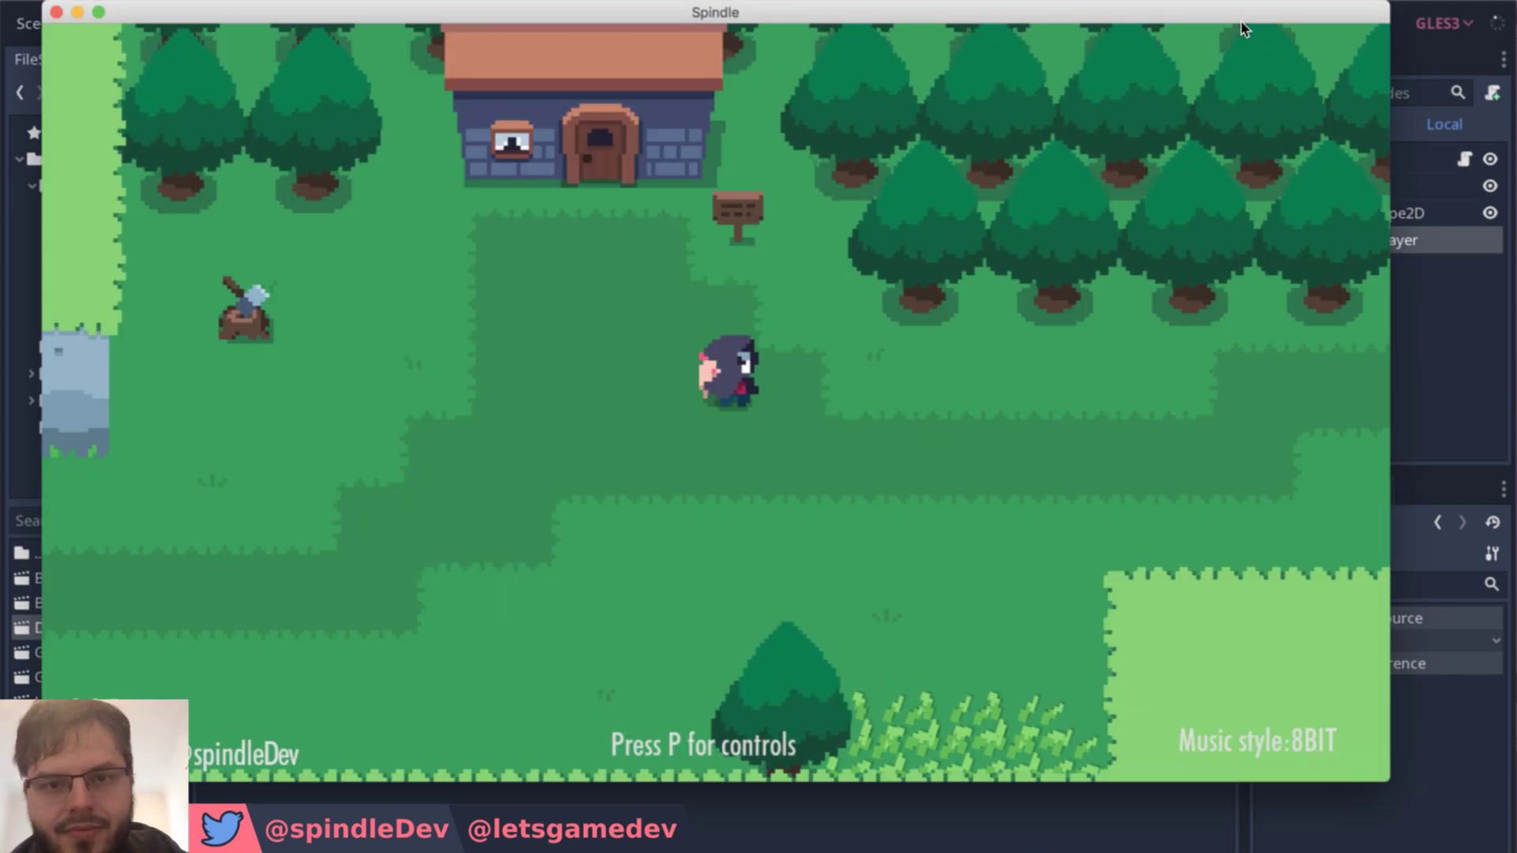
{"action": "key", "text": "Up"}
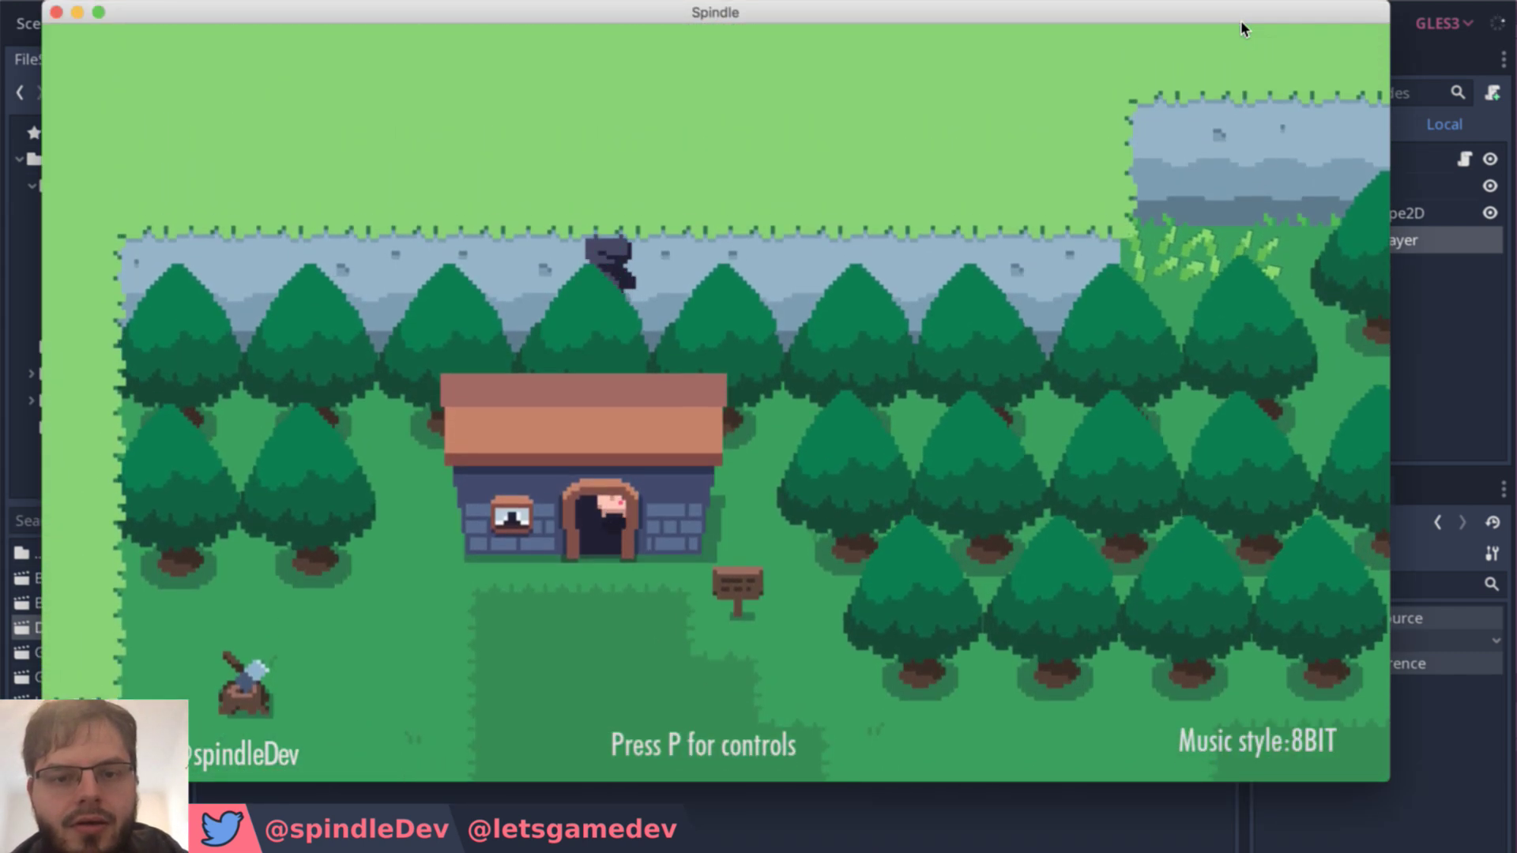
{"action": "key", "text": "F8"}
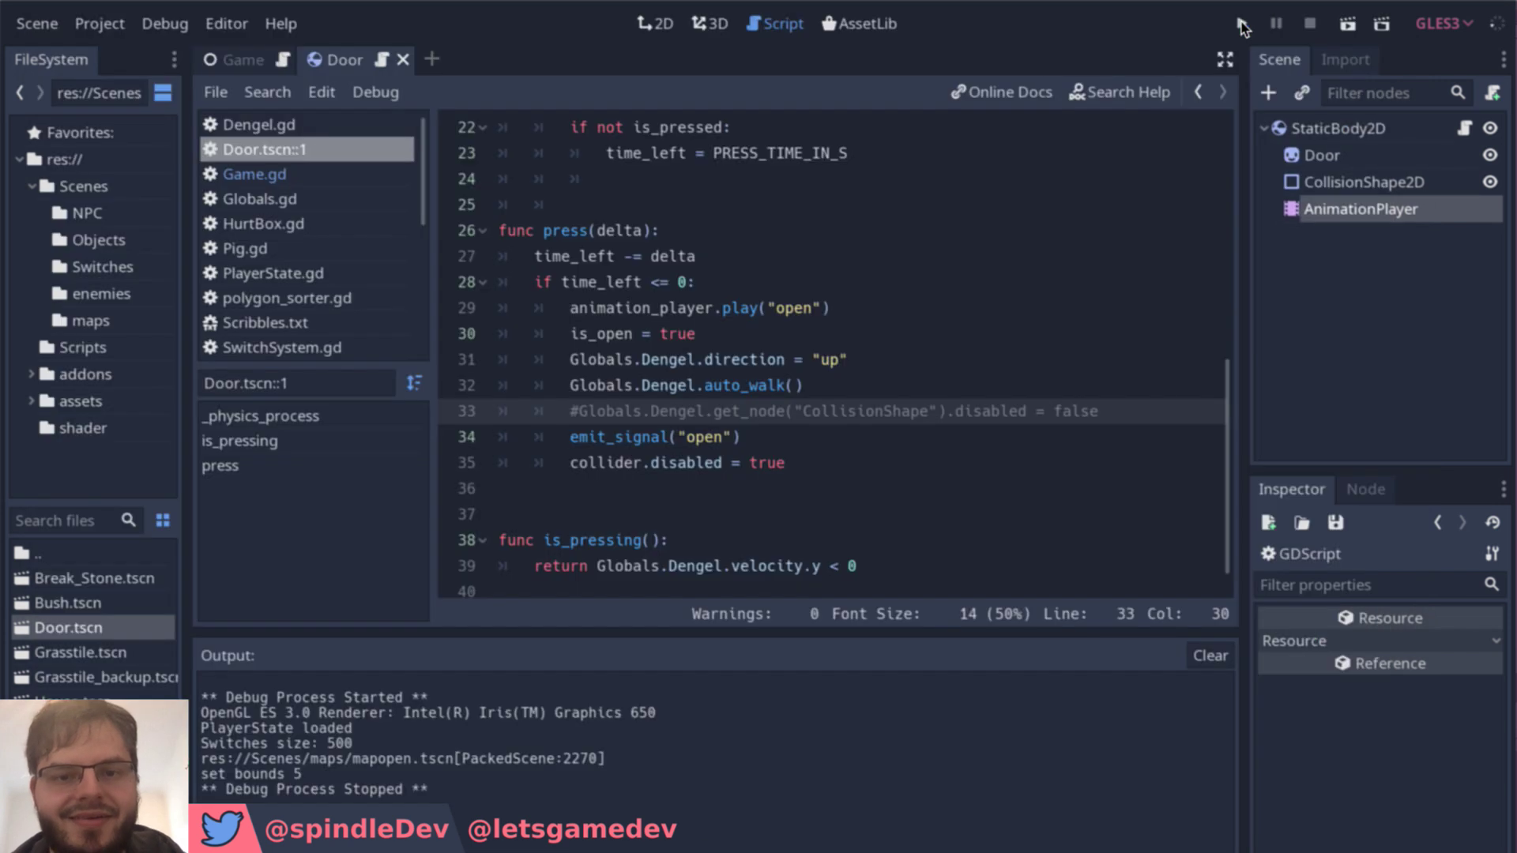
Step: Uncomment the CollisionShape line 33 in the Door script and playtest again
{"action": "left_click", "coordinate": [583, 411]}
{"action": "key", "text": "BackSpace"}
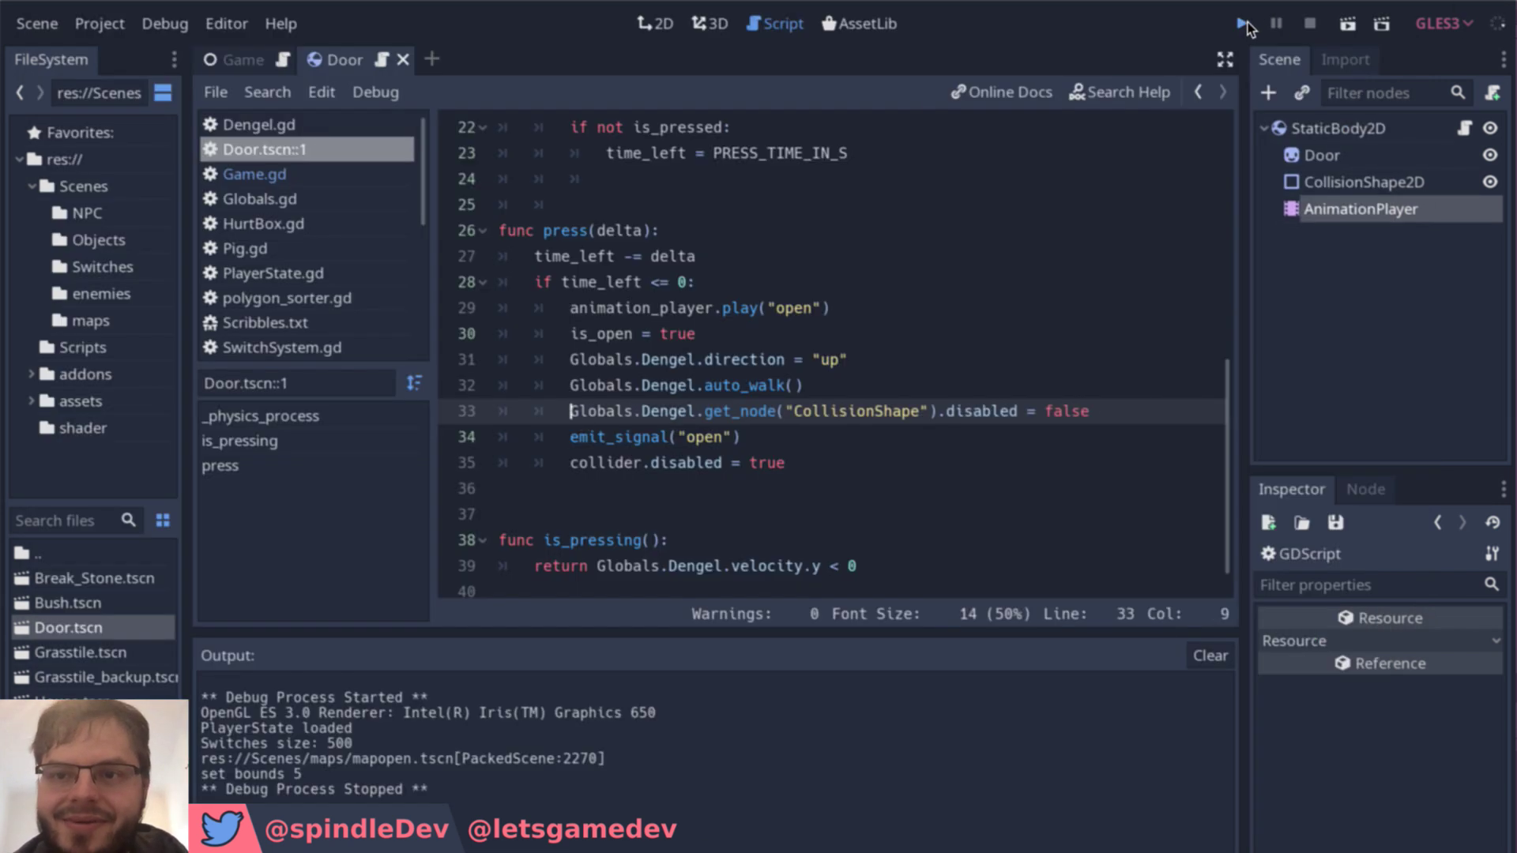
{"action": "left_click", "coordinate": [1245, 25]}
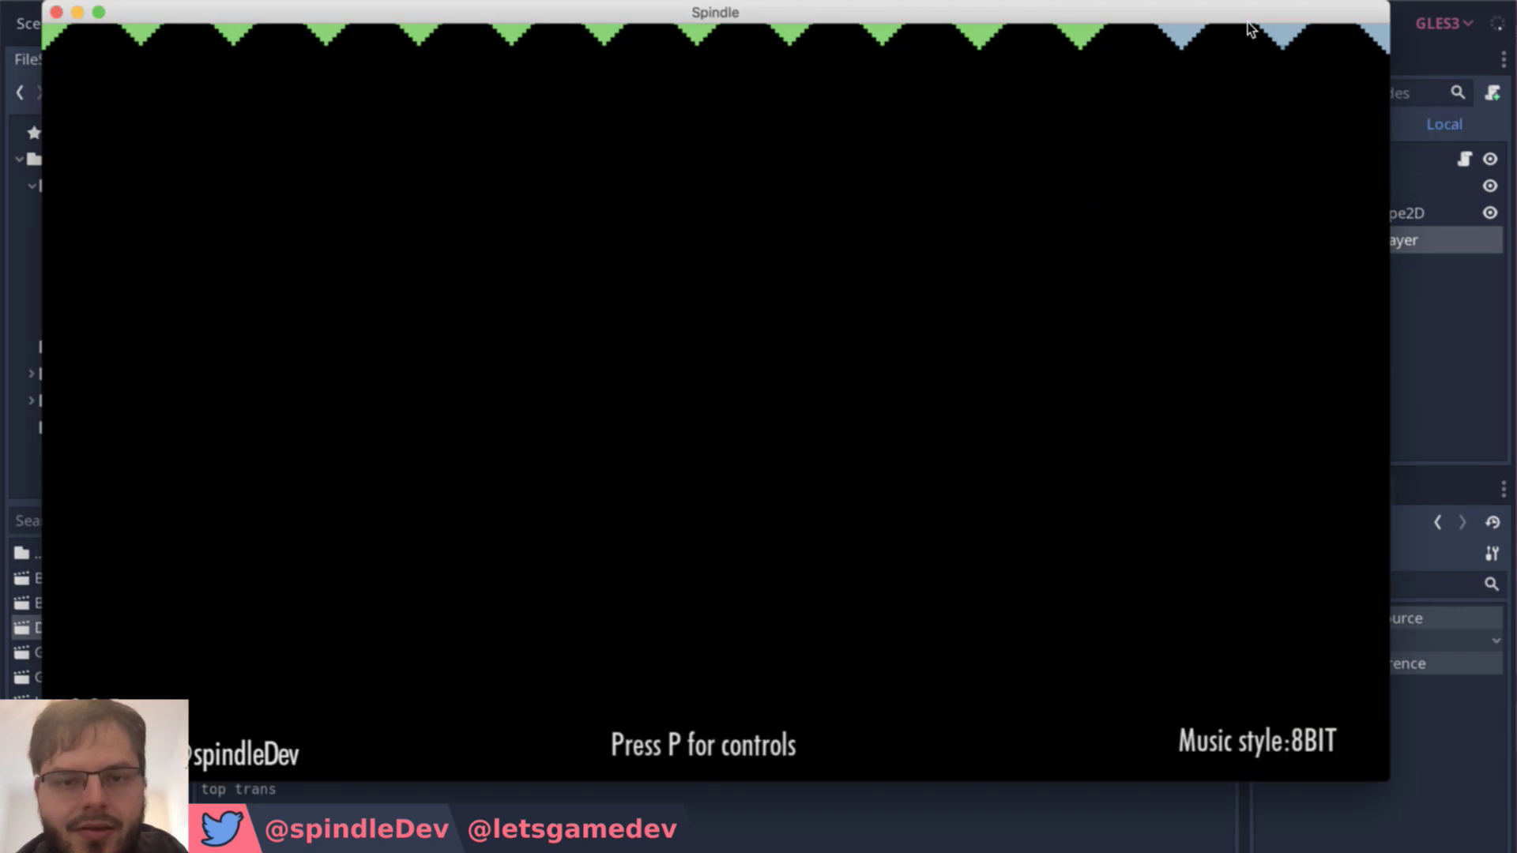
{"action": "key", "text": "super+q"}
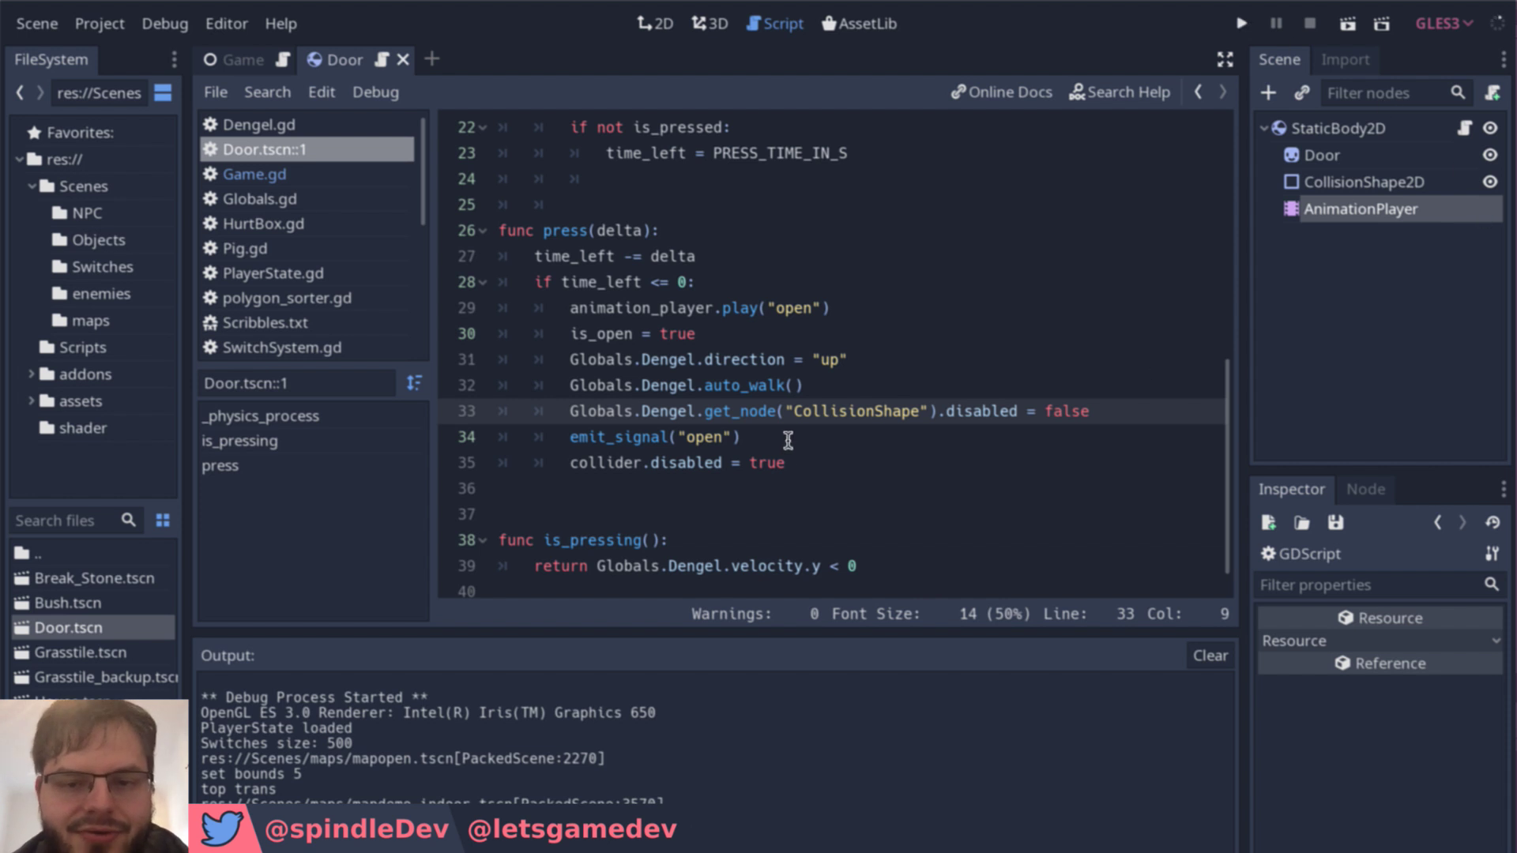
Step: Move the caret through the auto_walk and get_node lines 32–33 of press()
{"action": "left_click", "coordinate": [800, 386]}
{"action": "left_click", "coordinate": [601, 412]}
{"action": "left_click", "coordinate": [570, 386]}
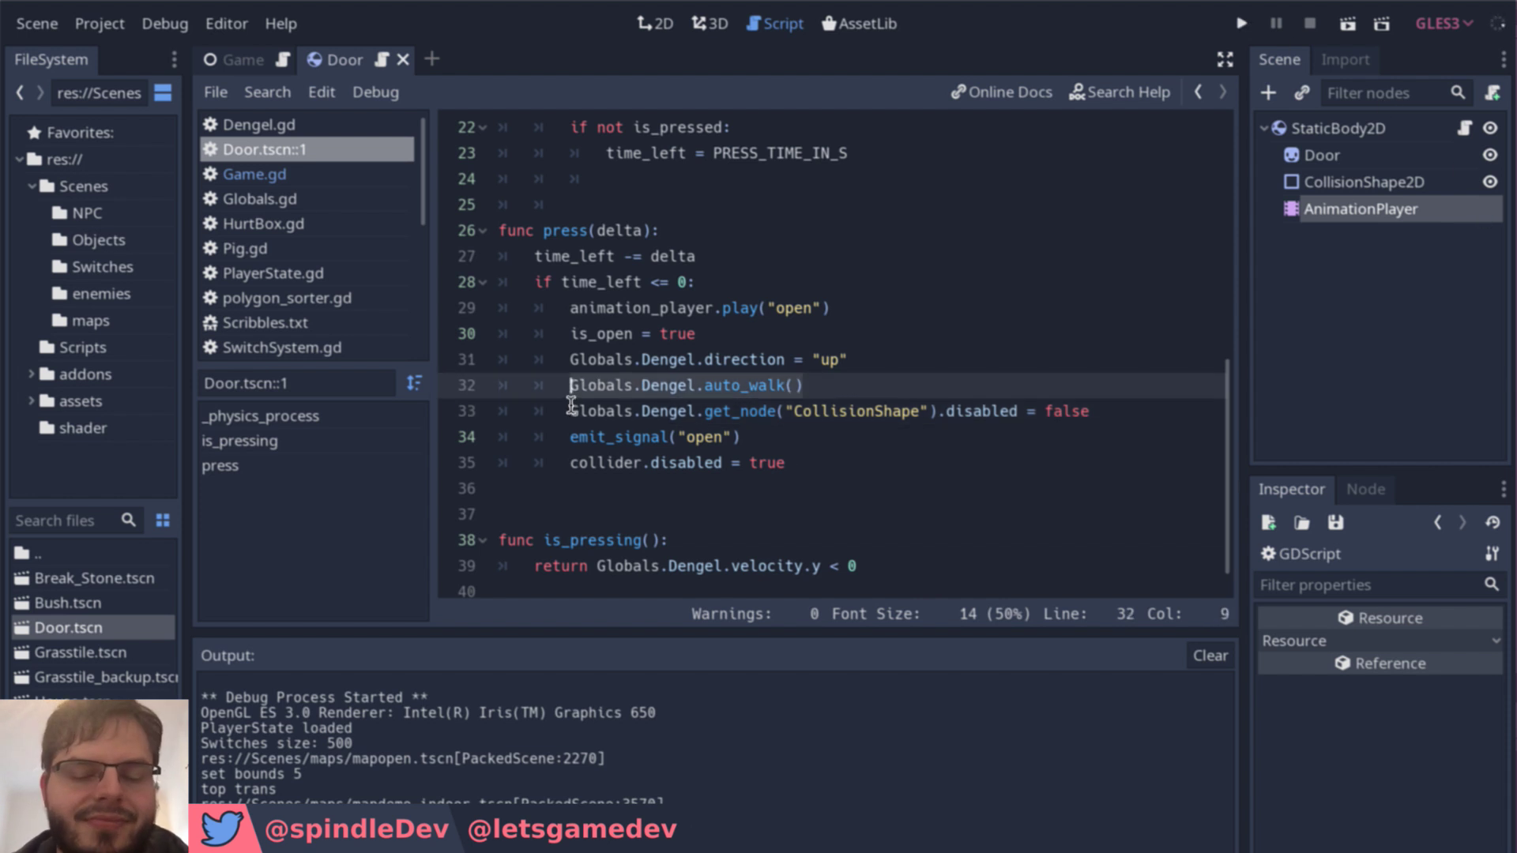
{"action": "left_click", "coordinate": [984, 412]}
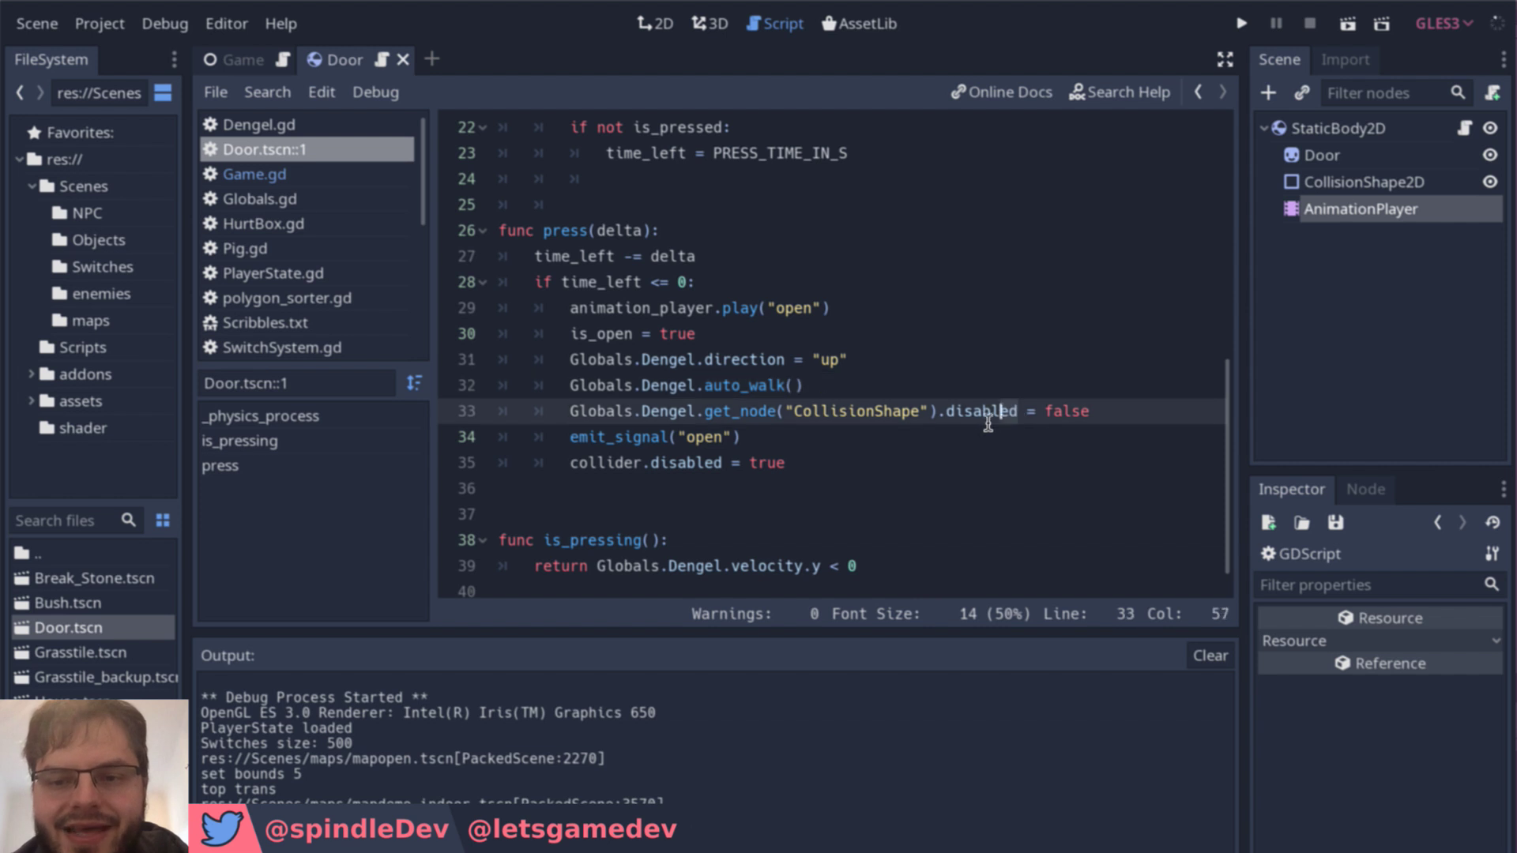
{"action": "left_click", "coordinate": [731, 437]}
{"action": "left_click", "coordinate": [695, 413]}
{"action": "left_click", "coordinate": [708, 419]}
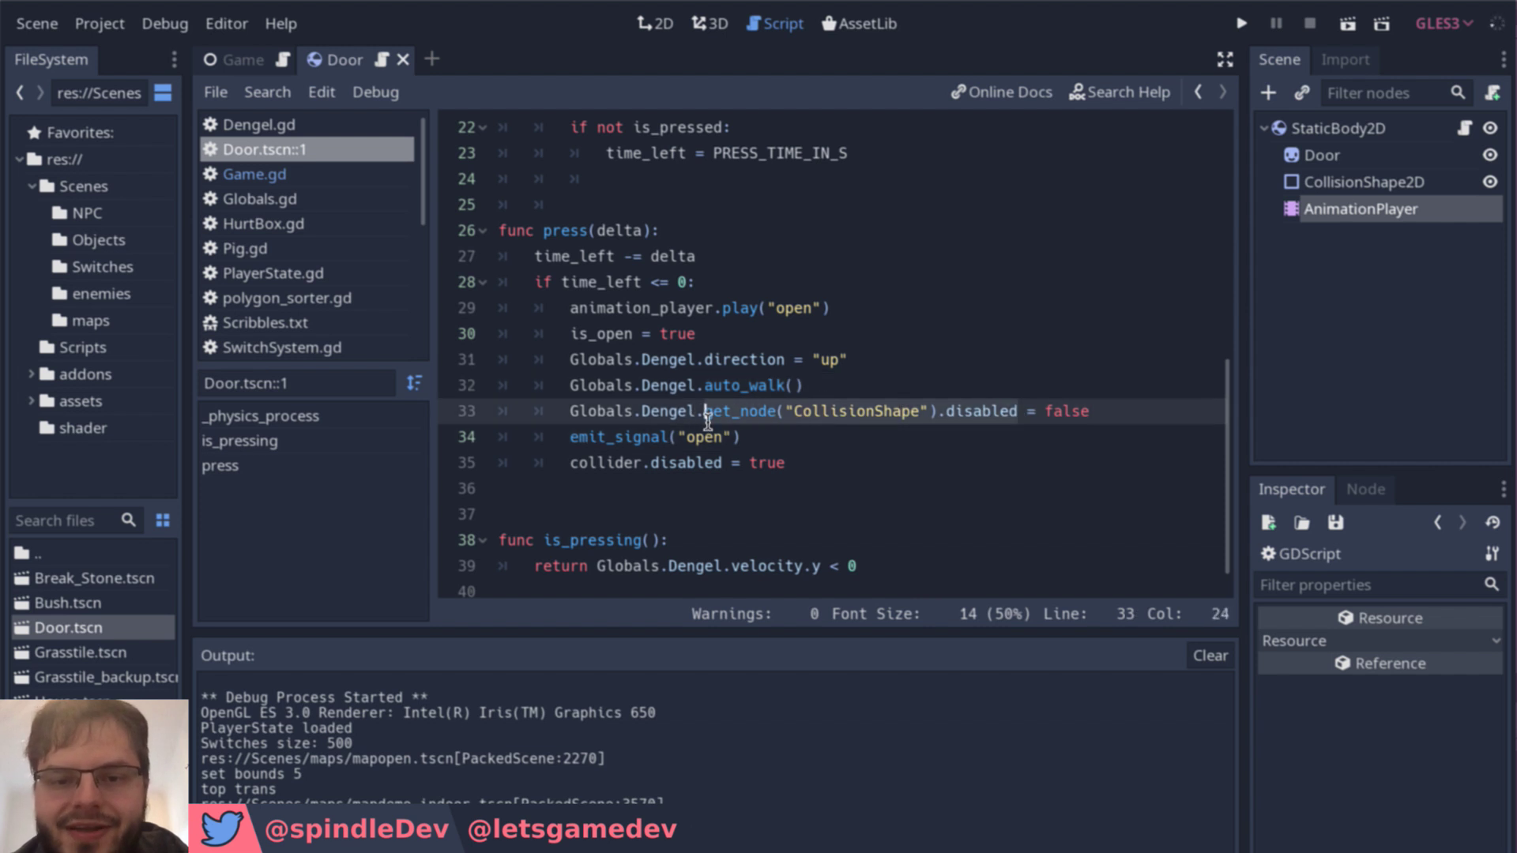
{"action": "left_click", "coordinate": [814, 393]}
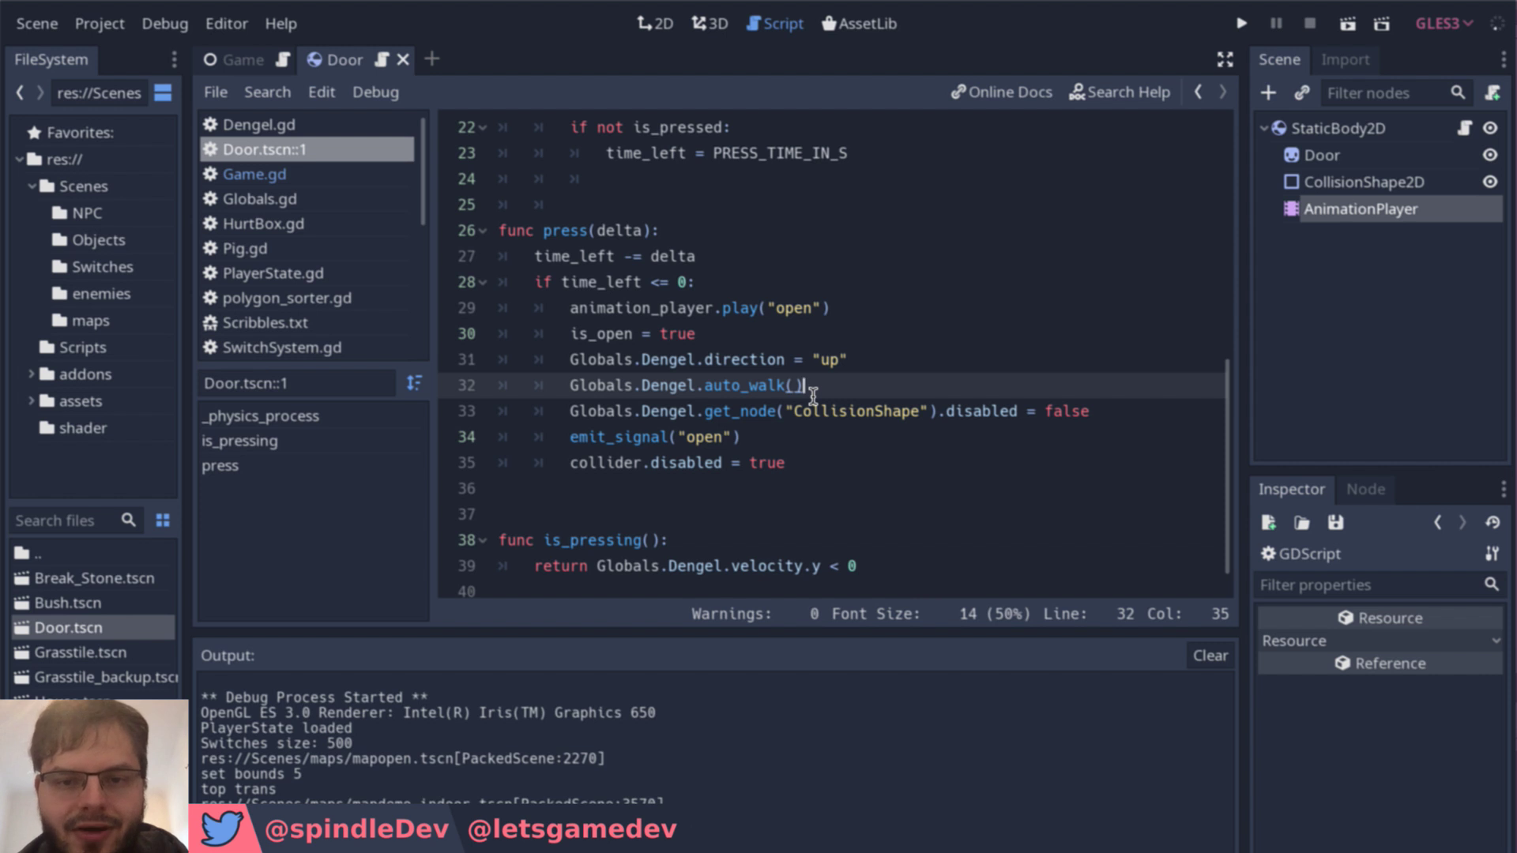
Step: Briefly add a true argument to the auto_walk call, then remove it again
{"action": "left_click", "coordinate": [560, 389]}
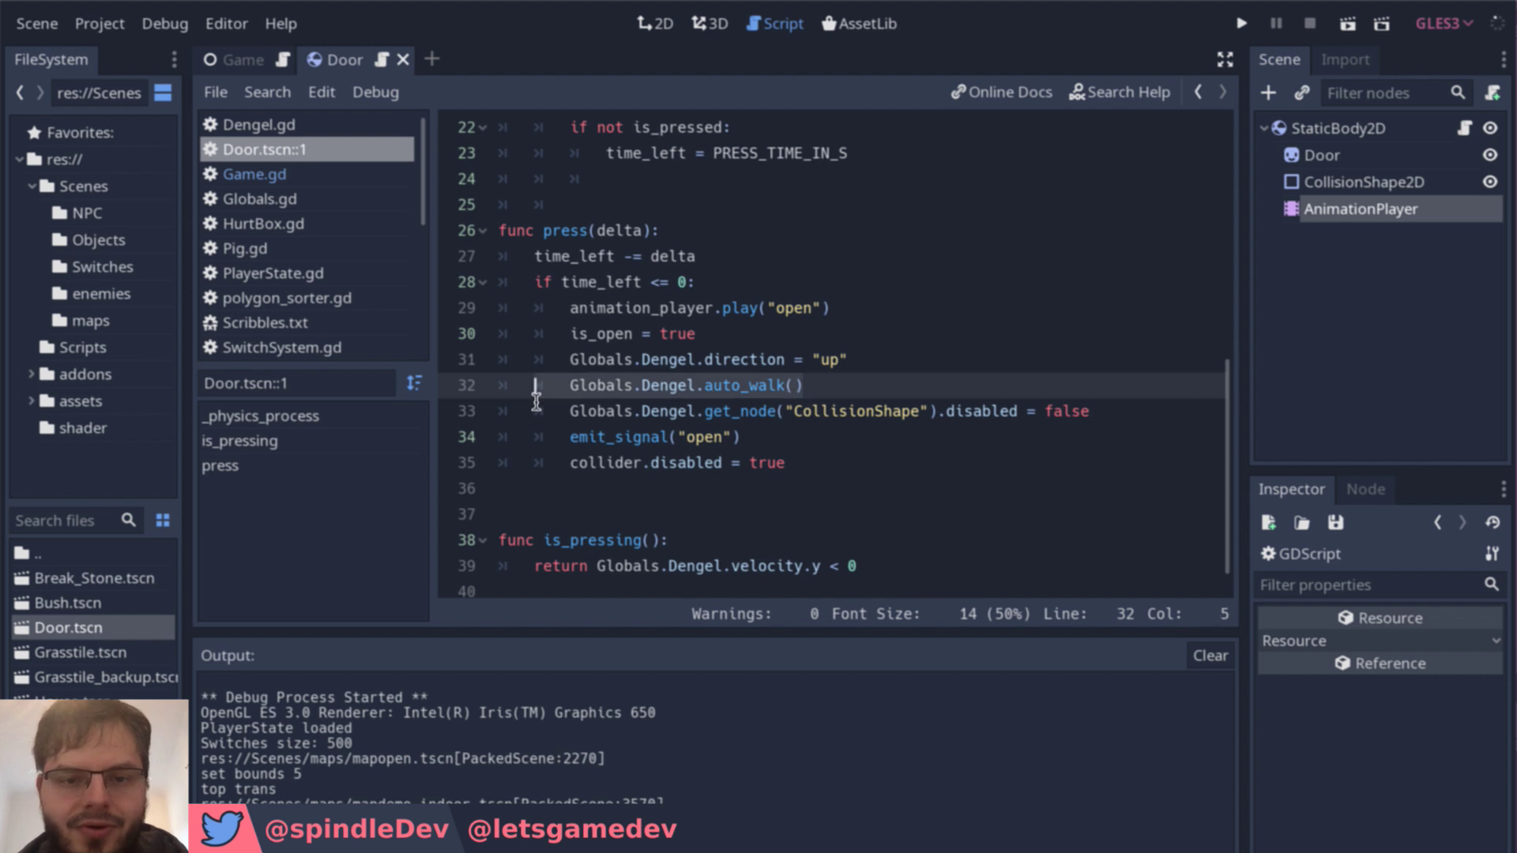
{"action": "left_click", "coordinate": [830, 394]}
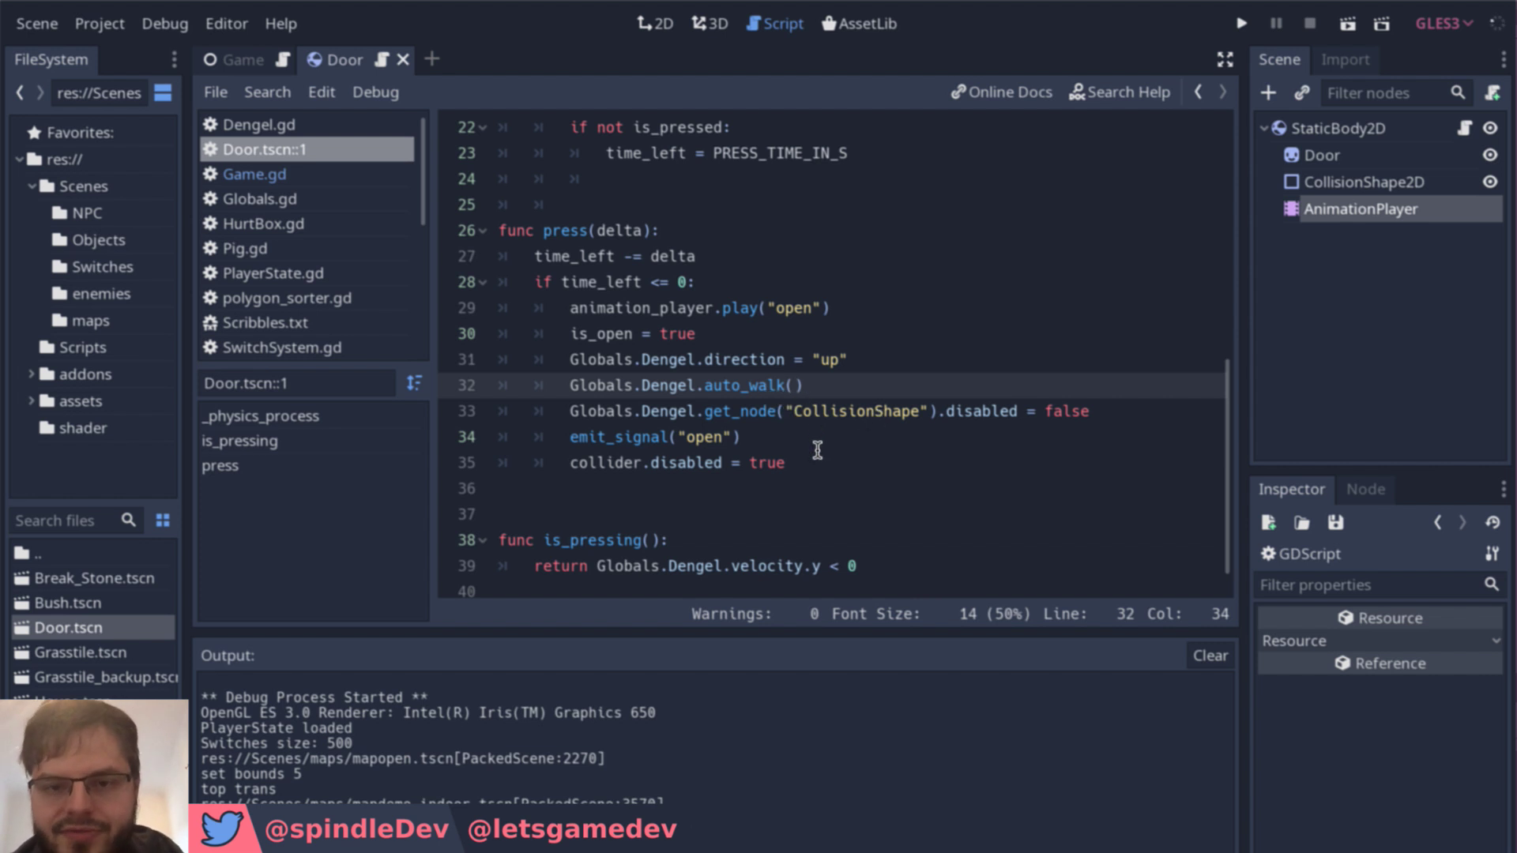
{"action": "type", "text": "true)"}
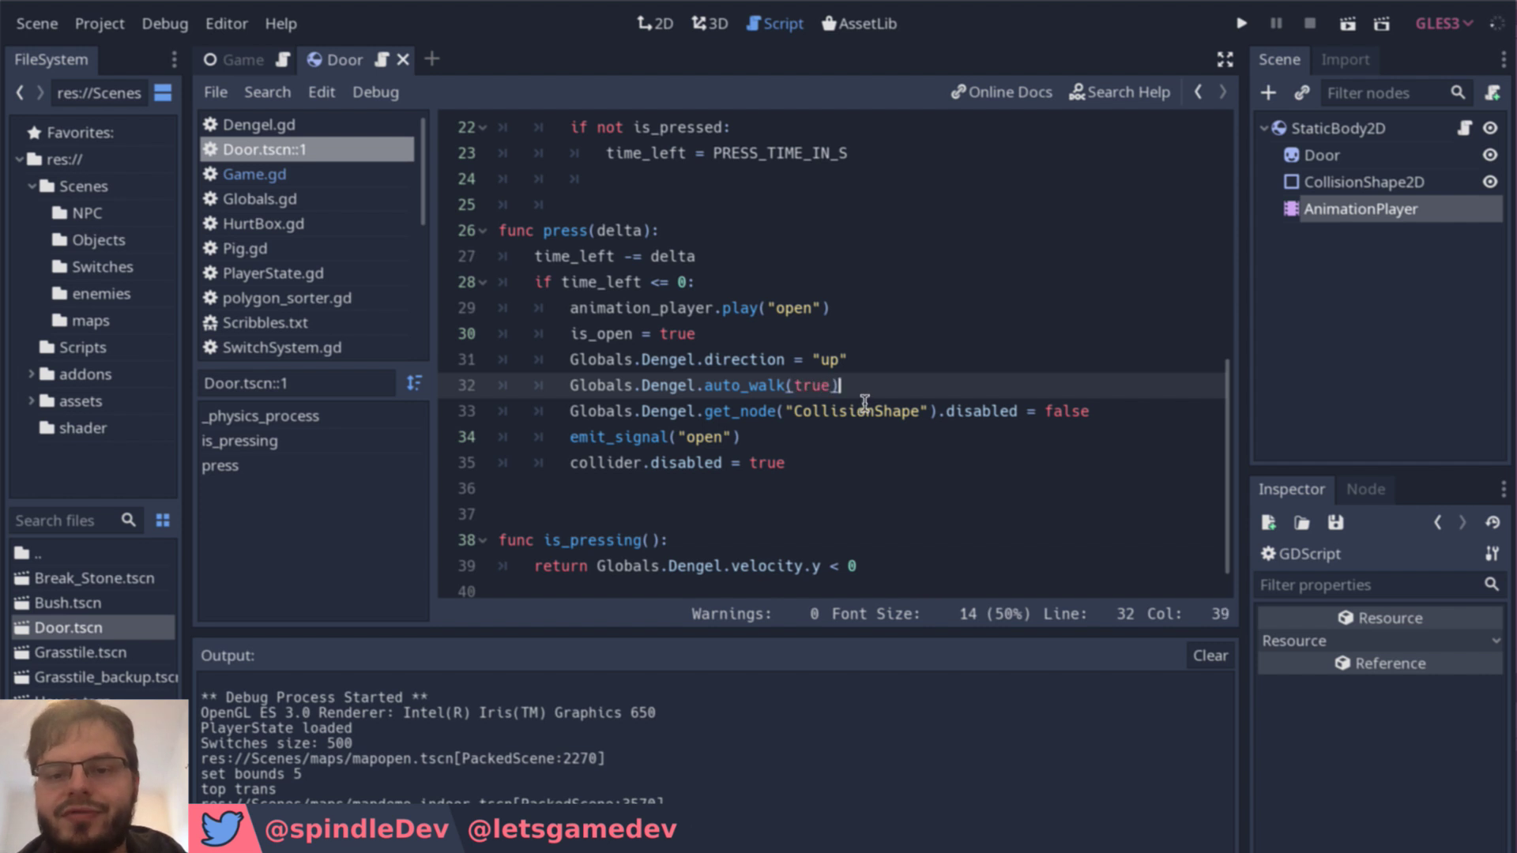
{"action": "key", "text": "Left"}
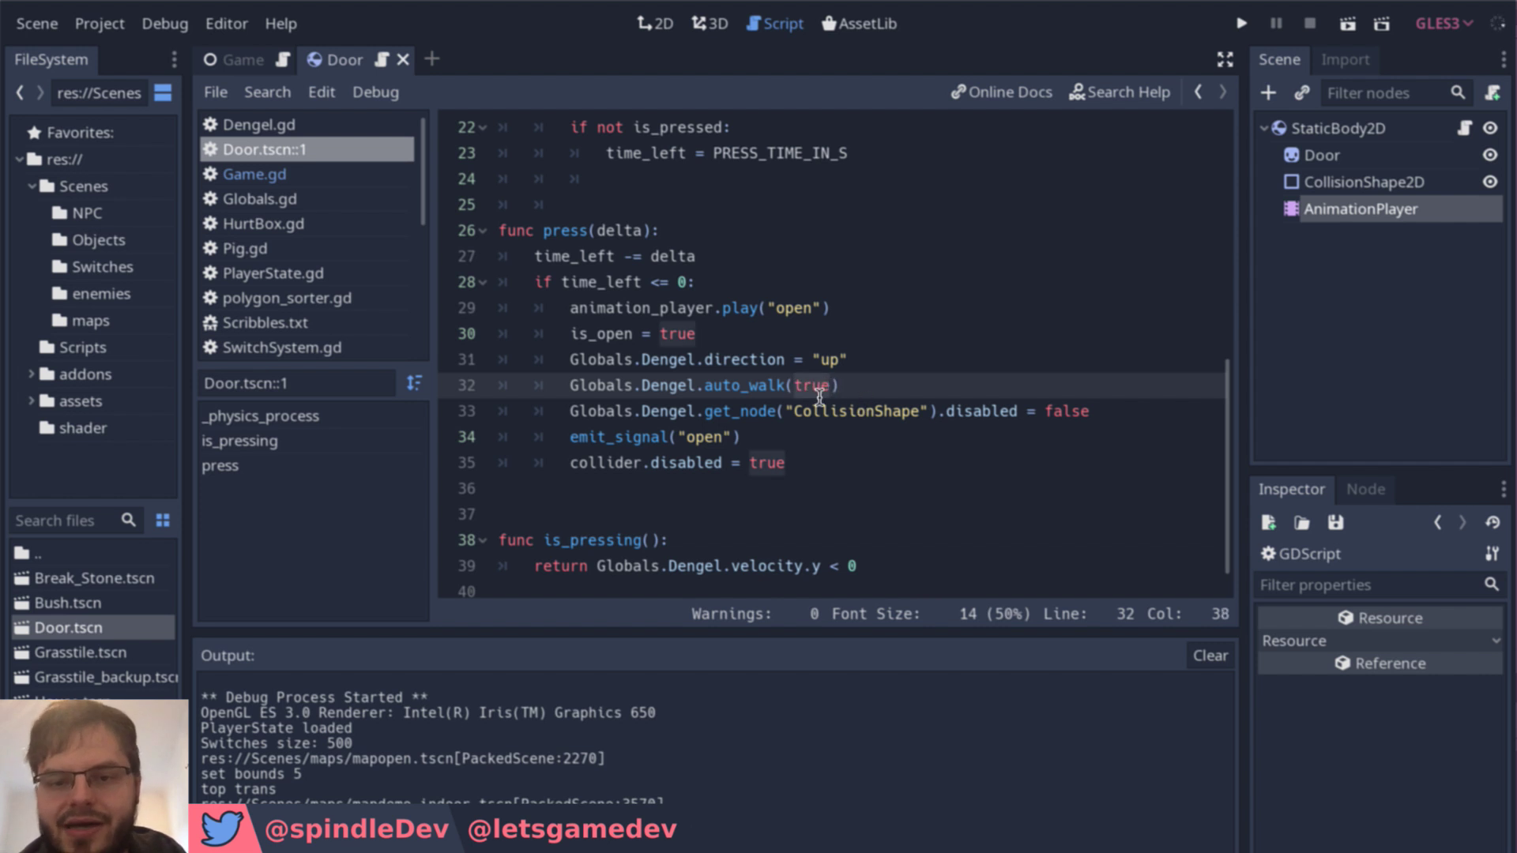
{"action": "key", "text": "BackSpace"}
{"action": "key", "text": "BackSpace"}
{"action": "key", "text": "BackSpace"}
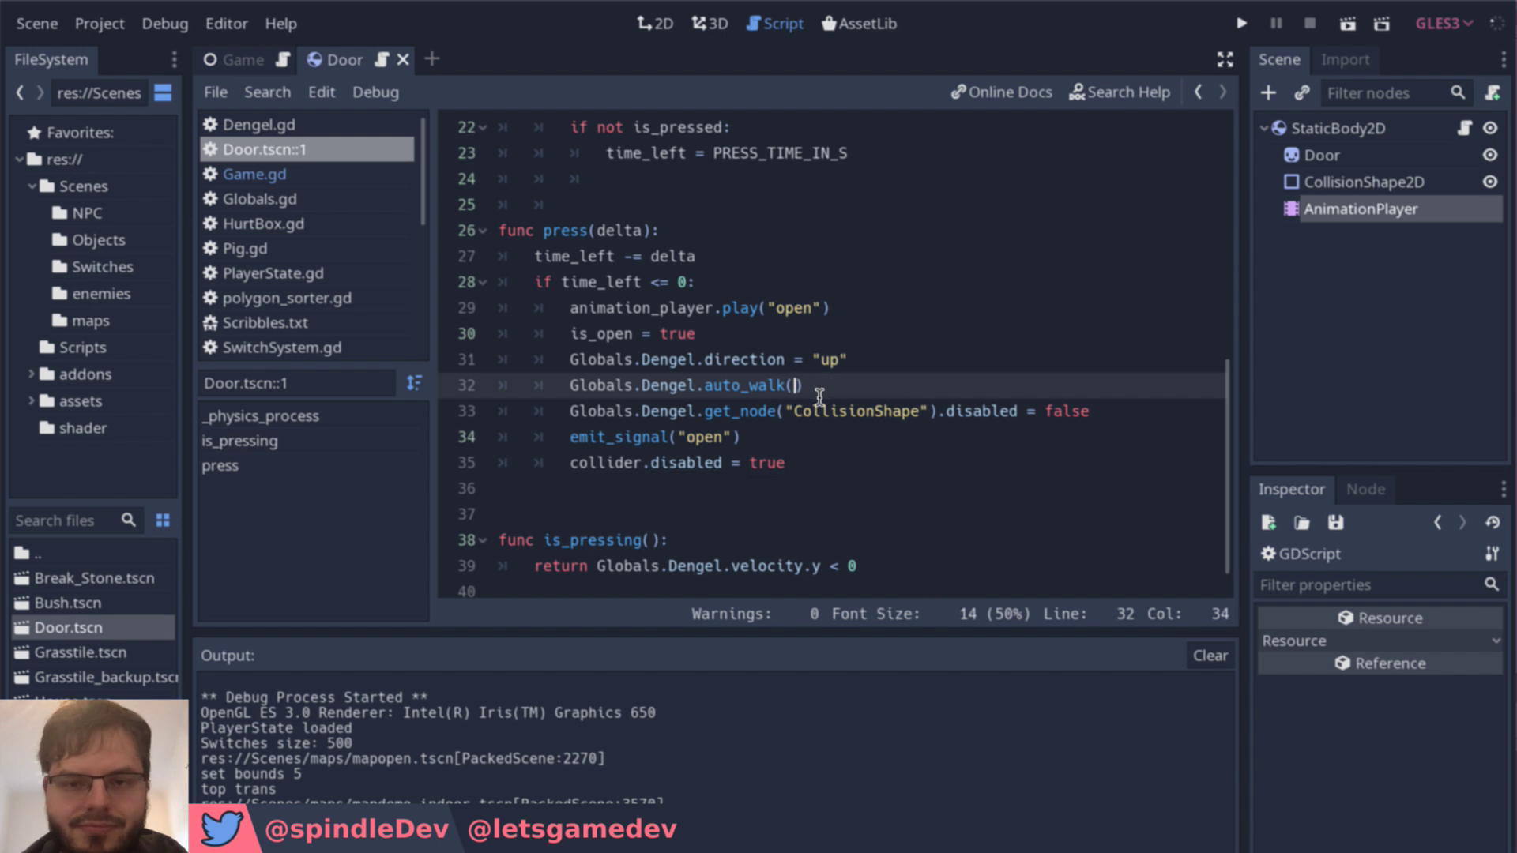
Step: Check the emit_signal call on line 34 and open House.tscn from the FileSystem dock
{"action": "left_click", "coordinate": [1093, 414]}
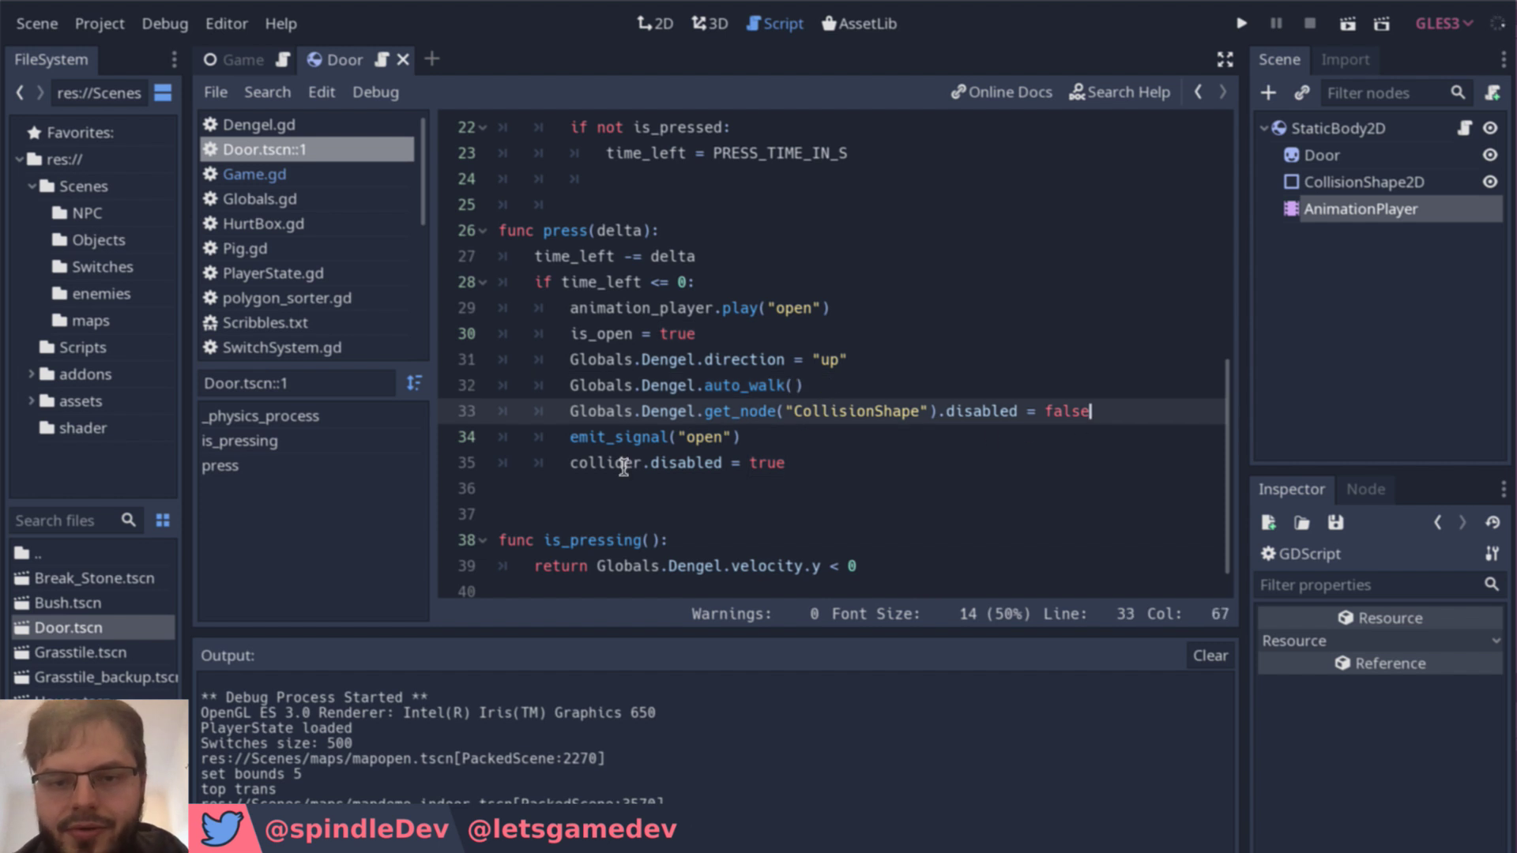
{"action": "double_click", "coordinate": [627, 444]}
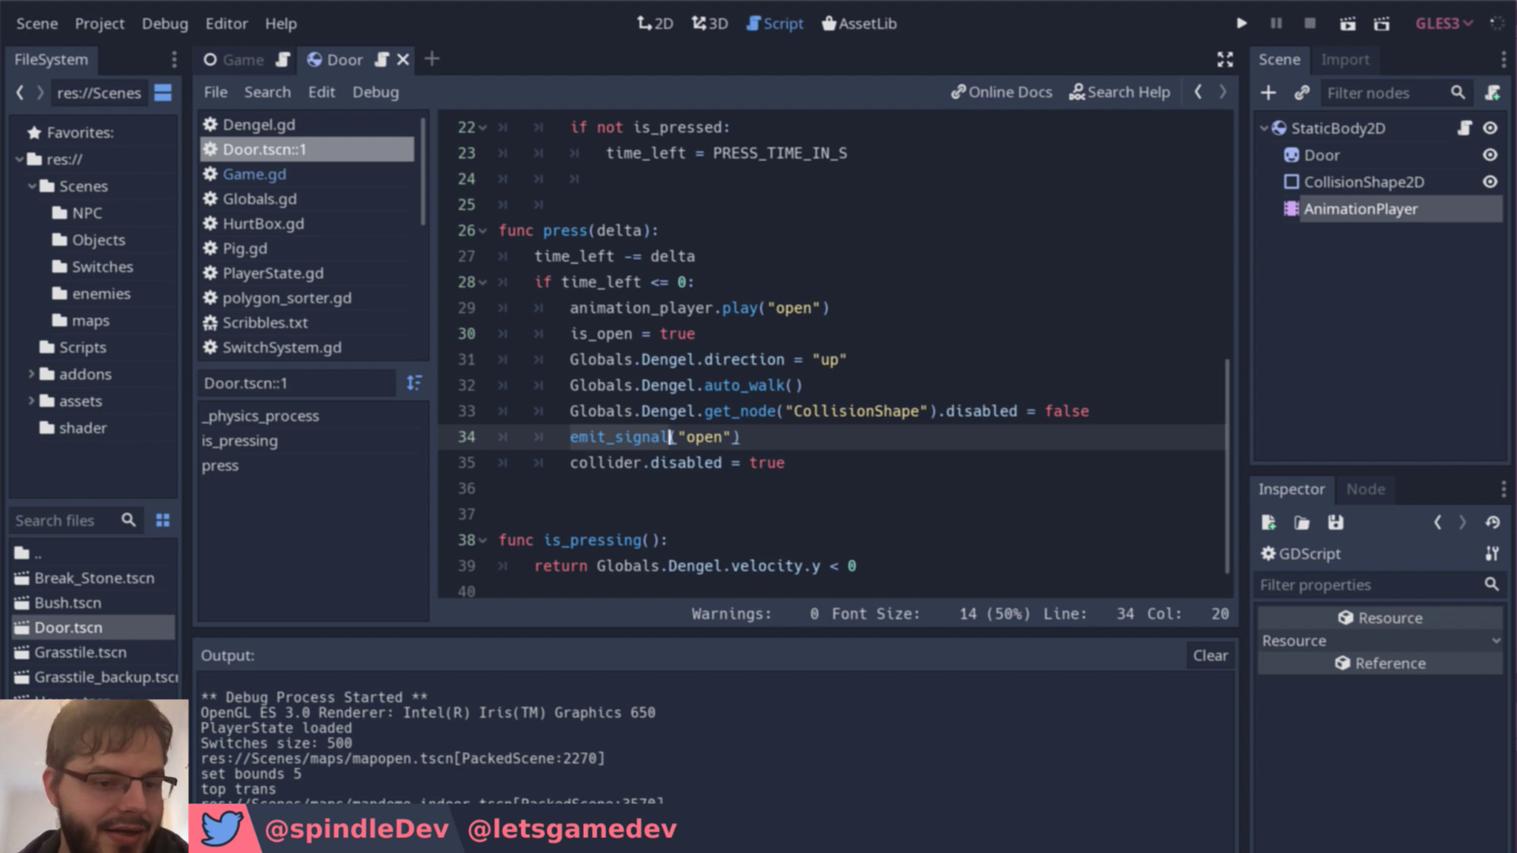
{"action": "left_click", "coordinate": [71, 698]}
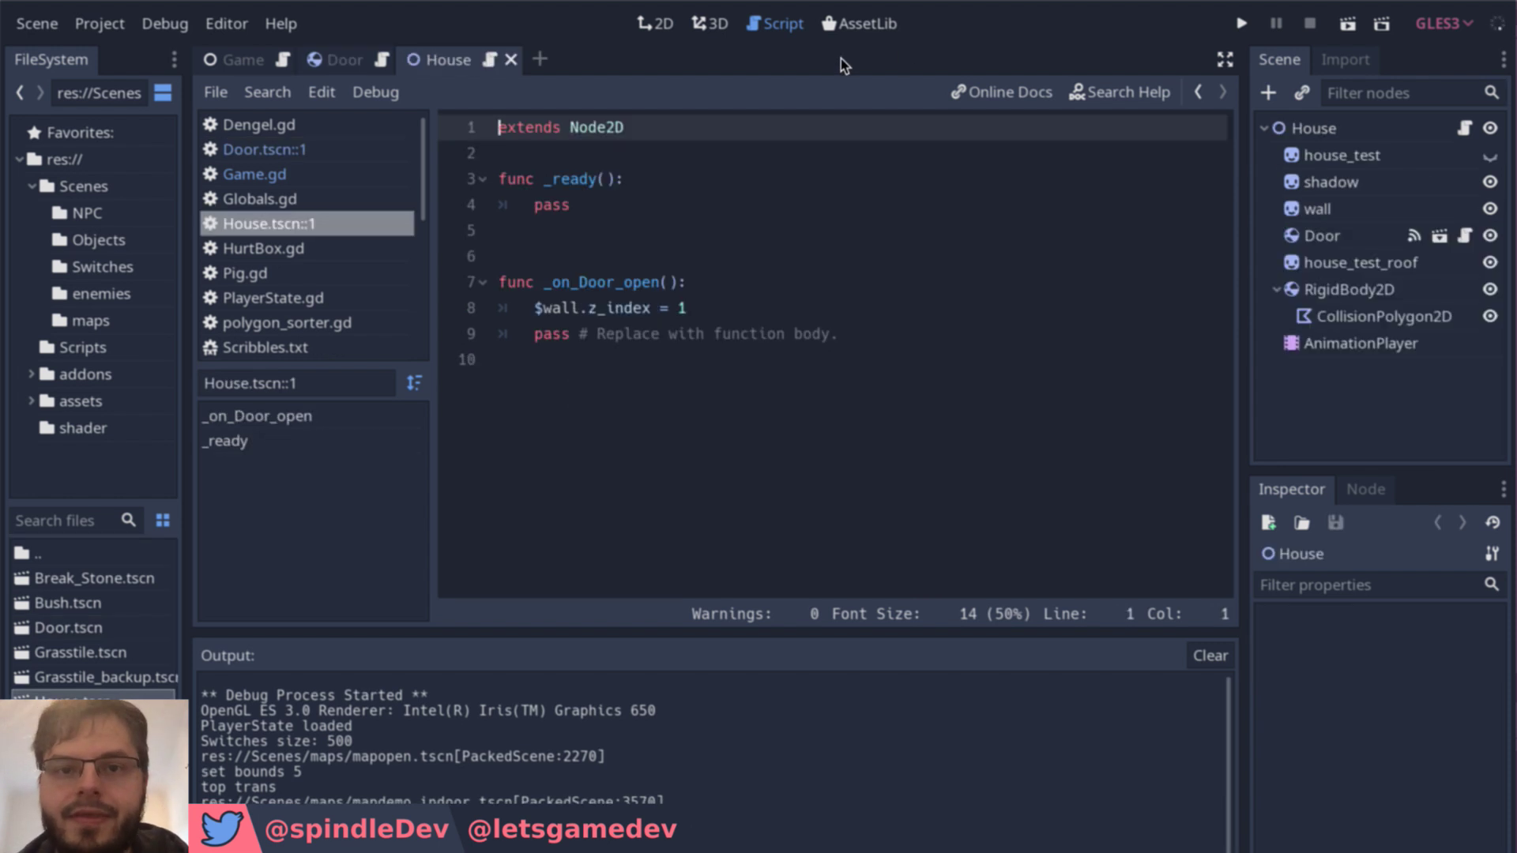
Step: View the House scene in 2D and toggle the Door node's visibility off and on
{"action": "left_click", "coordinate": [662, 24]}
{"action": "scroll", "coordinate": [751, 306], "scroll_direction": "up", "scroll_amount": 3}
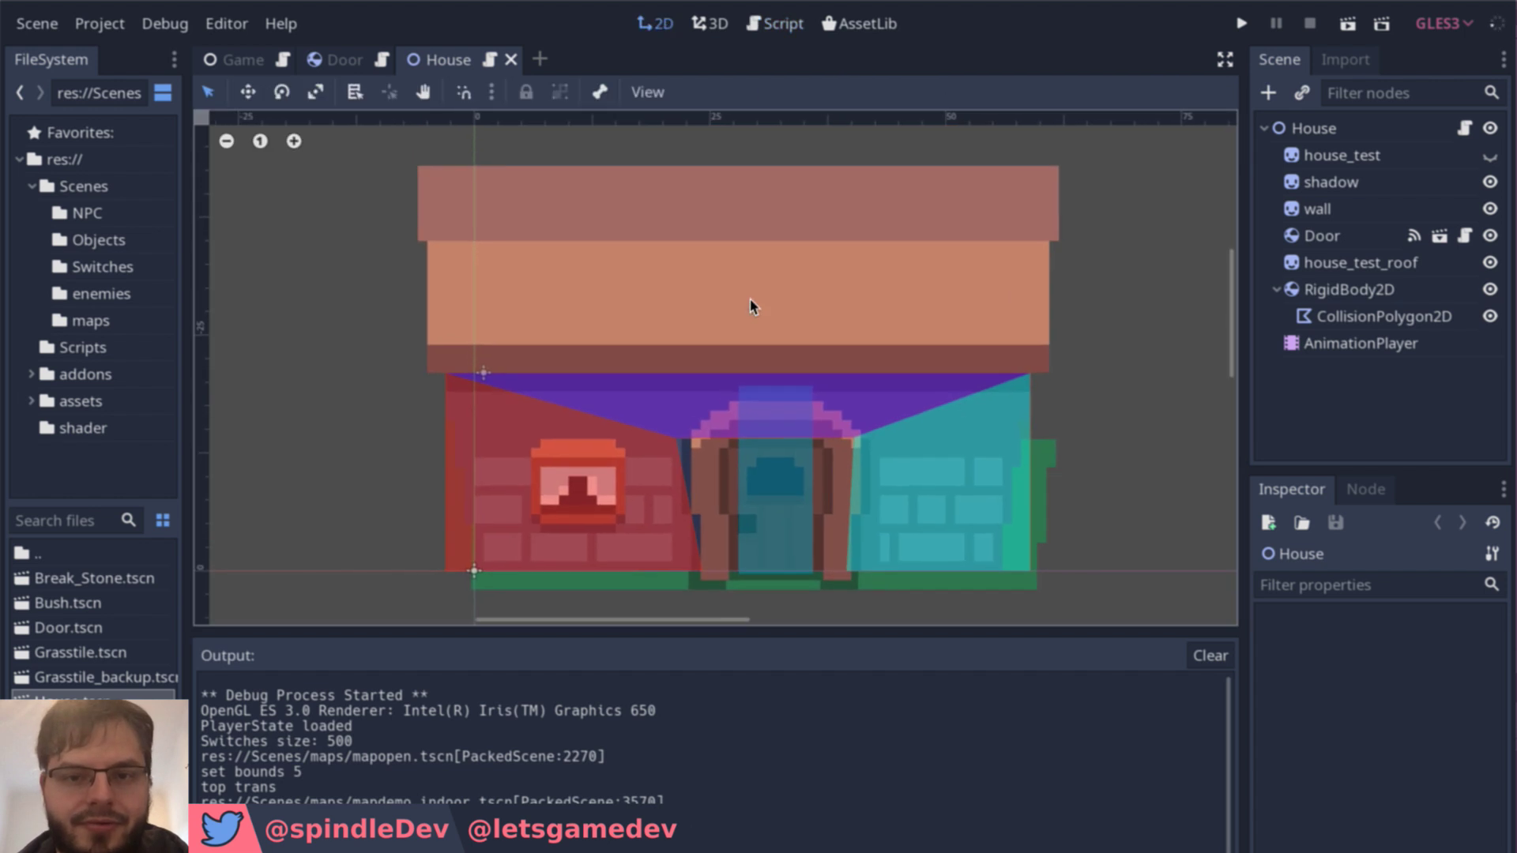
{"action": "scroll", "coordinate": [752, 306], "scroll_direction": "down", "scroll_amount": 2}
{"action": "scroll", "coordinate": [751, 307], "scroll_direction": "down", "scroll_amount": 1}
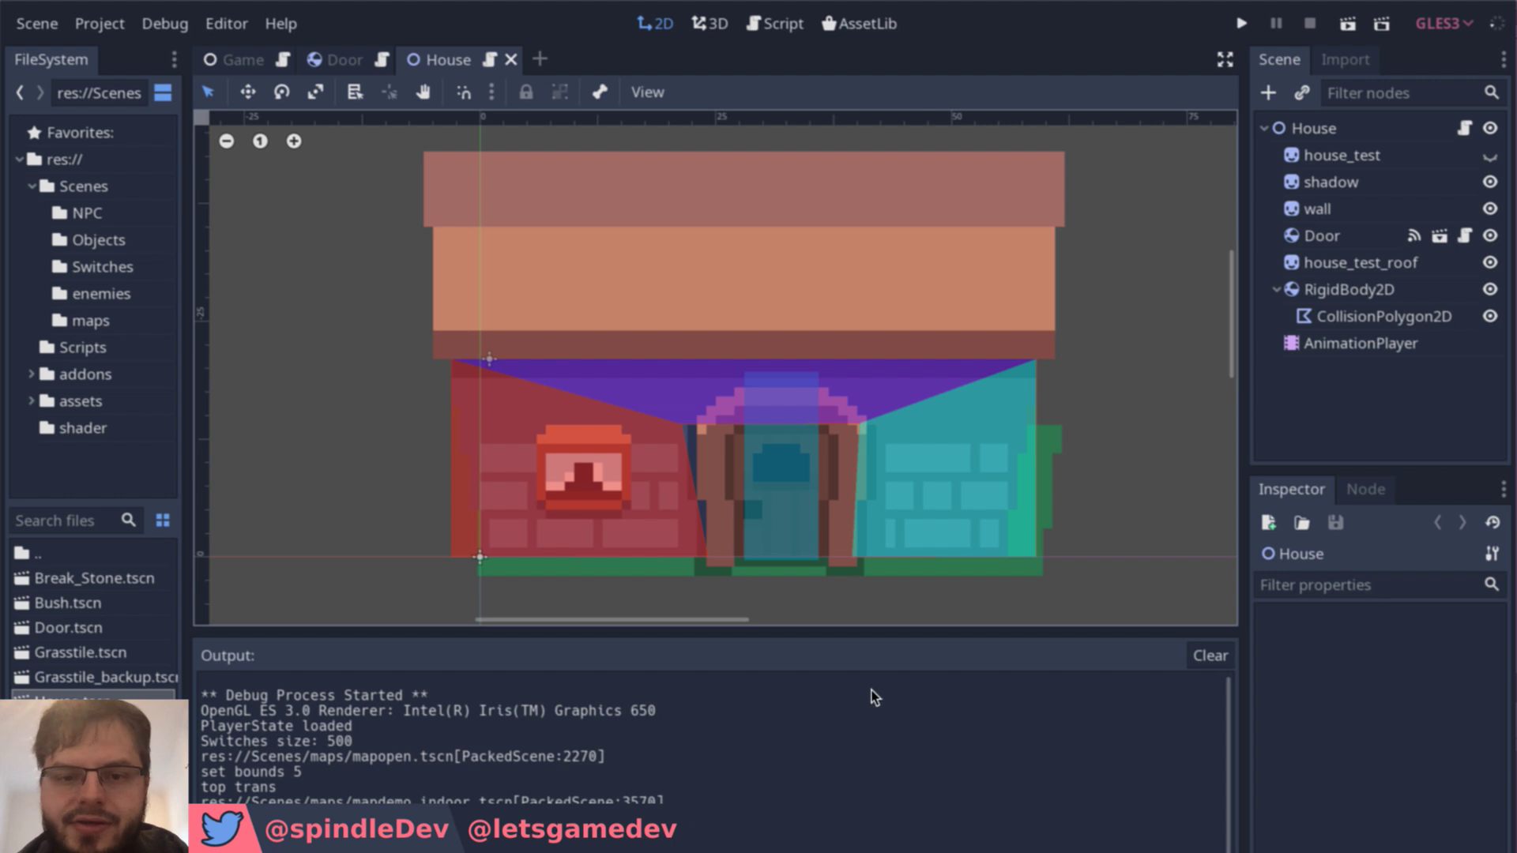
{"action": "left_click", "coordinate": [1490, 236]}
{"action": "left_click", "coordinate": [1489, 236]}
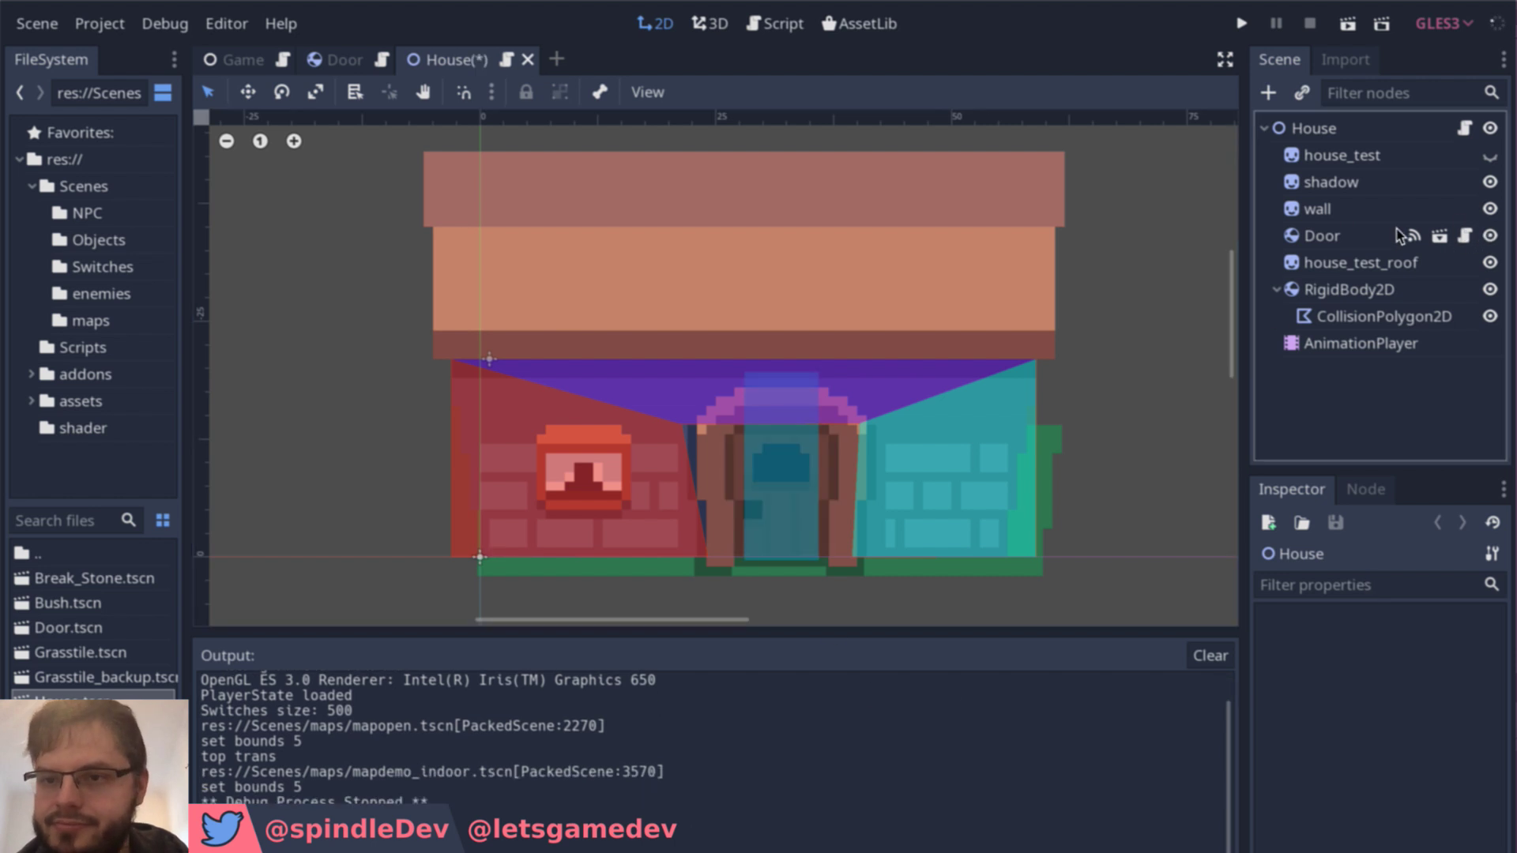
Step: Open the House script and follow the Door's open signal connection to _on_Door_open
{"action": "left_click", "coordinate": [1464, 131]}
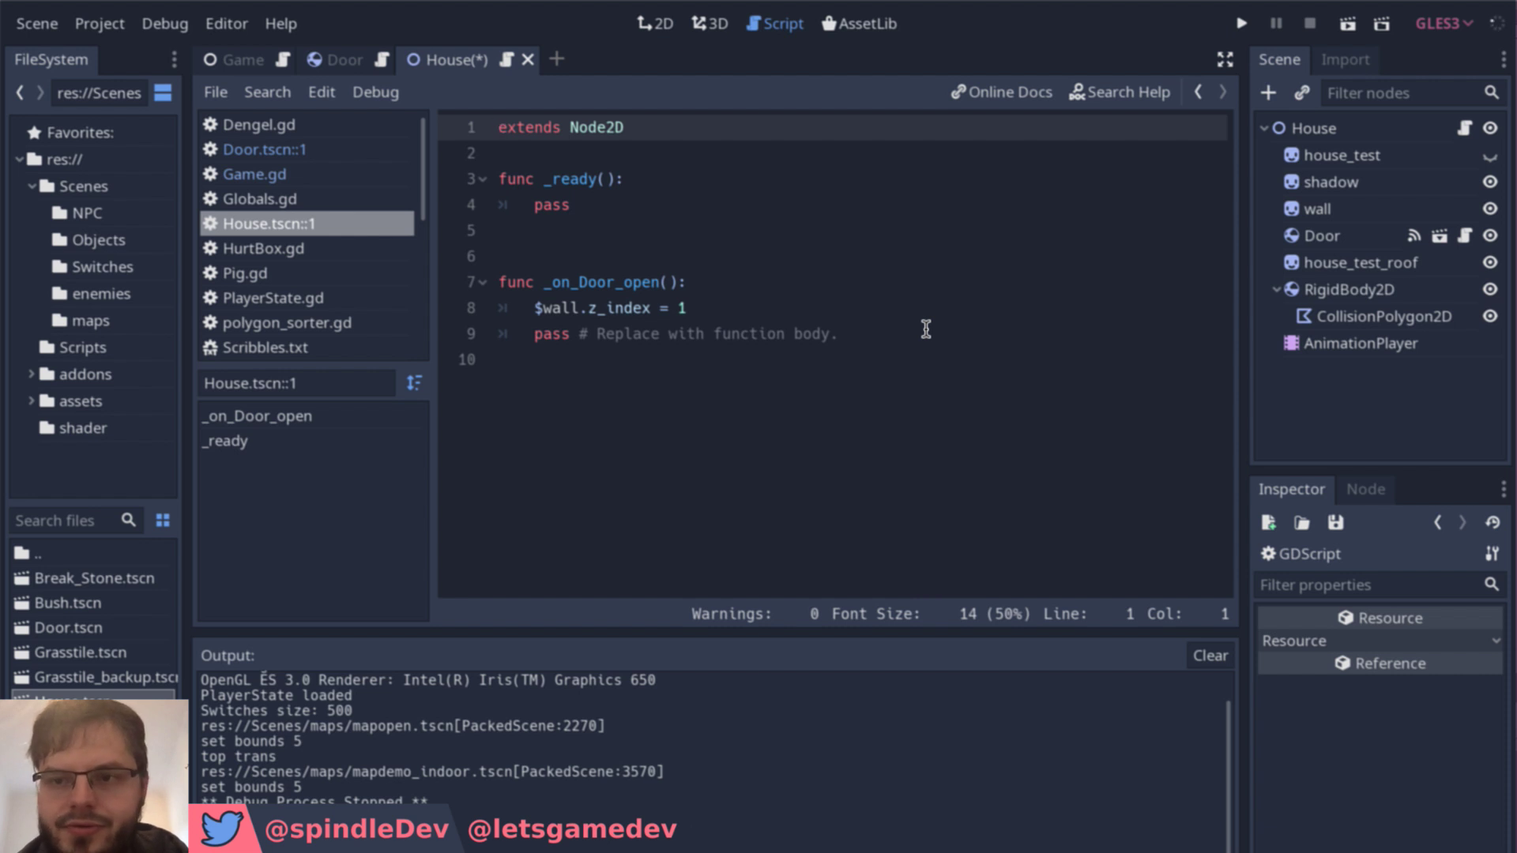
{"action": "left_click", "coordinate": [1413, 236]}
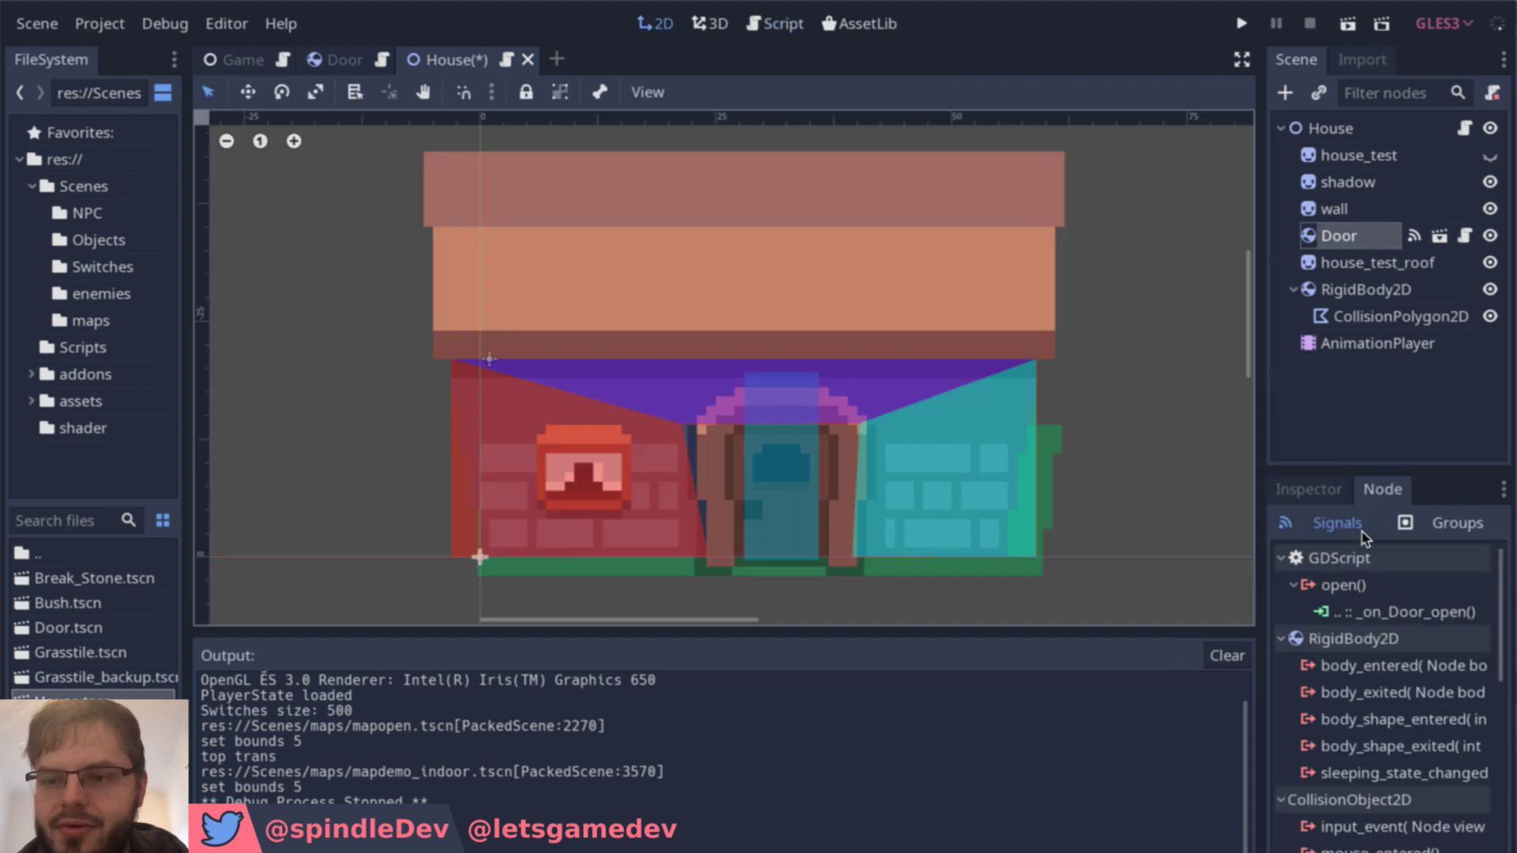
{"action": "left_click", "coordinate": [1389, 612]}
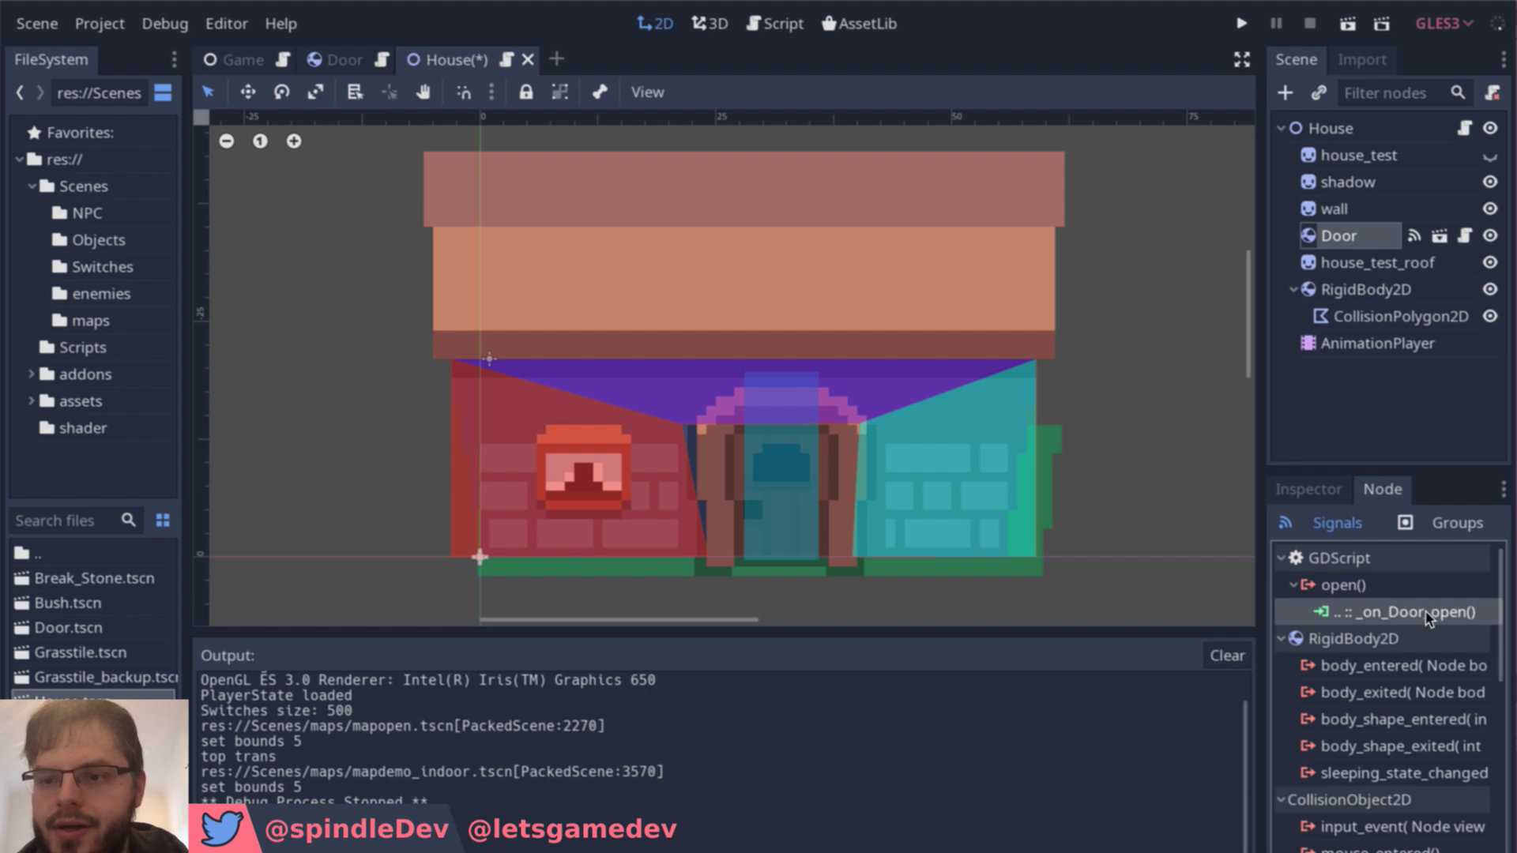
{"action": "double_click", "coordinate": [1422, 615]}
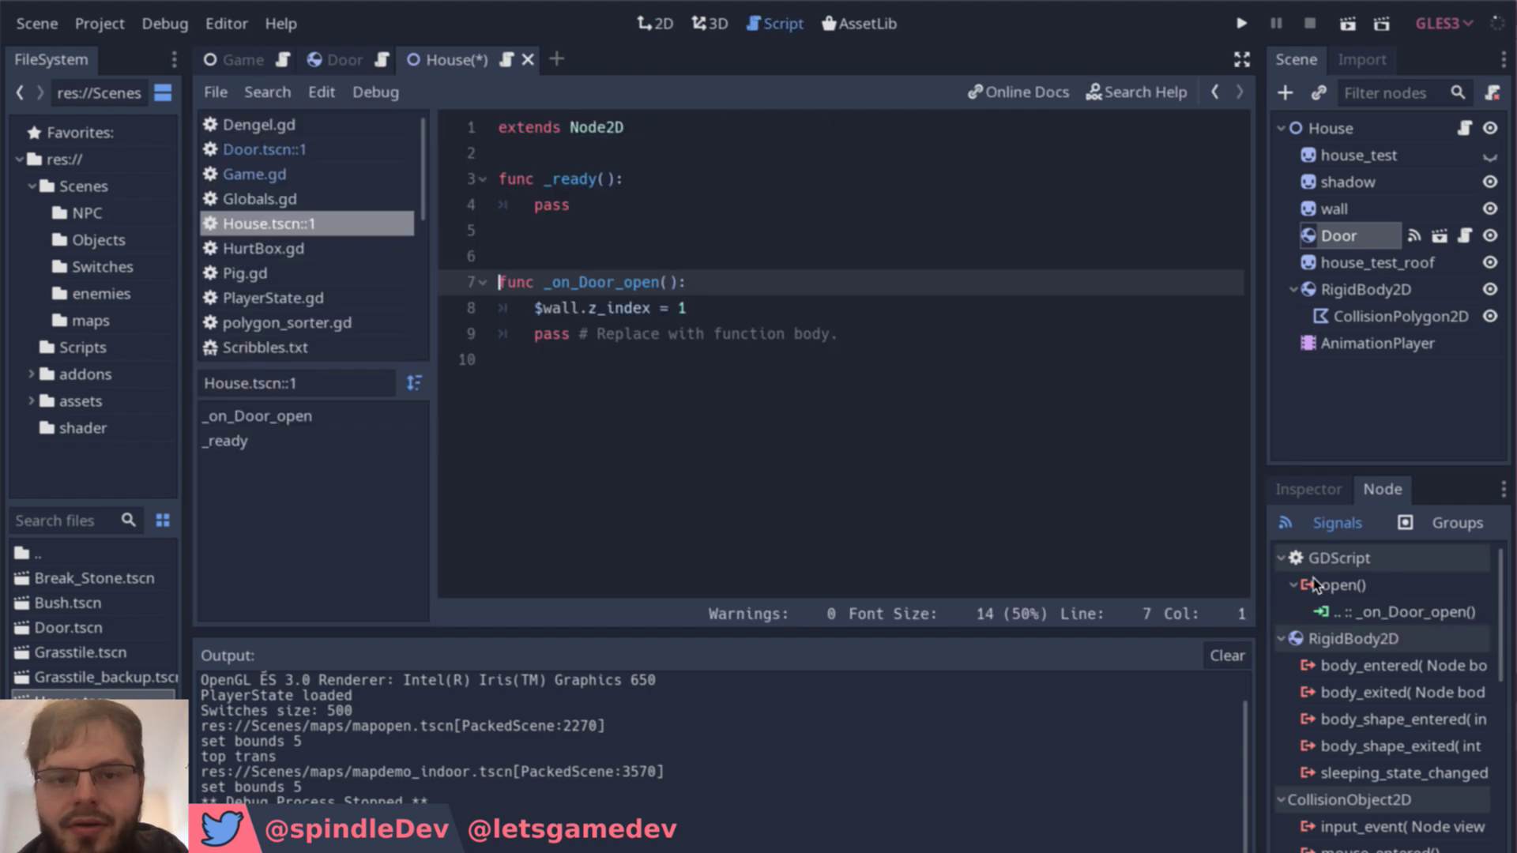
Step: Confirm _on_Door_open sets $wall.z_index to 1, then go back to the 2D view
{"action": "left_click", "coordinate": [624, 284]}
{"action": "double_click", "coordinate": [625, 285]}
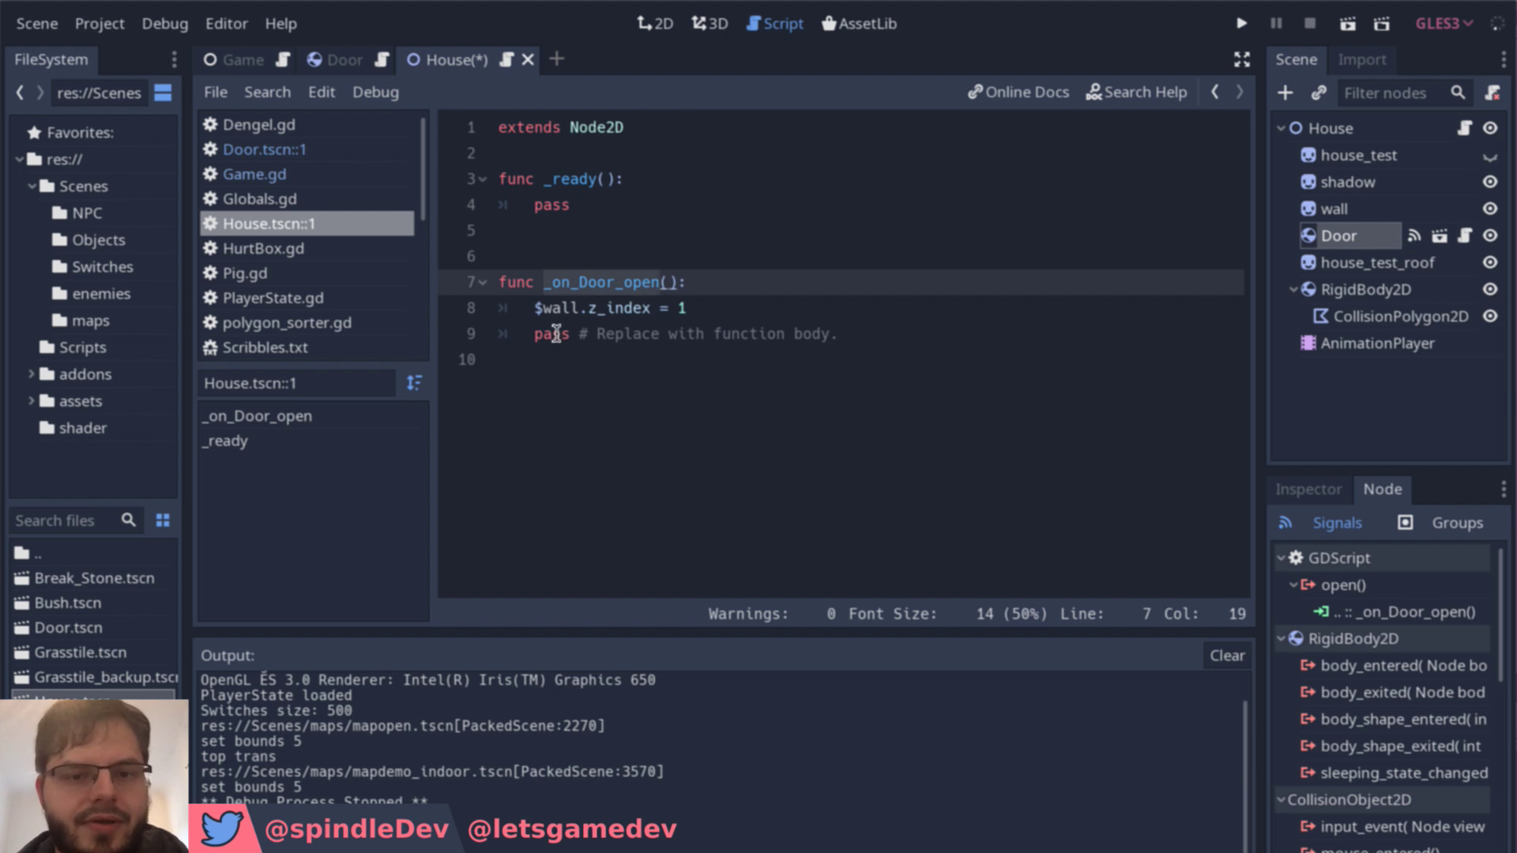
{"action": "double_click", "coordinate": [584, 309]}
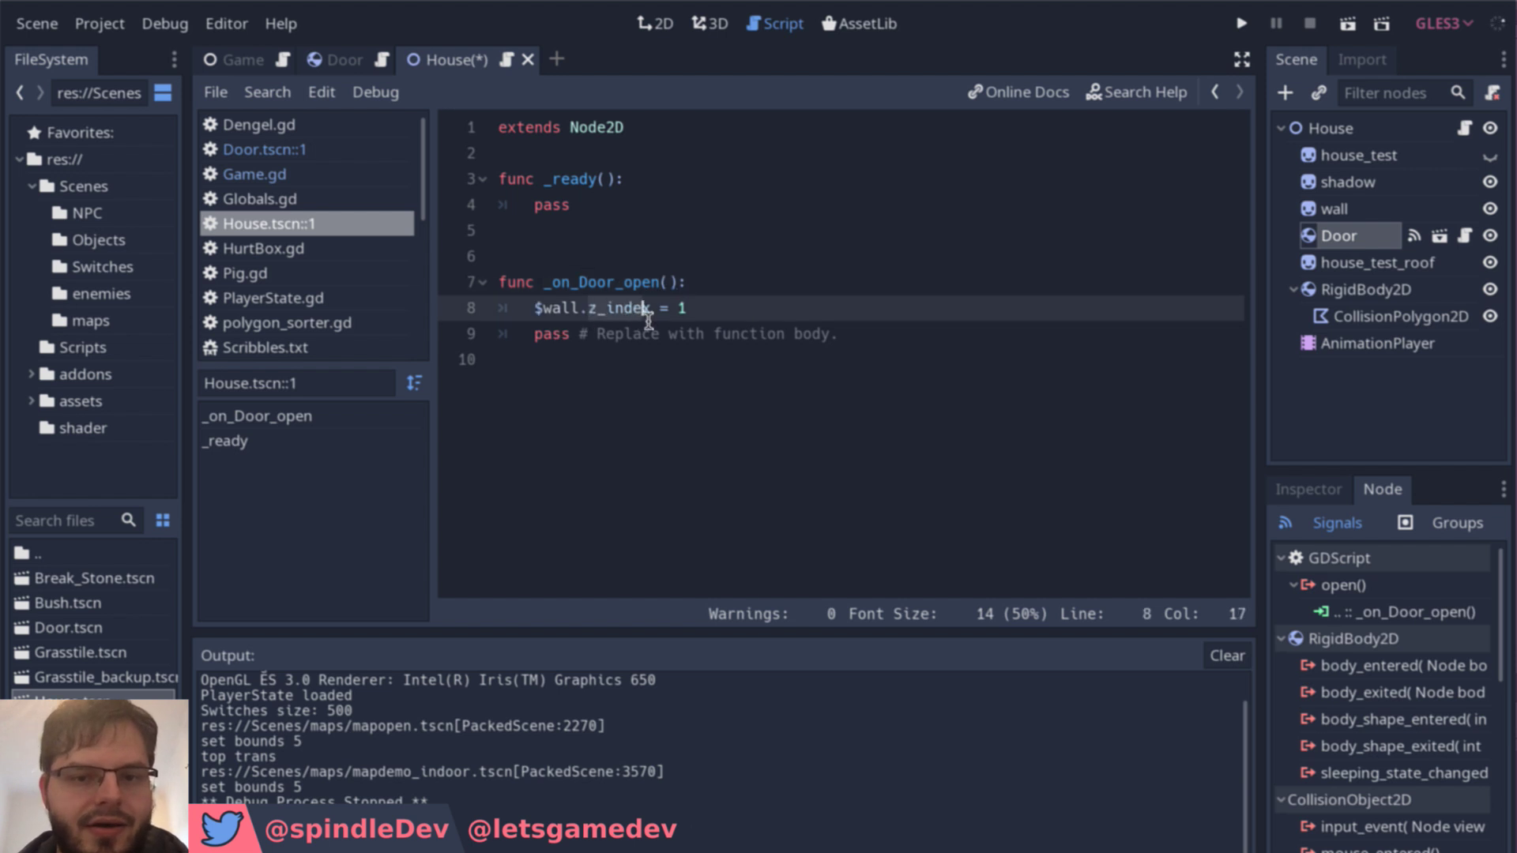
{"action": "left_click", "coordinate": [678, 311]}
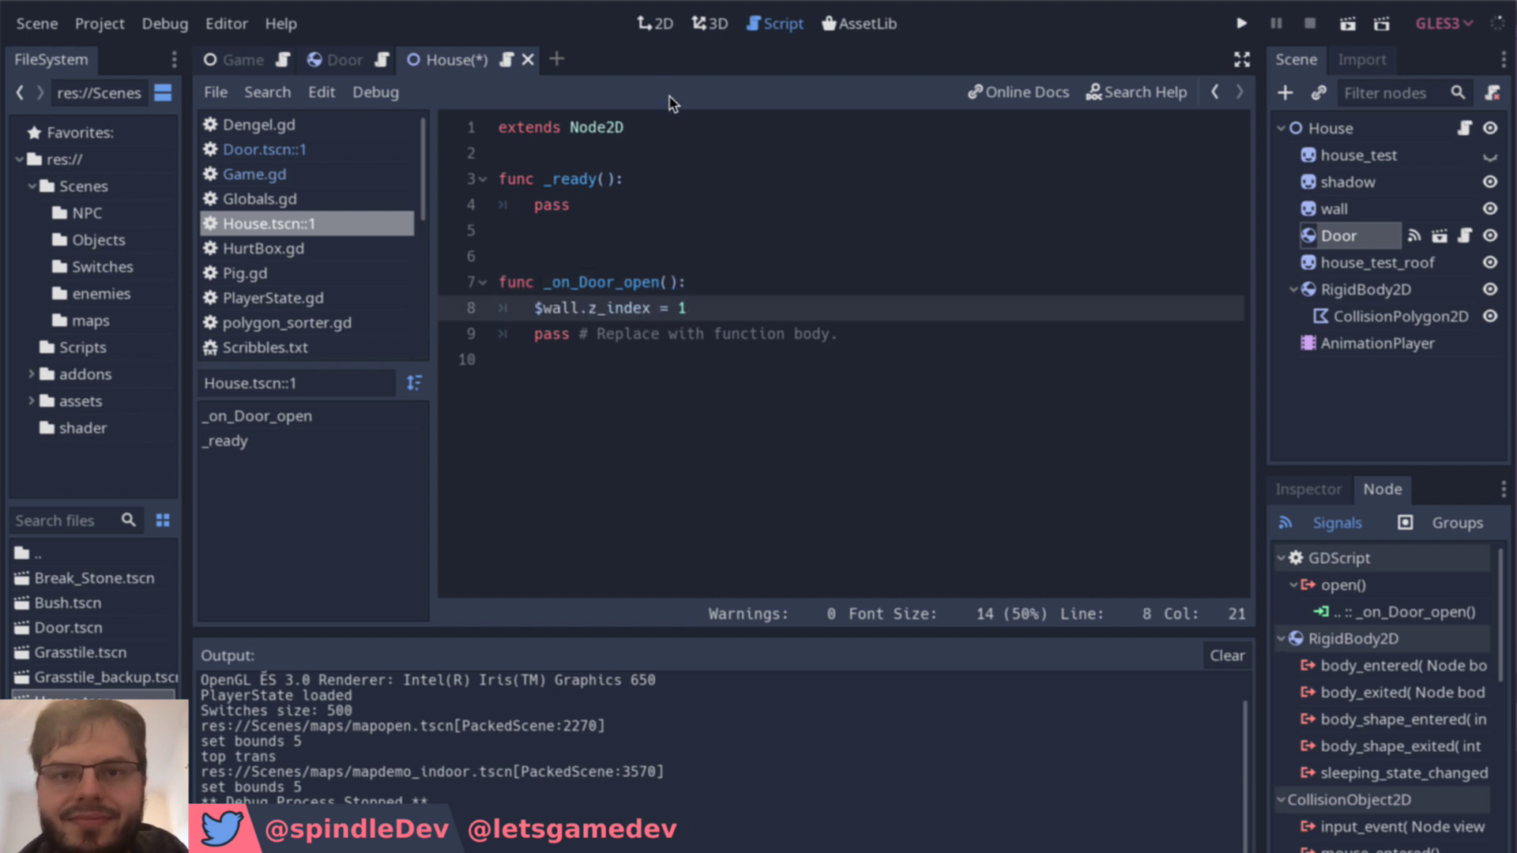
{"action": "left_click", "coordinate": [664, 23]}
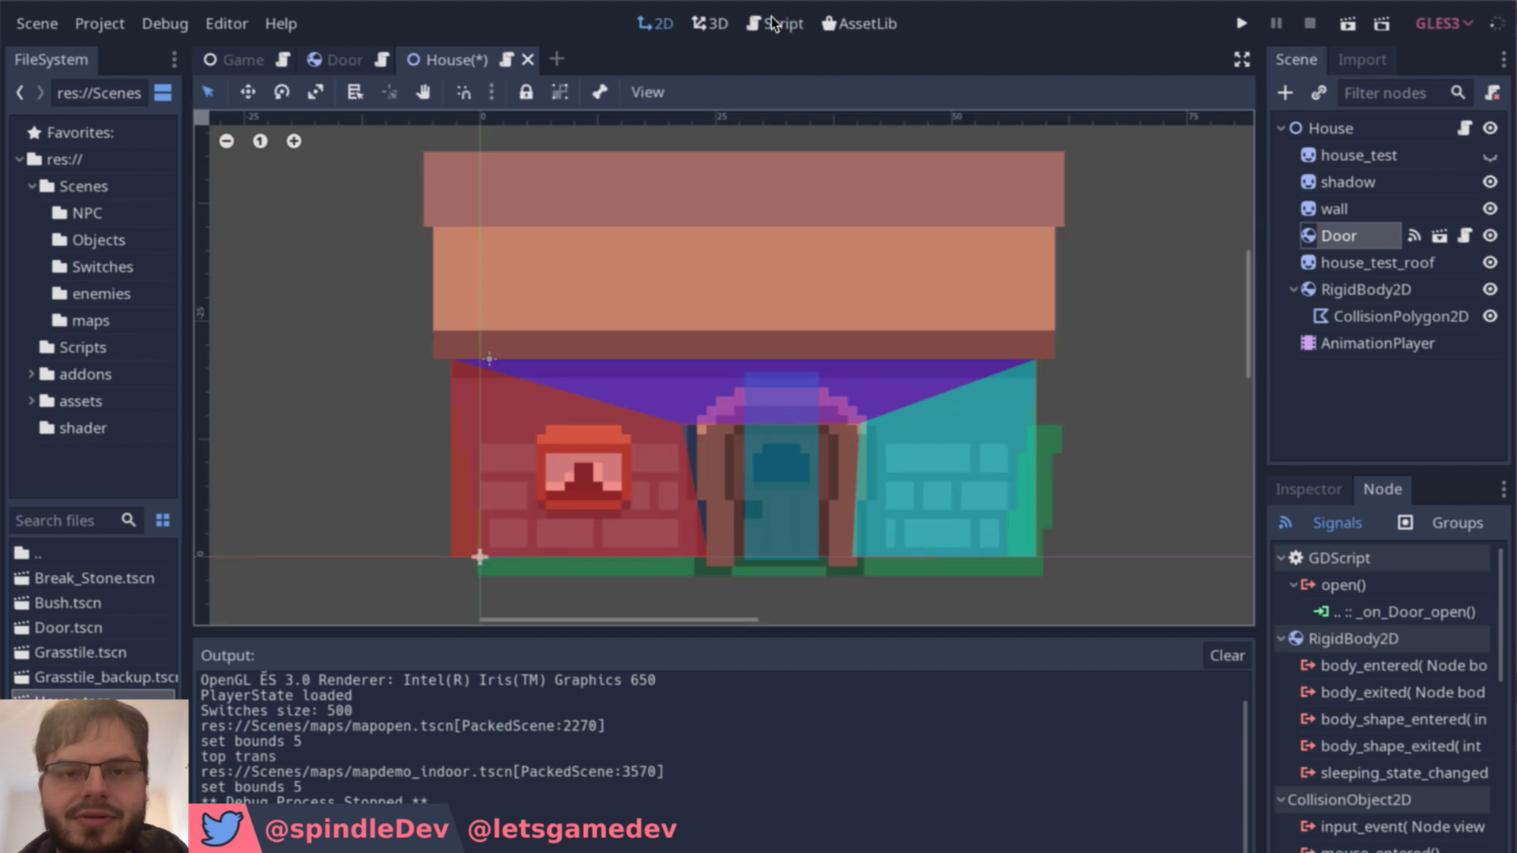
Step: Run the game, walk the character along the house front to the door and inside, then quit
{"action": "left_click", "coordinate": [1241, 26]}
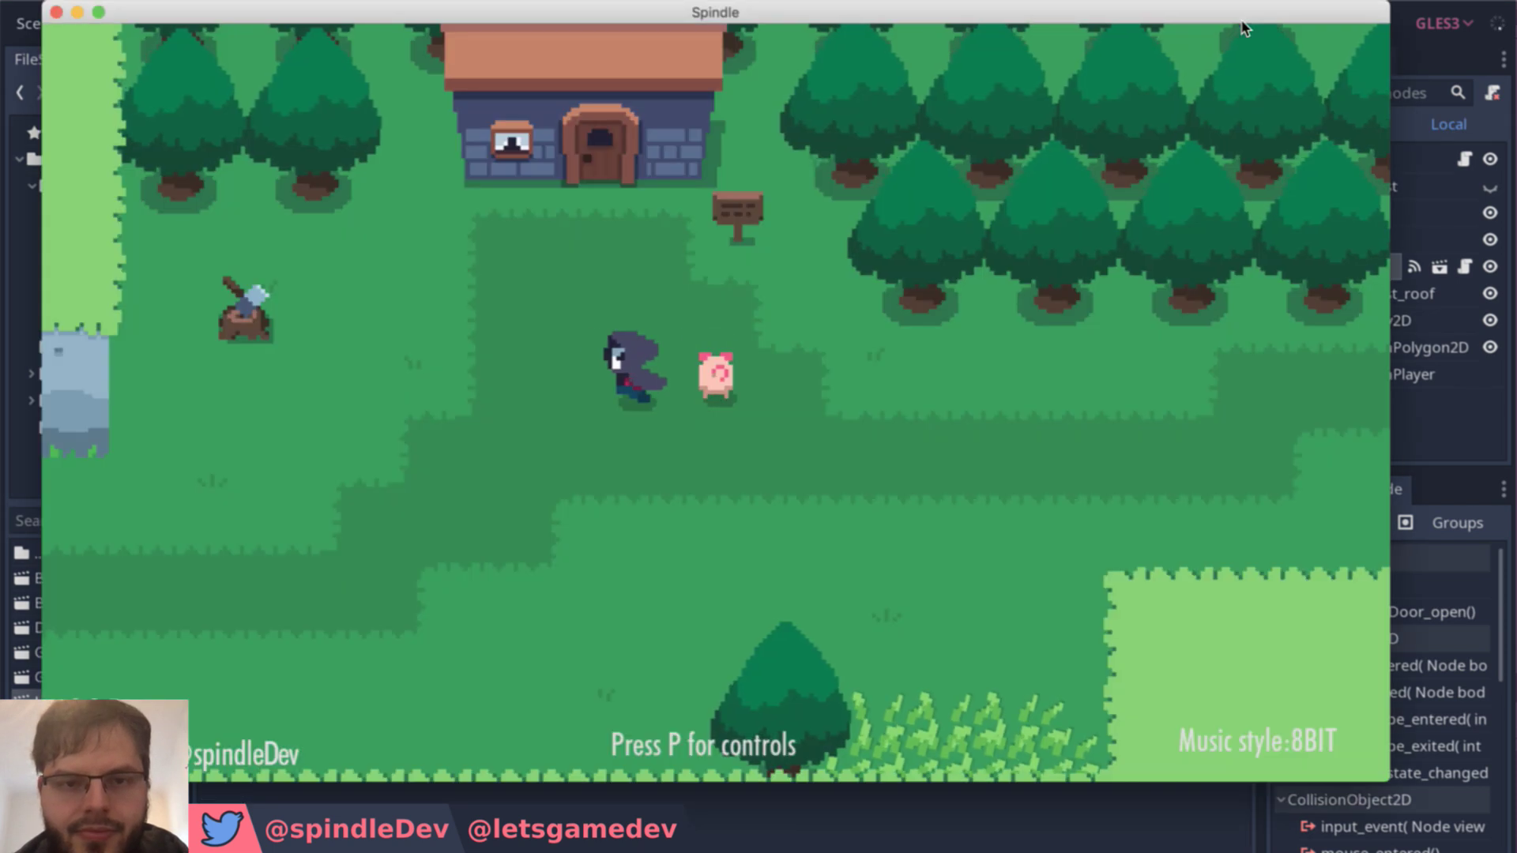
{"action": "key", "text": "Up"}
{"action": "key", "text": "Left"}
{"action": "key", "text": "Right"}
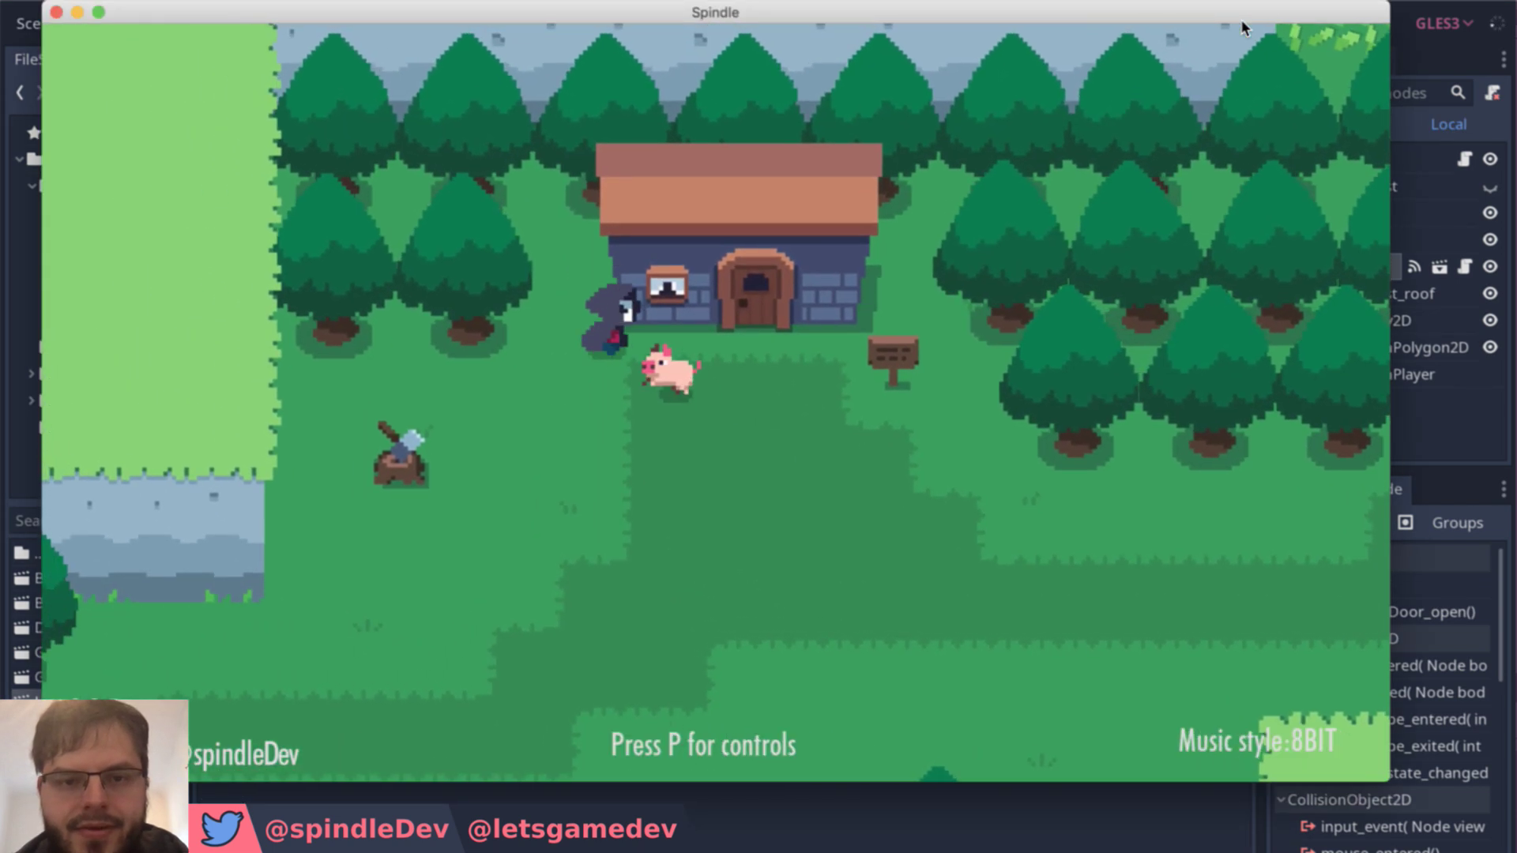
{"action": "key", "text": "Left"}
{"action": "key", "text": "Right"}
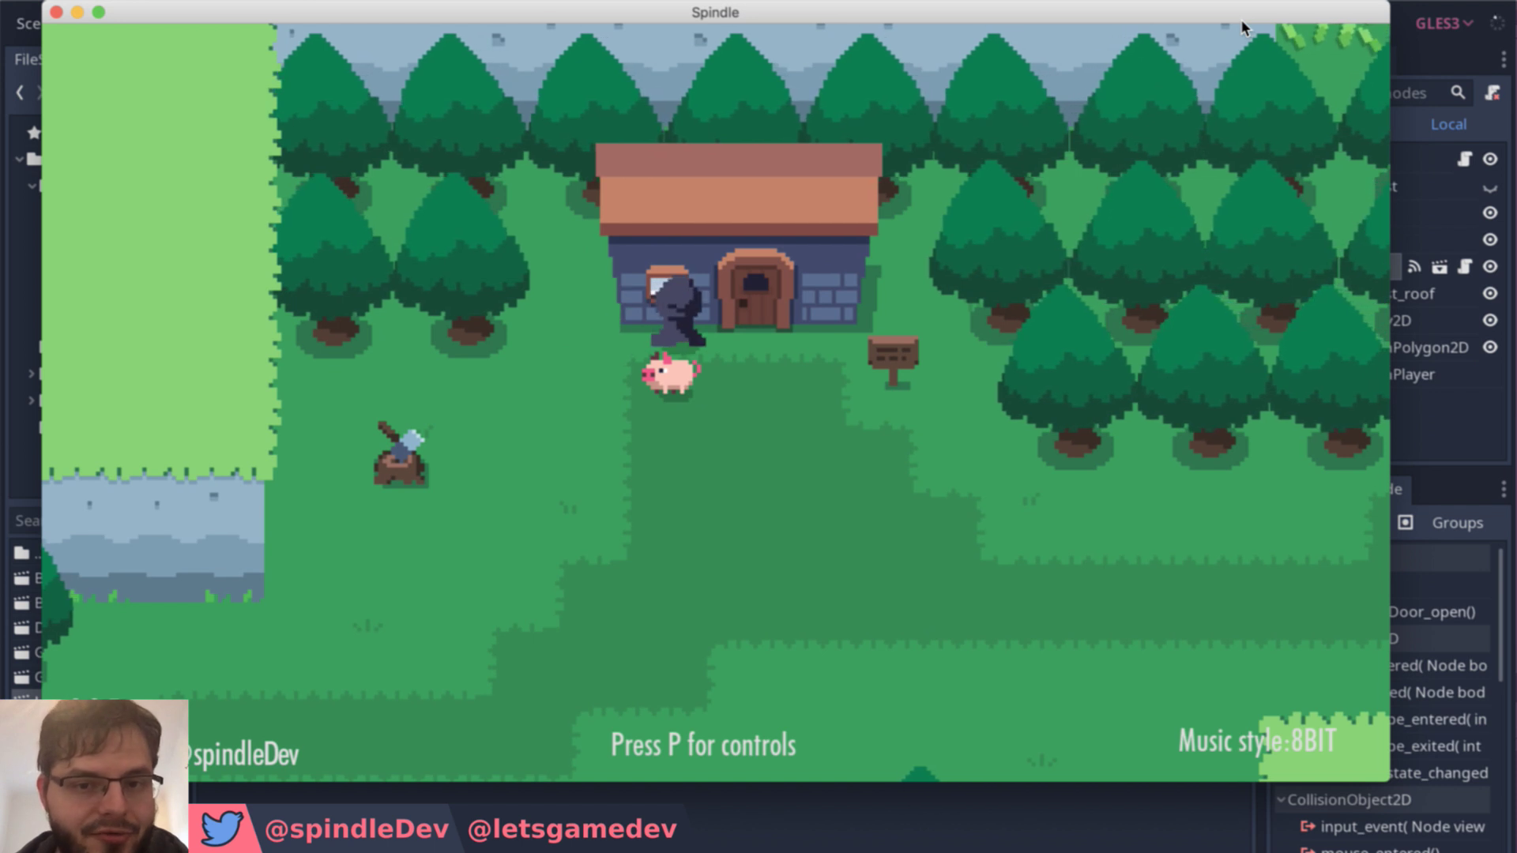
{"action": "key", "text": "Left"}
{"action": "key", "text": "Left"}
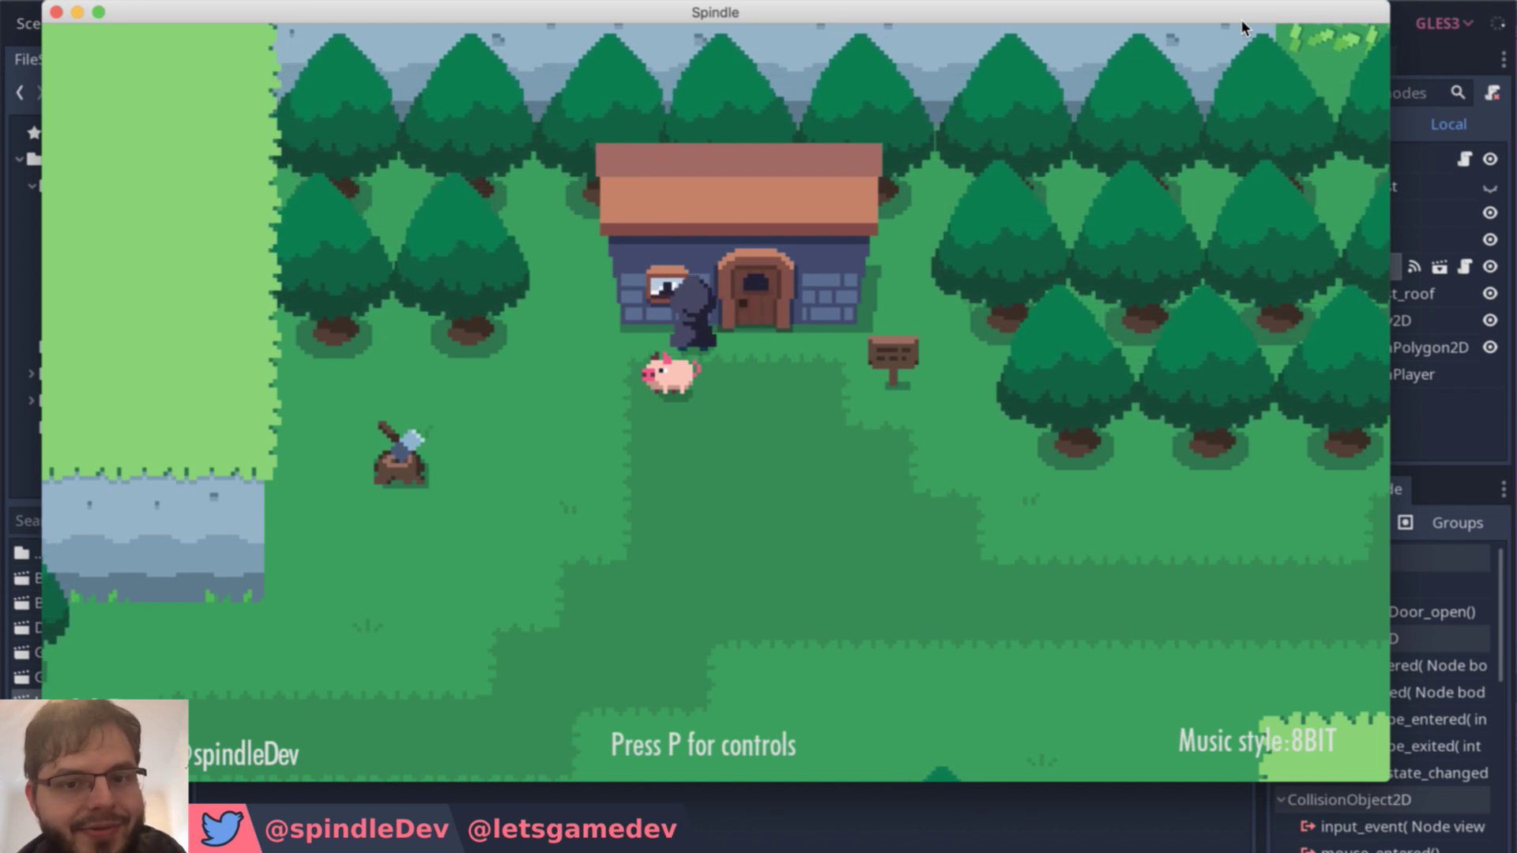
{"action": "key", "text": "Right"}
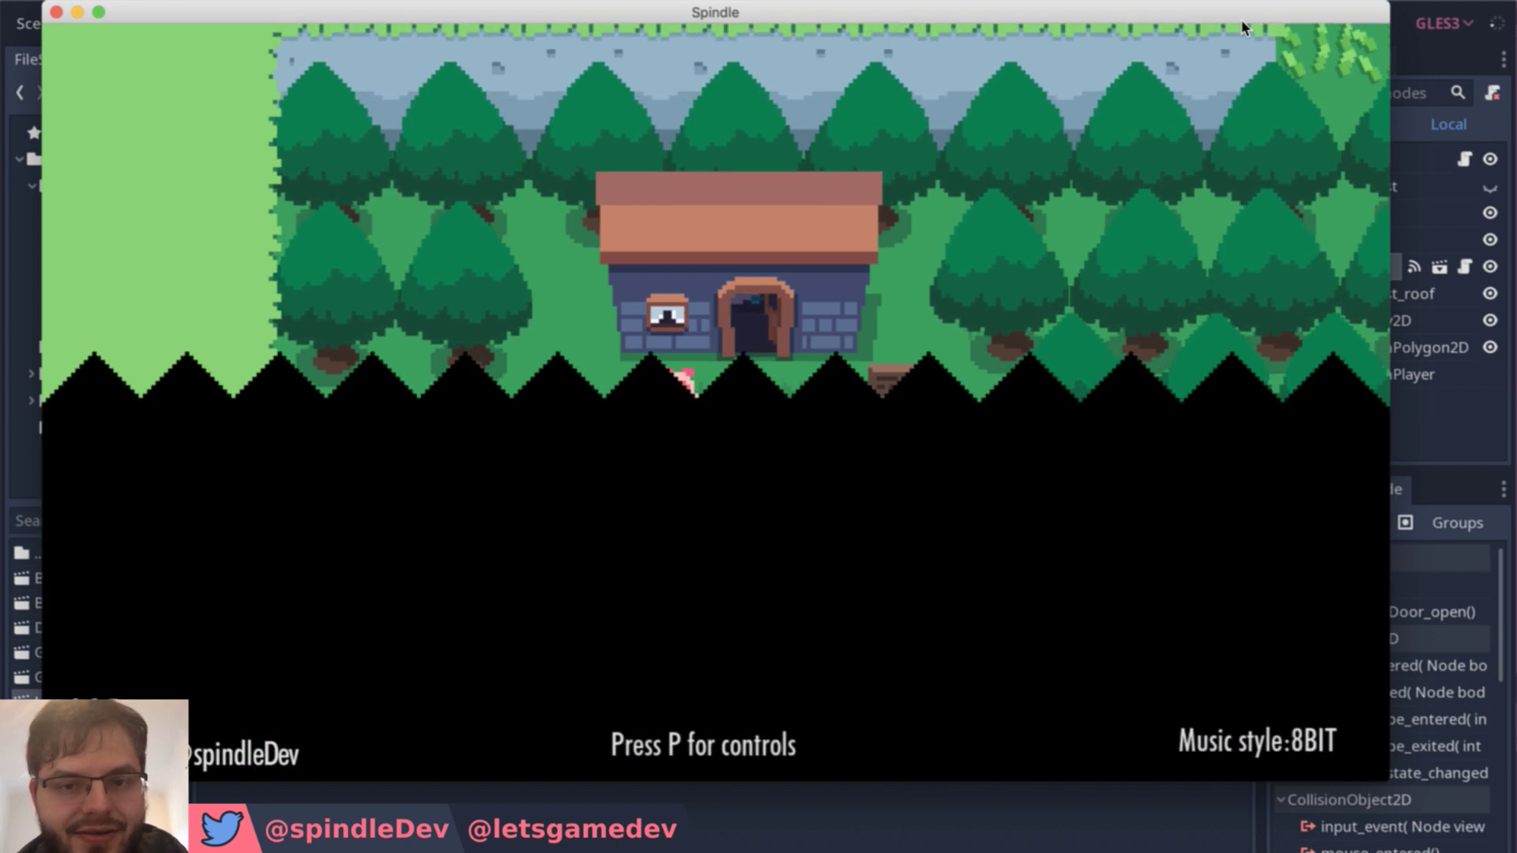
{"action": "key", "text": "super+q"}
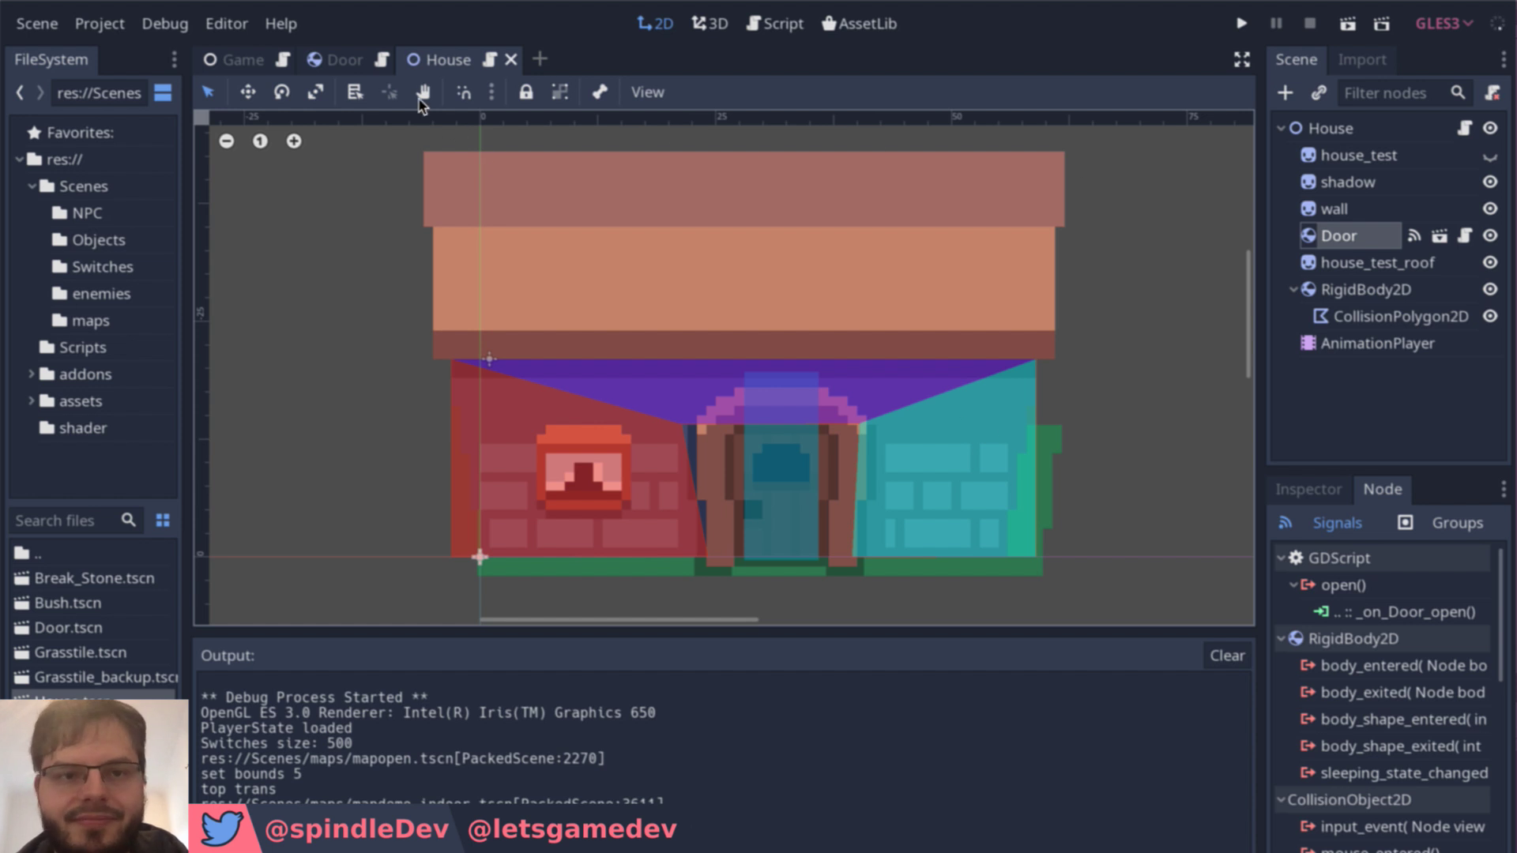
Step: Review the Door script's open signal, then open maps/mapopen.tscn from the House scene
{"action": "left_click", "coordinate": [335, 58]}
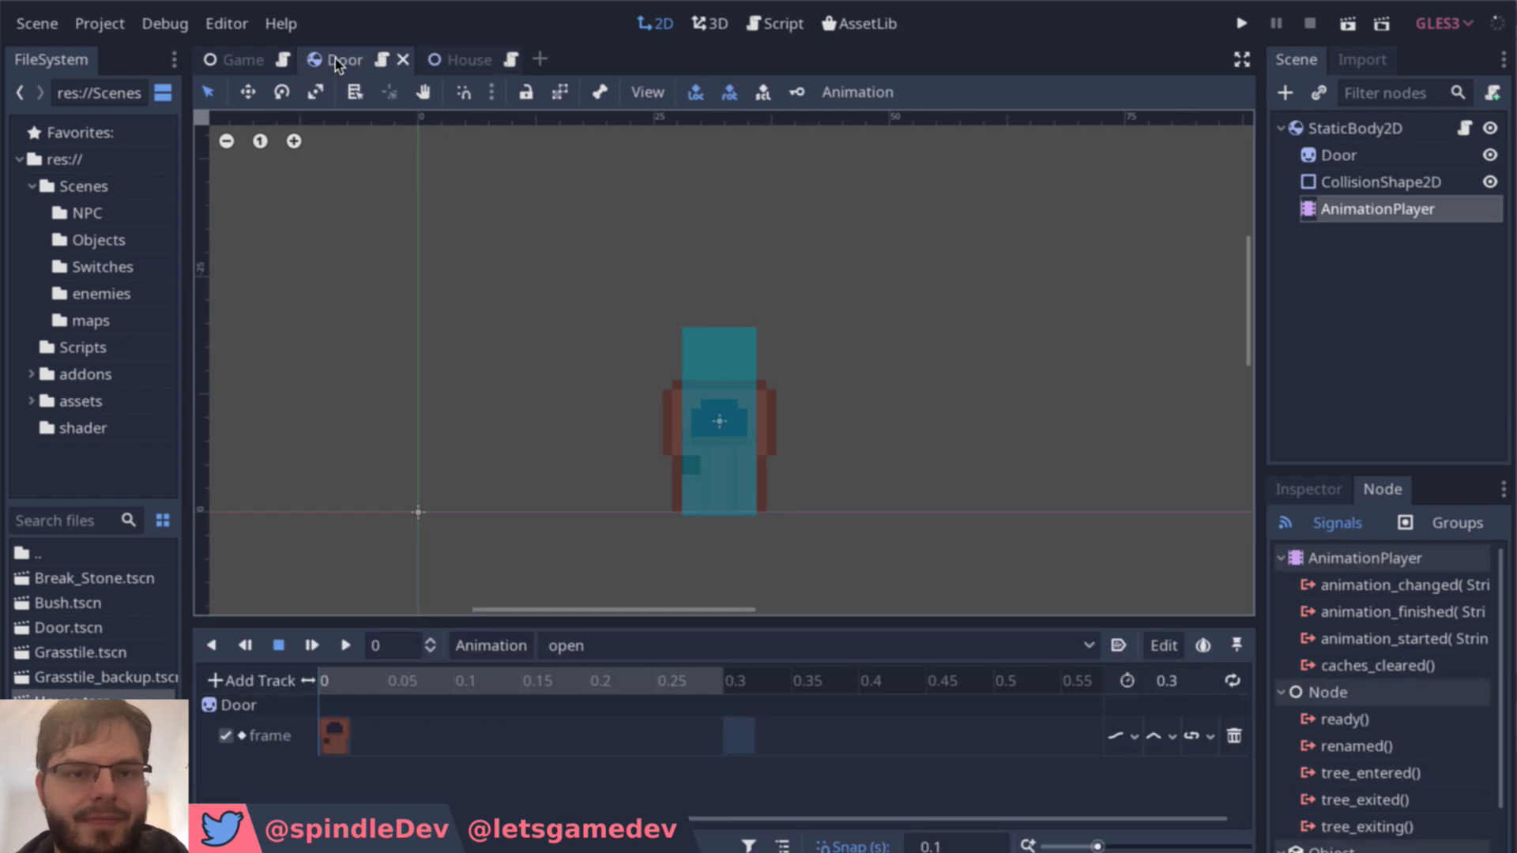
{"action": "left_click", "coordinate": [1466, 129]}
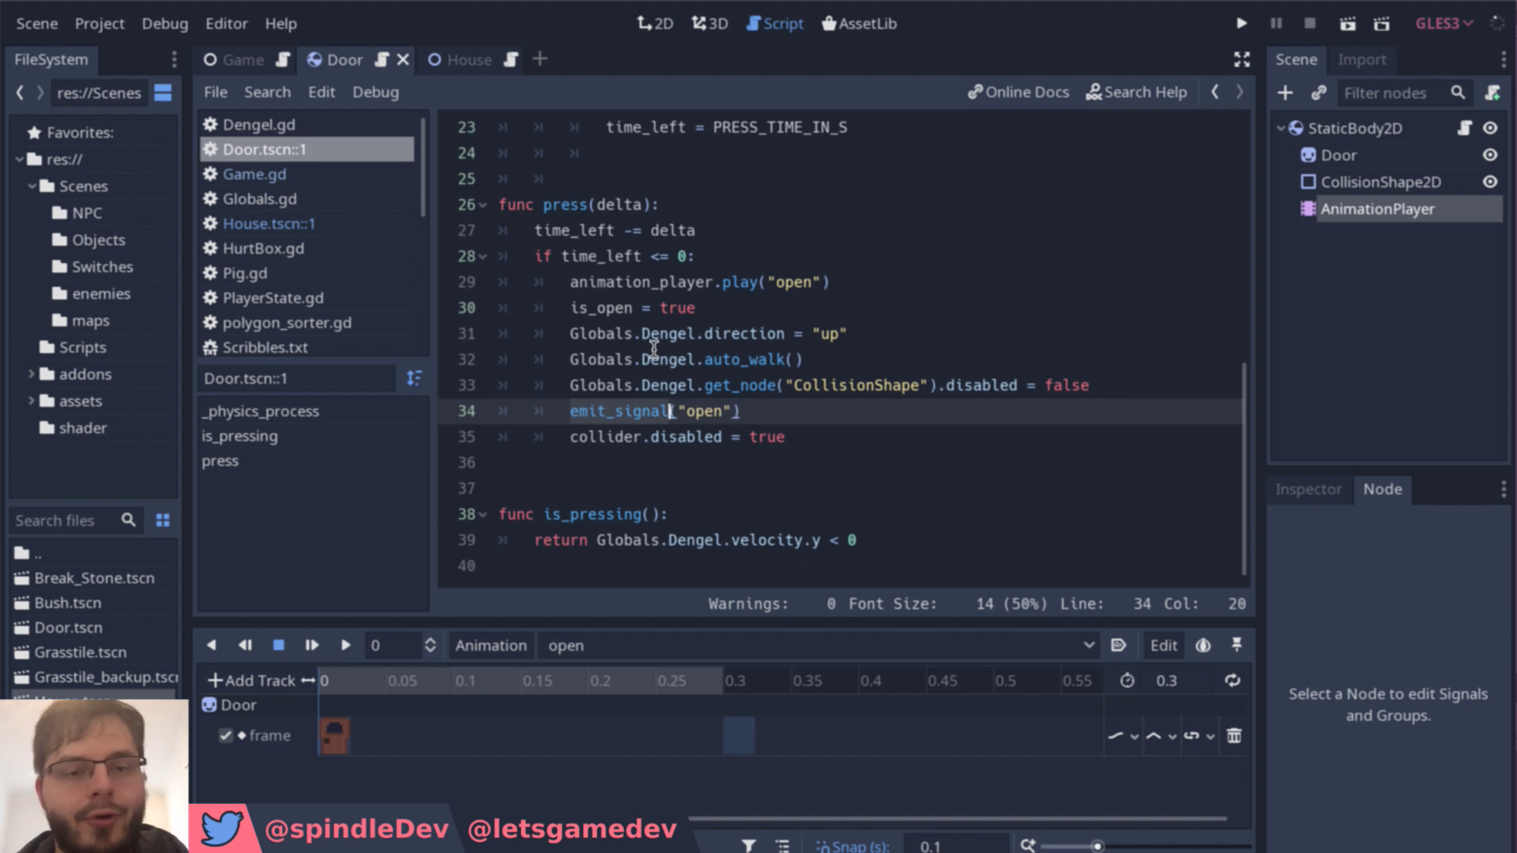
{"action": "left_click", "coordinate": [463, 63]}
{"action": "type", "text": "$wall.z_index = 1"}
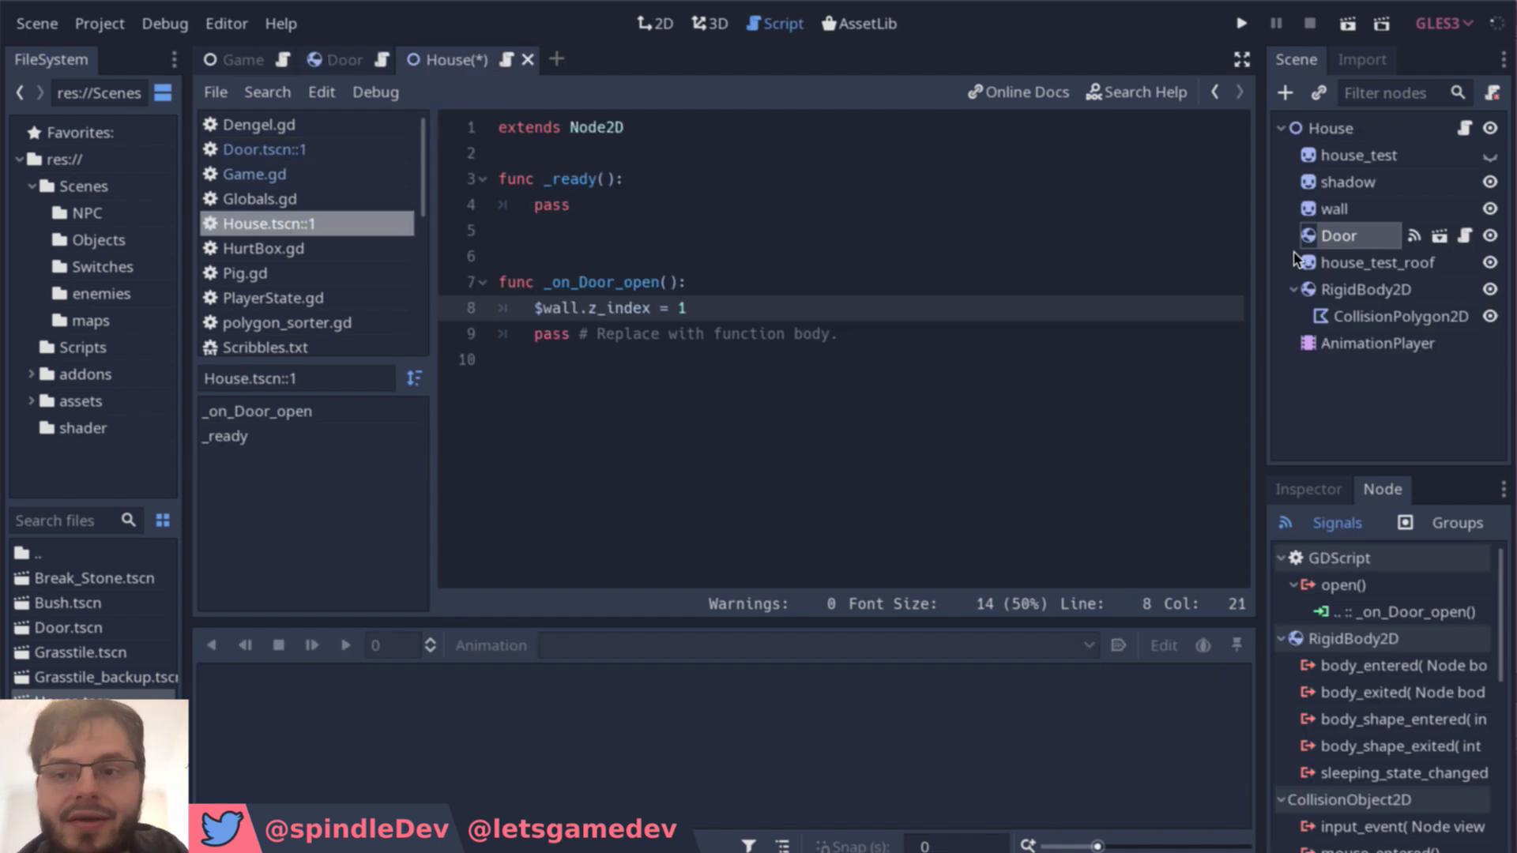
{"action": "left_click", "coordinate": [655, 23]}
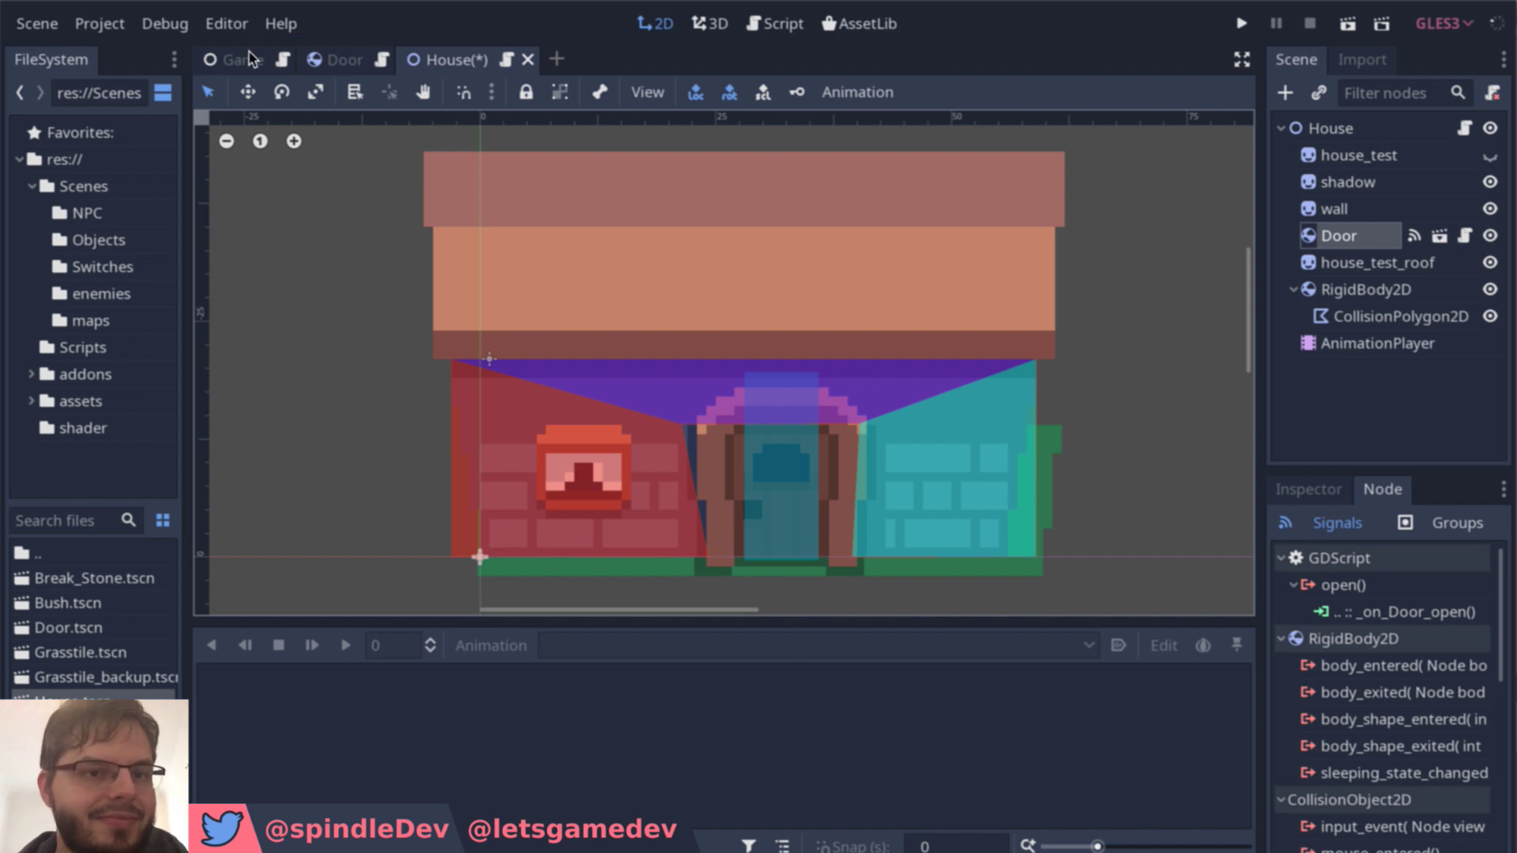
{"action": "left_click", "coordinate": [63, 320]}
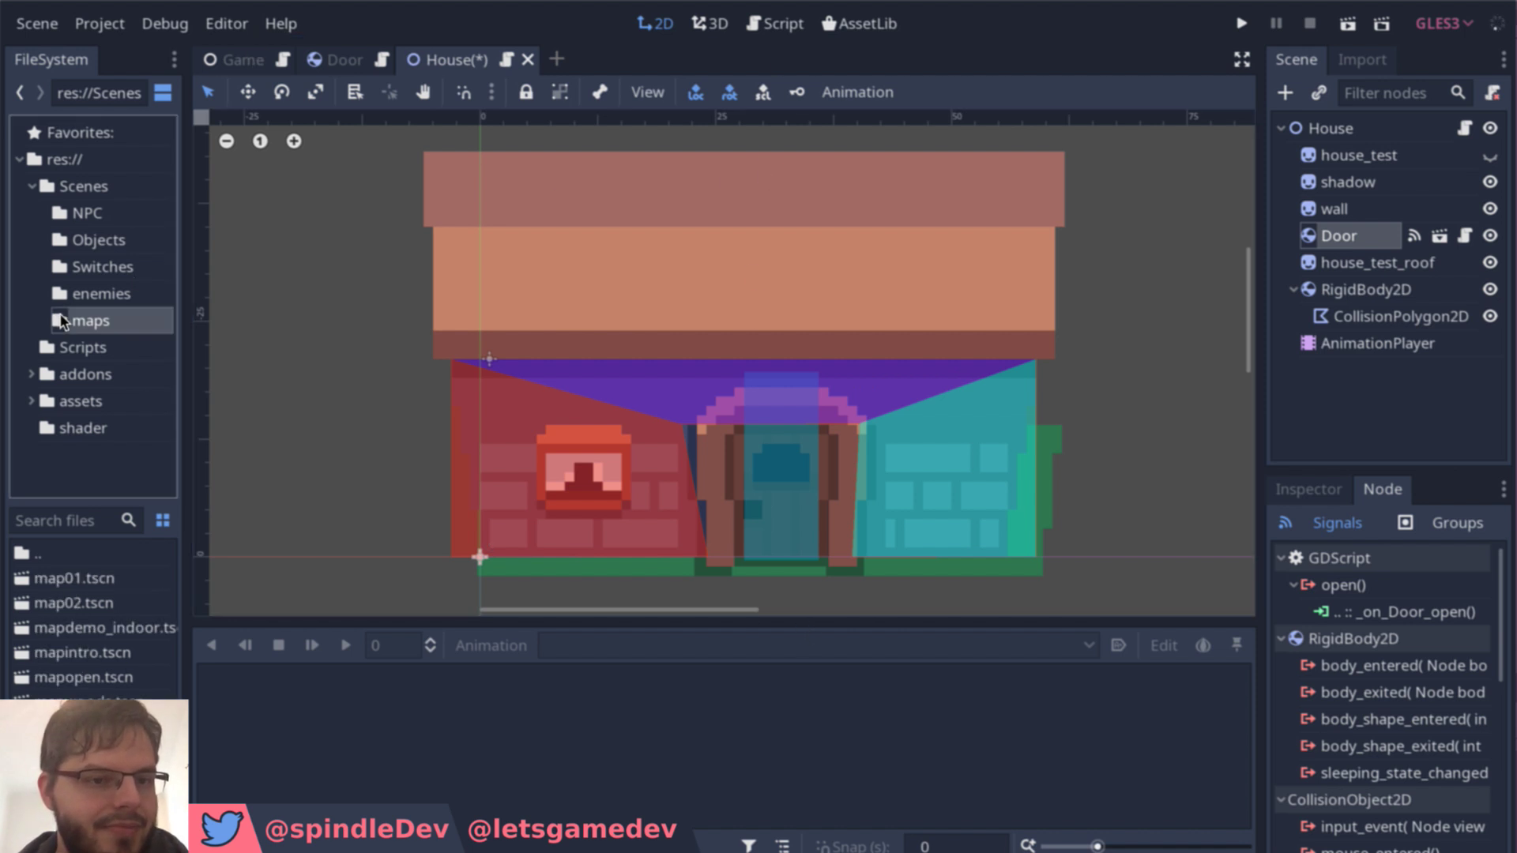
{"action": "double_click", "coordinate": [71, 677]}
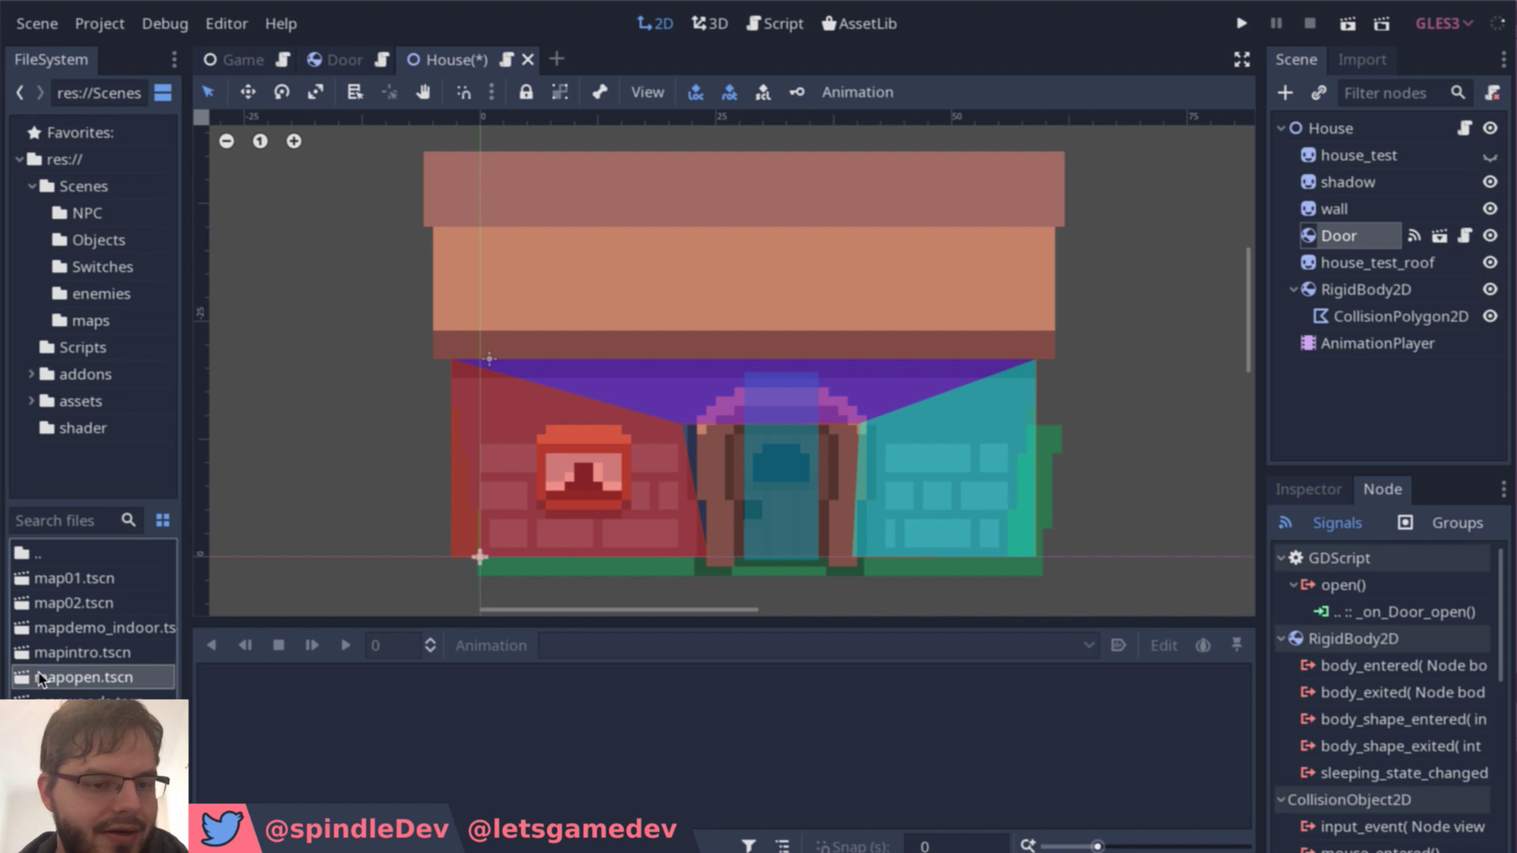
{"action": "scroll", "coordinate": [819, 179], "scroll_direction": "up", "scroll_amount": 5}
Step: Select the house's MapTransfer area and nudge it around the door, ending at the roof edge
{"action": "scroll", "coordinate": [819, 178], "scroll_direction": "left", "scroll_amount": 10}
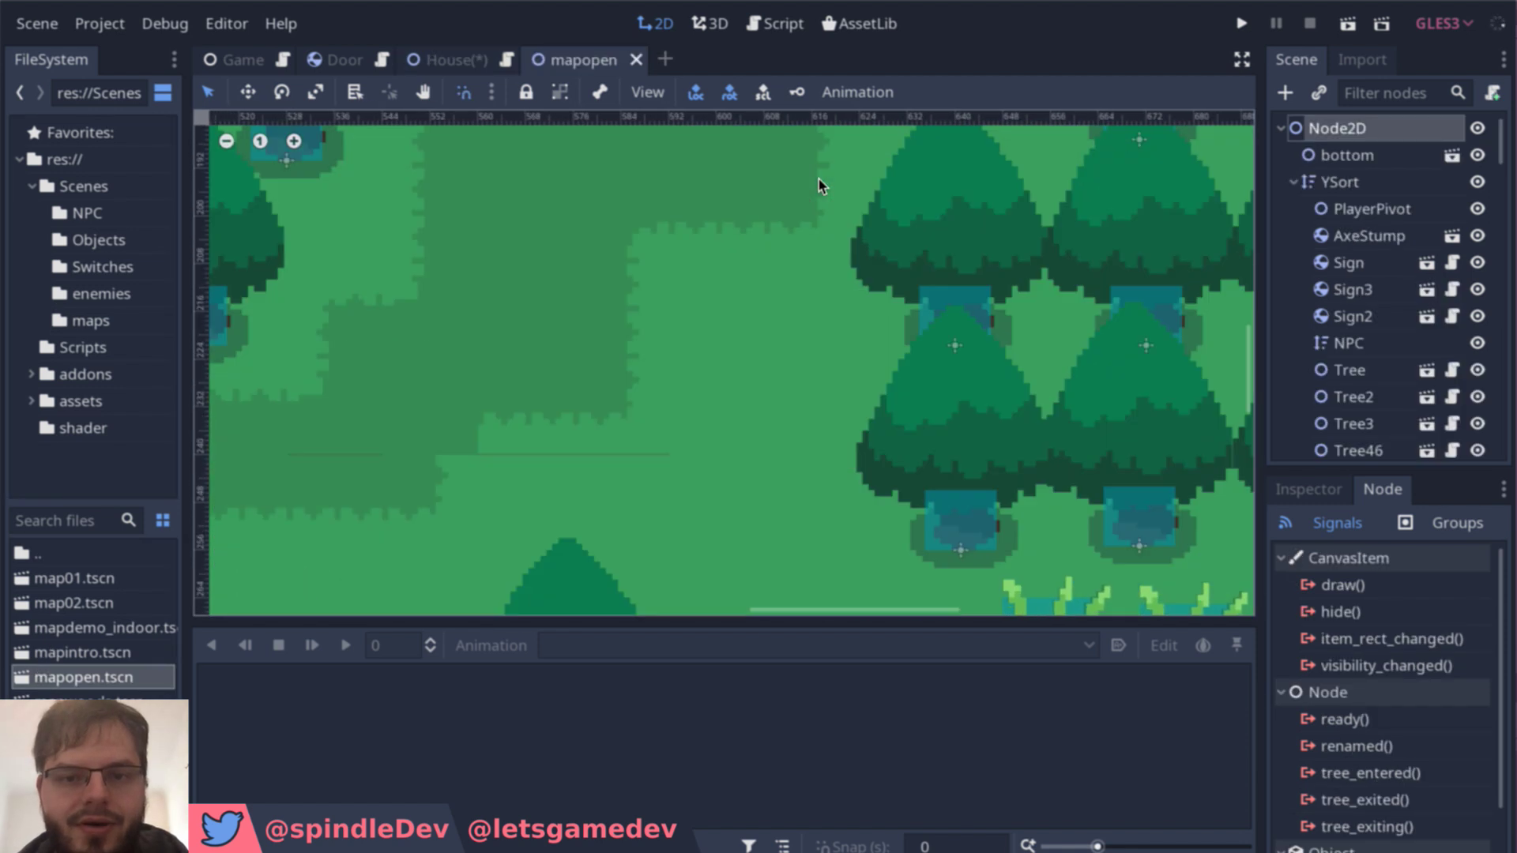
{"action": "scroll", "coordinate": [819, 179], "scroll_direction": "up", "scroll_amount": 3}
{"action": "scroll", "coordinate": [818, 179], "scroll_direction": "left", "scroll_amount": 5}
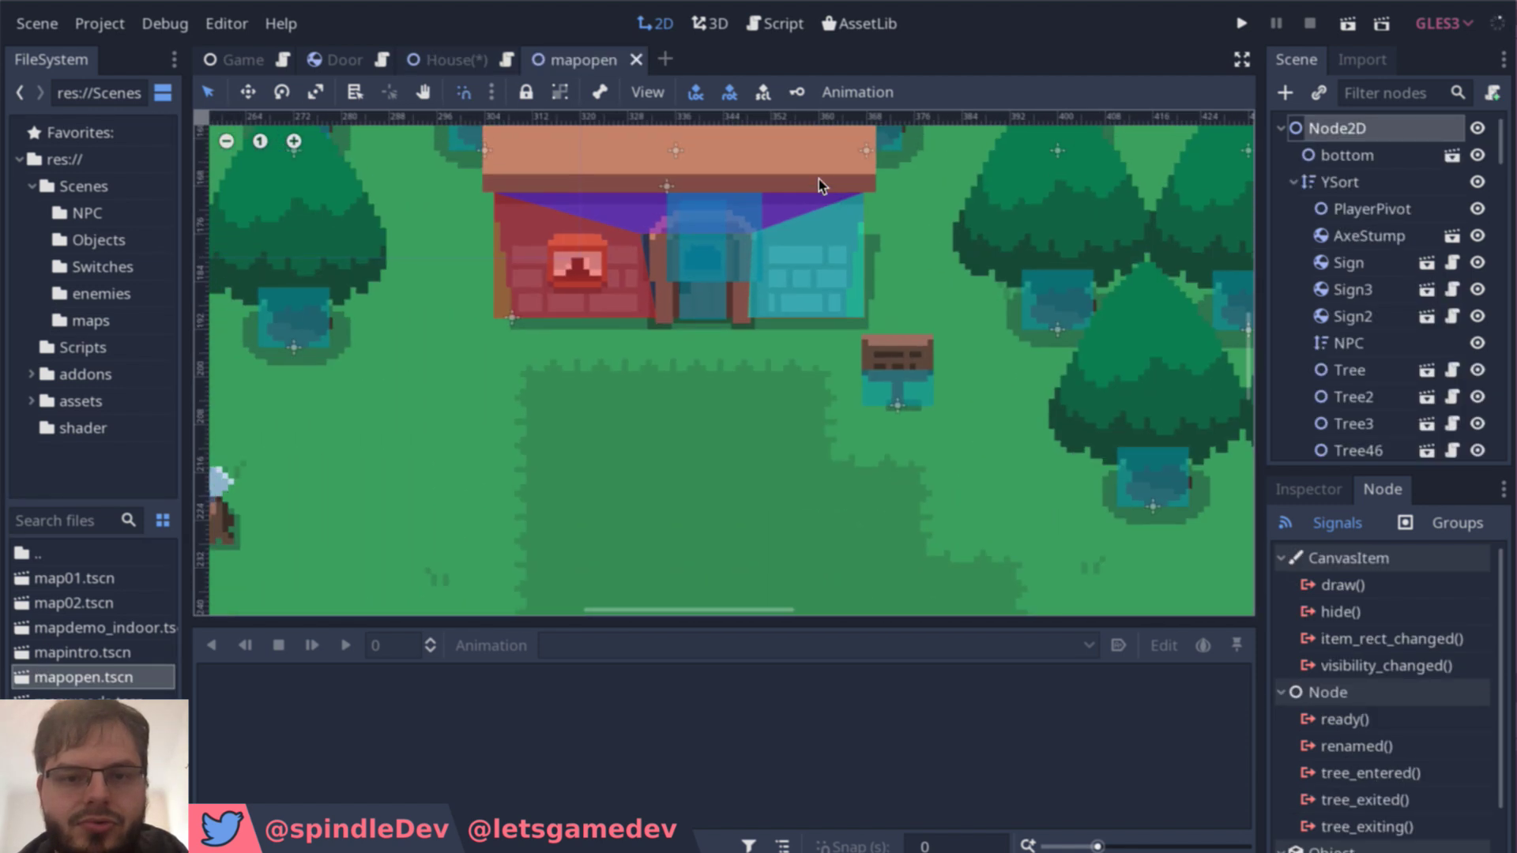
{"action": "scroll", "coordinate": [818, 179], "scroll_direction": "up", "scroll_amount": 5}
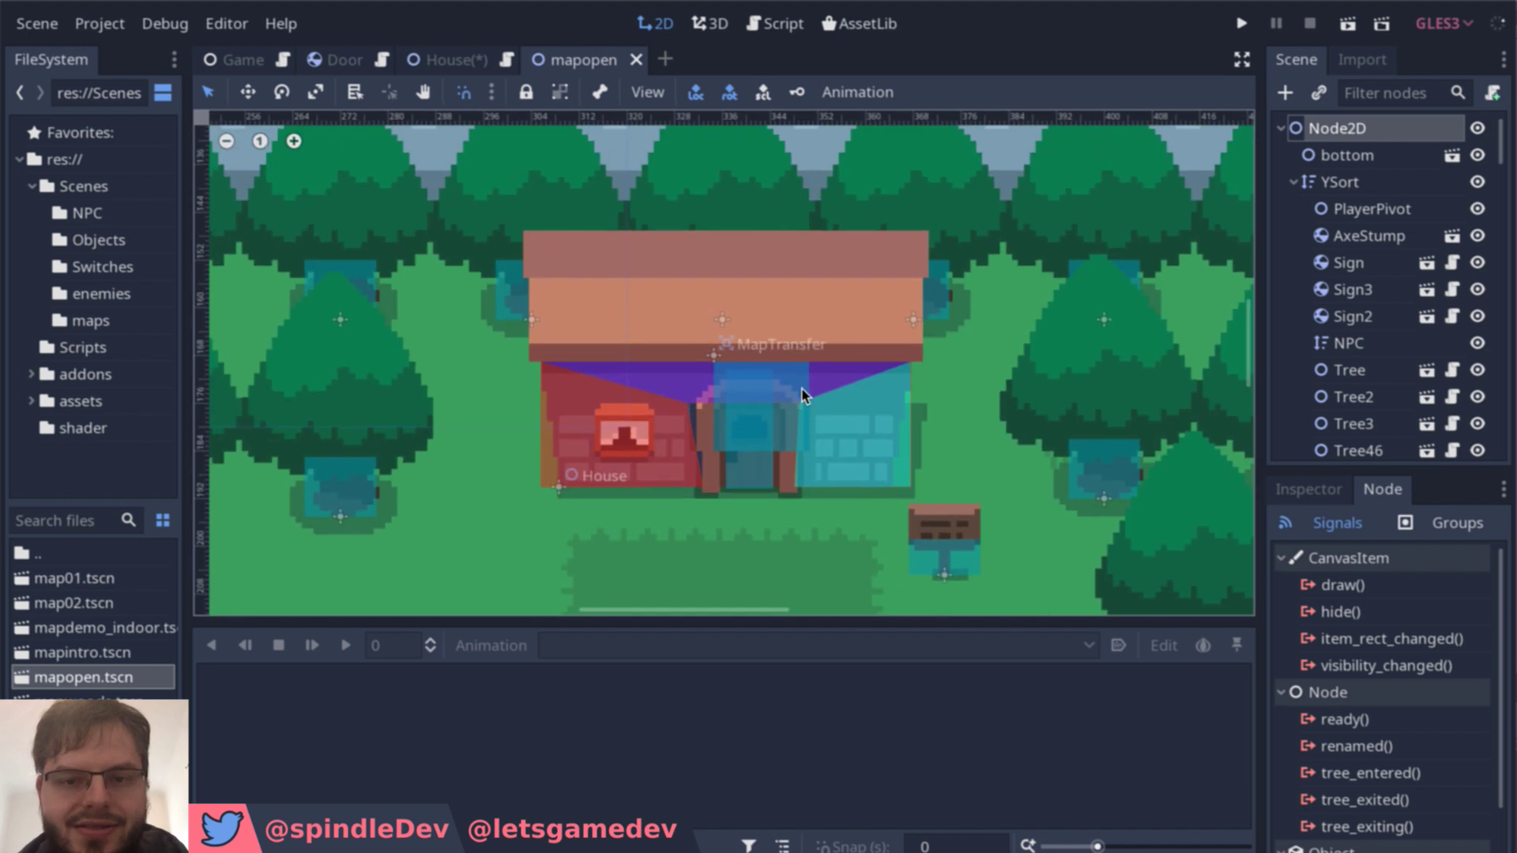
{"action": "left_click", "coordinate": [803, 397]}
{"action": "left_click_drag", "start_coordinate": [808, 396], "coordinate": [803, 395]}
{"action": "key", "text": "Left"}
{"action": "key", "text": "Left"}
{"action": "key", "text": "Left"}
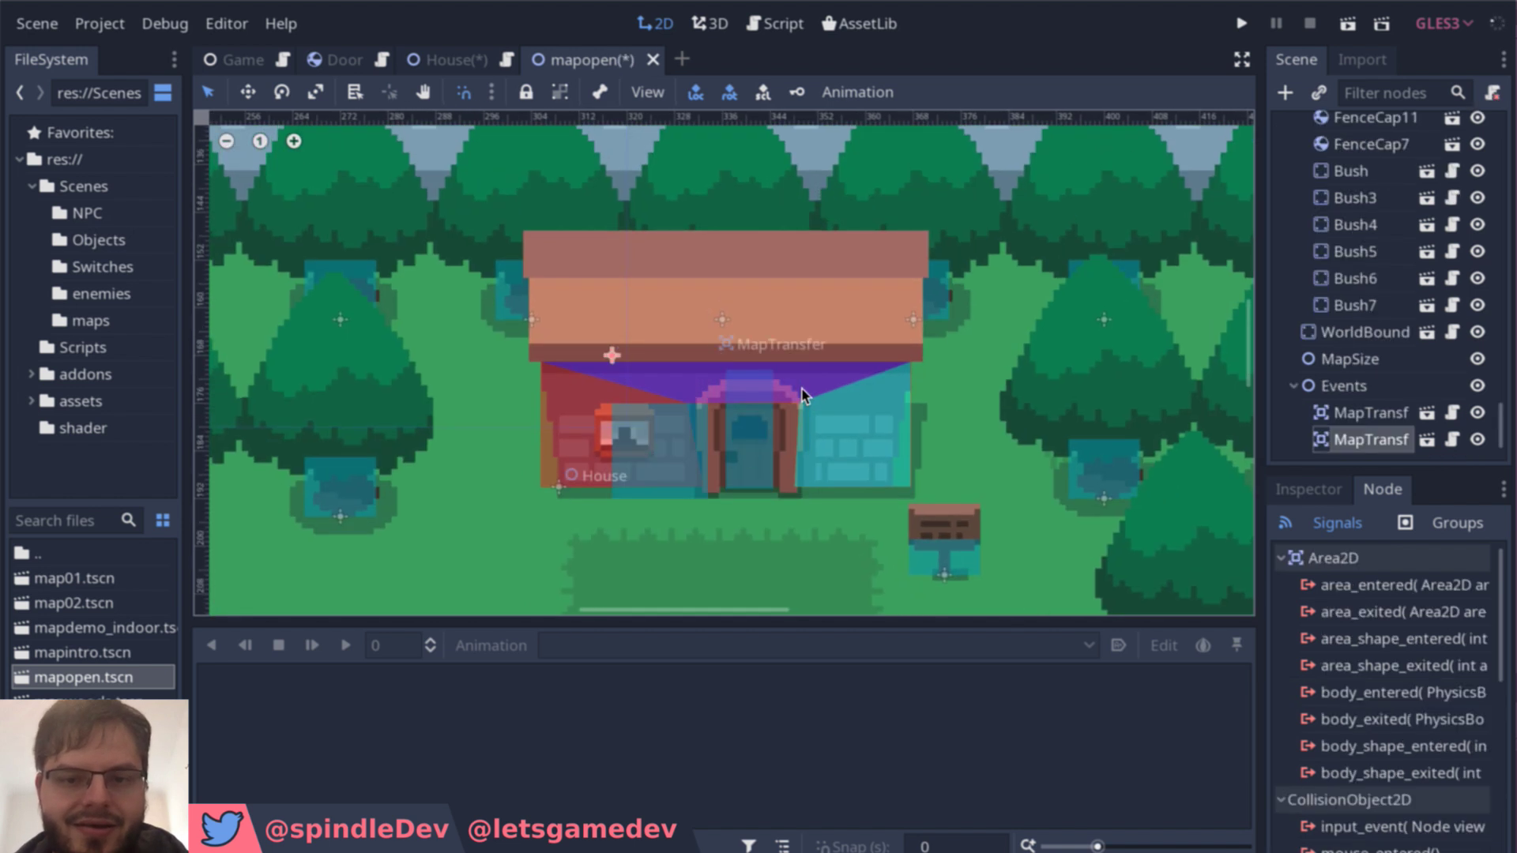
{"action": "key", "text": "Down"}
{"action": "key", "text": "Down"}
{"action": "key", "text": "Down"}
{"action": "key", "text": "Right"}
{"action": "key", "text": "Right"}
{"action": "key", "text": "Right"}
{"action": "key", "text": "Right"}
{"action": "key", "text": "Right"}
{"action": "key", "text": "Right"}
{"action": "key", "text": "Left"}
{"action": "key", "text": "Left"}
{"action": "key", "text": "Left"}
{"action": "key", "text": "Up"}
{"action": "key", "text": "Up"}
{"action": "key", "text": "Up"}
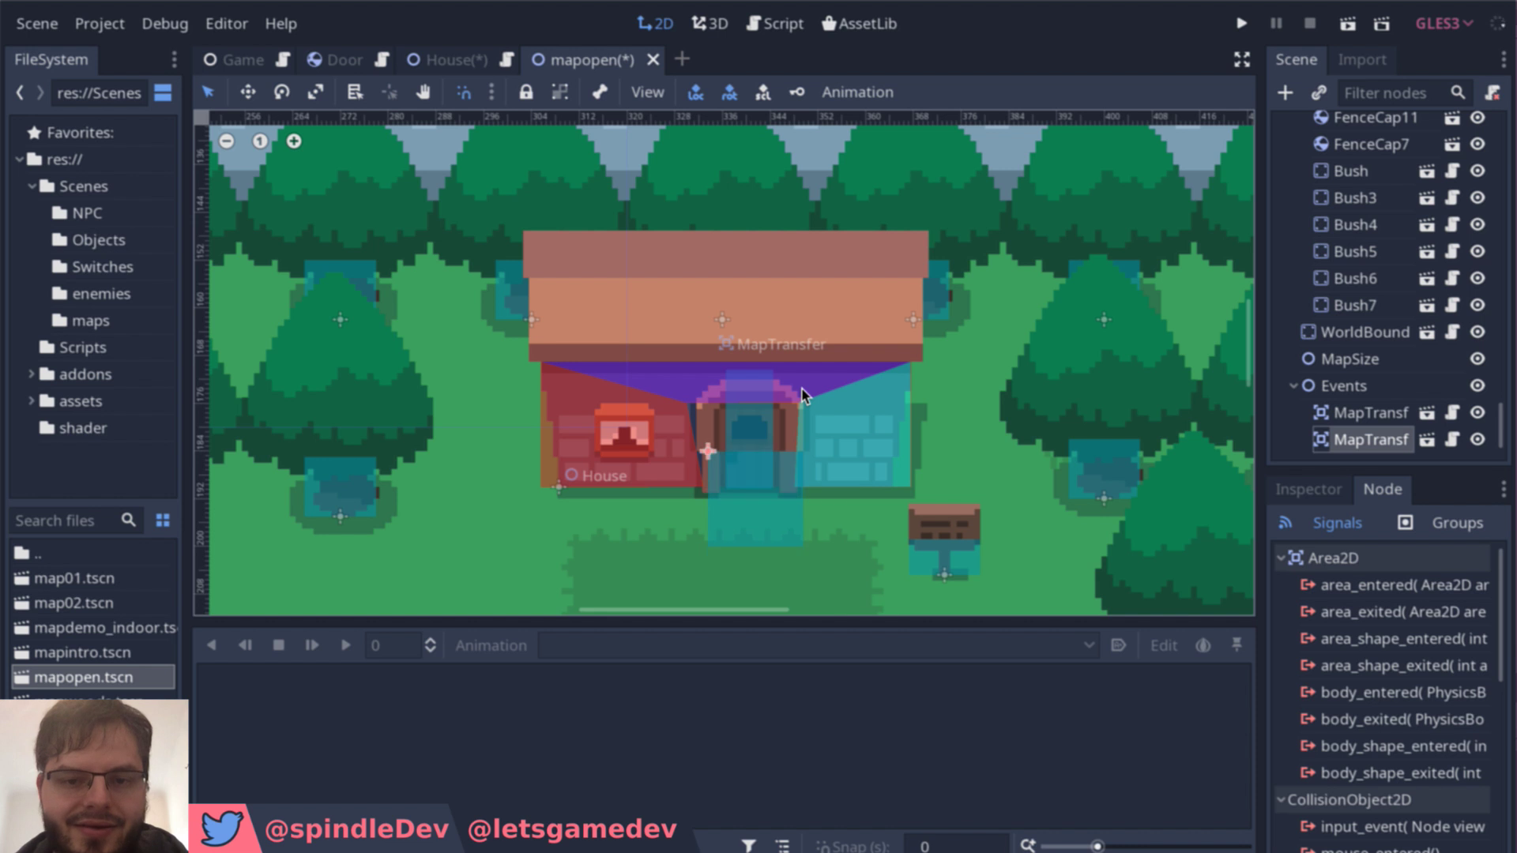
{"action": "key", "text": "Up"}
{"action": "key", "text": "Up"}
{"action": "key", "text": "Up"}
{"action": "key", "text": "Up"}
{"action": "key", "text": "Up"}
{"action": "key", "text": "Up"}
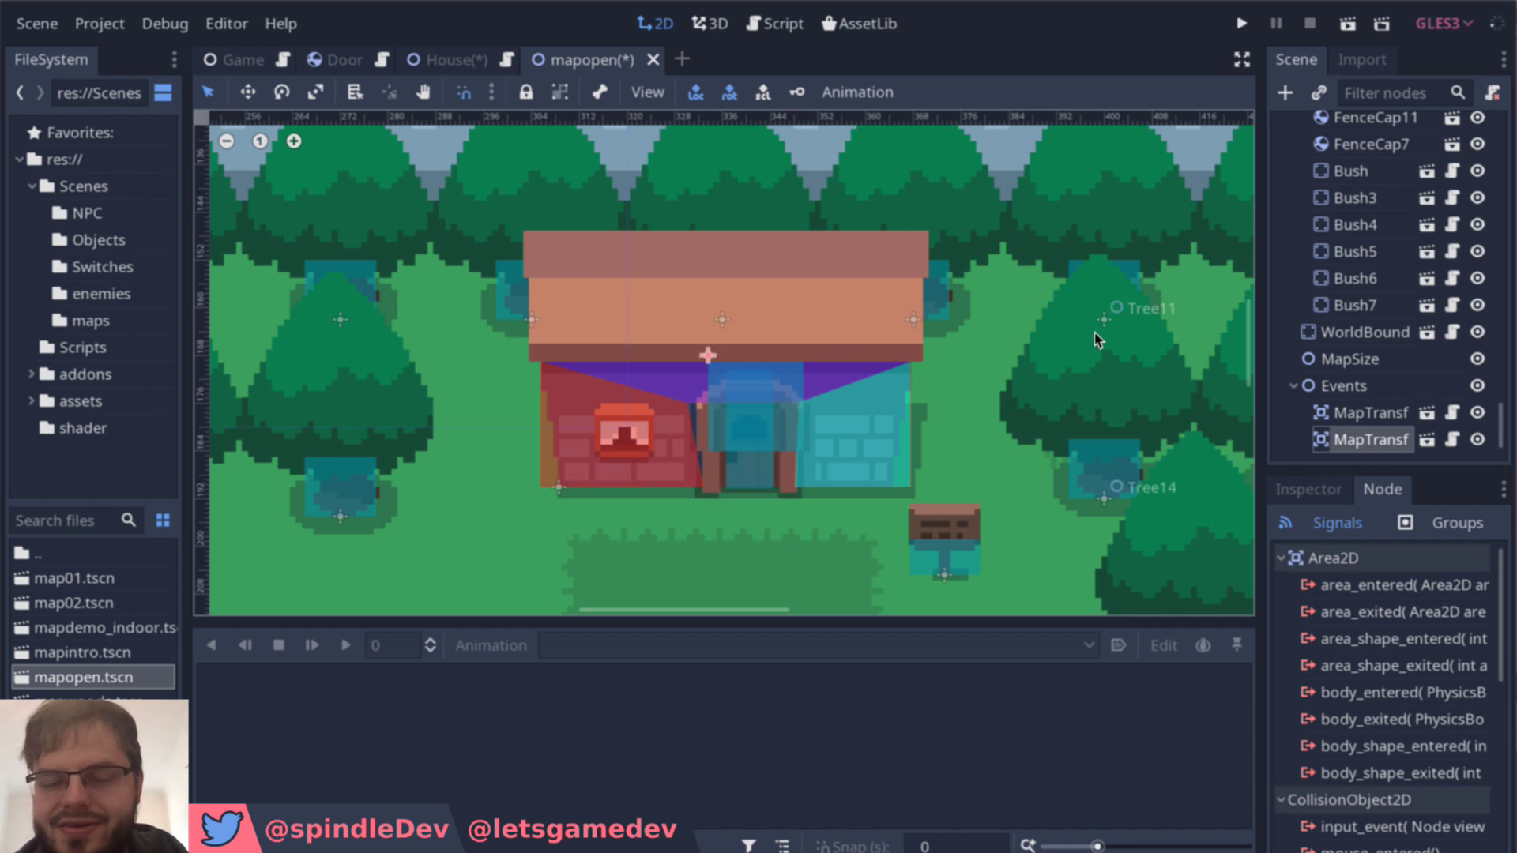
Step: Pan the map canvas to find MapTransfer2 above the trees
{"action": "scroll", "coordinate": [1093, 333], "scroll_direction": "right", "scroll_amount": 10}
{"action": "scroll", "coordinate": [1094, 333], "scroll_direction": "up", "scroll_amount": 5}
{"action": "scroll", "coordinate": [1095, 340], "scroll_direction": "right", "scroll_amount": 5}
{"action": "scroll", "coordinate": [1095, 339], "scroll_direction": "up", "scroll_amount": 5}
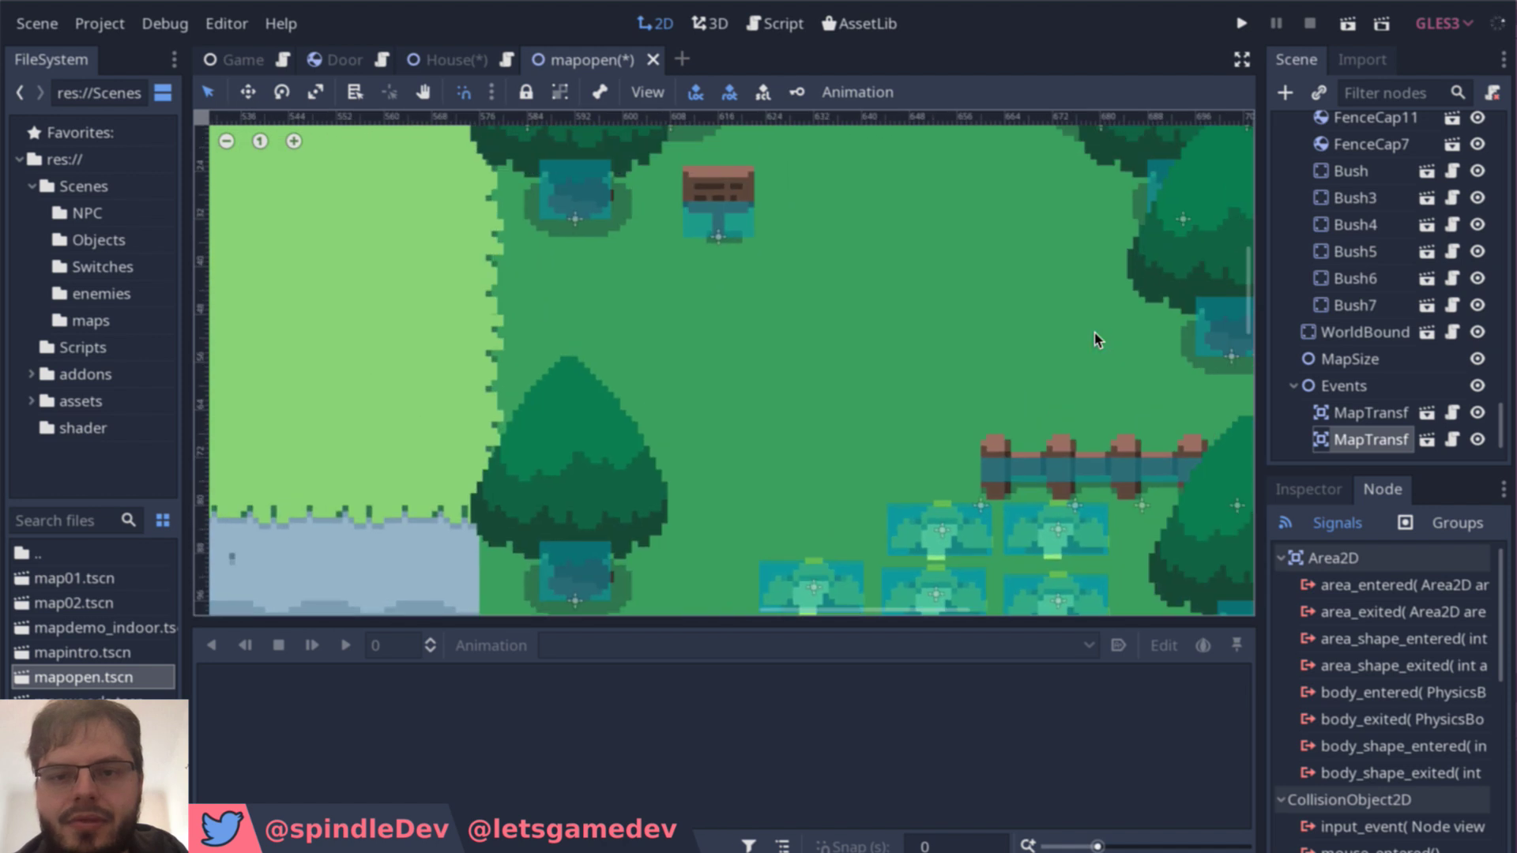
{"action": "scroll", "coordinate": [1095, 339], "scroll_direction": "up", "scroll_amount": 5}
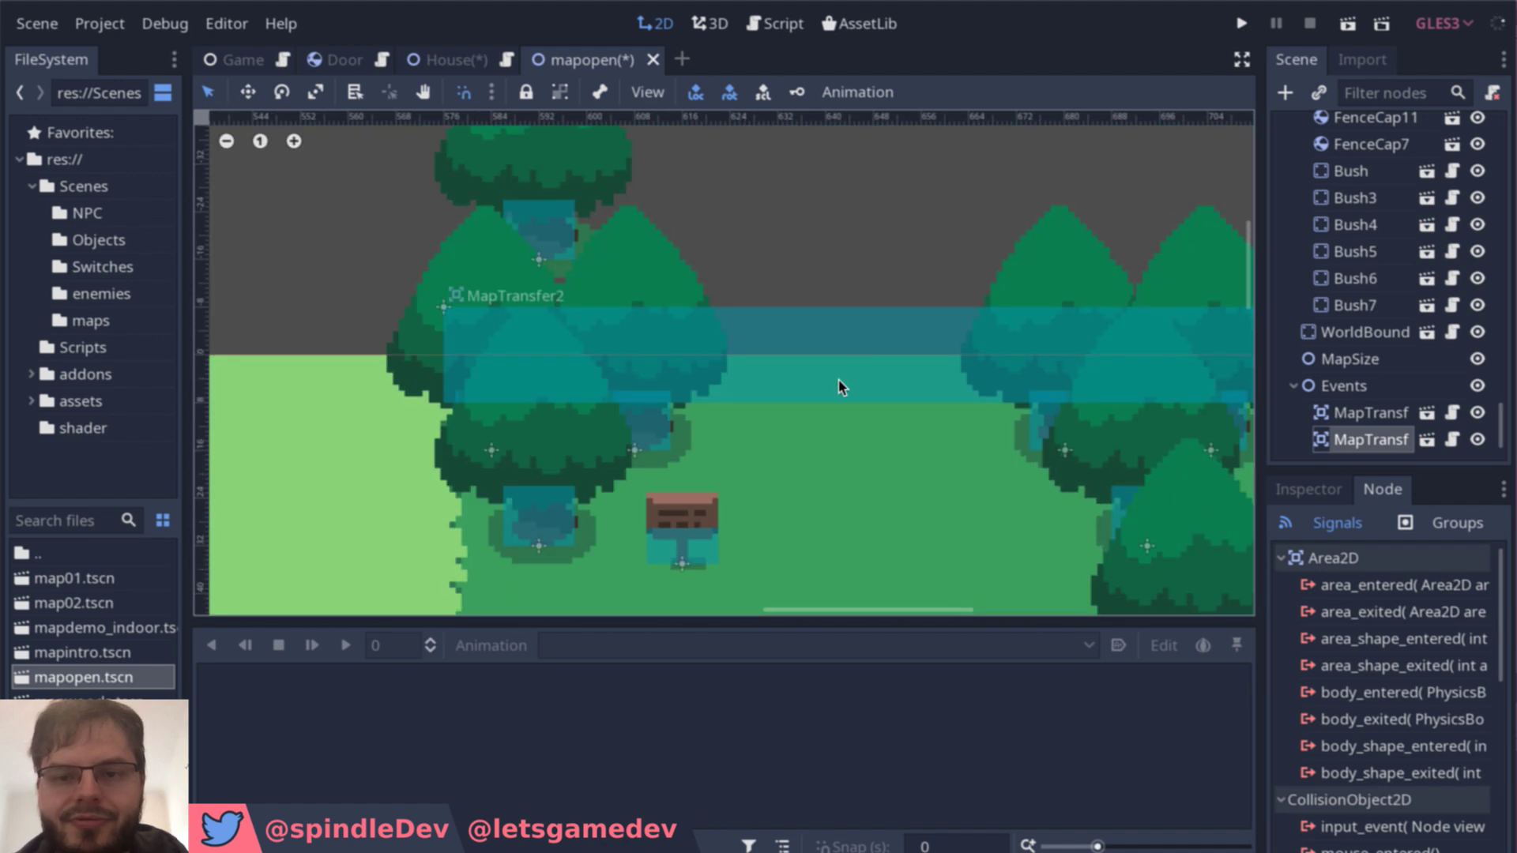
{"action": "scroll", "coordinate": [839, 385], "scroll_direction": "down", "scroll_amount": 5}
{"action": "scroll", "coordinate": [839, 386], "scroll_direction": "left", "scroll_amount": 5}
{"action": "scroll", "coordinate": [839, 386], "scroll_direction": "down", "scroll_amount": 5}
{"action": "scroll", "coordinate": [839, 386], "scroll_direction": "down", "scroll_amount": 5}
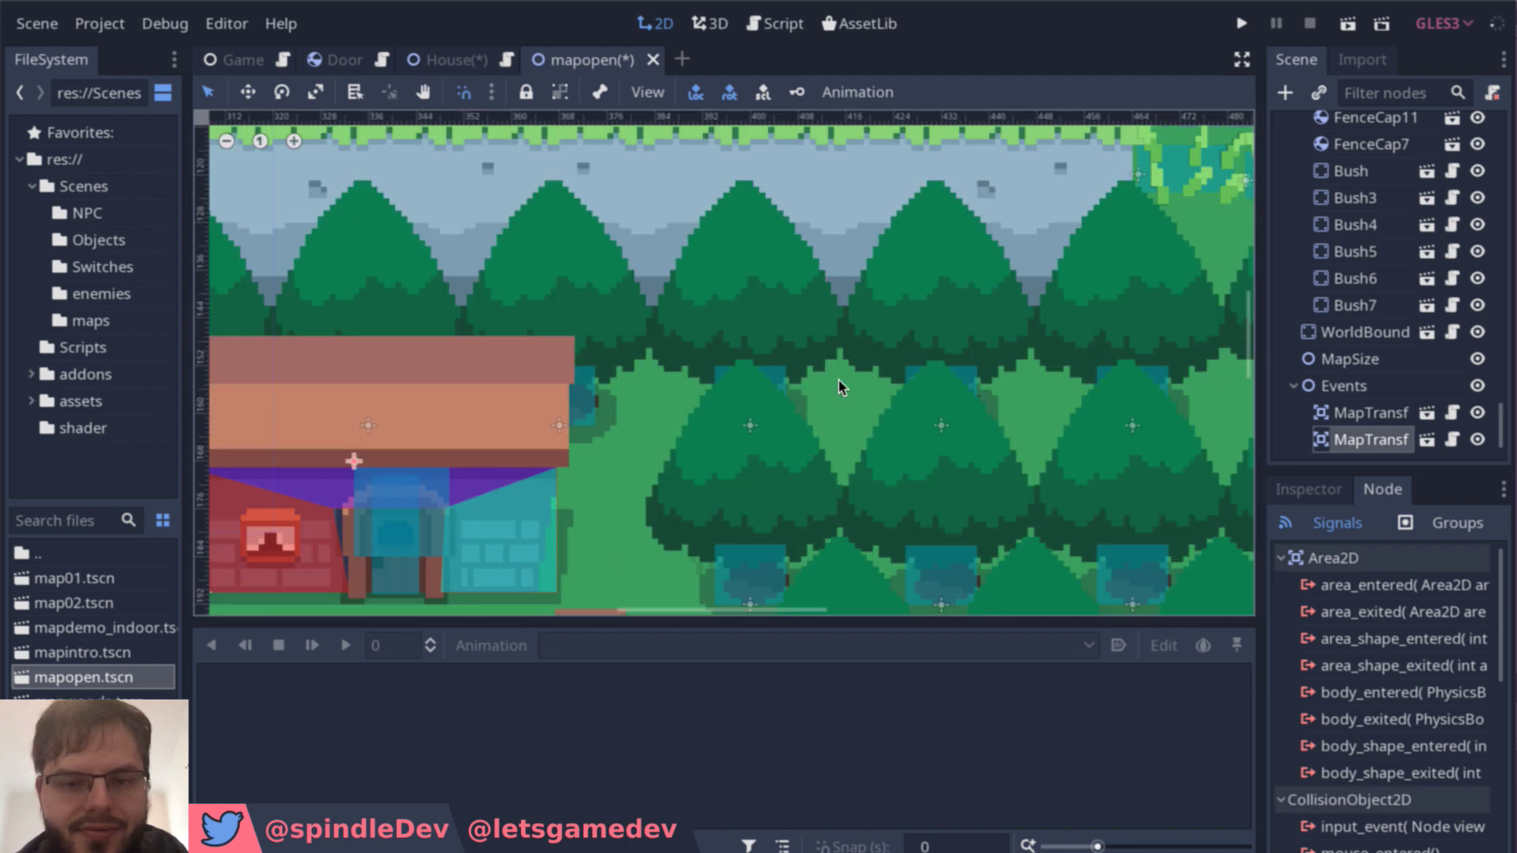
{"action": "scroll", "coordinate": [840, 385], "scroll_direction": "down", "scroll_amount": 5}
{"action": "scroll", "coordinate": [839, 385], "scroll_direction": "left", "scroll_amount": 5}
{"action": "scroll", "coordinate": [839, 386], "scroll_direction": "up", "scroll_amount": 2}
{"action": "scroll", "coordinate": [840, 386], "scroll_direction": "up", "scroll_amount": 1}
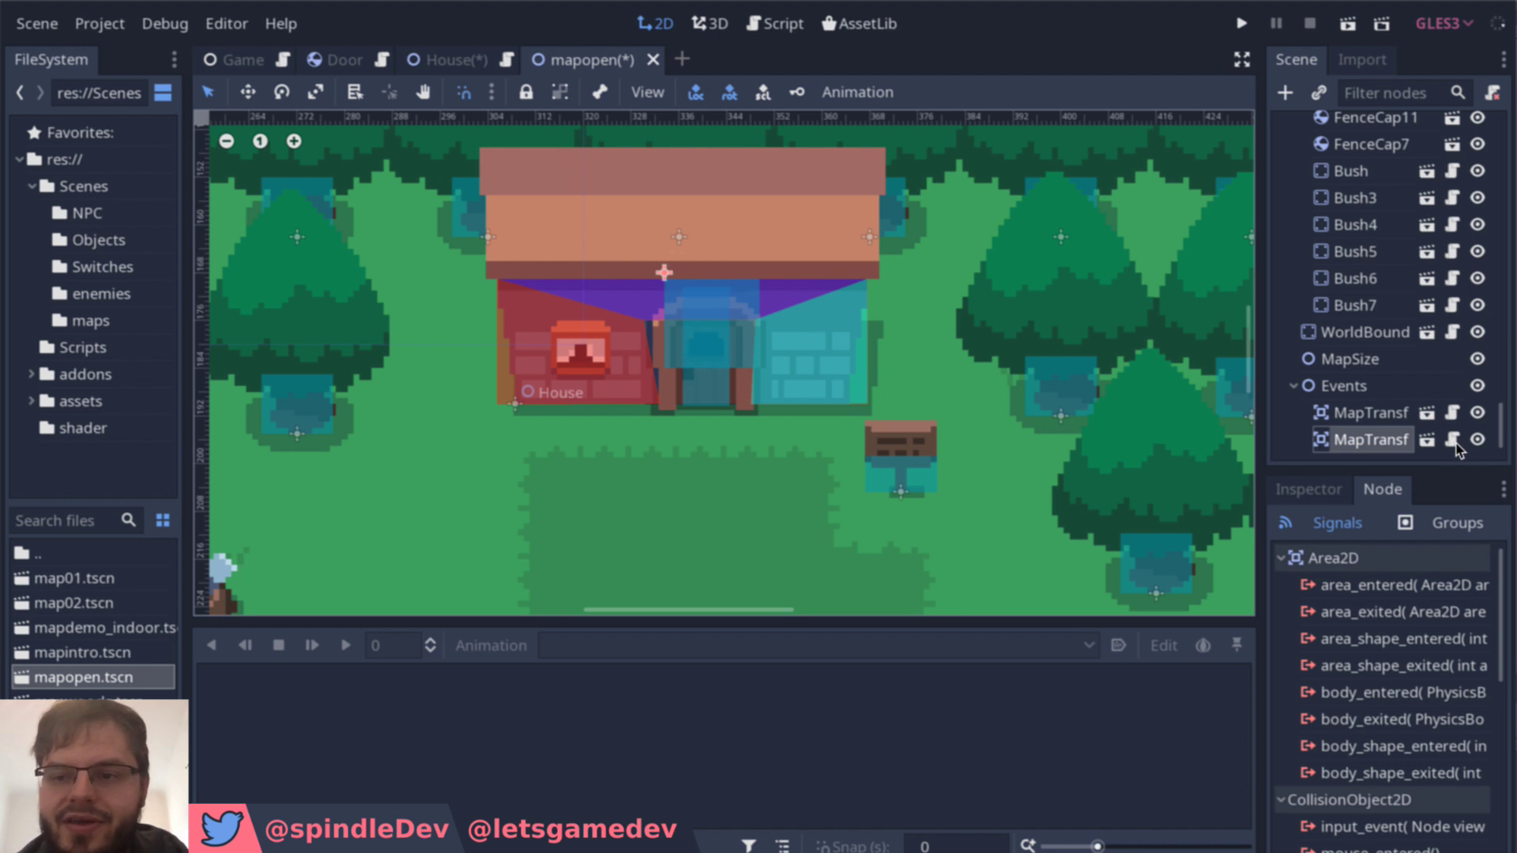
Step: Show the house MapTransfer's Inspector values: Map Id demo_indoor, tile 10, 11, side up
{"action": "double_click", "coordinate": [1371, 439]}
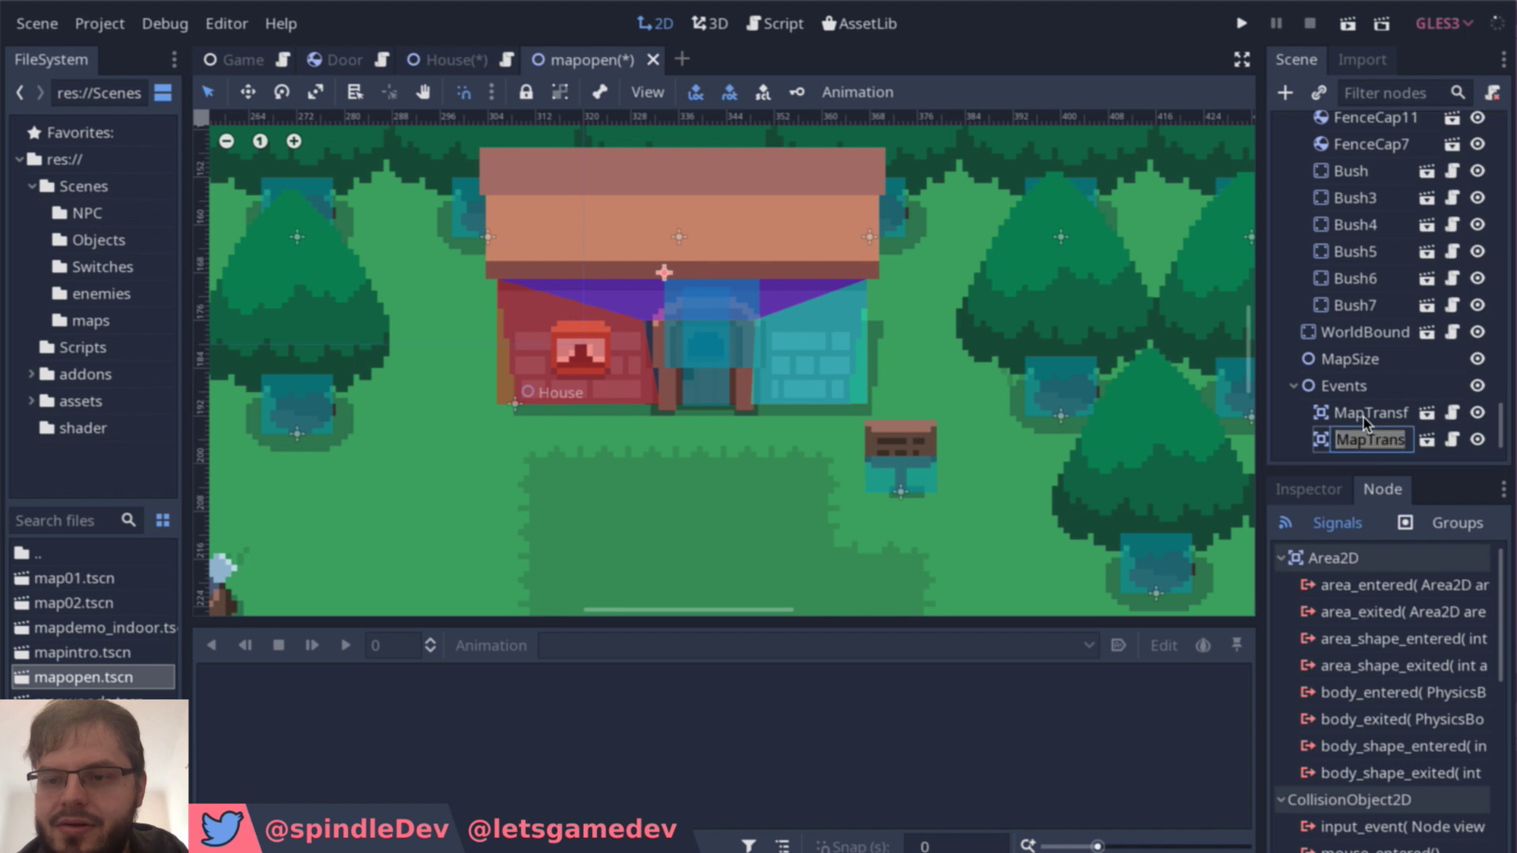
{"action": "key", "text": "Return"}
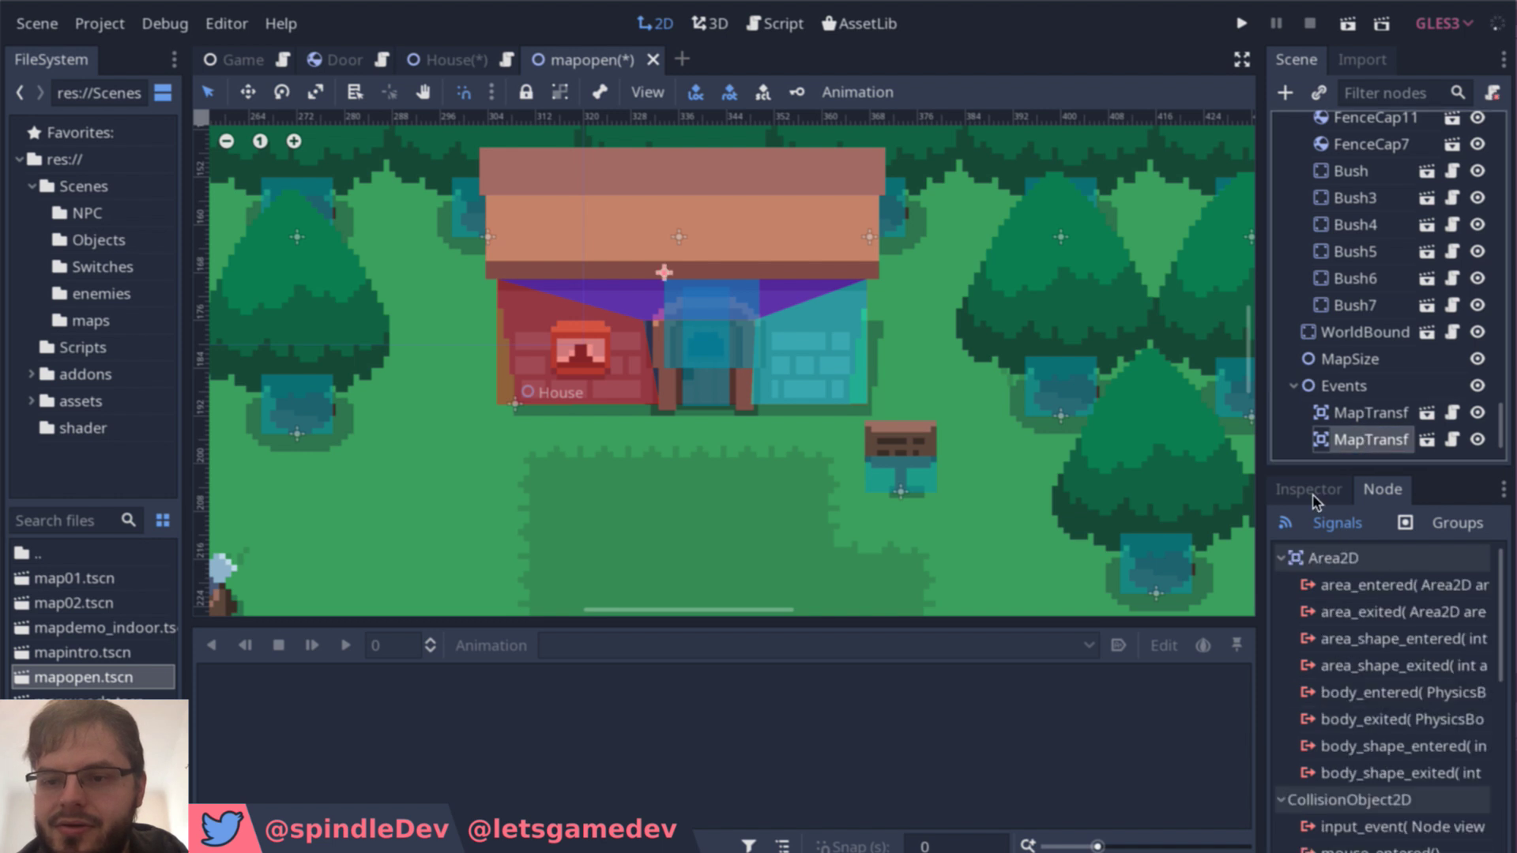
{"action": "left_click", "coordinate": [1312, 491]}
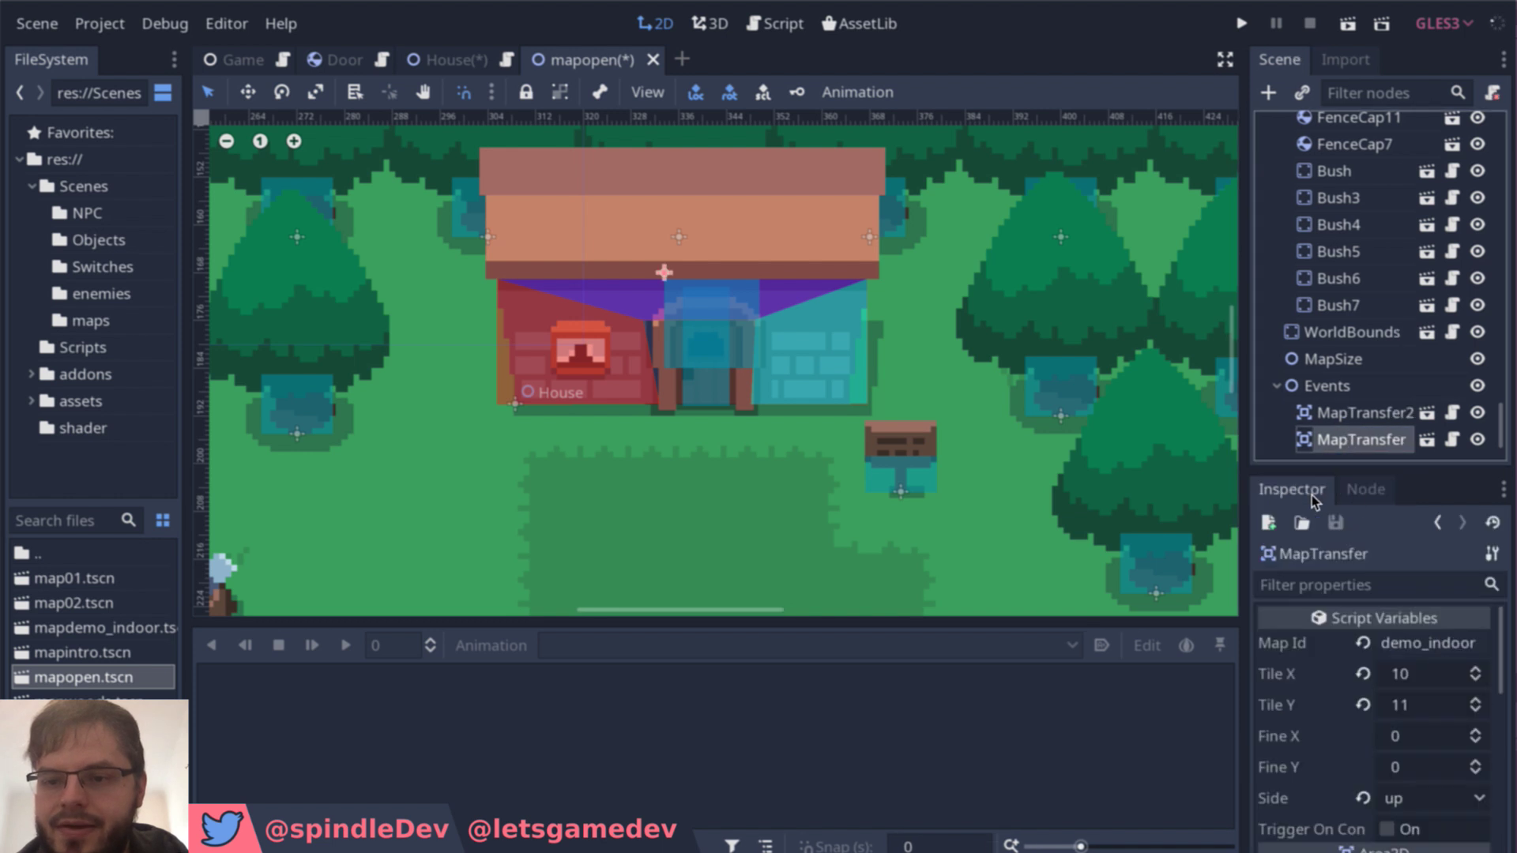
{"action": "double_click", "coordinate": [1429, 651]}
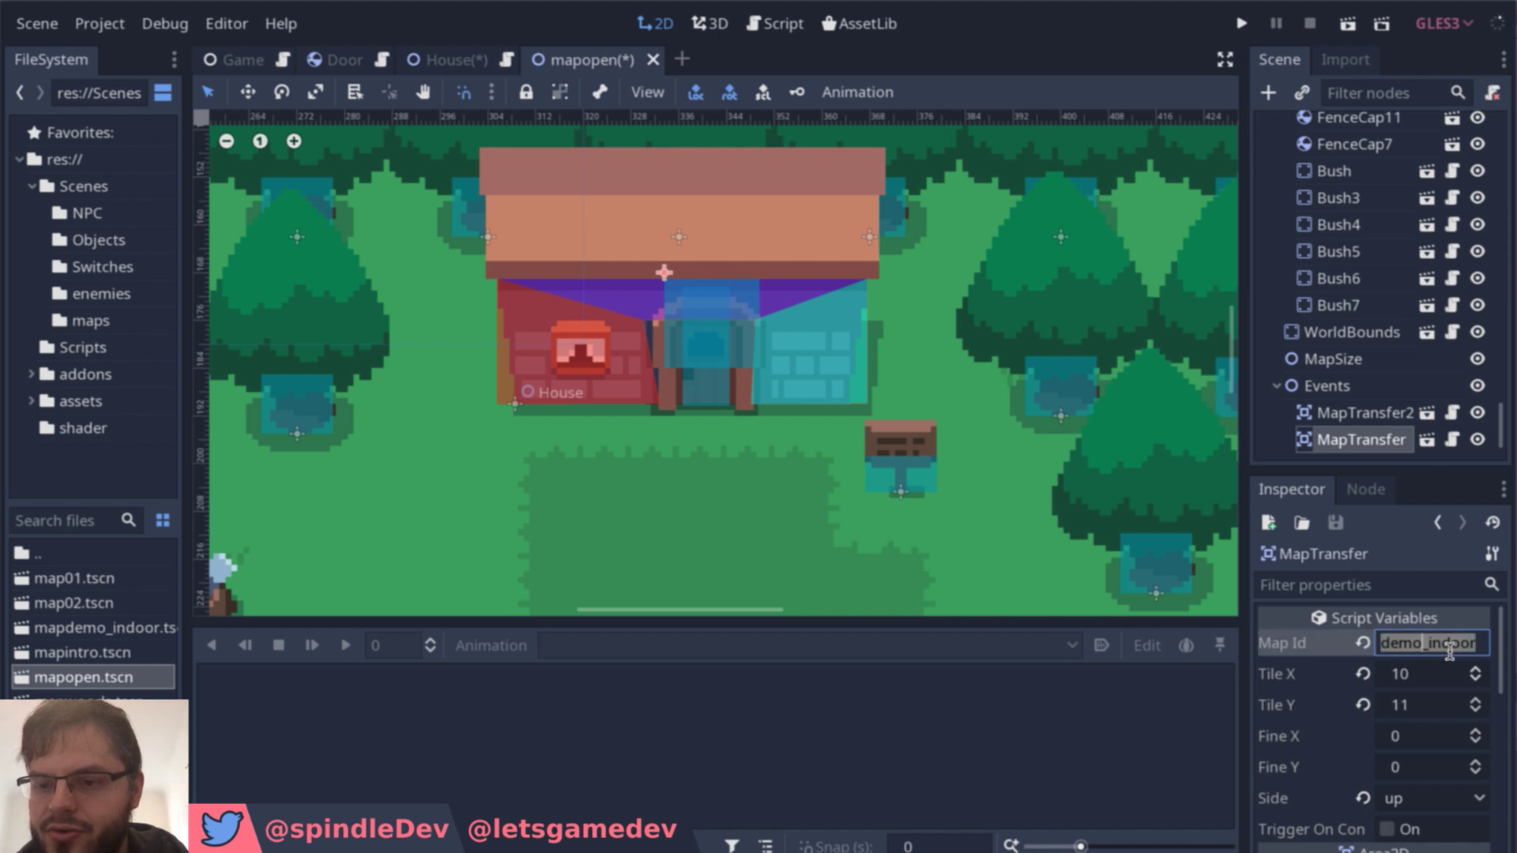